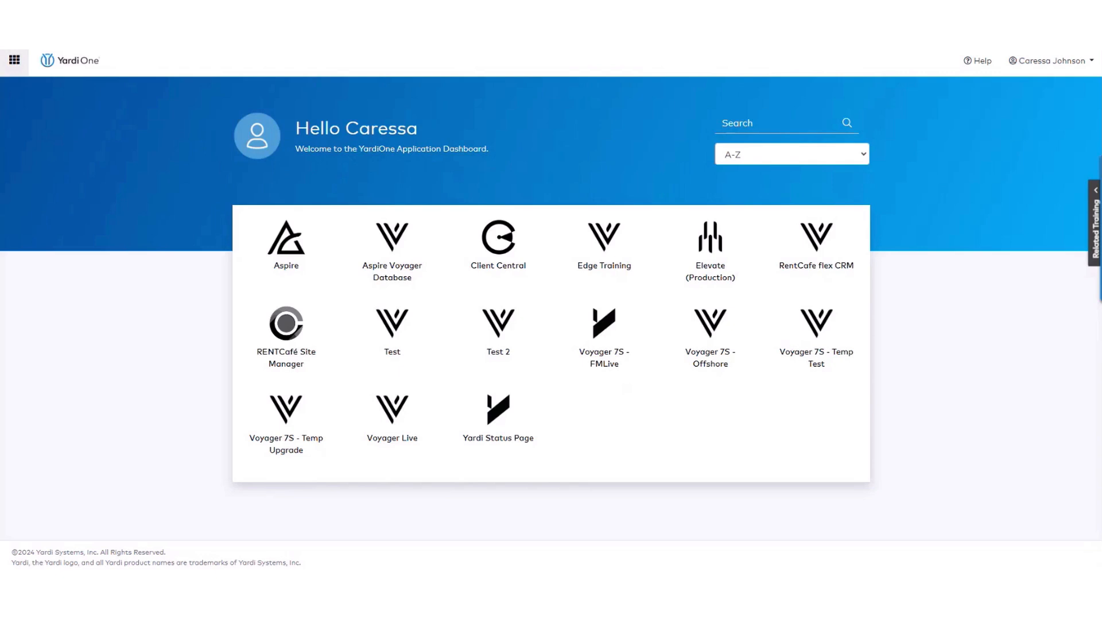
Open RentCafe CRM Flex from YardiOne and sign in to the test environment
left_click(821, 239)
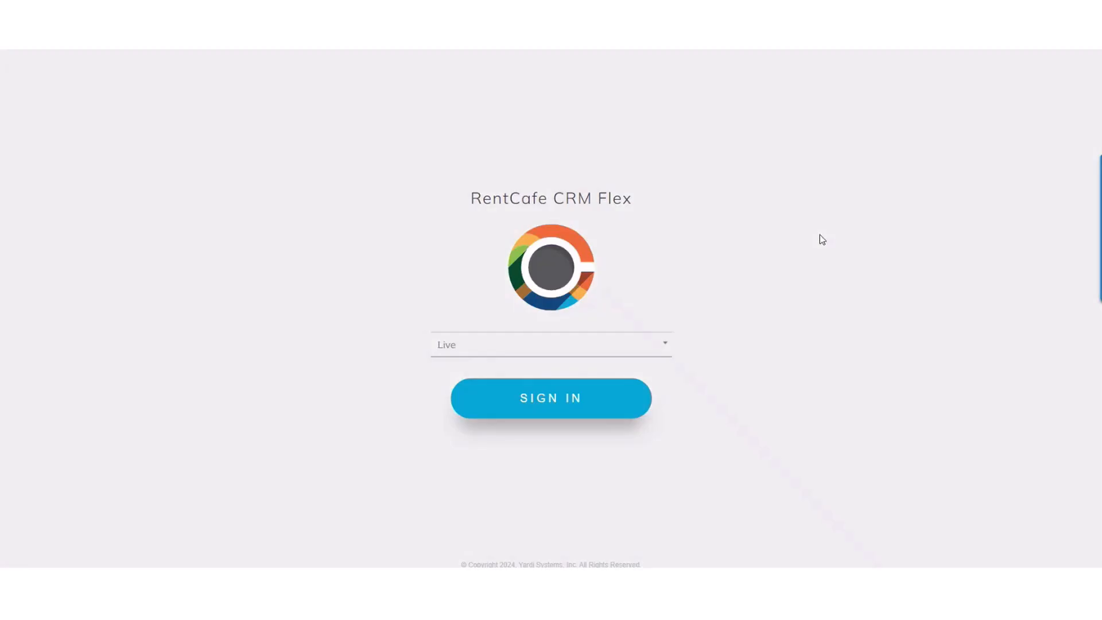
left_click(495, 357)
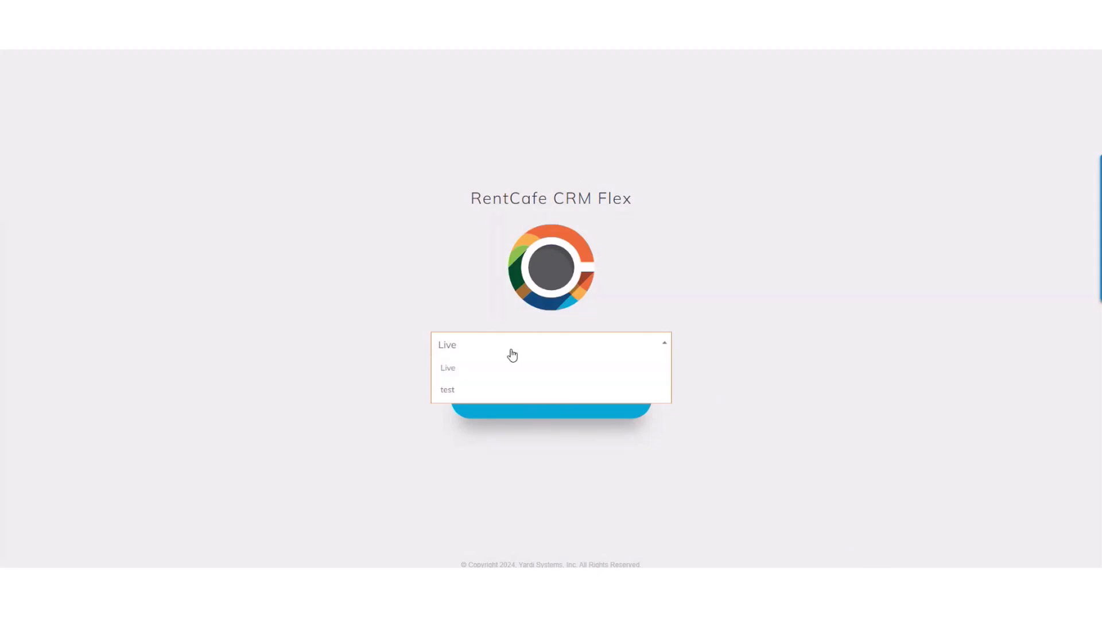
left_click(491, 390)
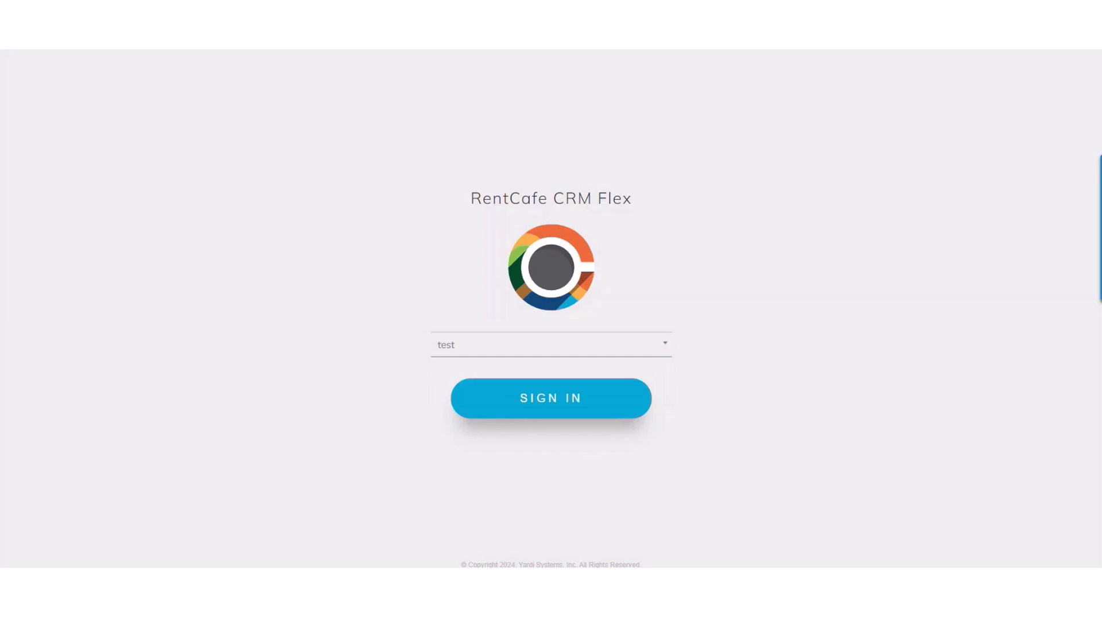
left_click(525, 405)
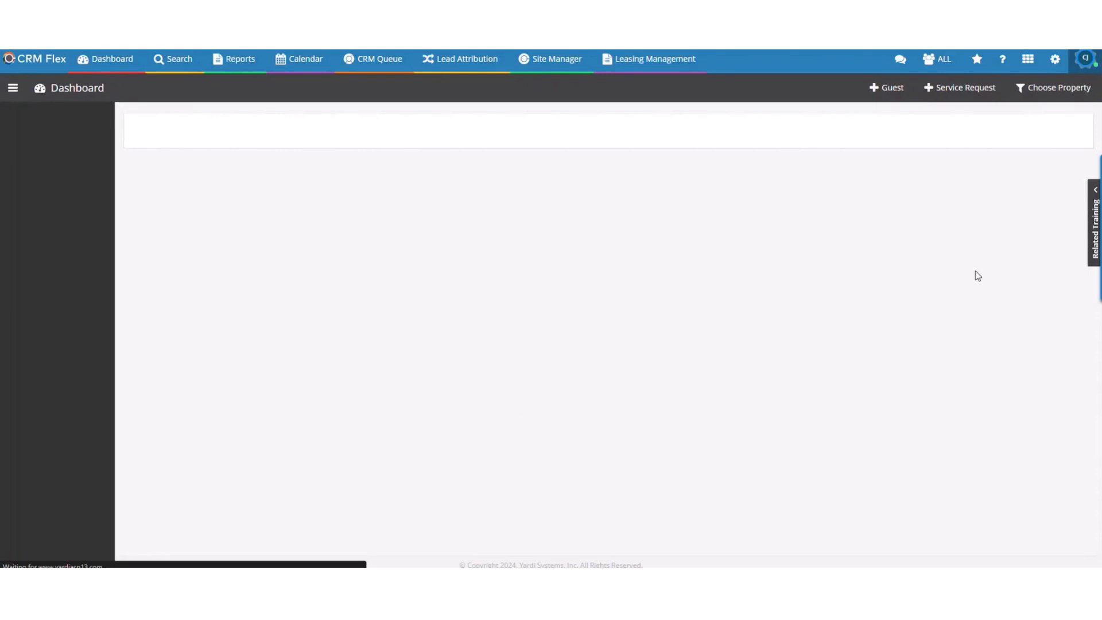
Search 'ivy' to select Ivy Rockville as the property, then open its Units list
left_click(1055, 98)
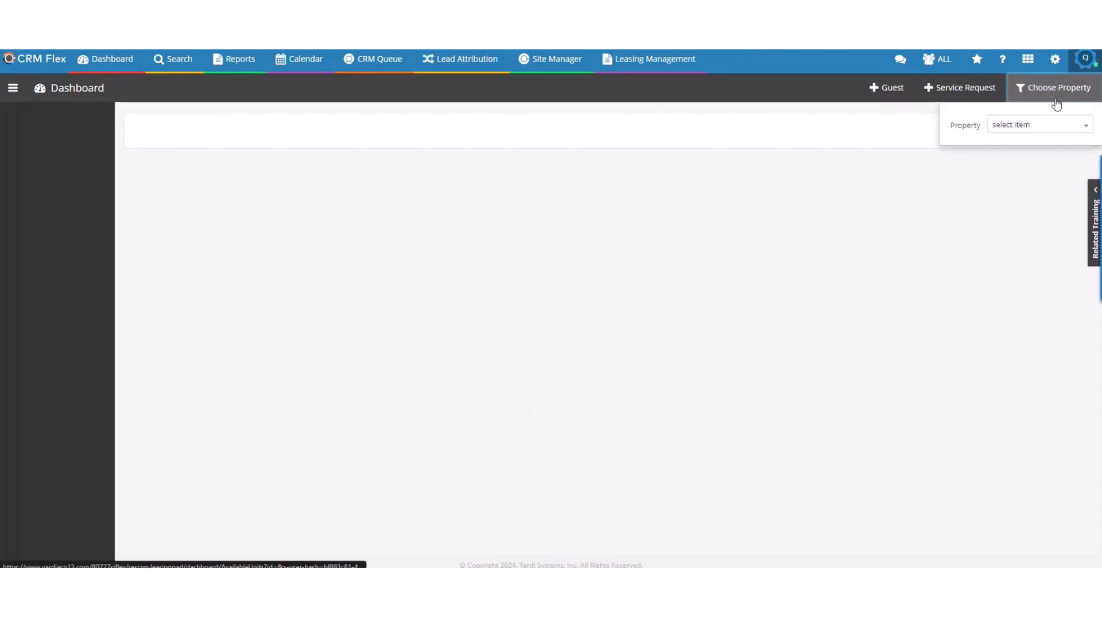
left_click(1017, 127)
type("ivy")
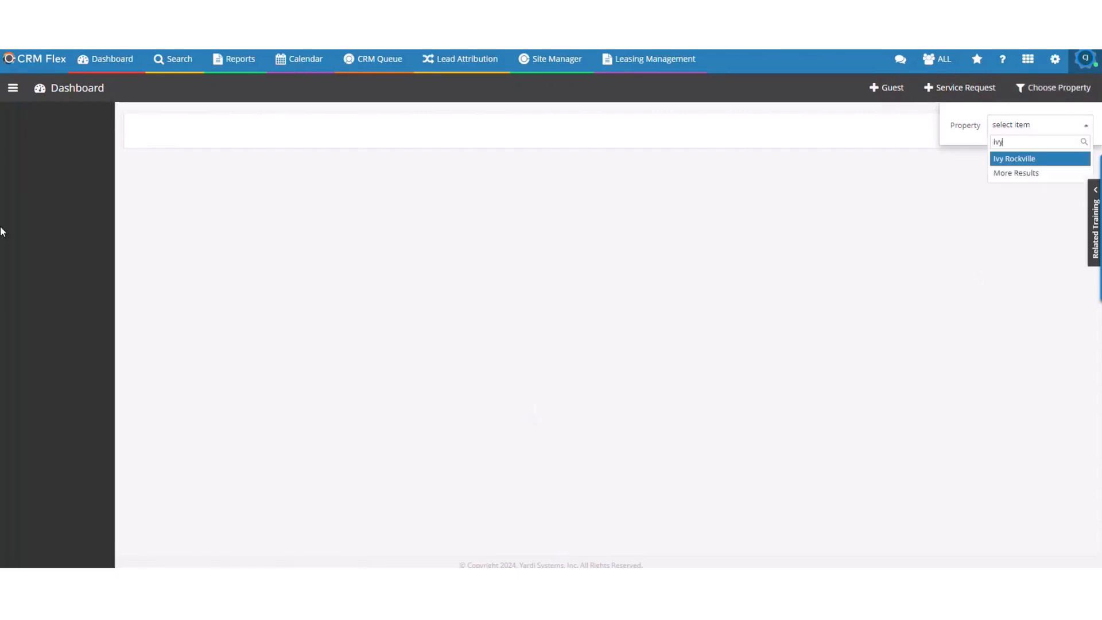
left_click(1017, 160)
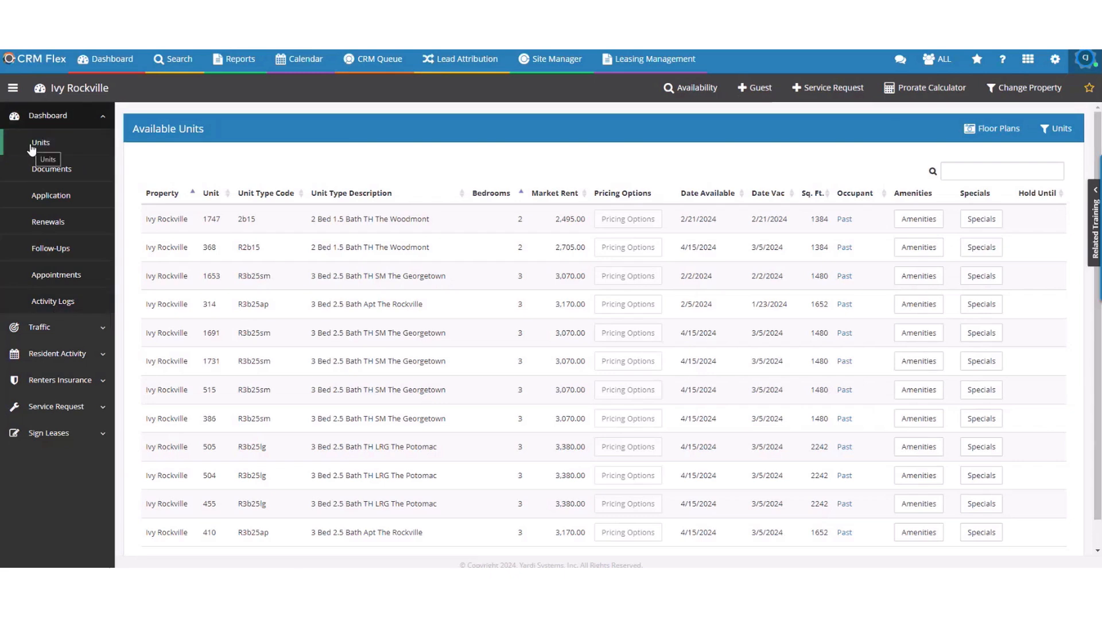
left_click(50, 148)
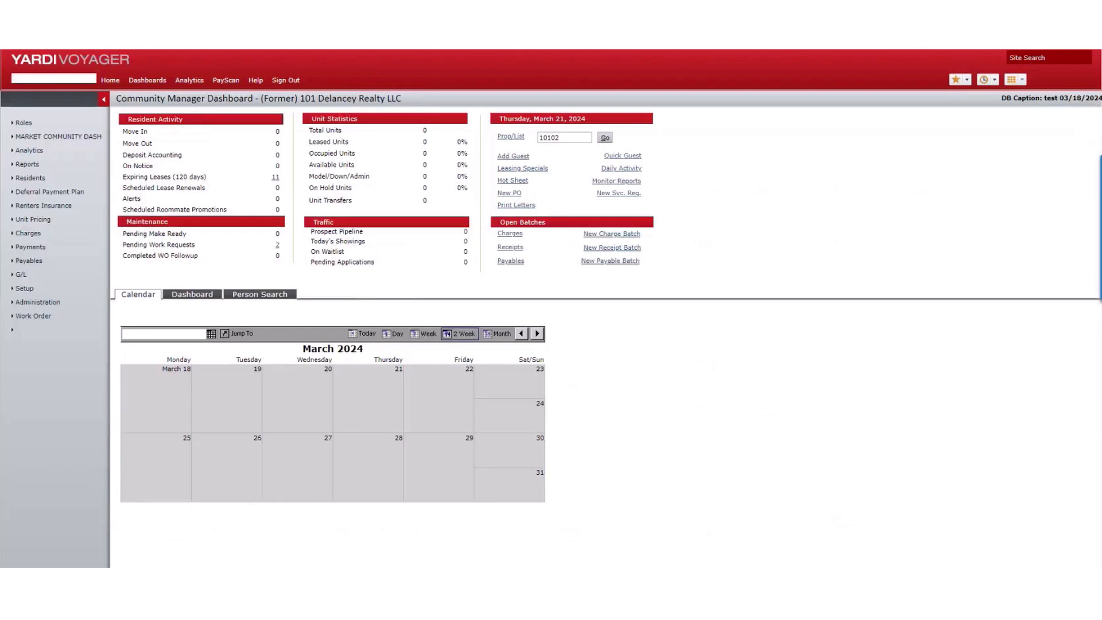
Set the Voyager Prop/List to the rockivy property and open its Available Units count
type("ivy")
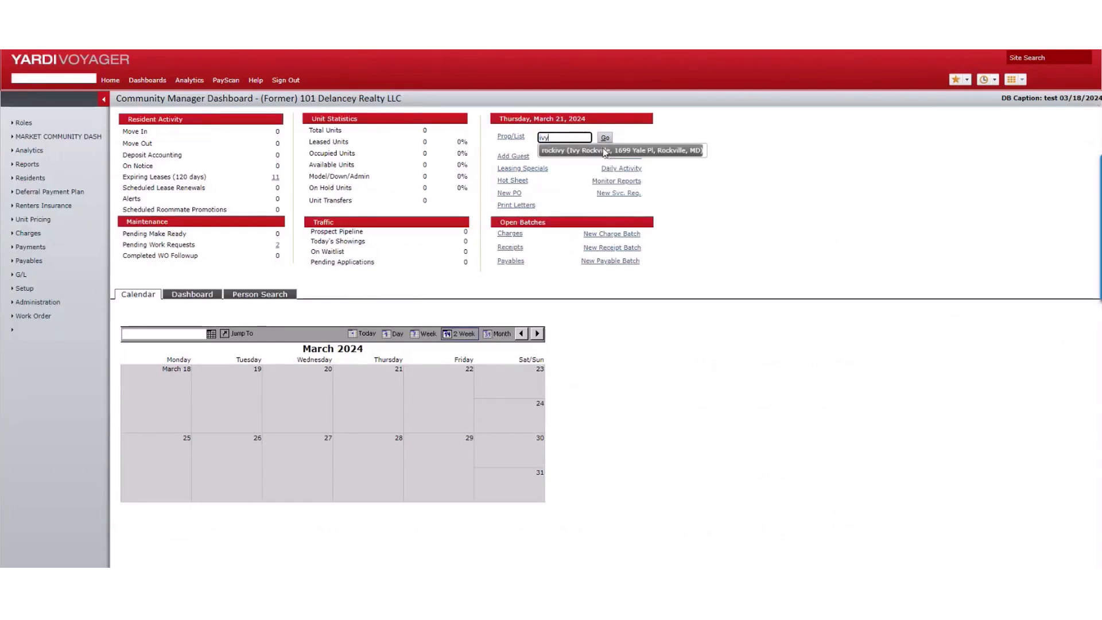
left_click(605, 151)
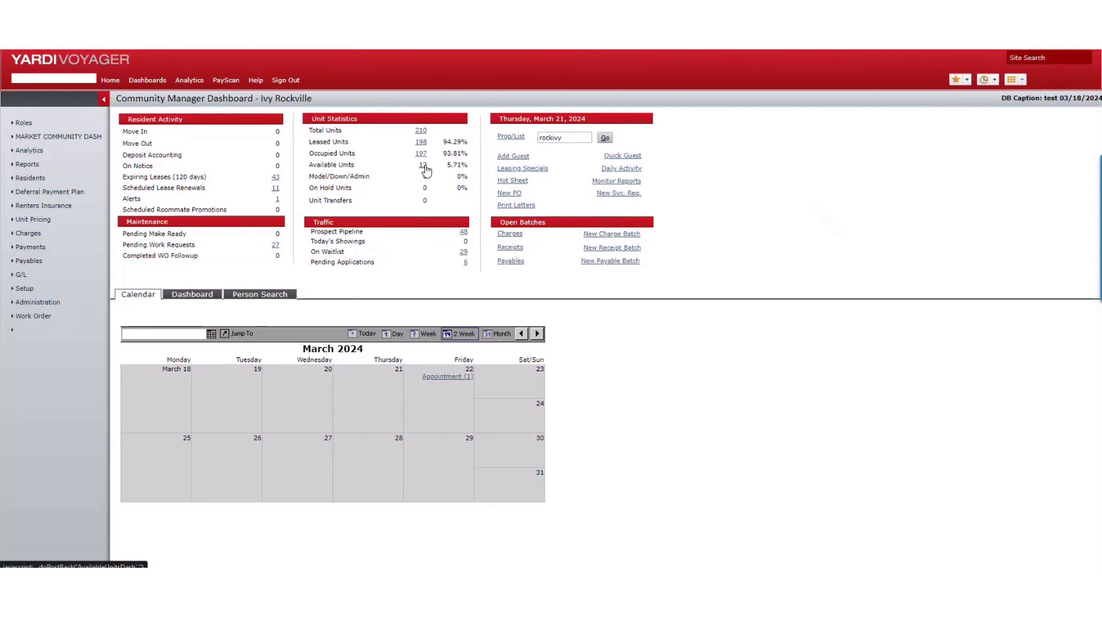
left_click(423, 166)
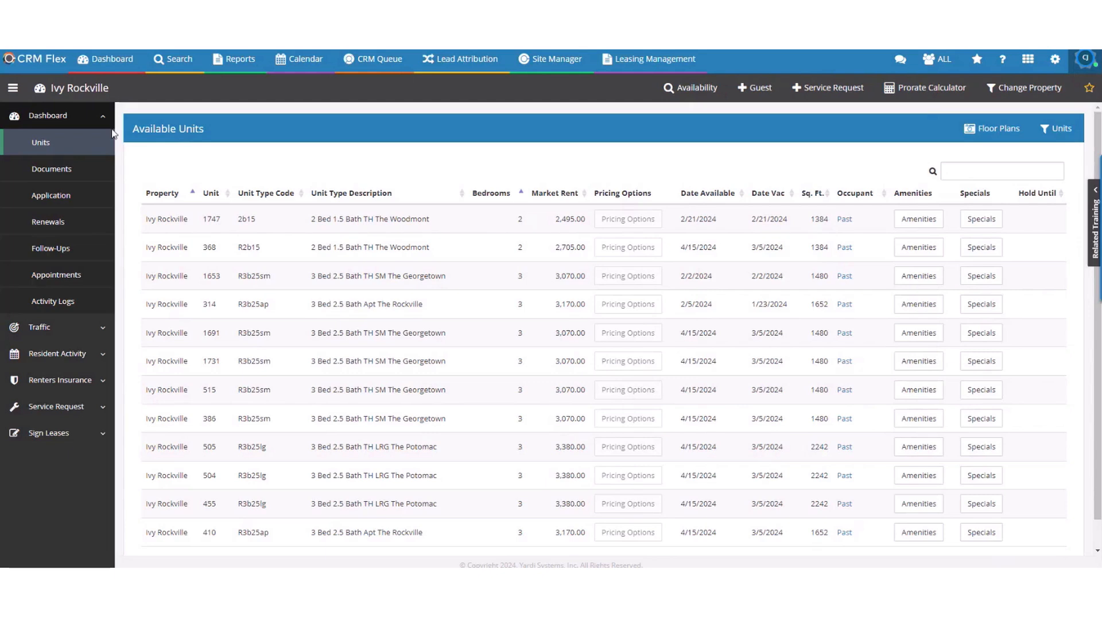
Open the Documents page and view the Get Signature and Manage document lists
left_click(48, 151)
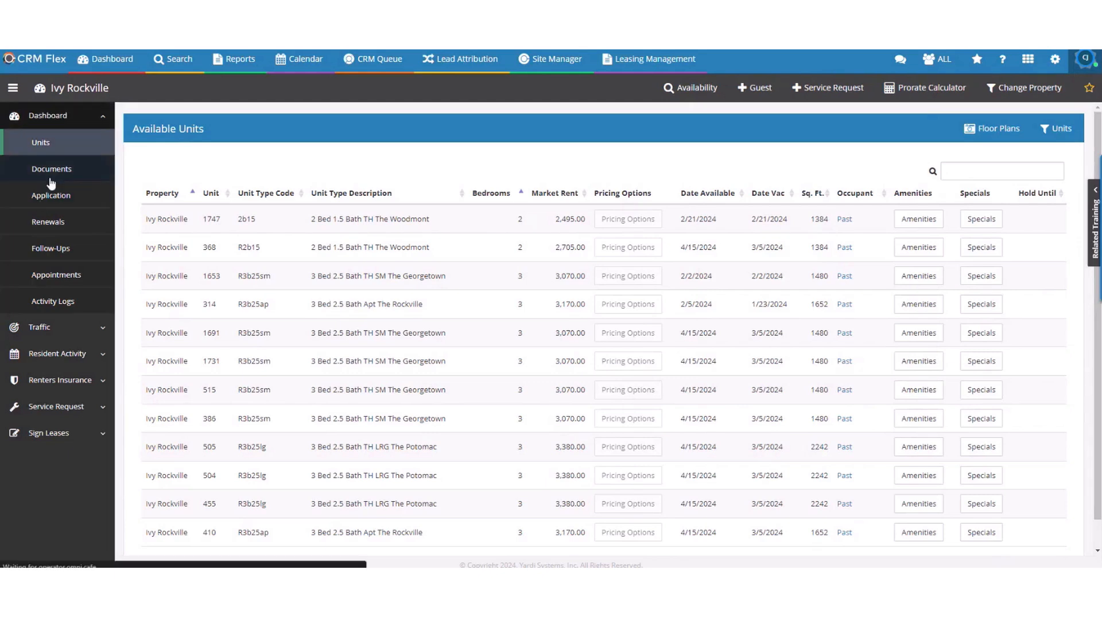
left_click(51, 181)
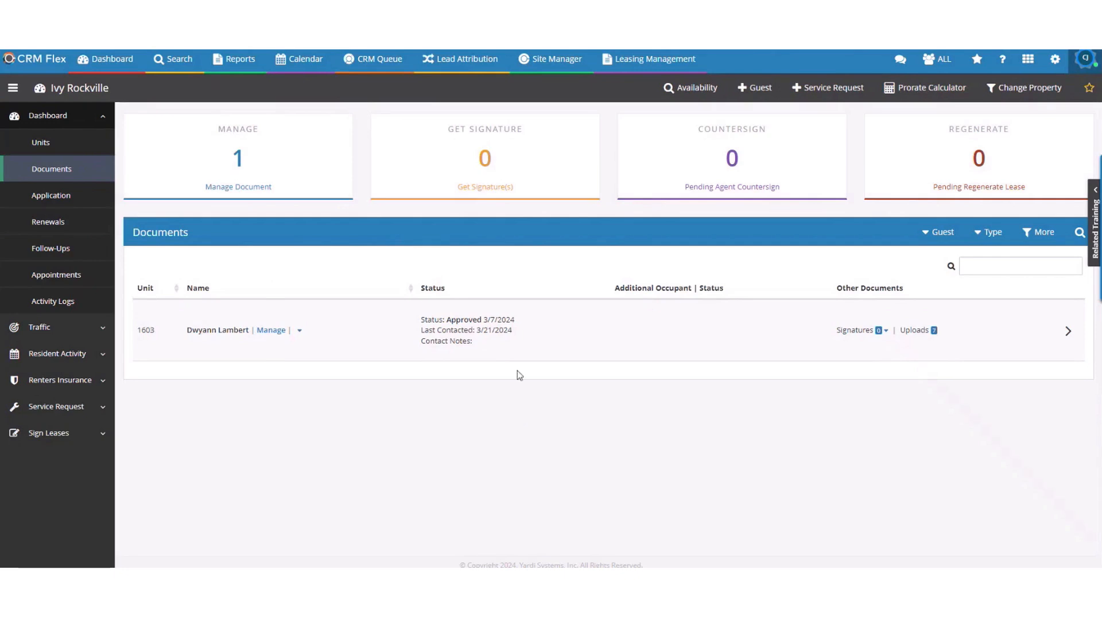
left_click(491, 189)
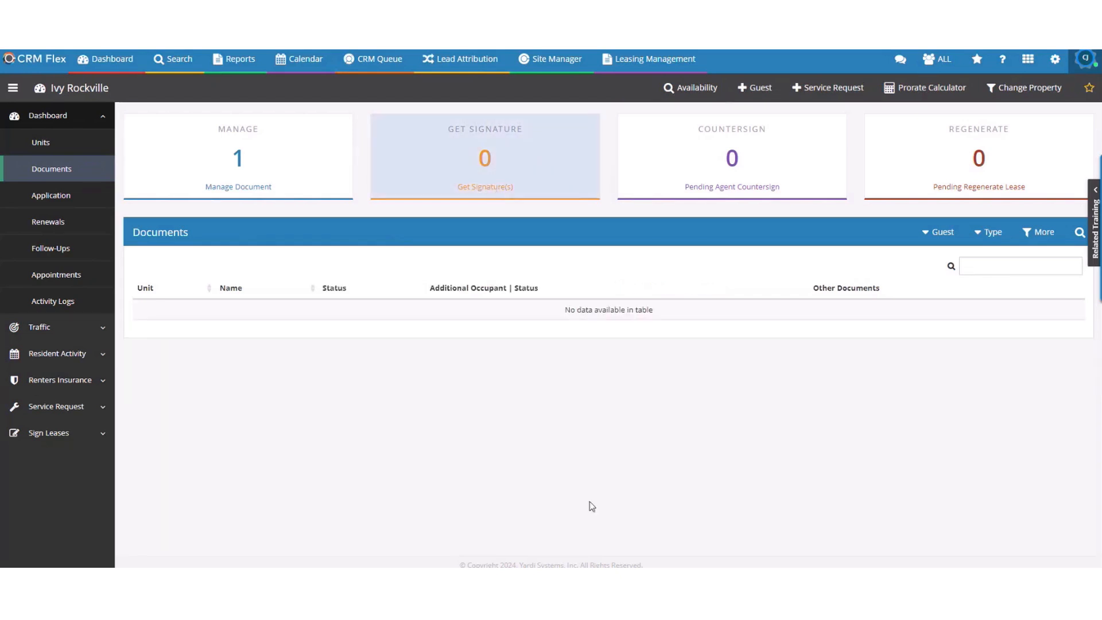
left_click(325, 178)
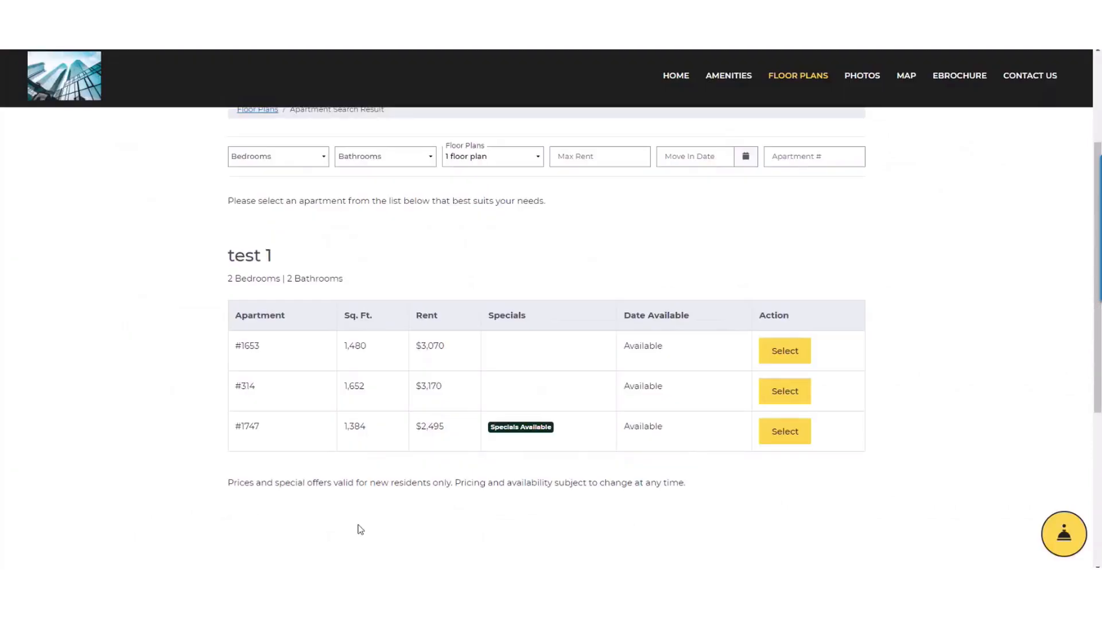
scroll(570, 466, "up", 2)
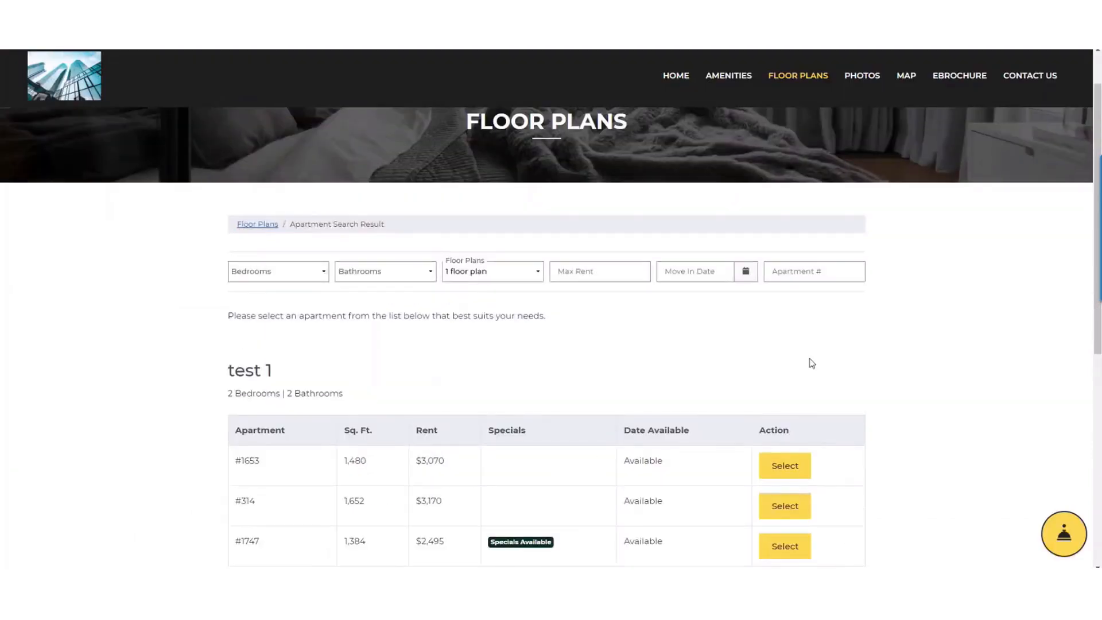
scroll(813, 366, "down", 2)
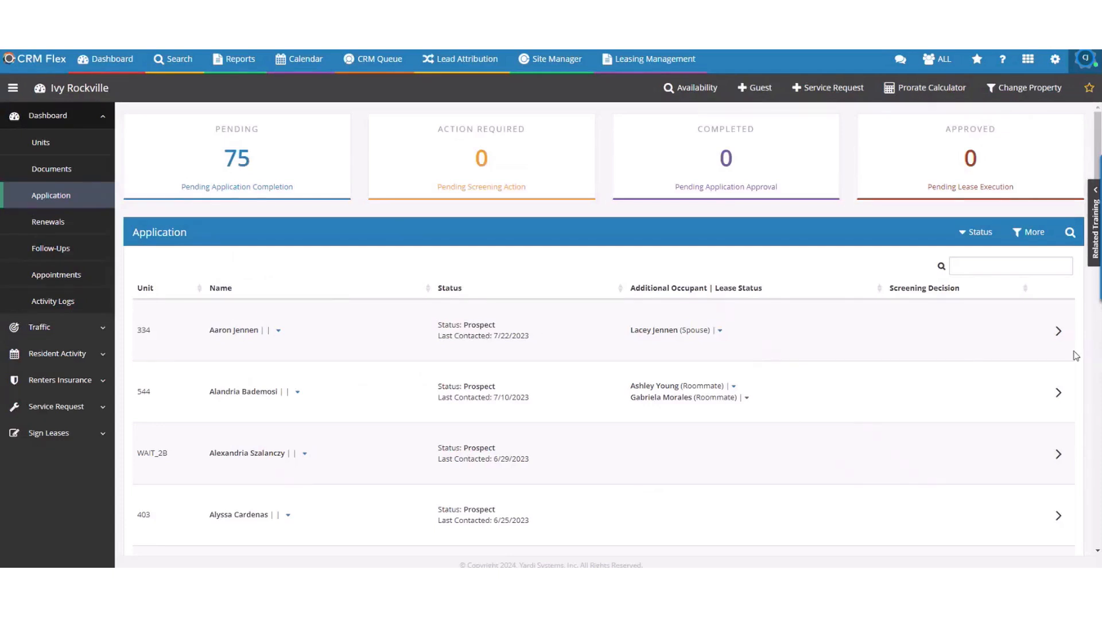
Scroll through the pending Application list, then go to the Ivy Rockville Renewals page
scroll(962, 388, "down", 8)
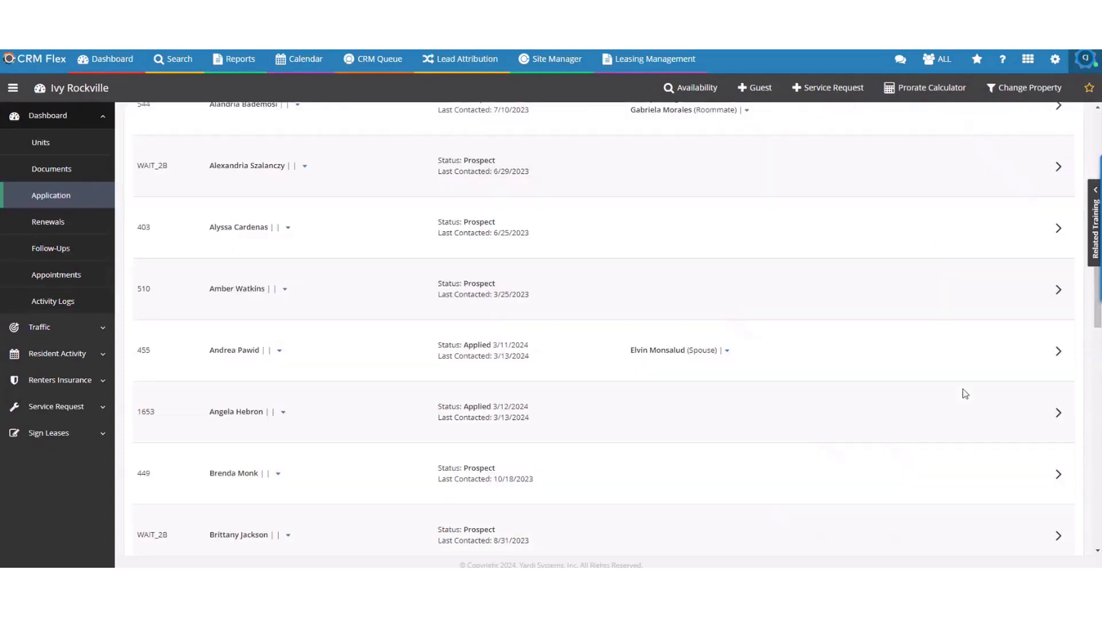
scroll(982, 409, "up", 7)
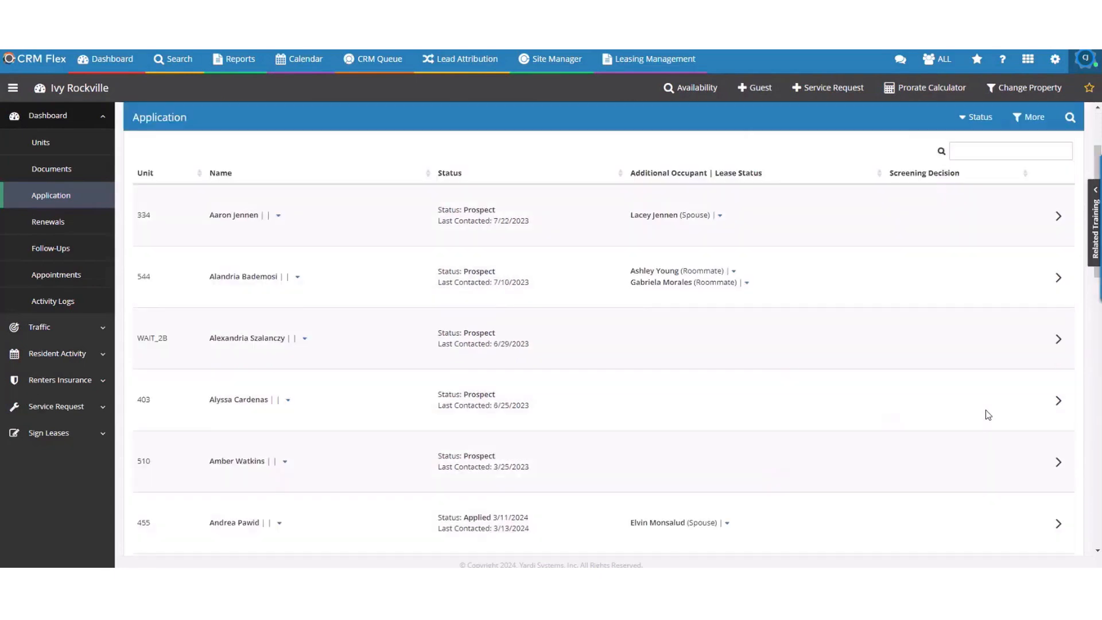
scroll(970, 430, "up", 1)
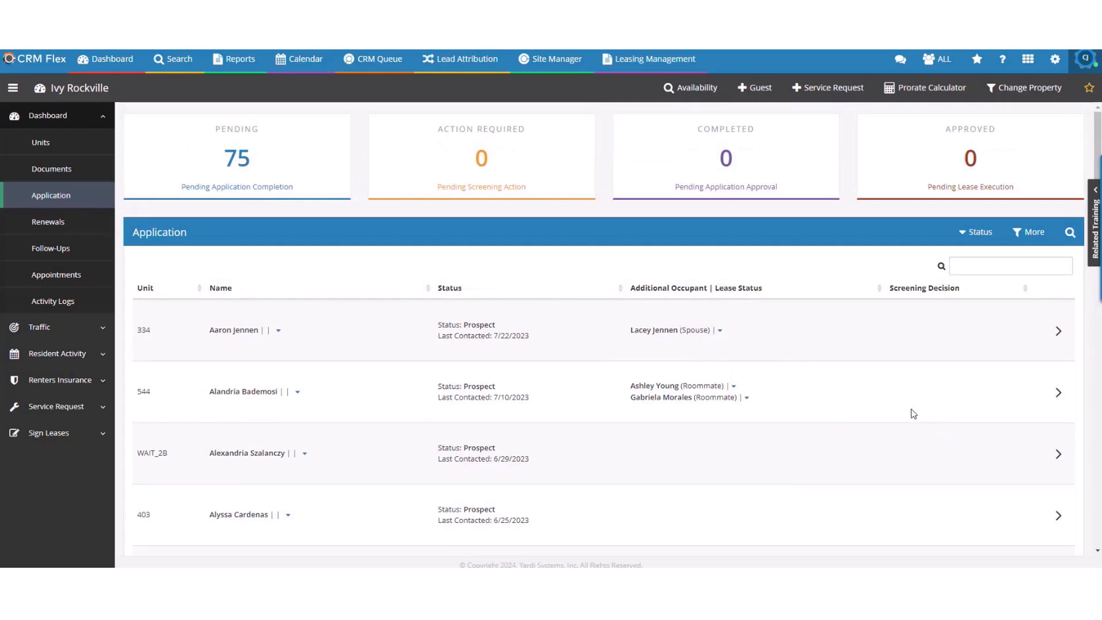
left_click(34, 221)
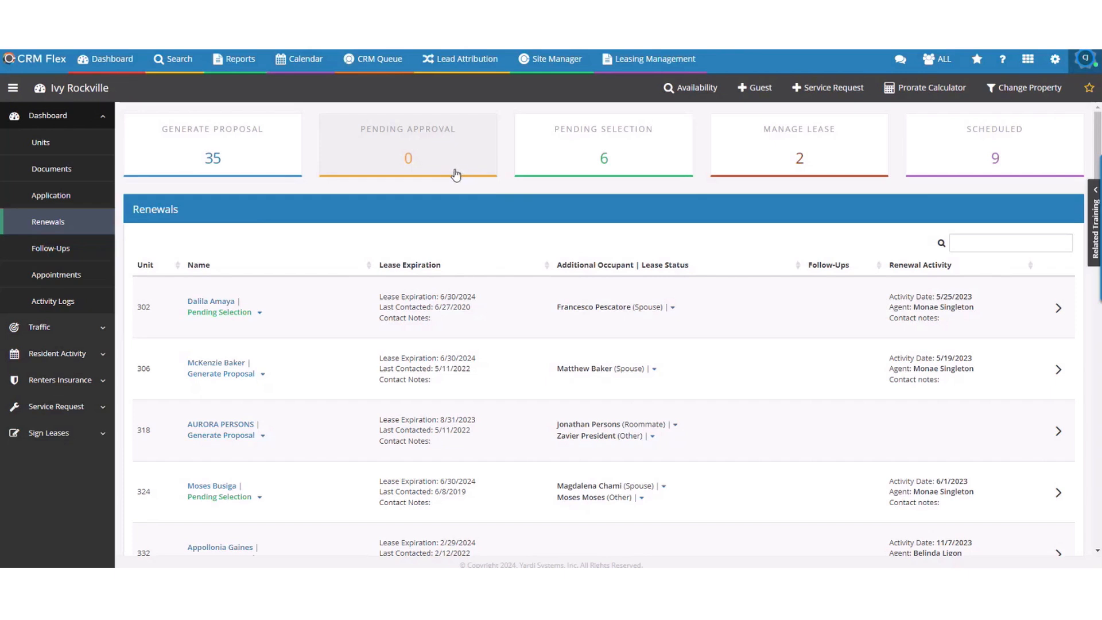
Check renewals pending approval, pending selection, to manage and scheduled, then open Follow-Ups and maximize the training agenda
left_click(451, 151)
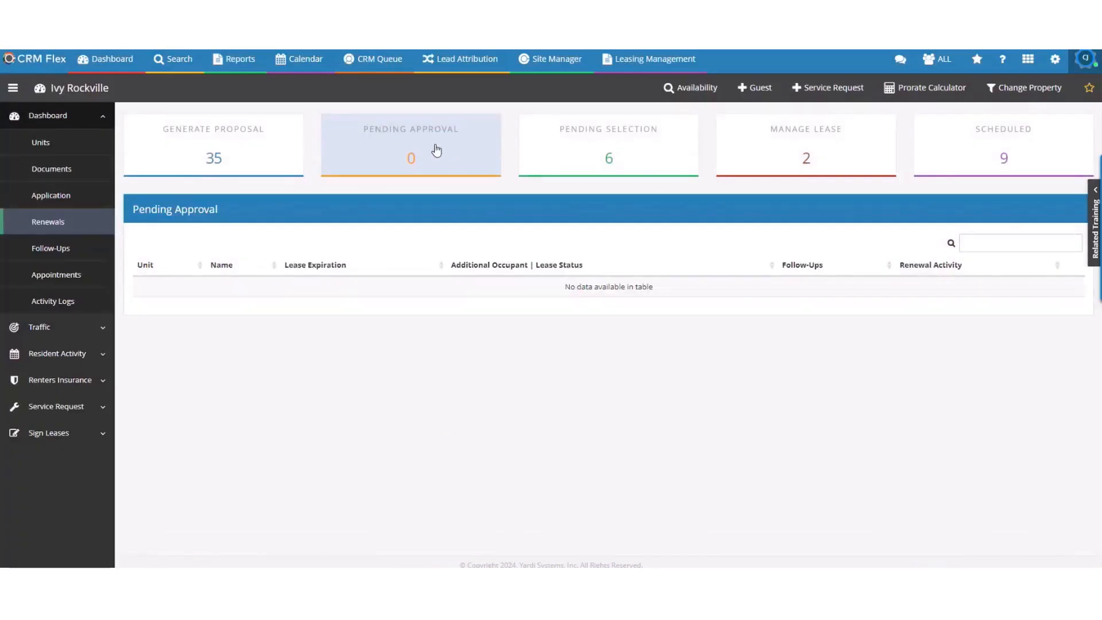
left_click(681, 129)
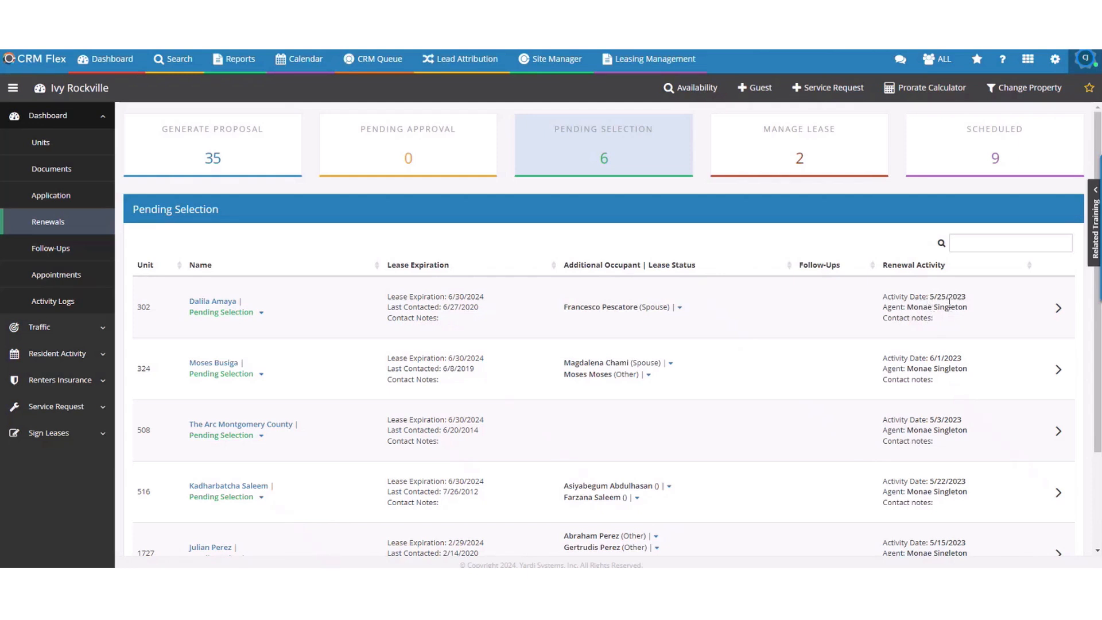
left_click(858, 148)
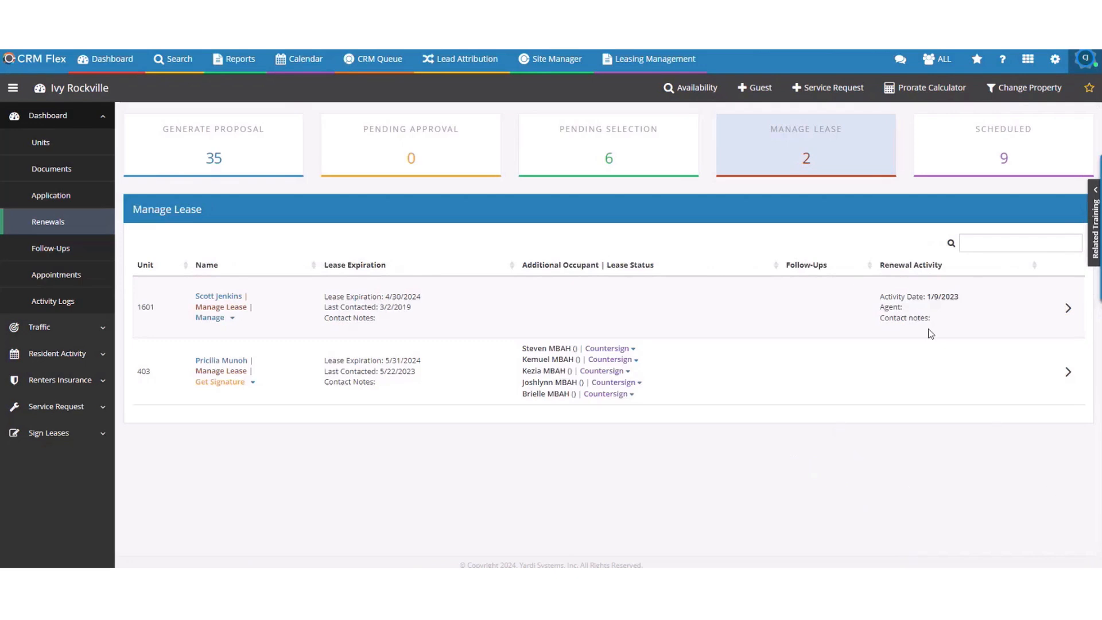
left_click(985, 171)
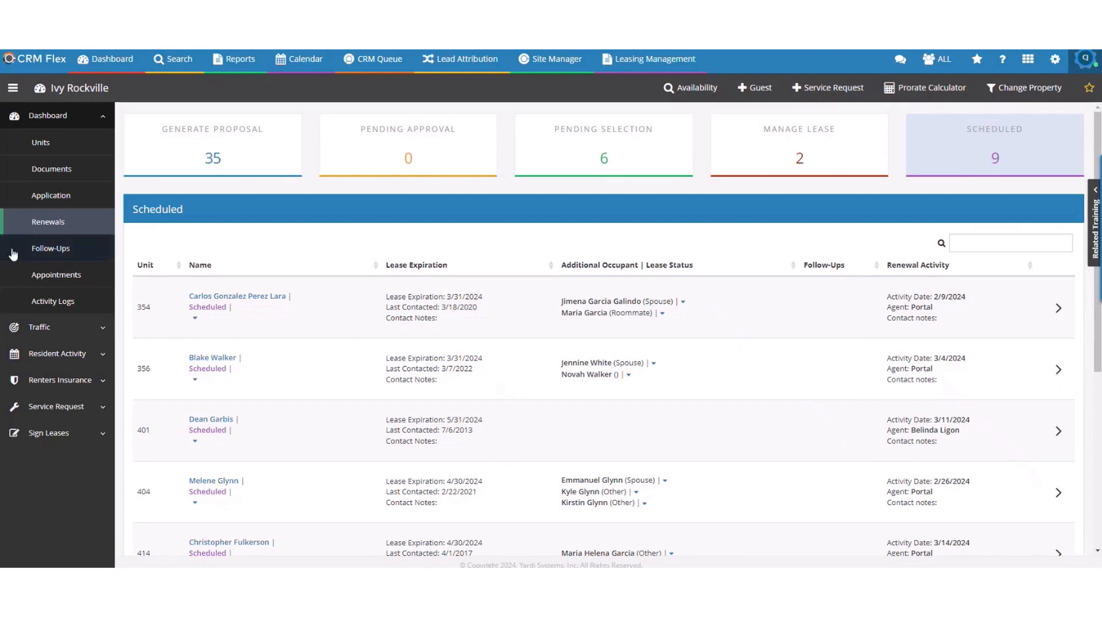
left_click(51, 249)
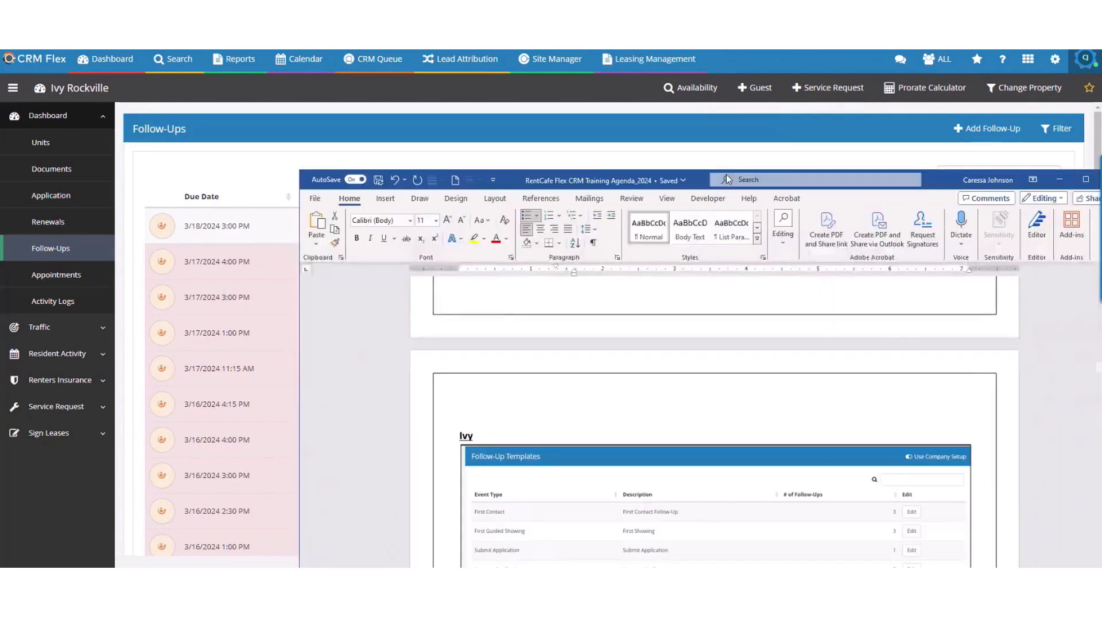
left_click_drag(726, 174, 724, 50)
Scroll the Word training agenda to review the Ivy Follow-Up Templates table
scroll(677, 522, "down", 2)
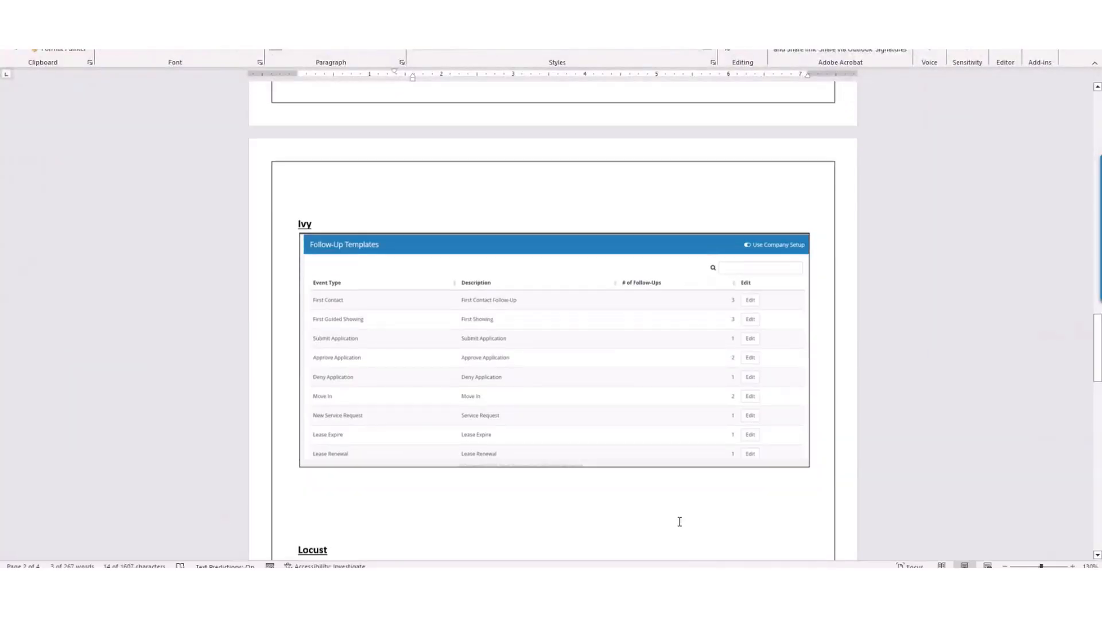
scroll(543, 482, "up", 1)
scroll(549, 499, "up", 2, "ctrl")
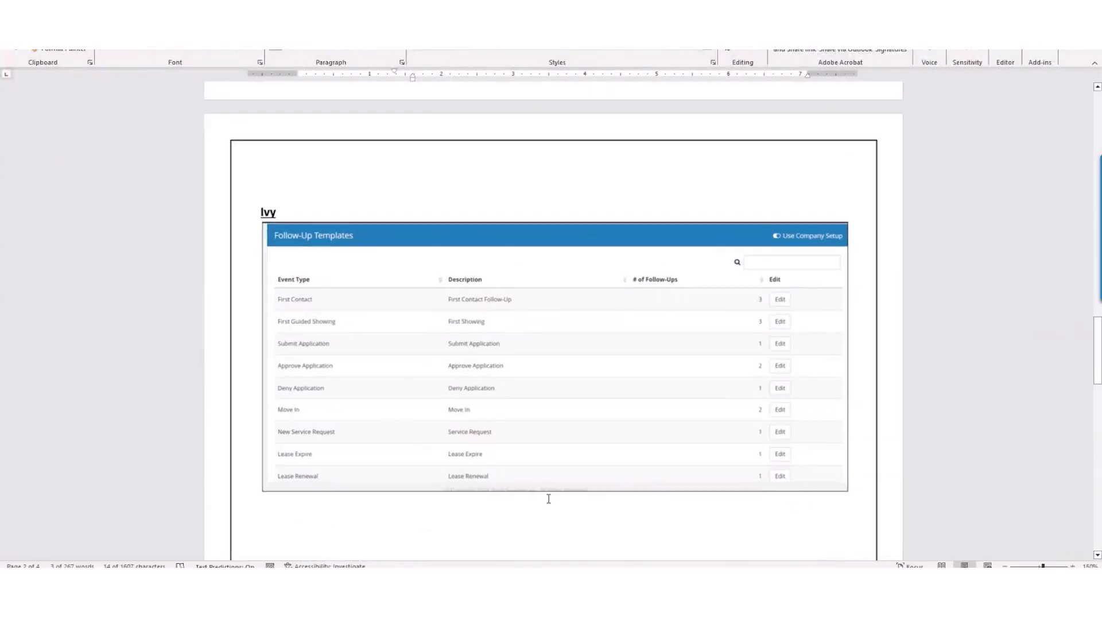
scroll(557, 504, "down", 1)
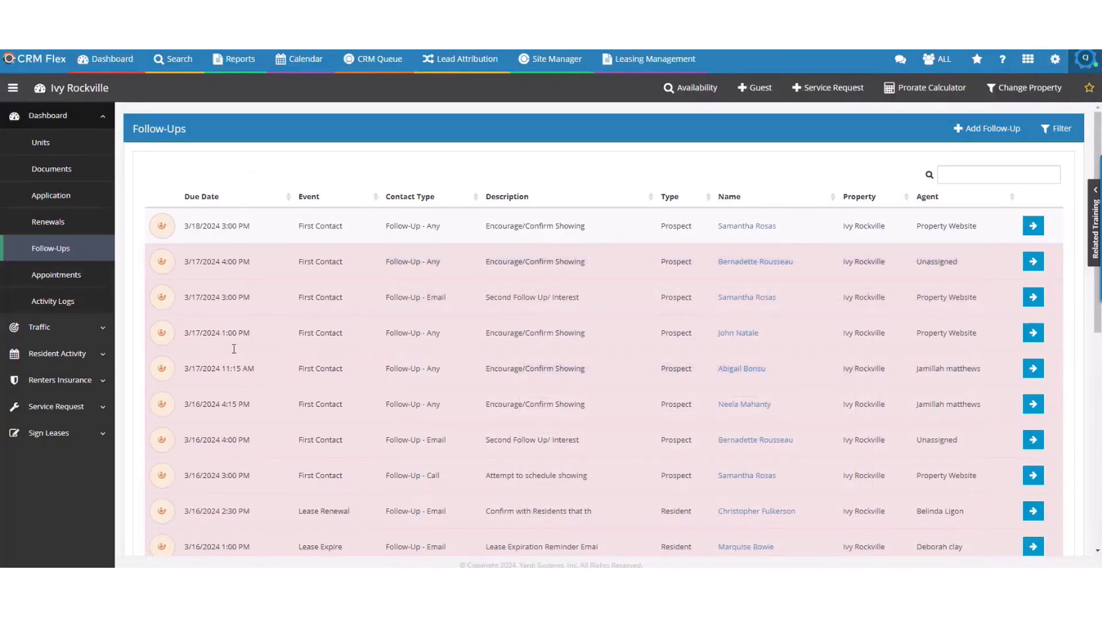
scroll(234, 348, "down", 8)
scroll(566, 415, "up", 2)
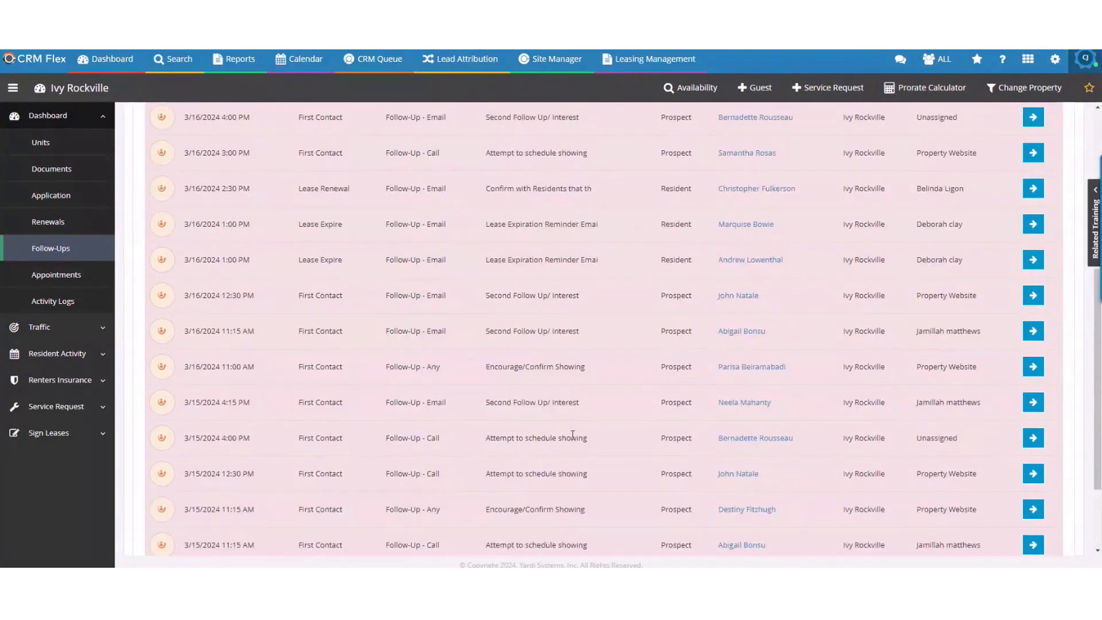
scroll(574, 448, "up", 1)
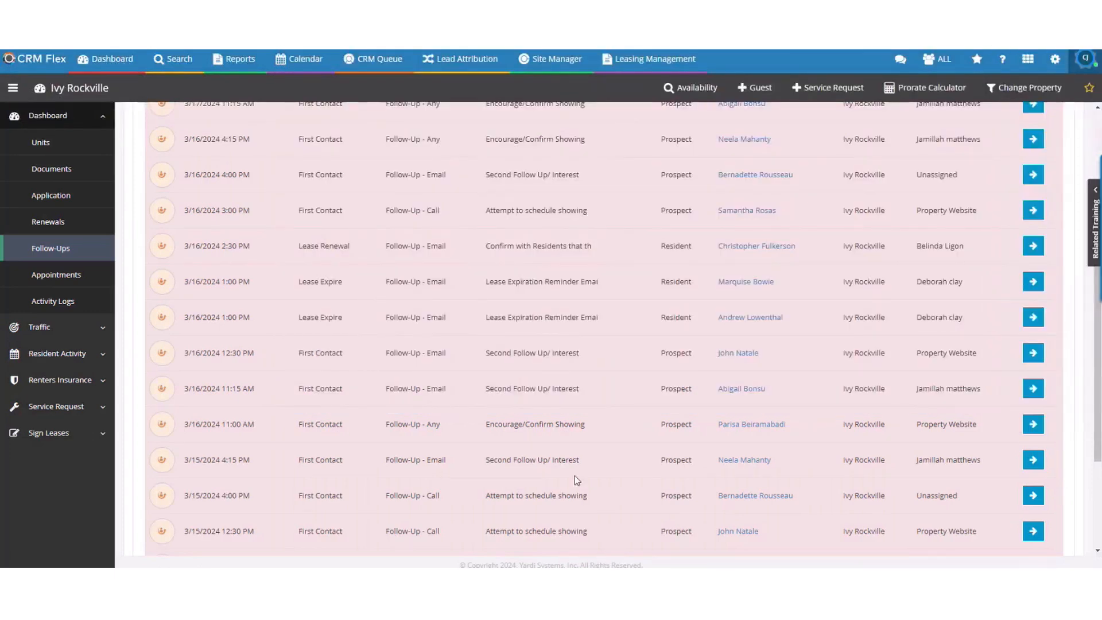
scroll(574, 476, "up", 3)
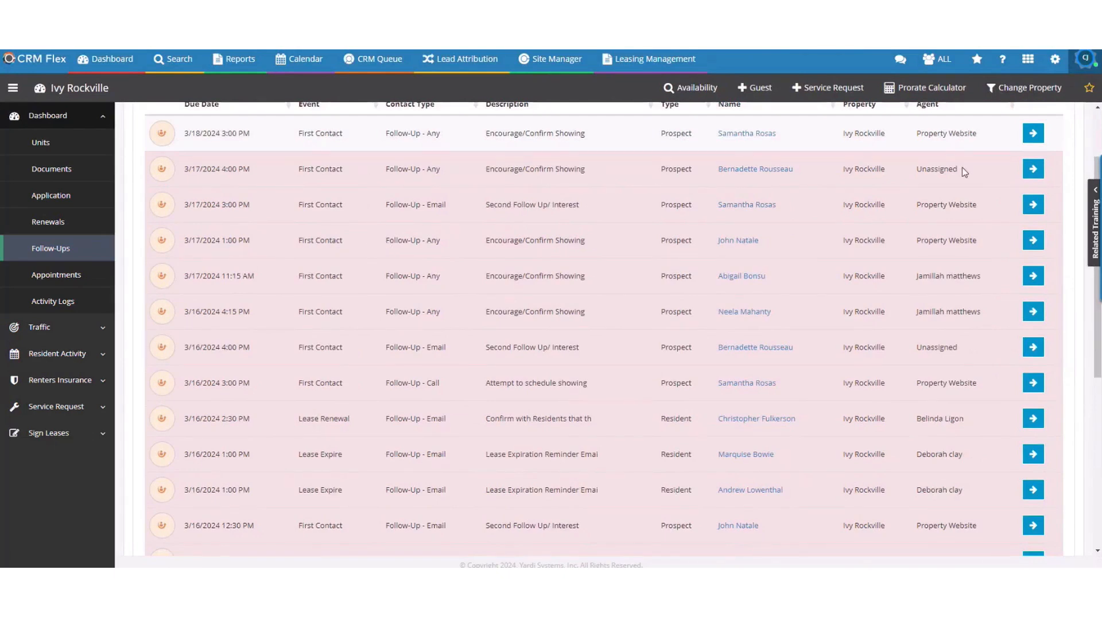
Open the 3/17 4:00 PM follow-up's guest record and start a note on the overdue call follow-up
left_click(1033, 169)
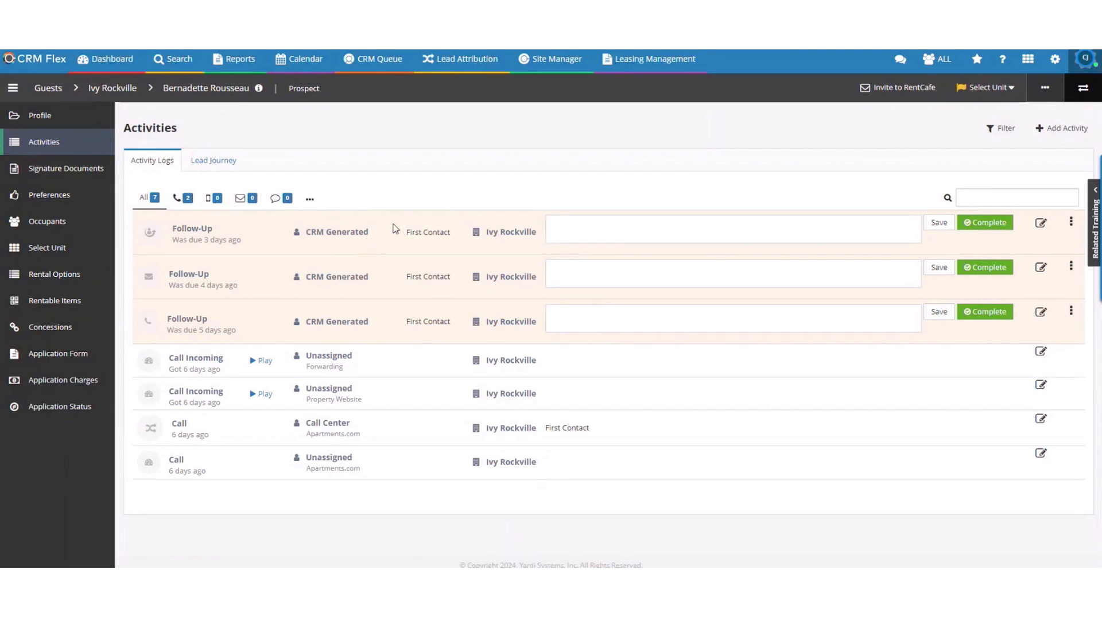
left_click(738, 322)
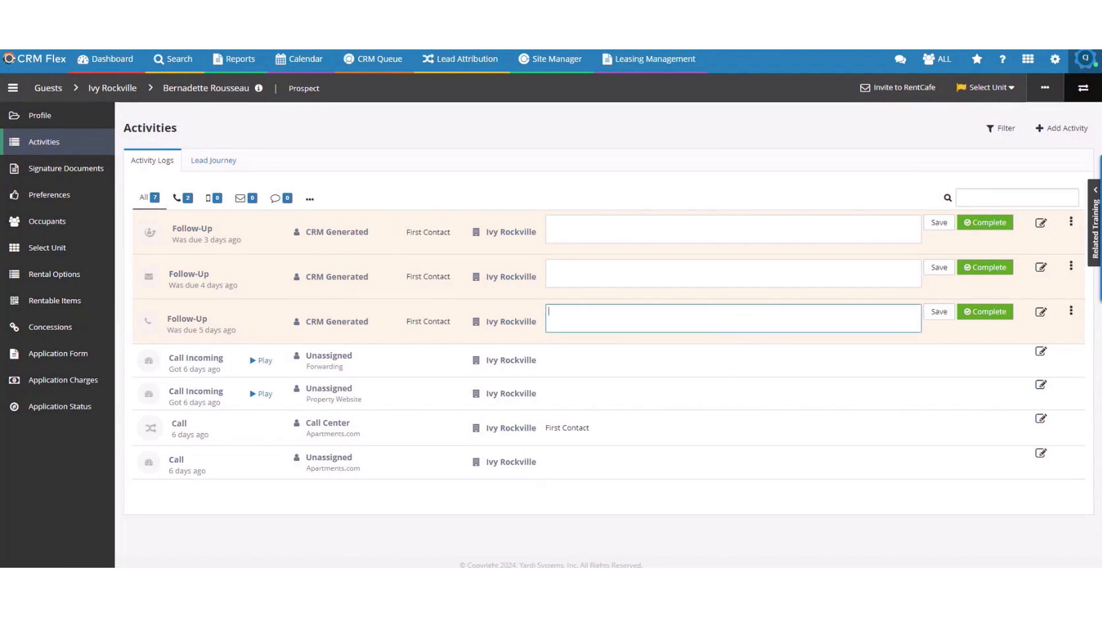
Note 'none' on the overdue call follow-up, complete it with an assigned agent, save, and accept guest card reassignment
type("no")
type("ne")
left_click(985, 311)
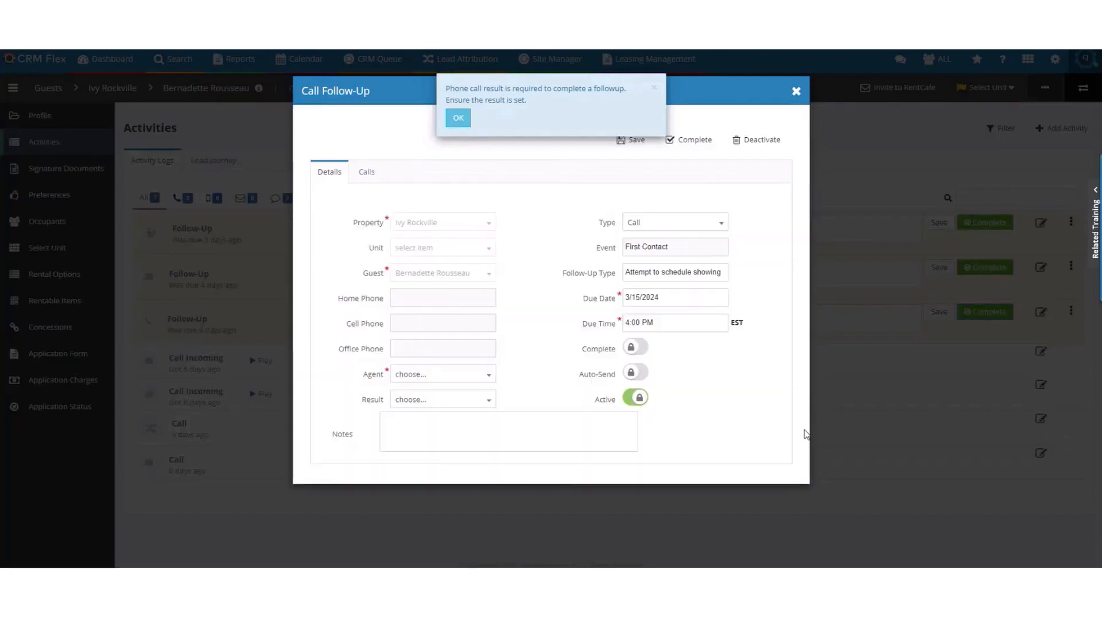
left_click(458, 119)
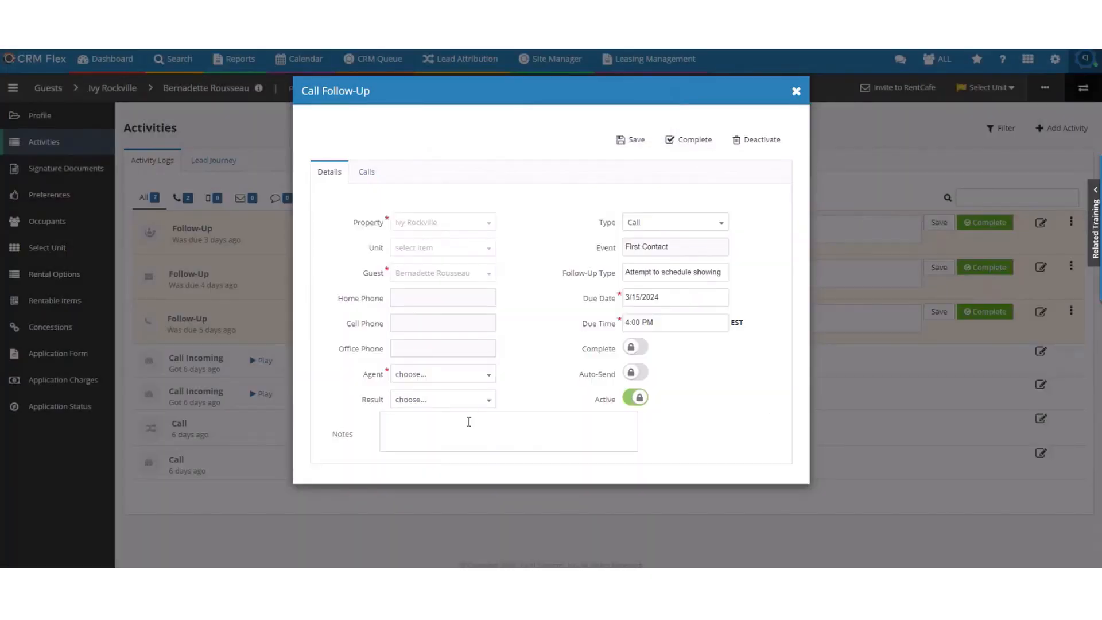
left_click(466, 377)
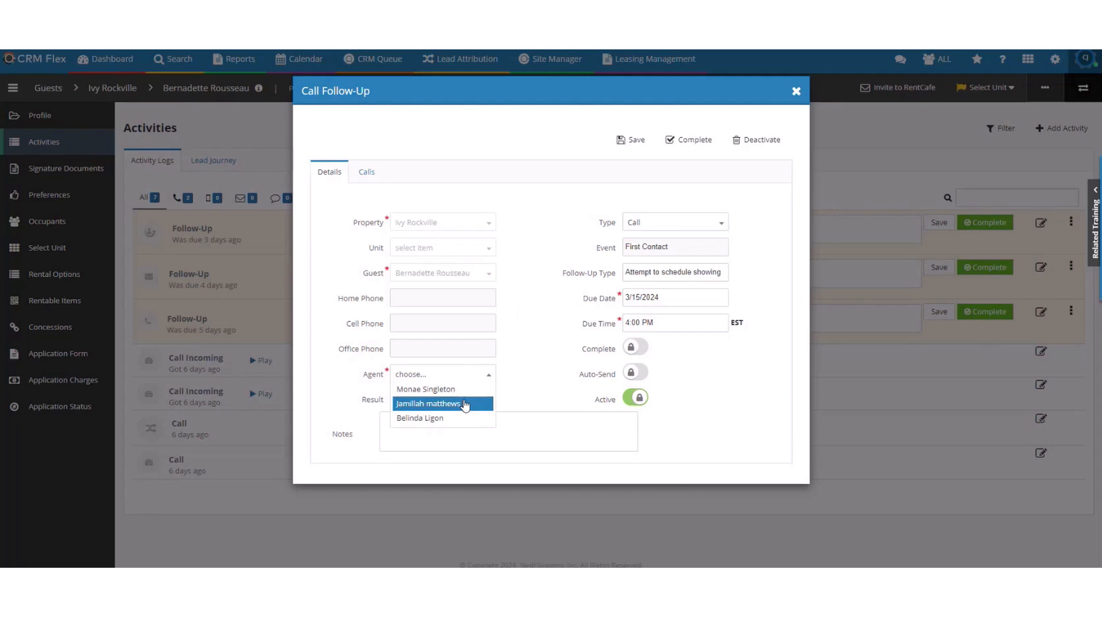
left_click(465, 405)
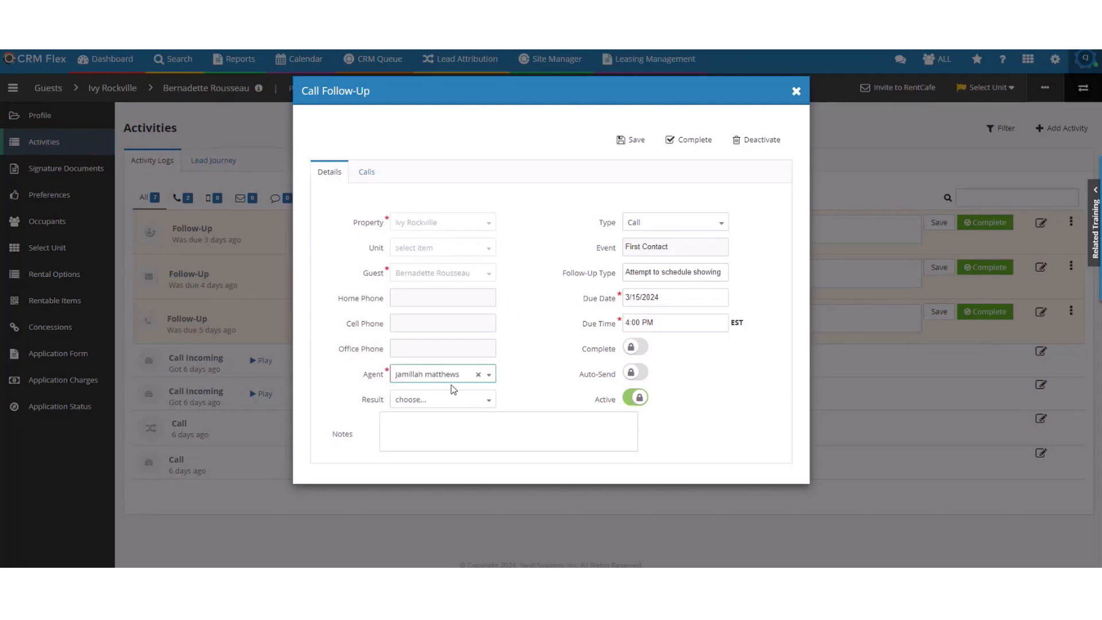
left_click(621, 138)
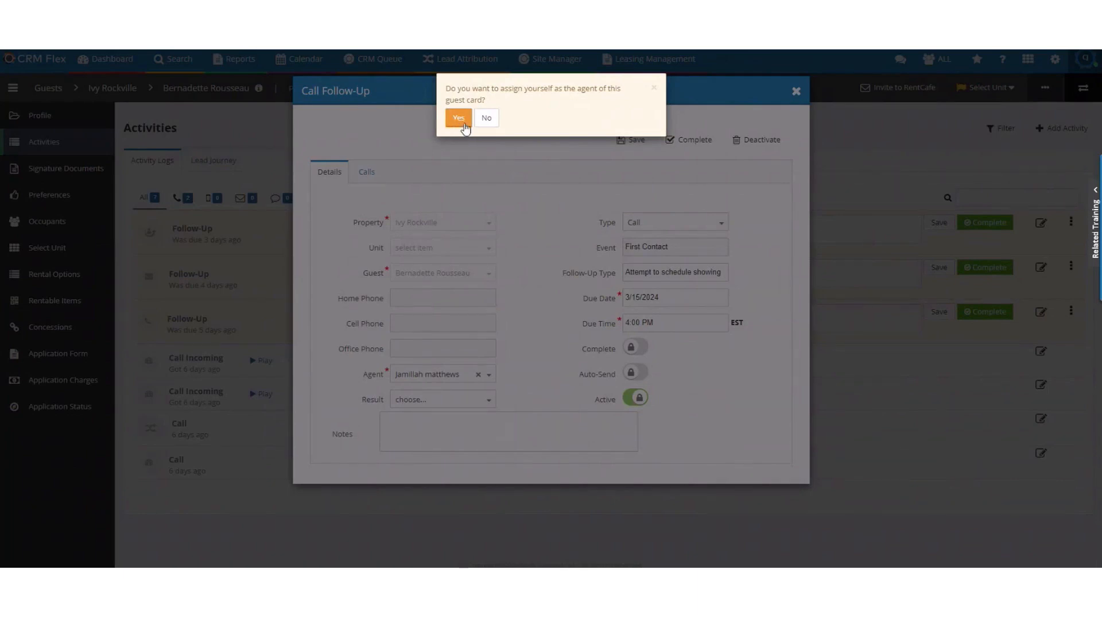
left_click(463, 122)
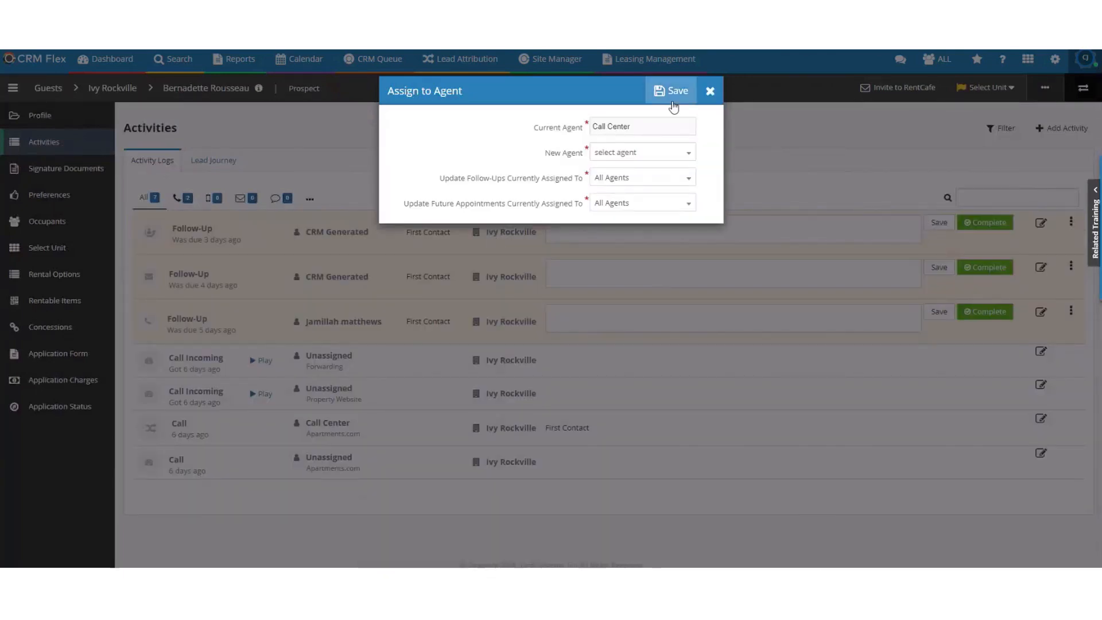
Pick the new leasing agent for the guest card in Assign to Agent and save
left_click(667, 162)
left_click(665, 161)
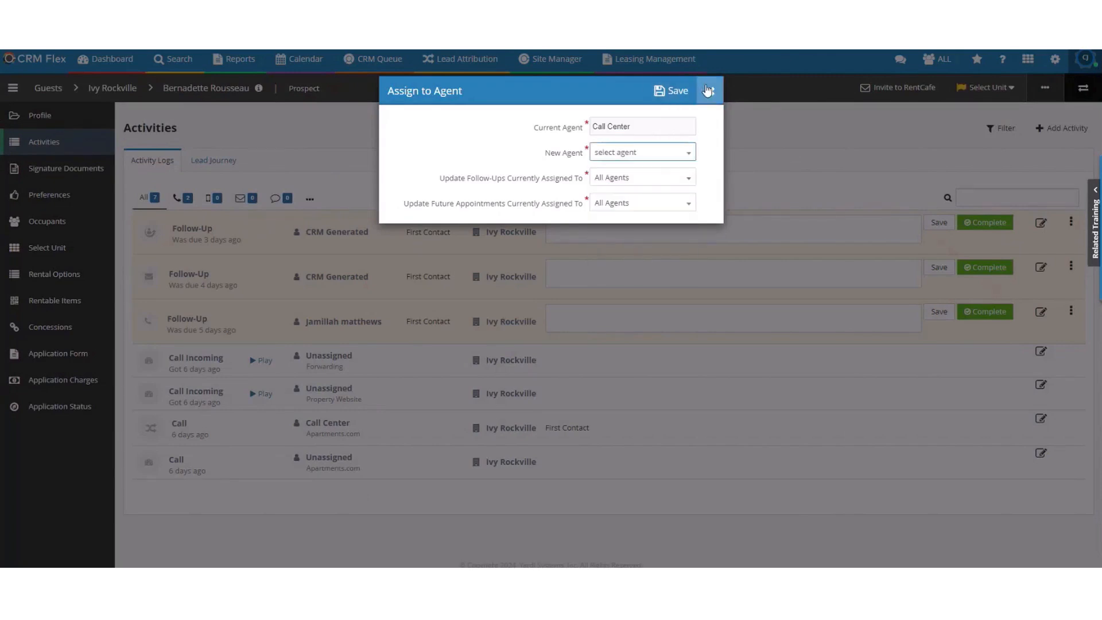
left_click(640, 167)
left_click(677, 239)
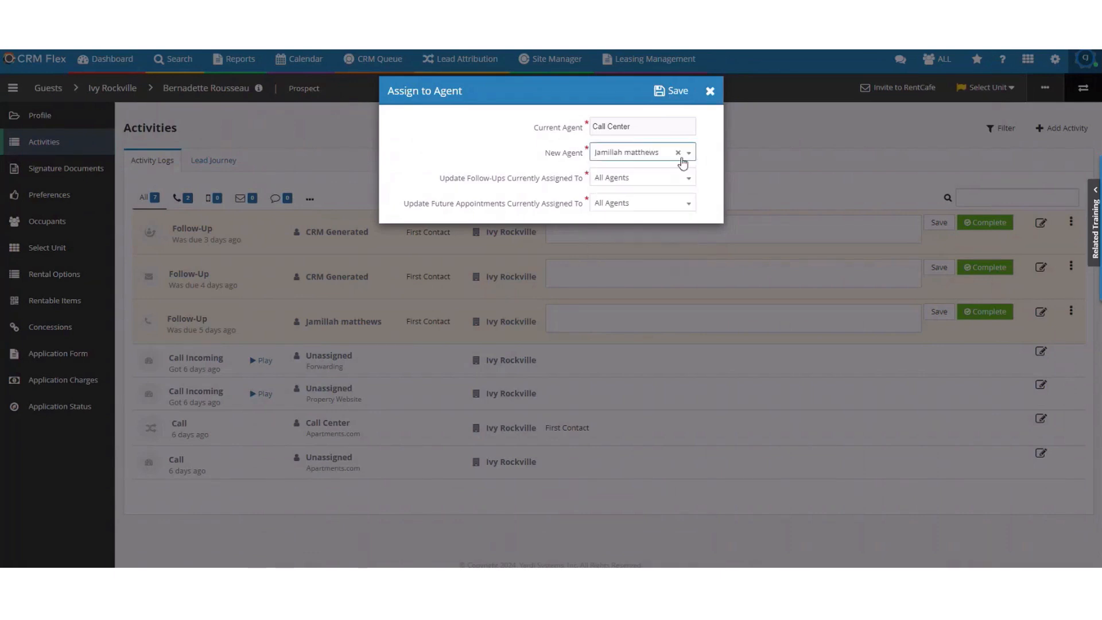
left_click(675, 99)
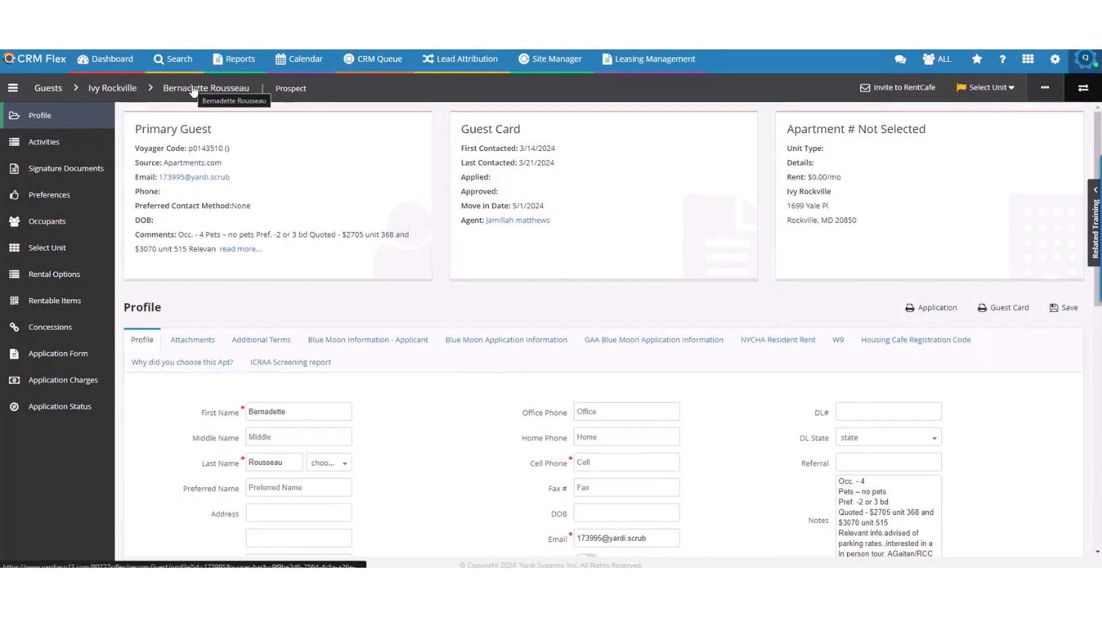
Check the guest's activity log for the agent change, then reopen the Ivy Rockville Follow-Ups list
left_click(38, 147)
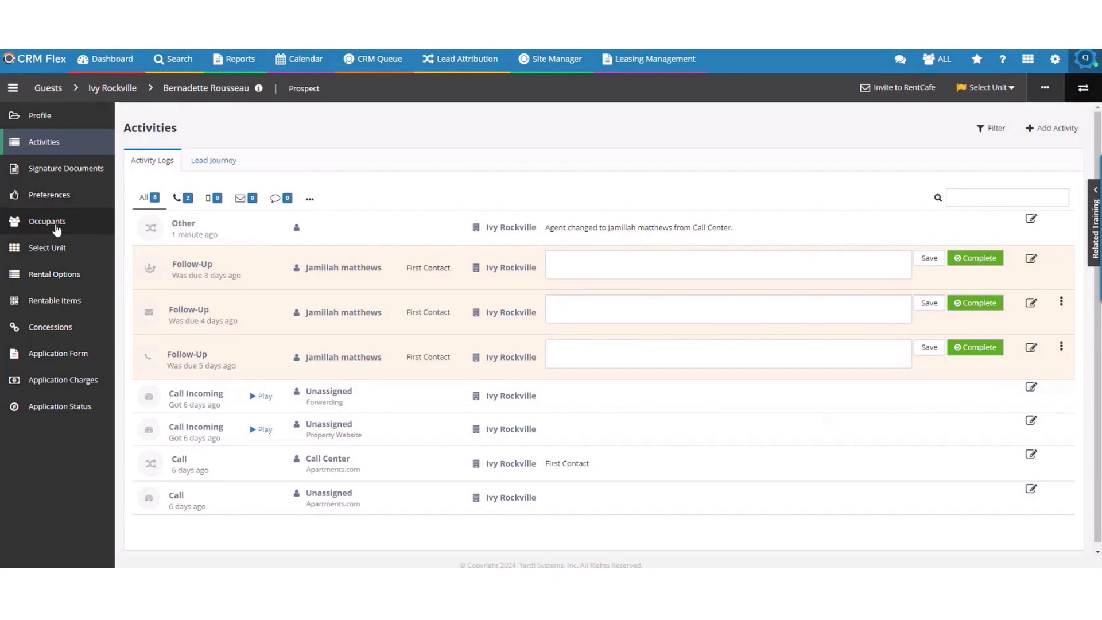
left_click(125, 68)
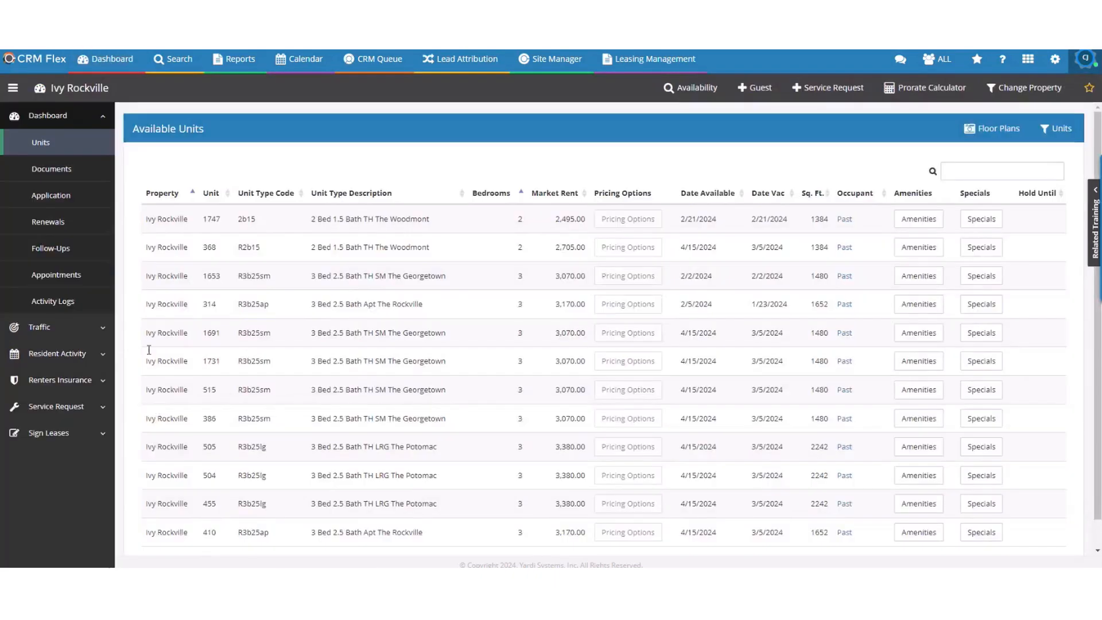
left_click(74, 249)
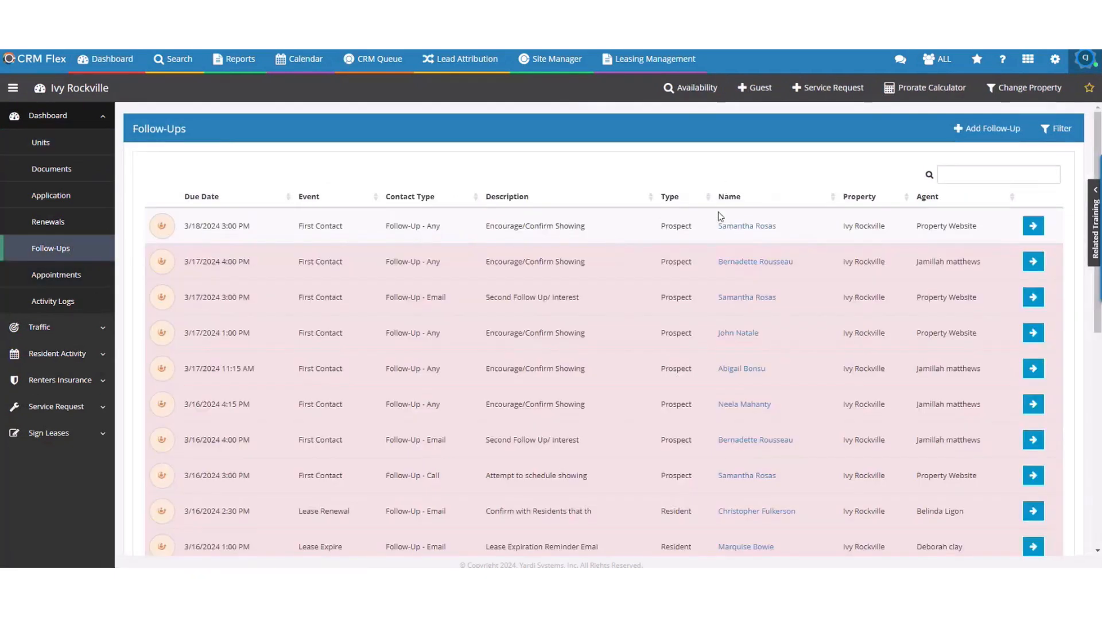
scroll(718, 212, "down", 5)
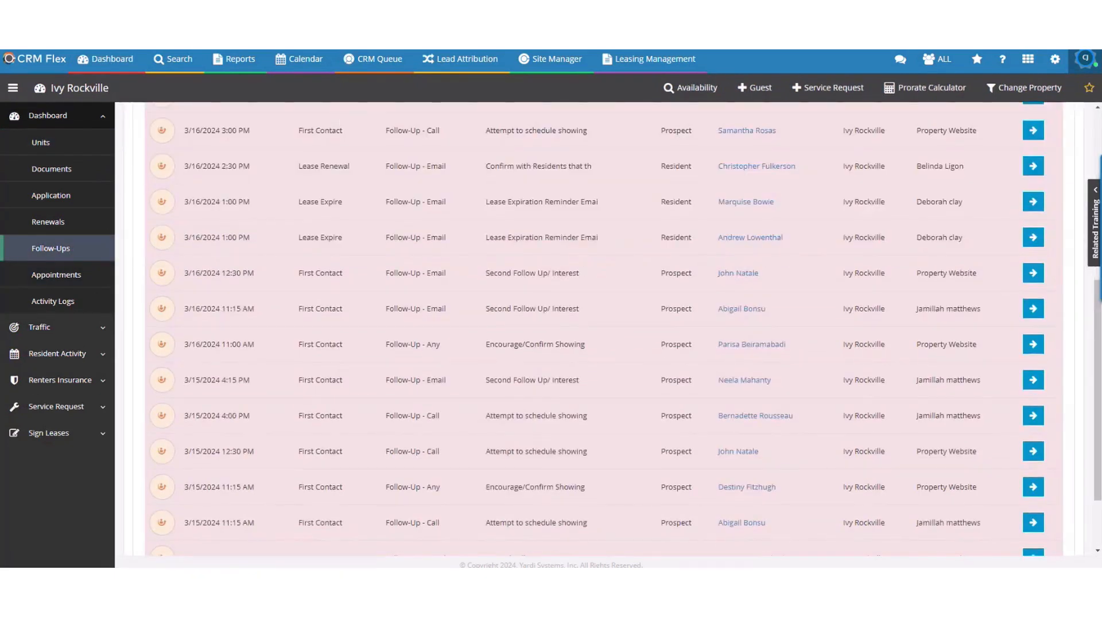
View and reload the appointments list, check its filter options, then open Activity Logs
left_click(81, 276)
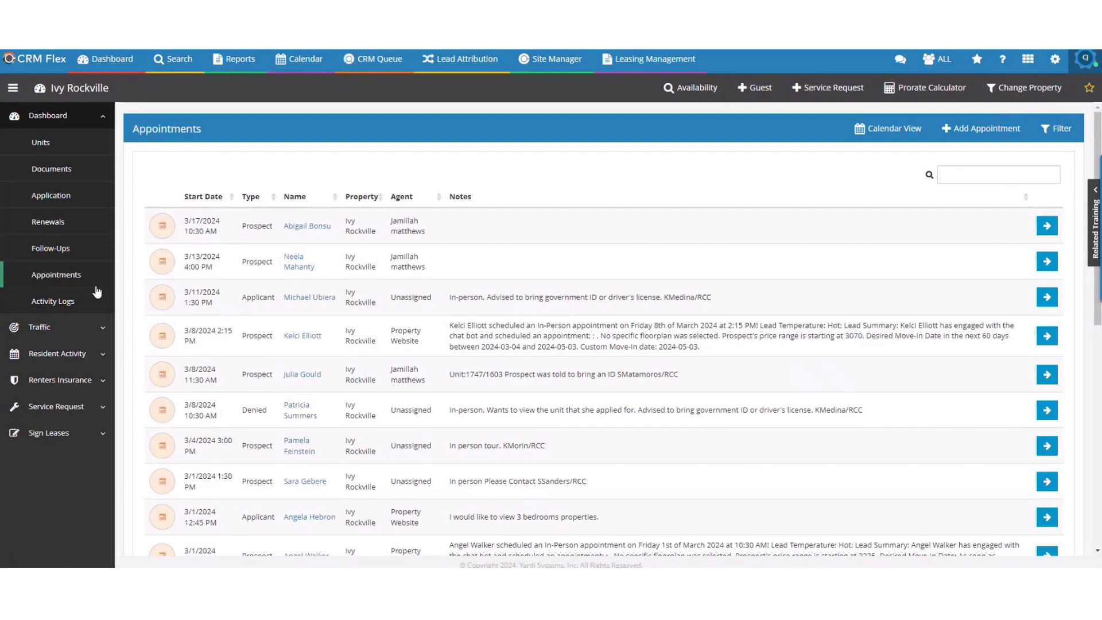
left_click(55, 277)
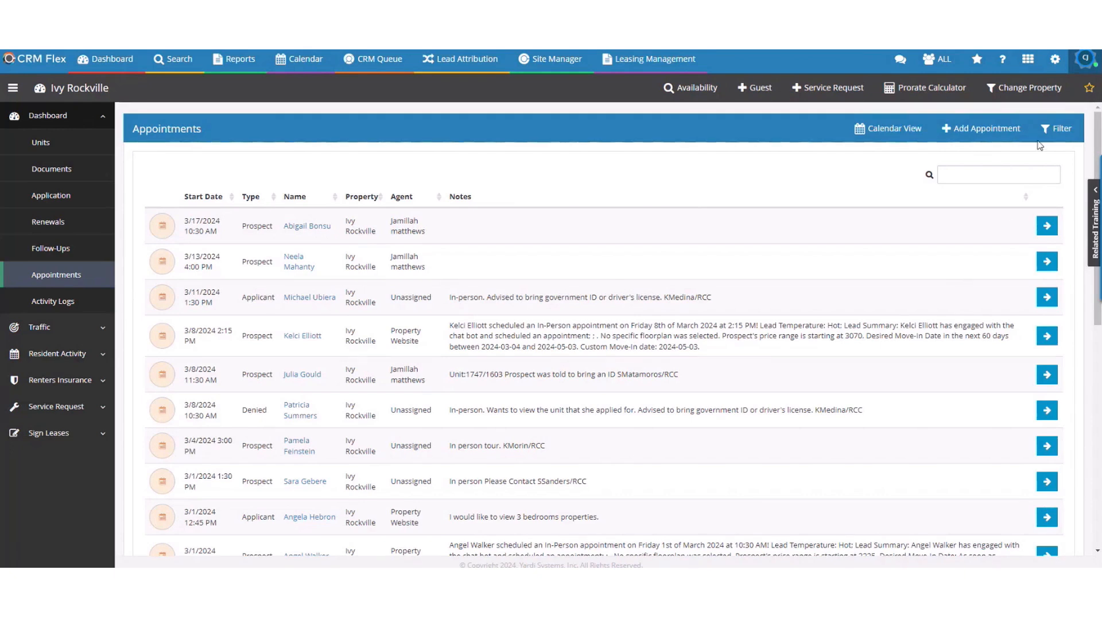
left_click(1055, 128)
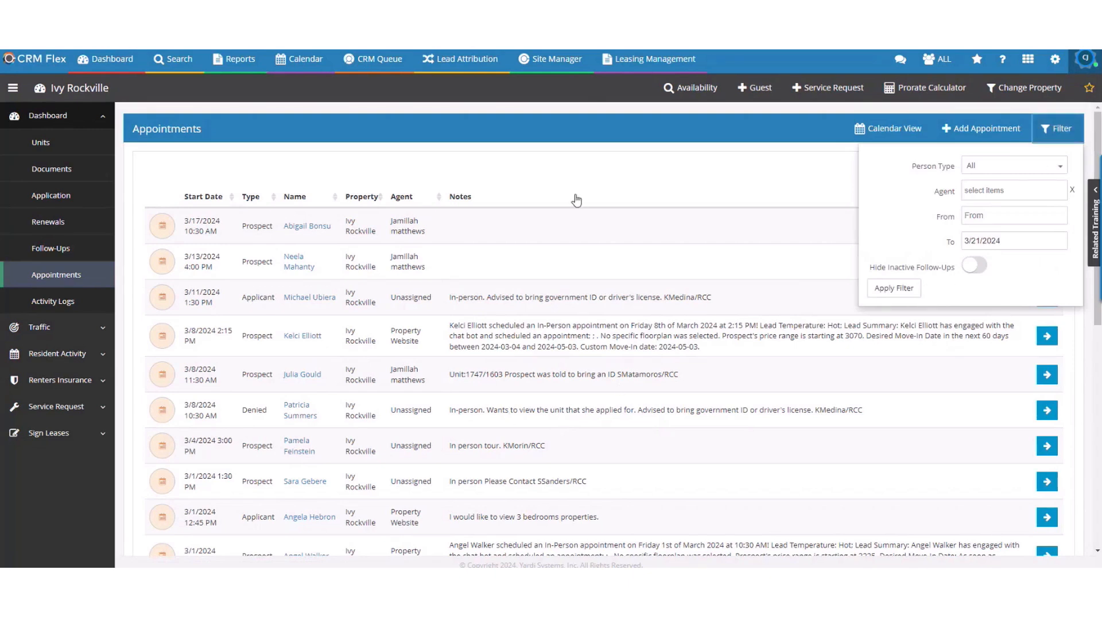
left_click(588, 149)
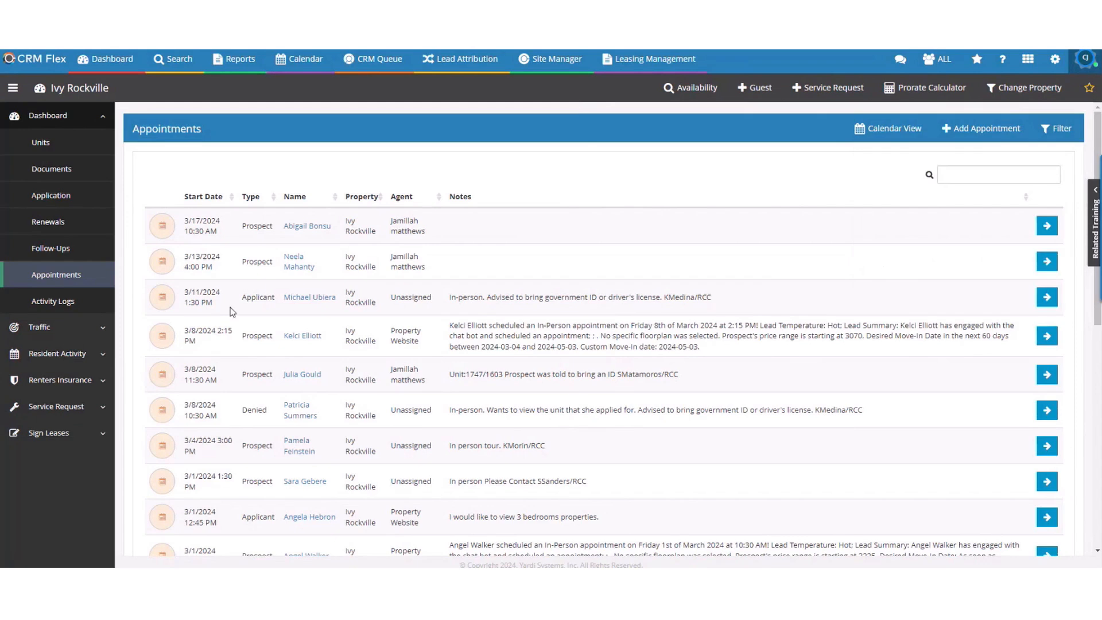
left_click(53, 301)
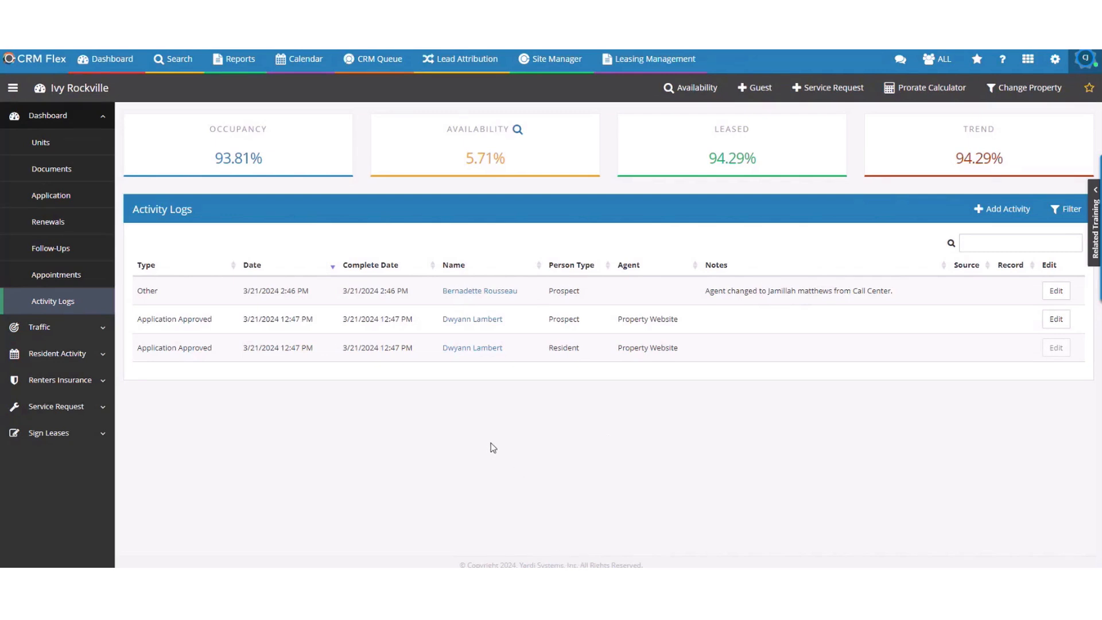
Review the Activity Logs filter's Person Type, Agent and date options, then close it
left_click(1044, 220)
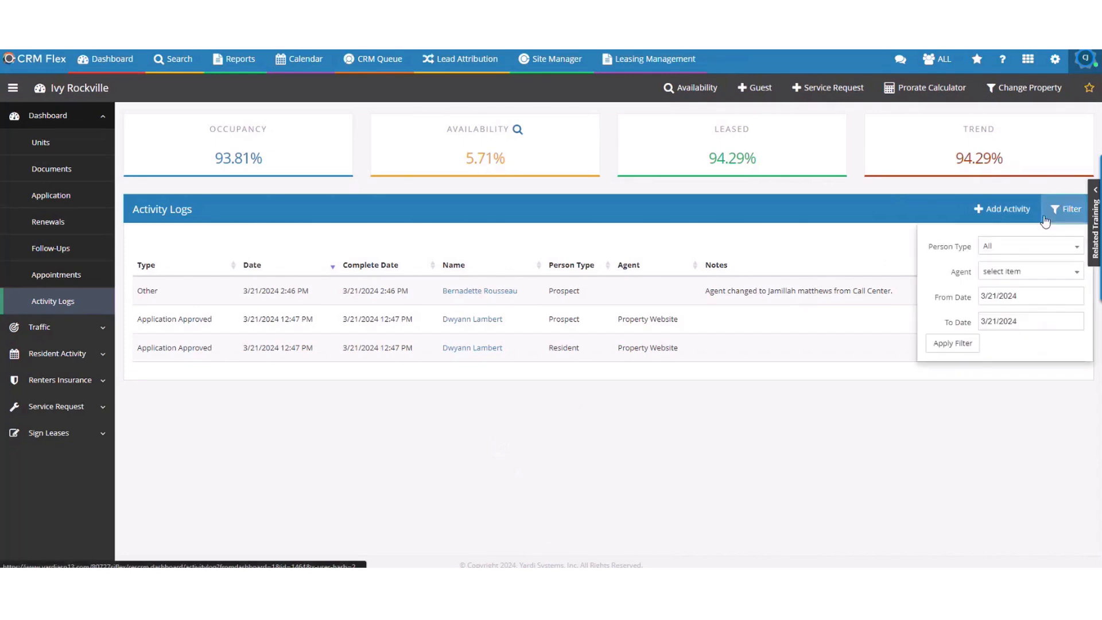
left_click_drag(987, 286, 986, 276)
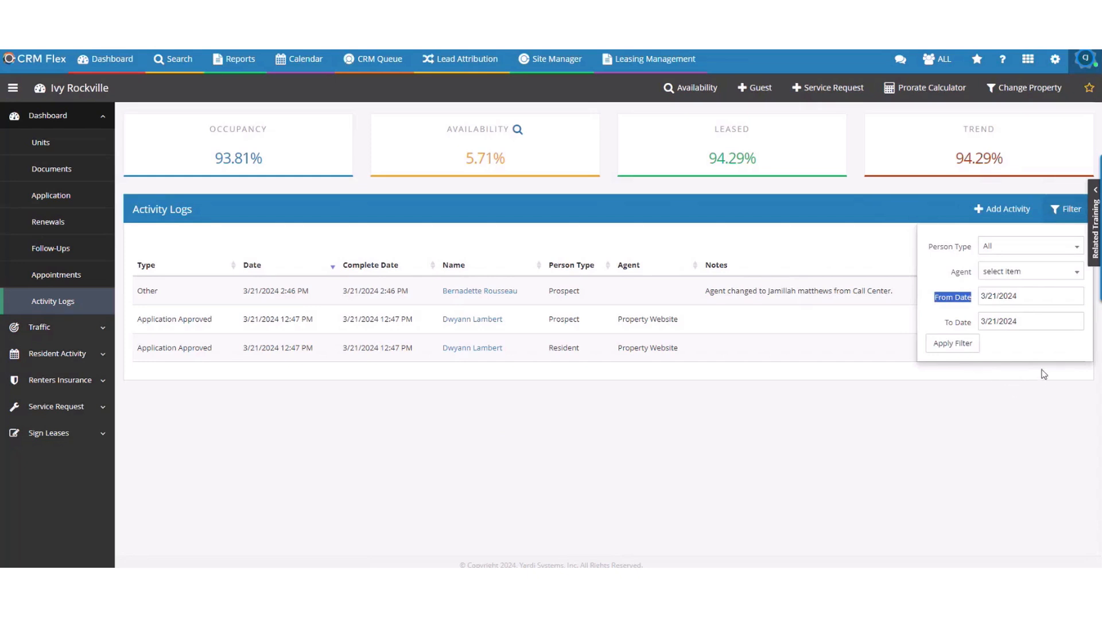
left_click(965, 487)
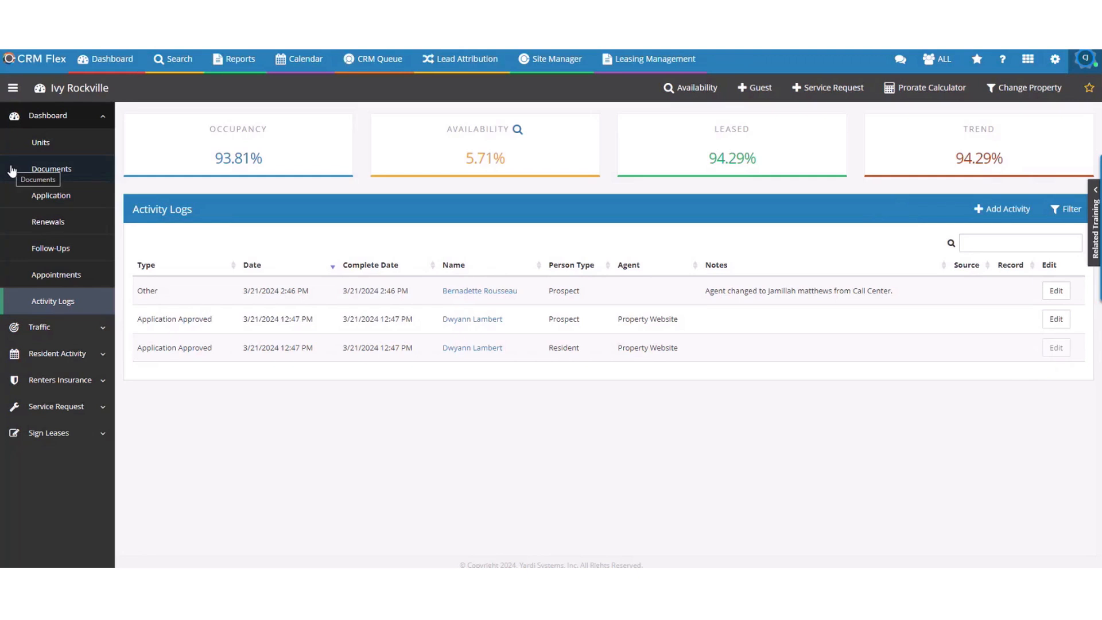
Open Traffic > Pipeline and scroll down the Guest Pipeline table
left_click(25, 333)
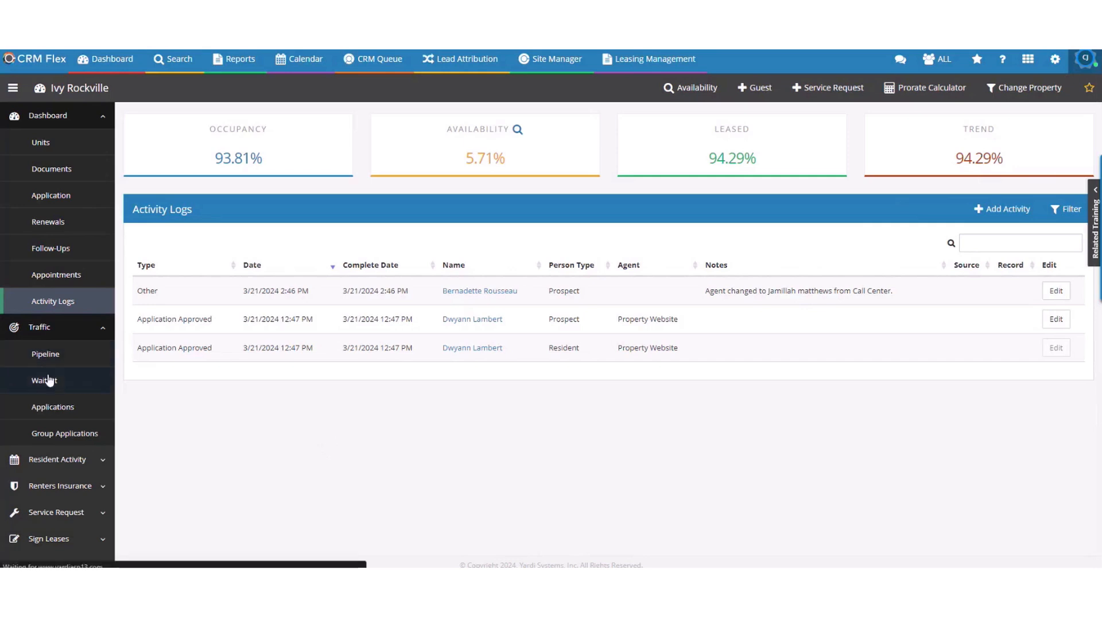
left_click(48, 382)
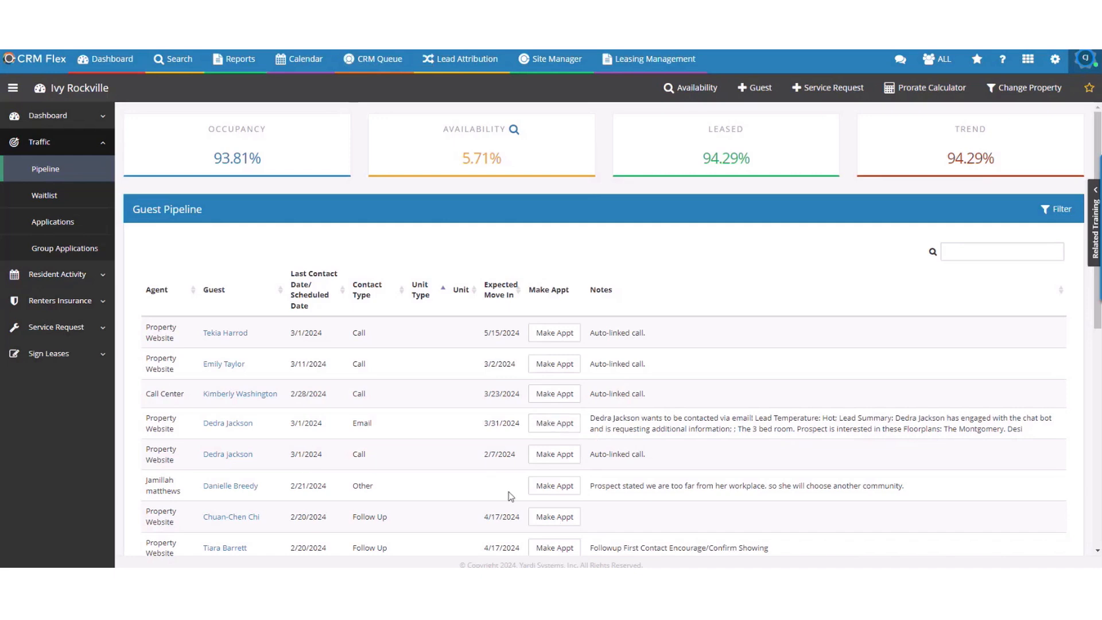
scroll(554, 517, "down", 4)
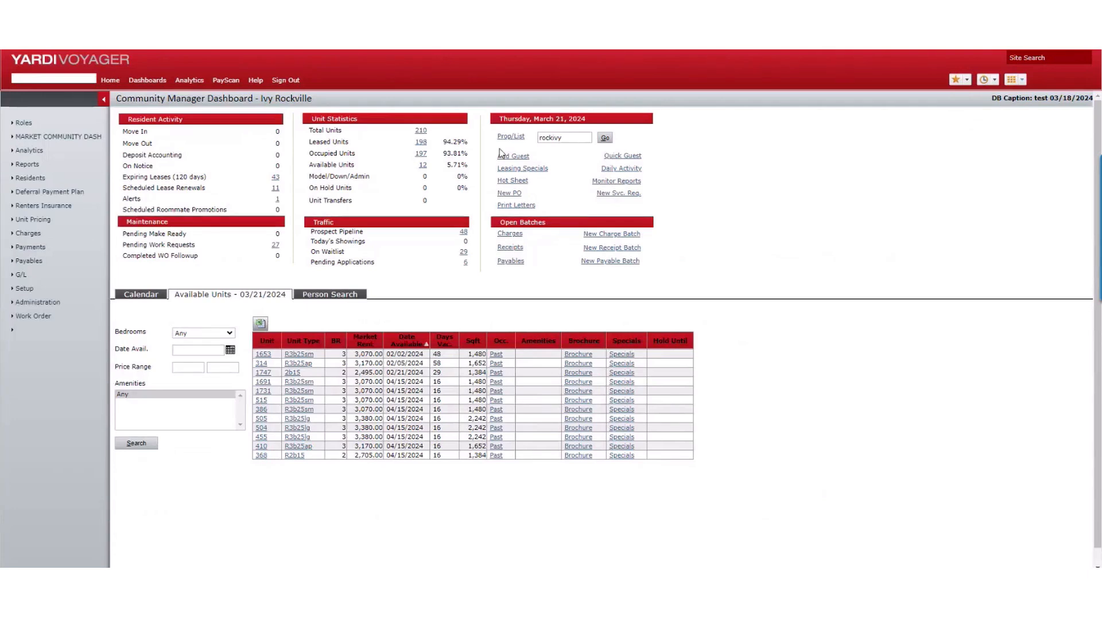
Switch the Community Manager Dashboard from available units to its March 2024 calendar
left_click_drag(309, 231, 372, 228)
left_click(372, 228)
left_click(140, 294)
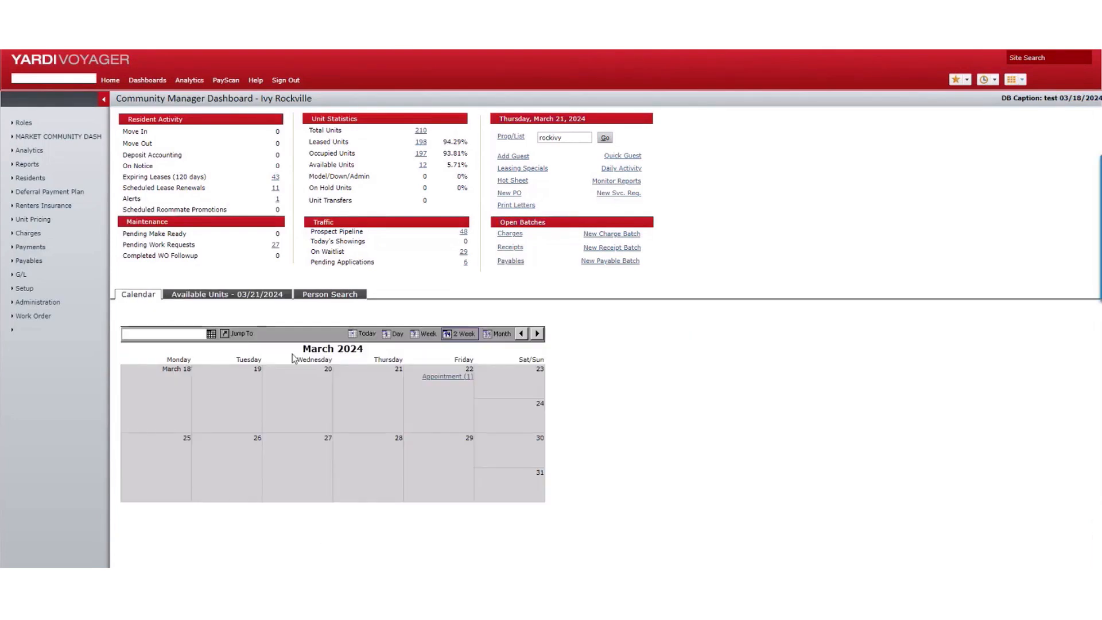
left_click(439, 377)
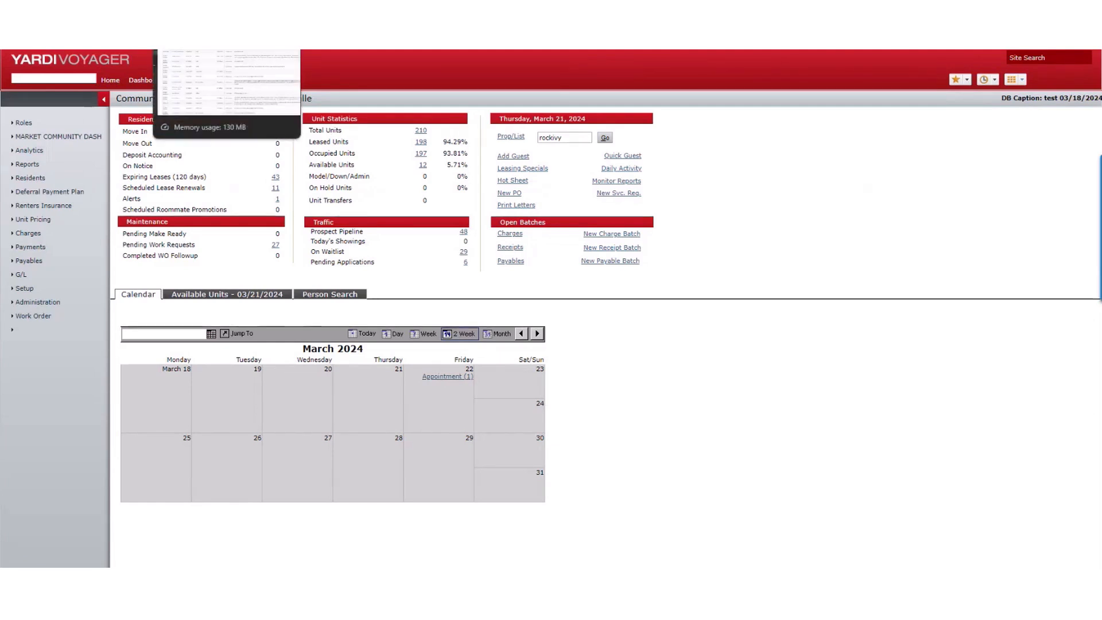
Go back to the CRM Flex tab and open the Ivy Rockville Waitlist
left_click(213, 35)
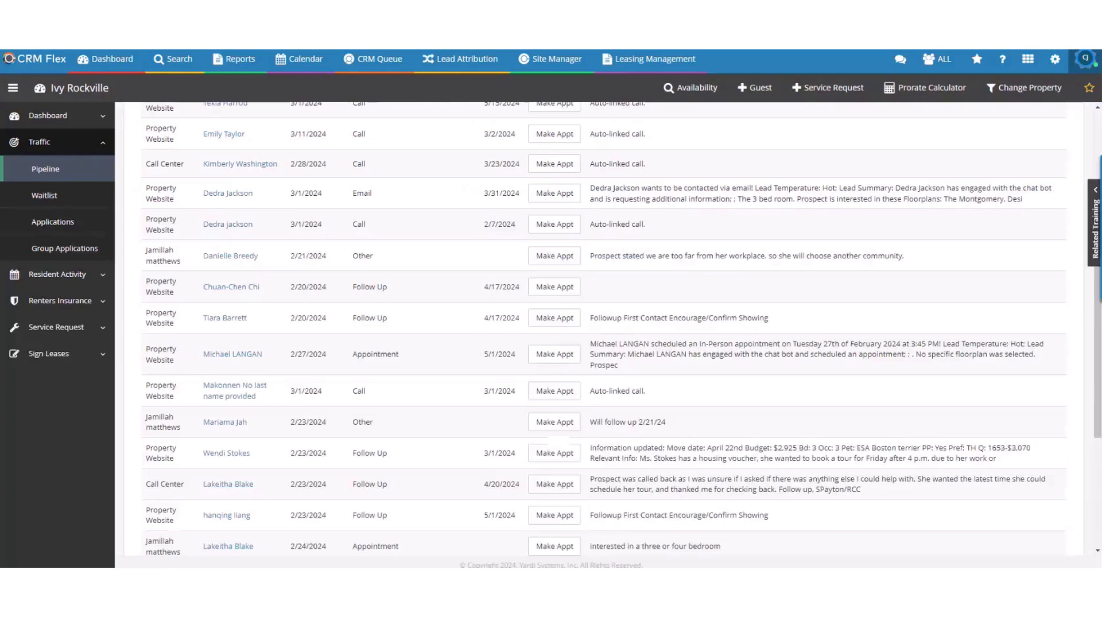
left_click(46, 197)
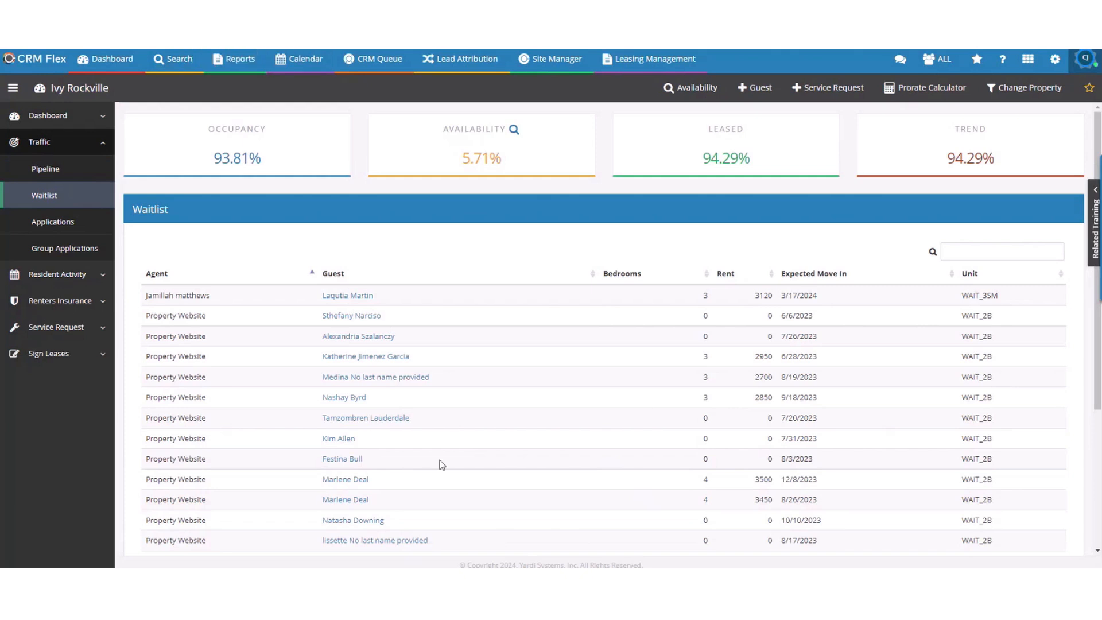
Open the Ivy Rockville Applications list with status, unit and screening results
left_click(47, 223)
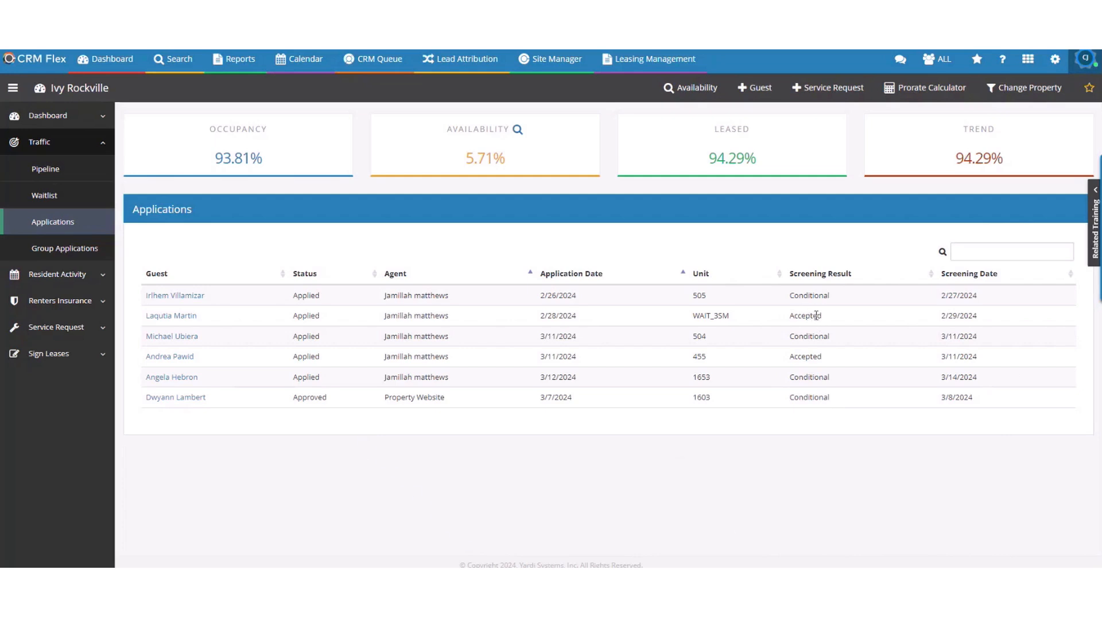
Open the empty Group Applications search form for primary applications
left_click(60, 248)
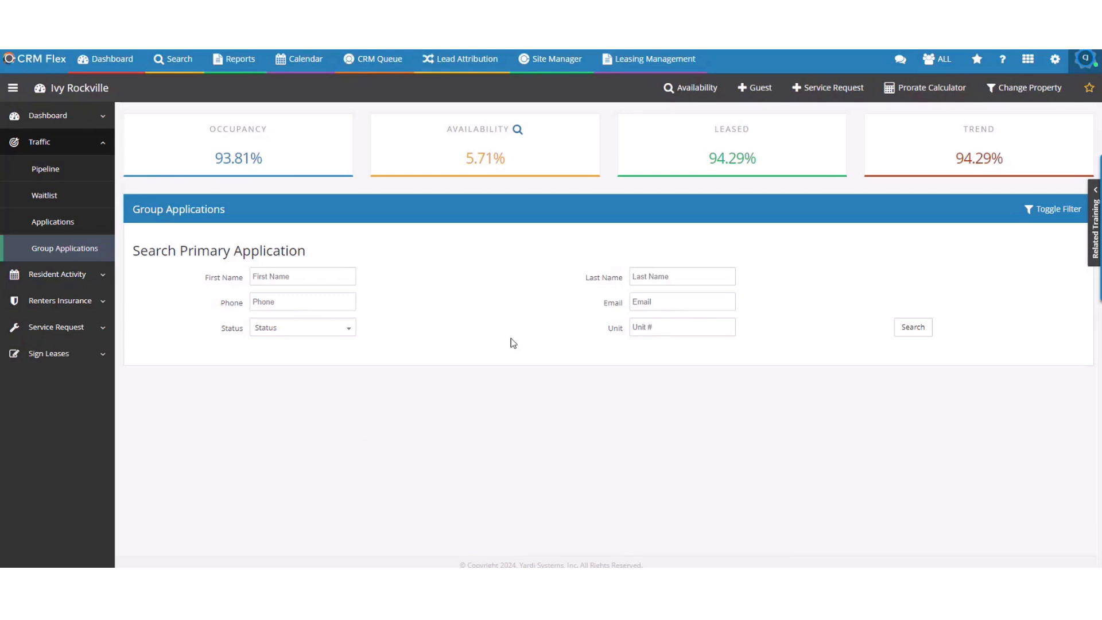
Search group applications by an applicant's first name, which returns no results
left_click(294, 274)
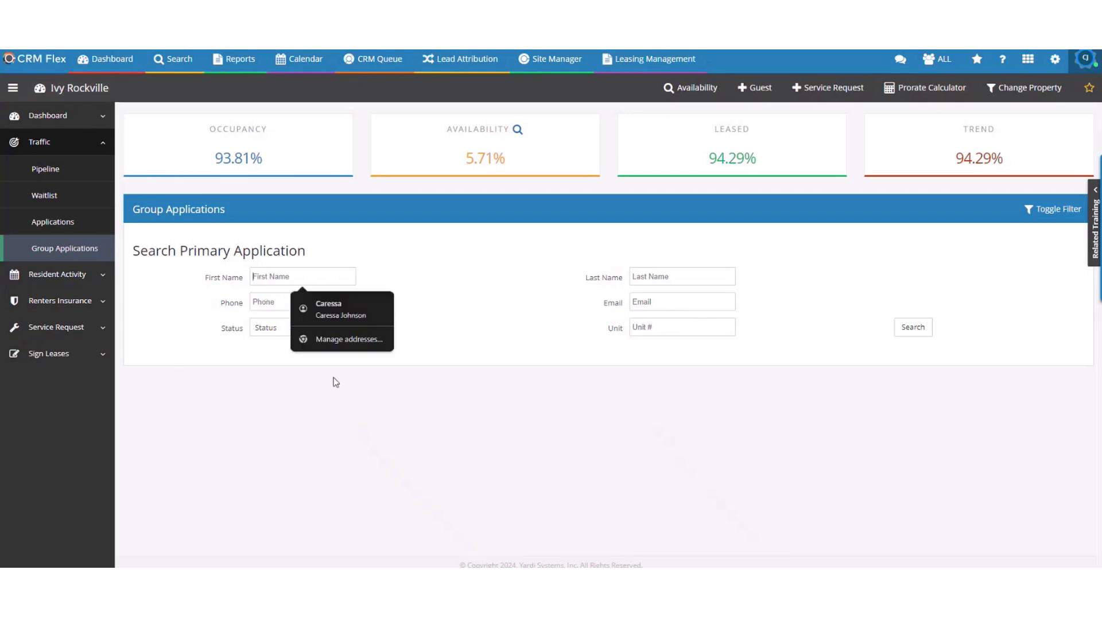
left_click(261, 303)
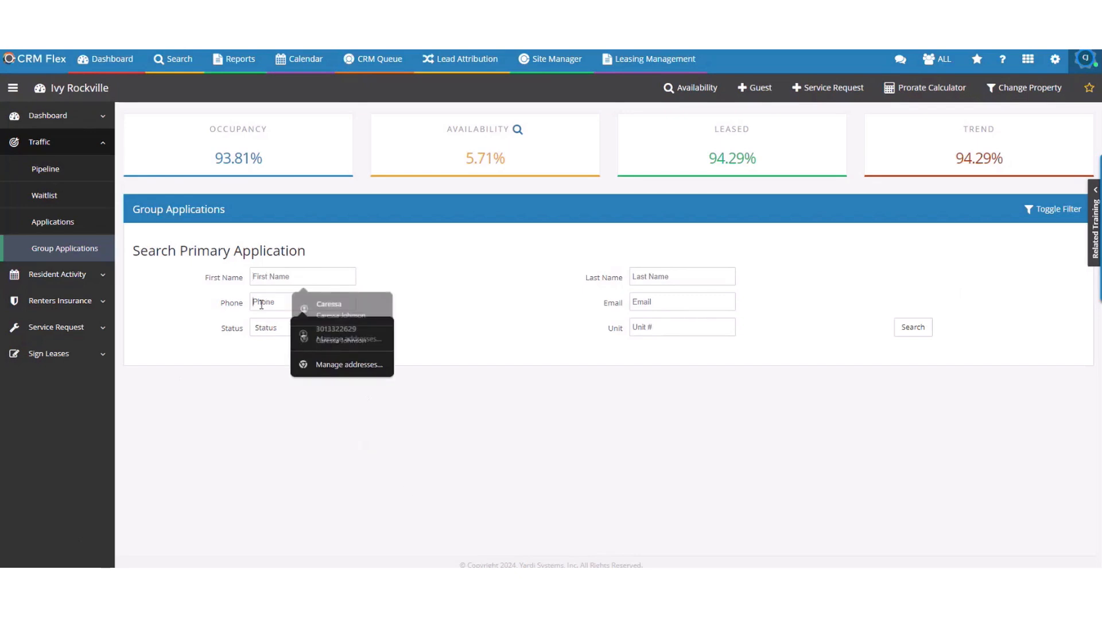
left_click(686, 303)
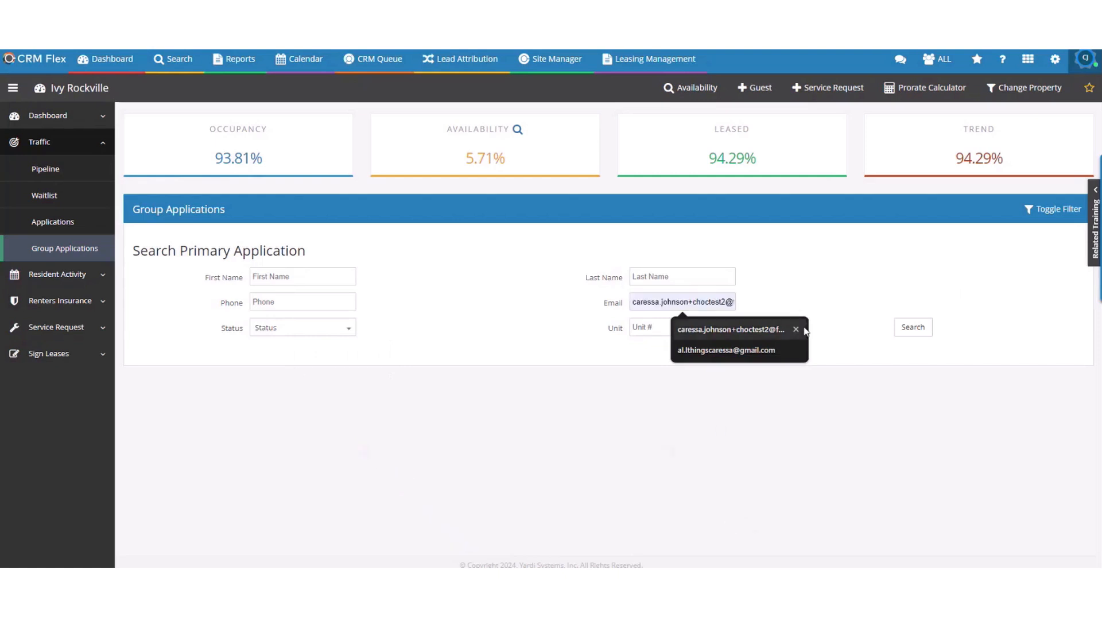
left_click(918, 296)
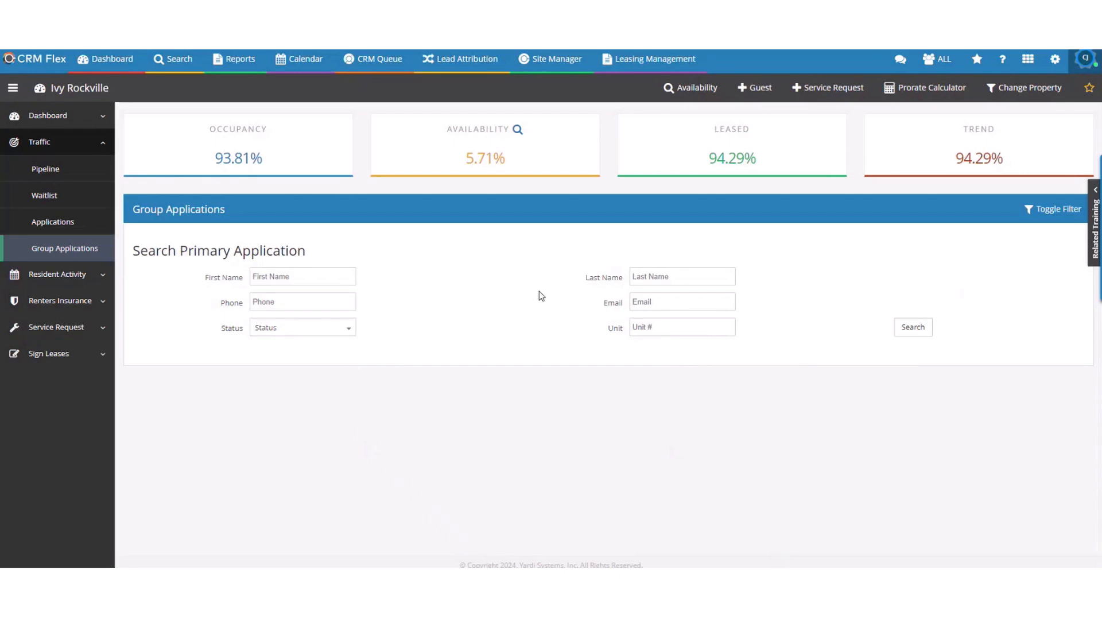
left_click(332, 280)
type("james")
left_click(910, 335)
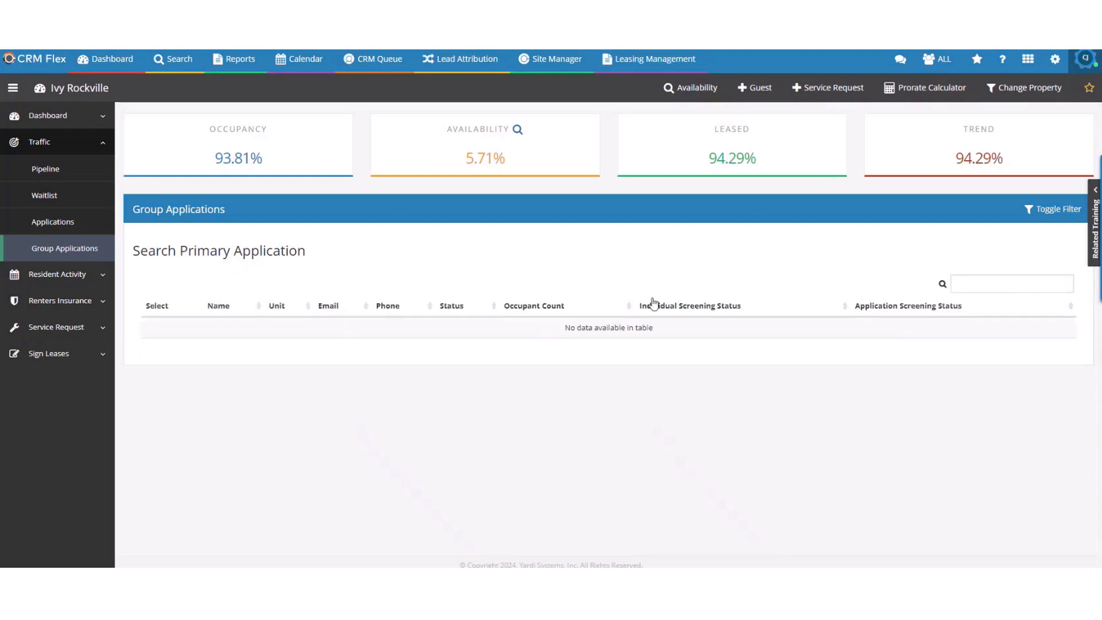
Reset the form and retry the search with a different first name
left_click(72, 262)
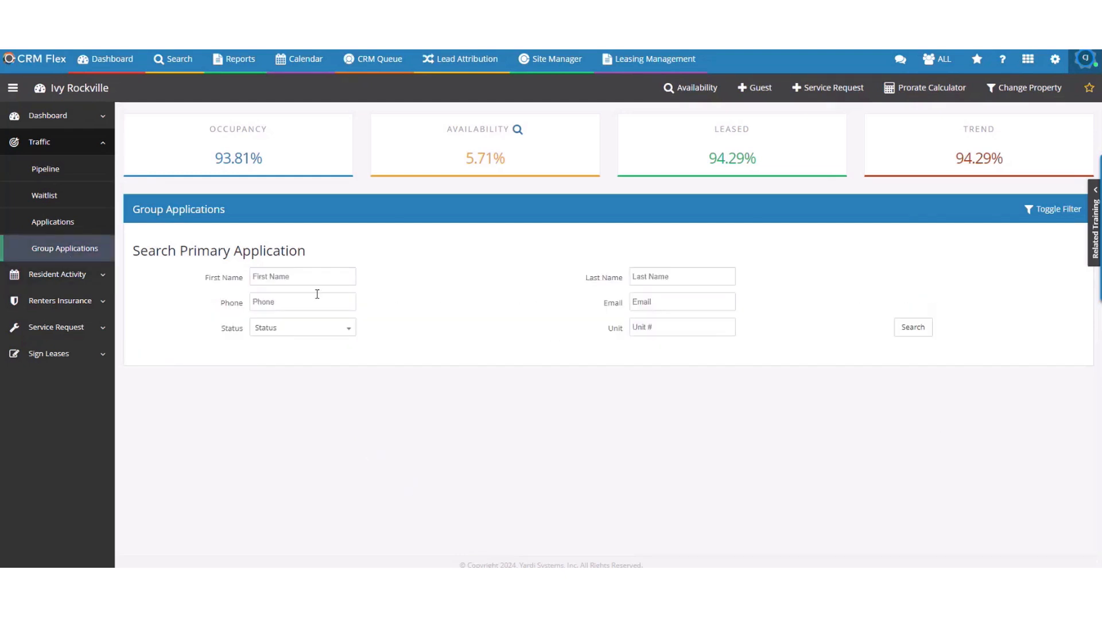
left_click(314, 271)
type("dwayne")
left_click(912, 326)
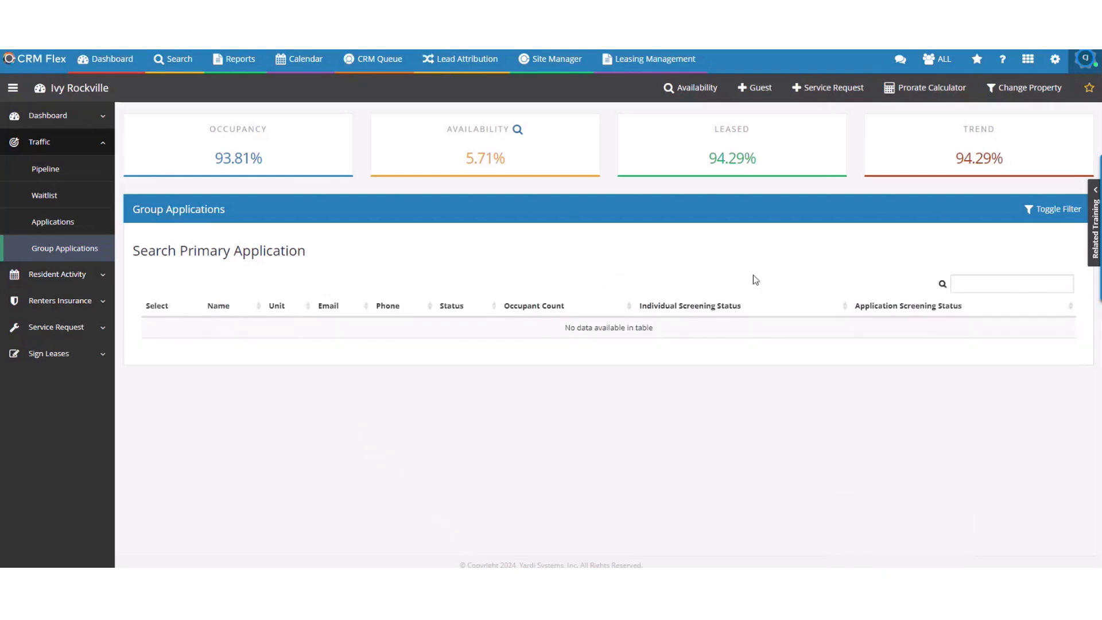
Search by the primary applicant's last name and open the unit 455 application
left_click(89, 248)
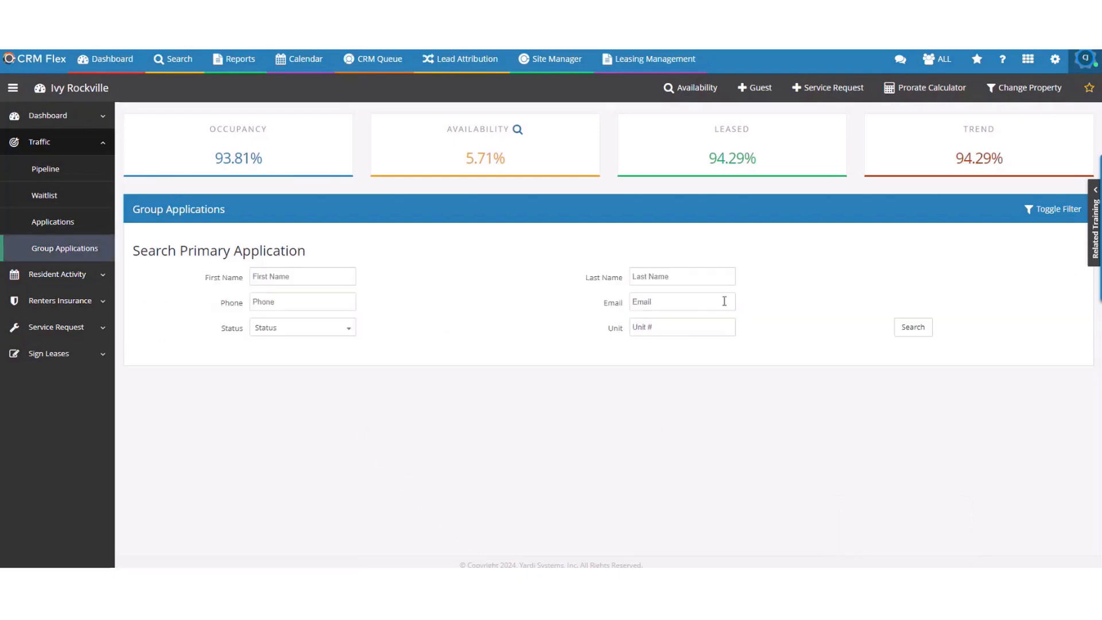
left_click(709, 280)
type("Pawid")
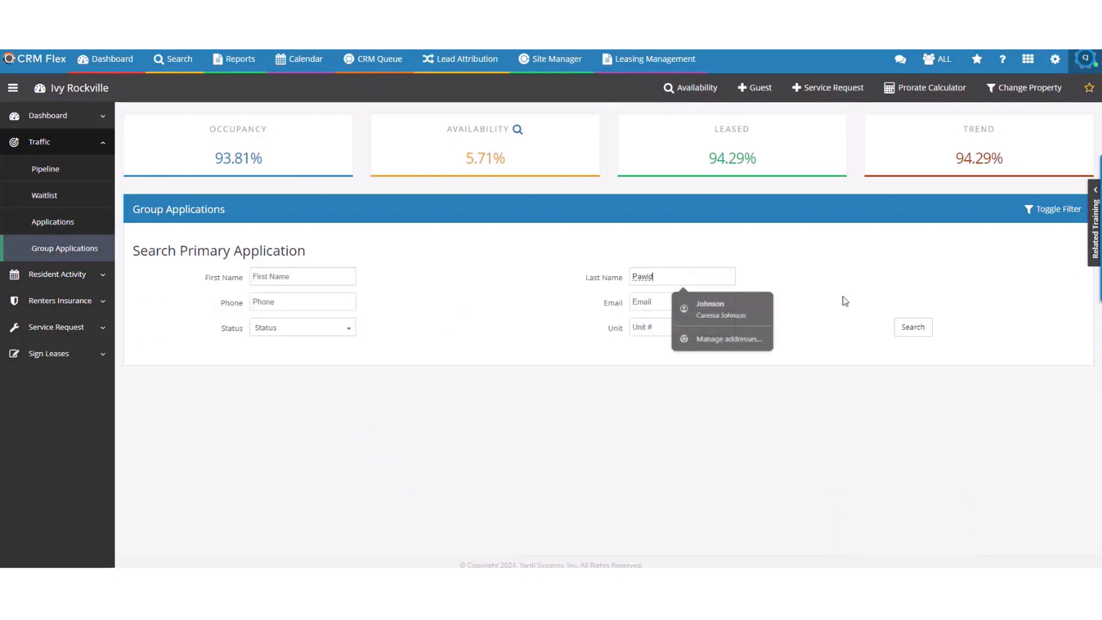
left_click(843, 297)
left_click(911, 328)
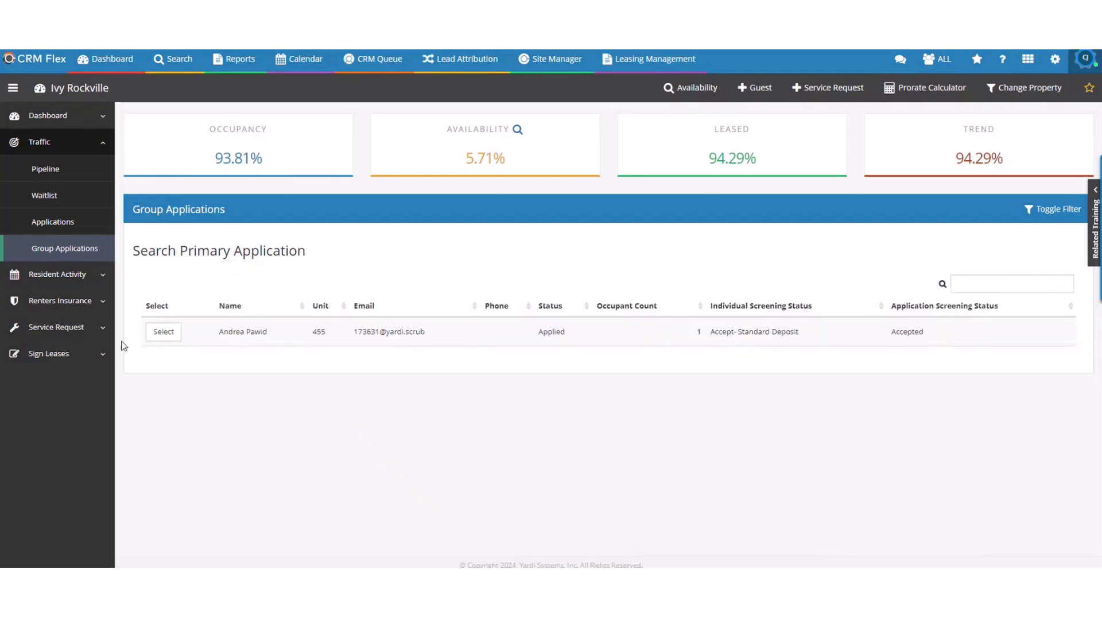
left_click(177, 333)
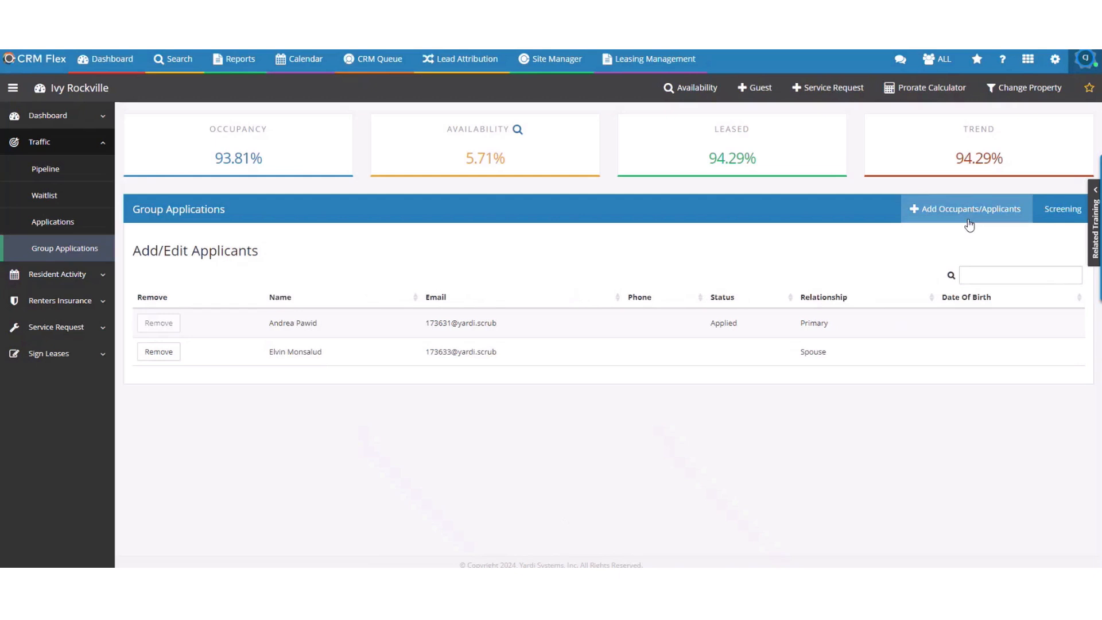
Start the Add Occupants form, then switch to the CRM Queue of calls and web requests
left_click(939, 210)
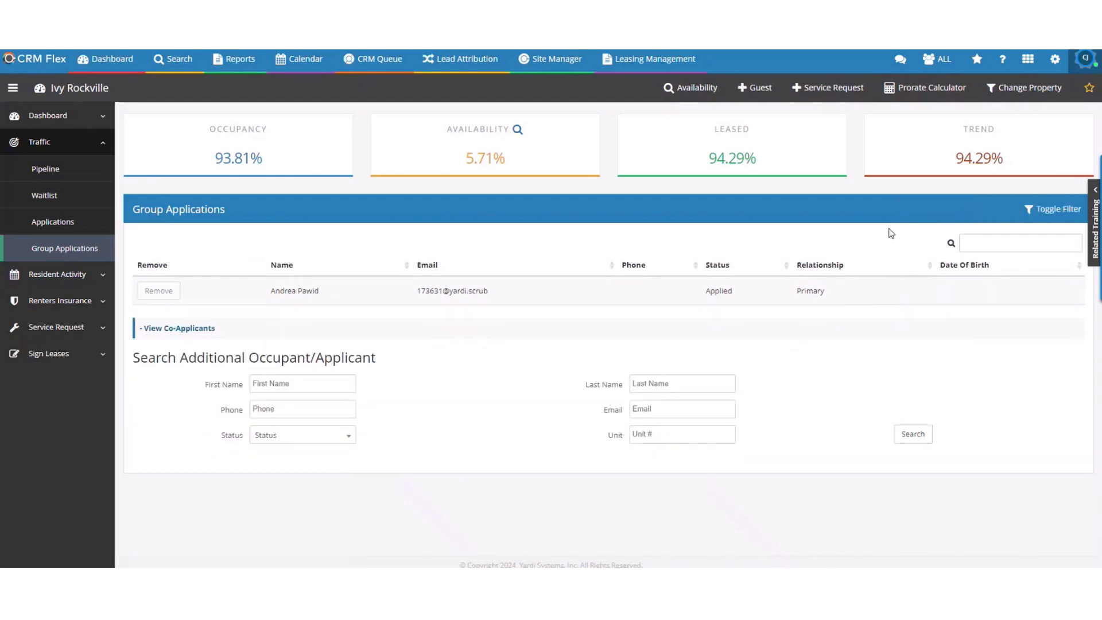
left_click(263, 384)
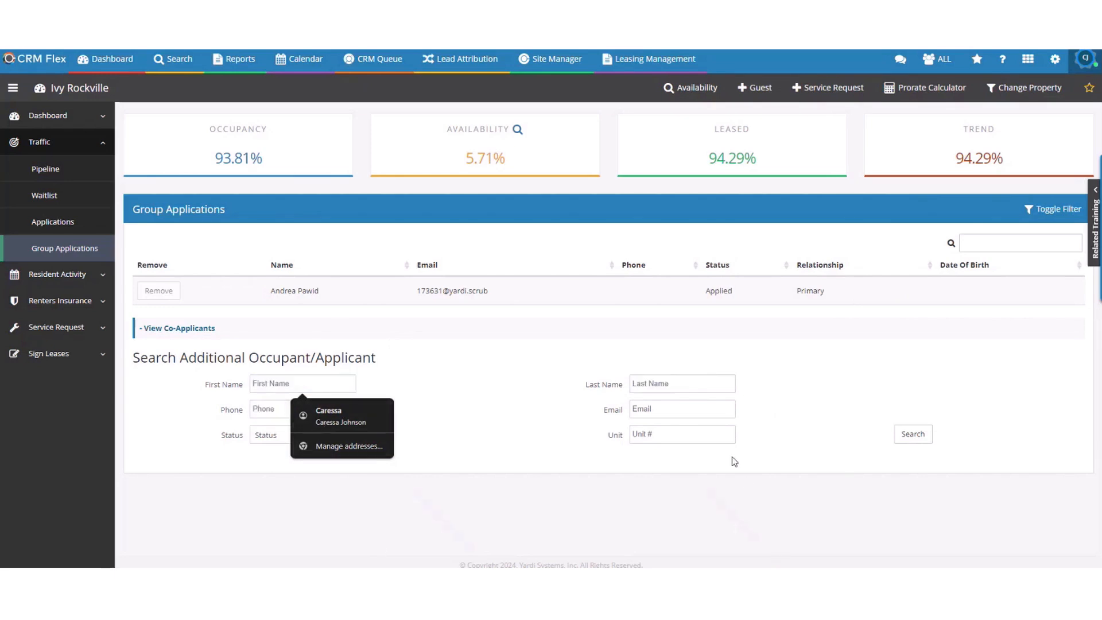
left_click(753, 417)
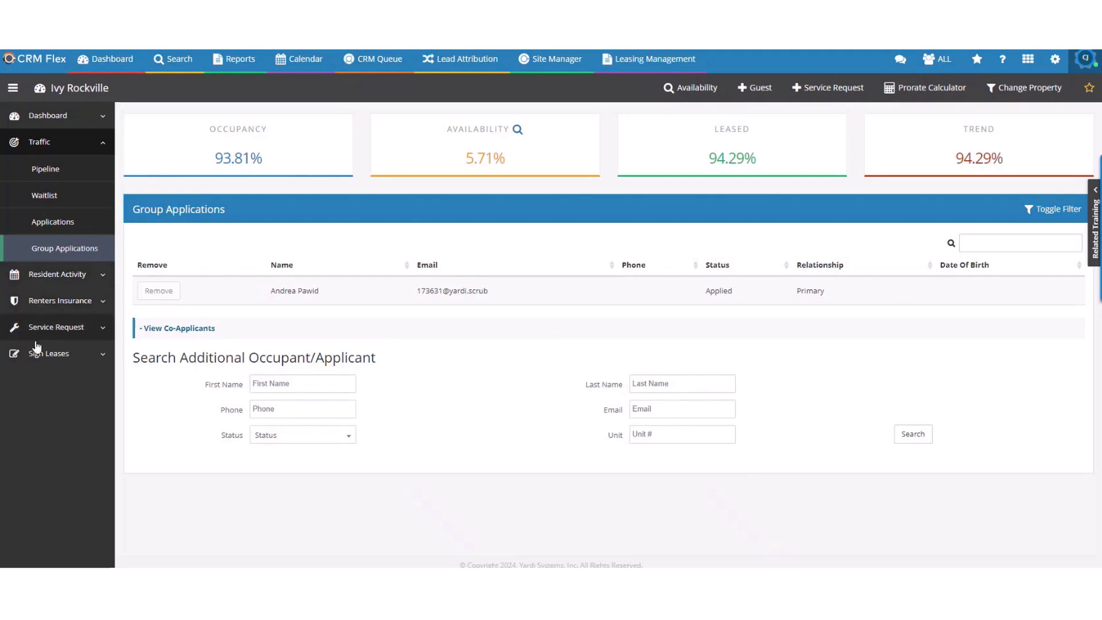
left_click(397, 58)
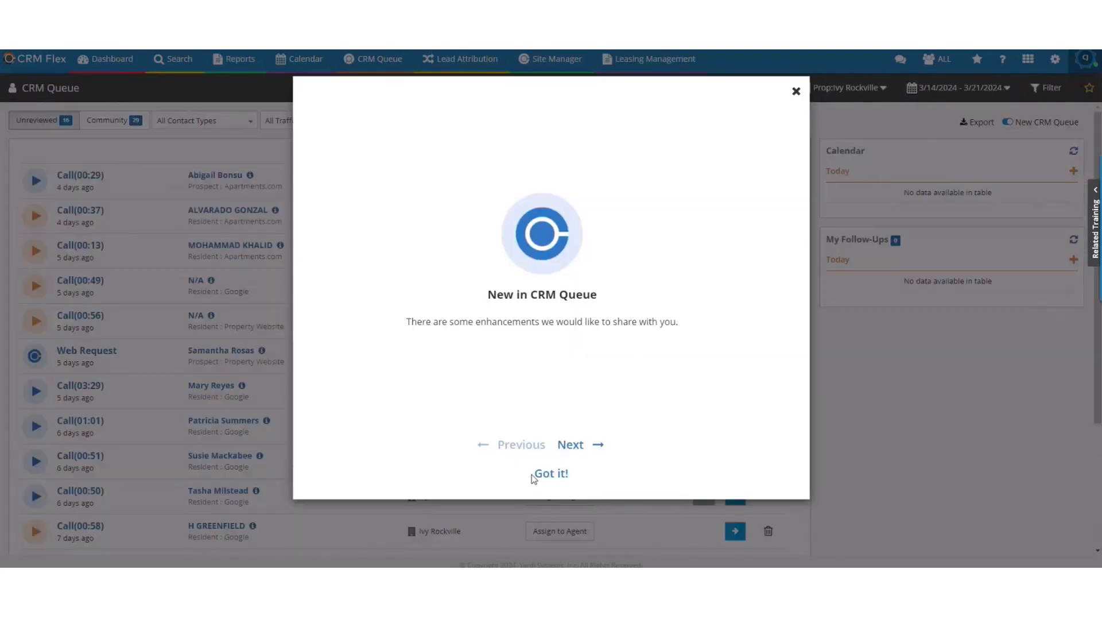
Dismiss the New in CRM Queue popup with 'Got it!' to reveal the queued calls list
left_click(545, 474)
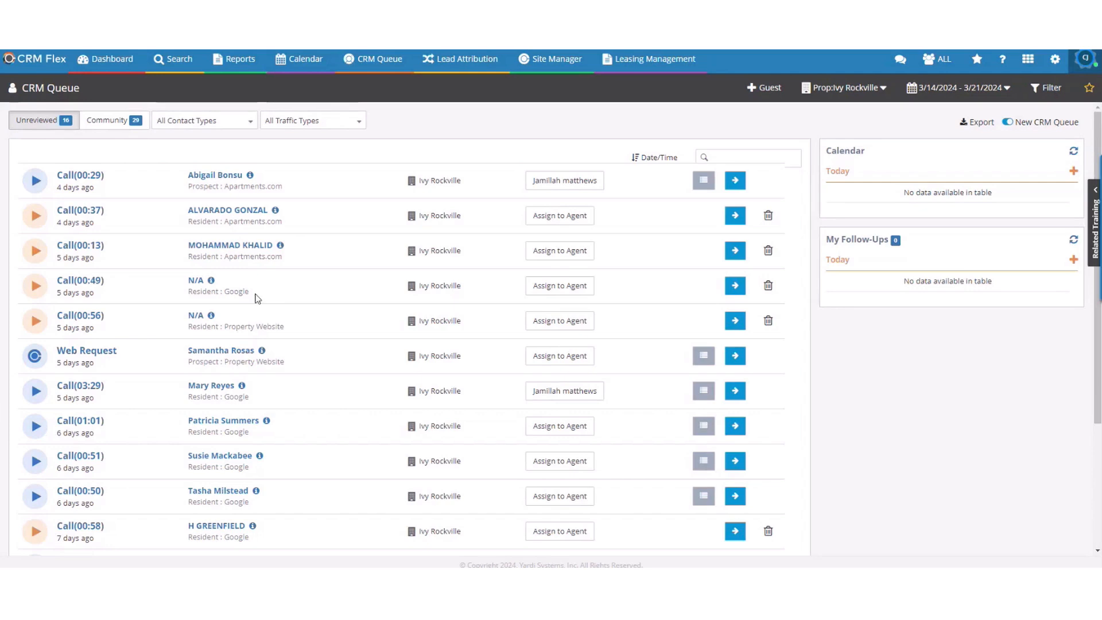
left_click_drag(253, 294, 236, 295)
left_click(35, 250)
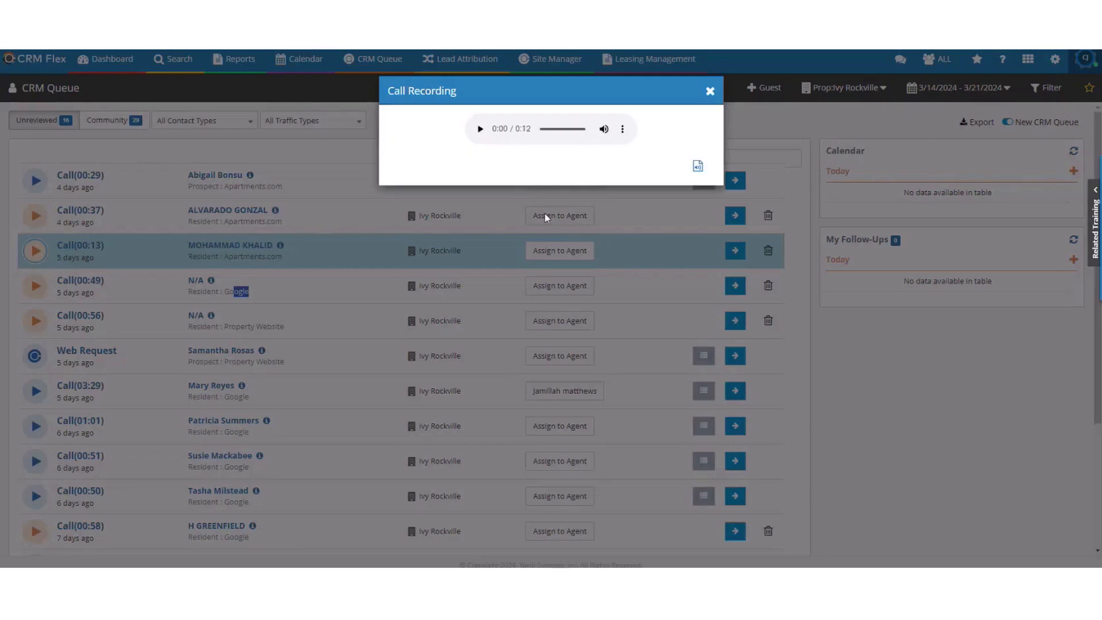
left_click(479, 130)
left_click(481, 128)
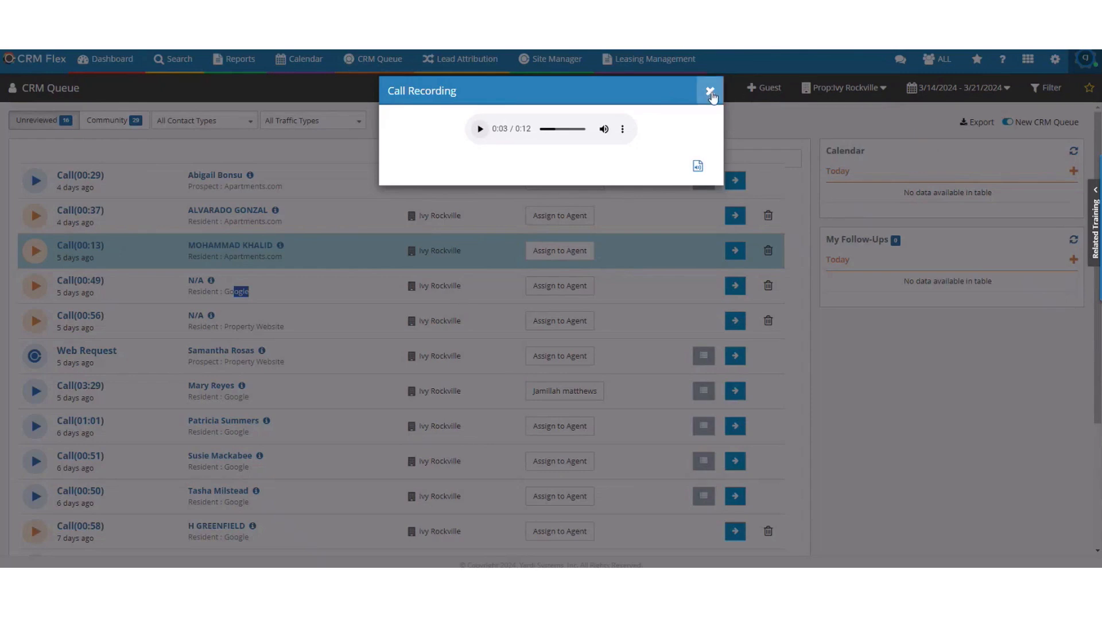
left_click(623, 129)
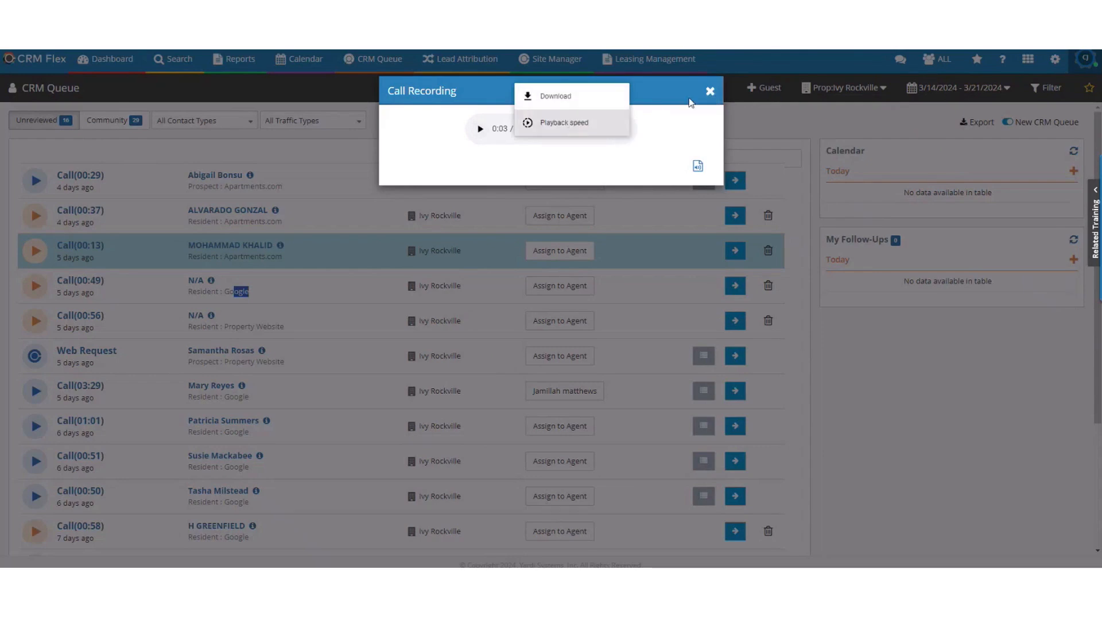
left_click(710, 90)
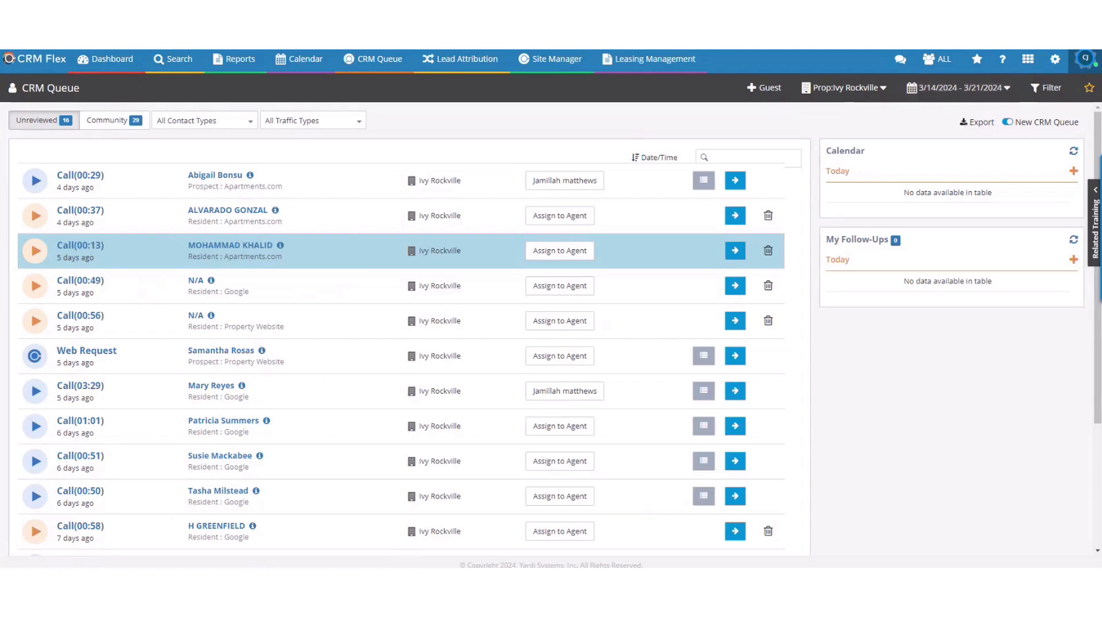
Open the queue's date-range filter and its start-date picker, then close both unchanged
key("super+alt+d")
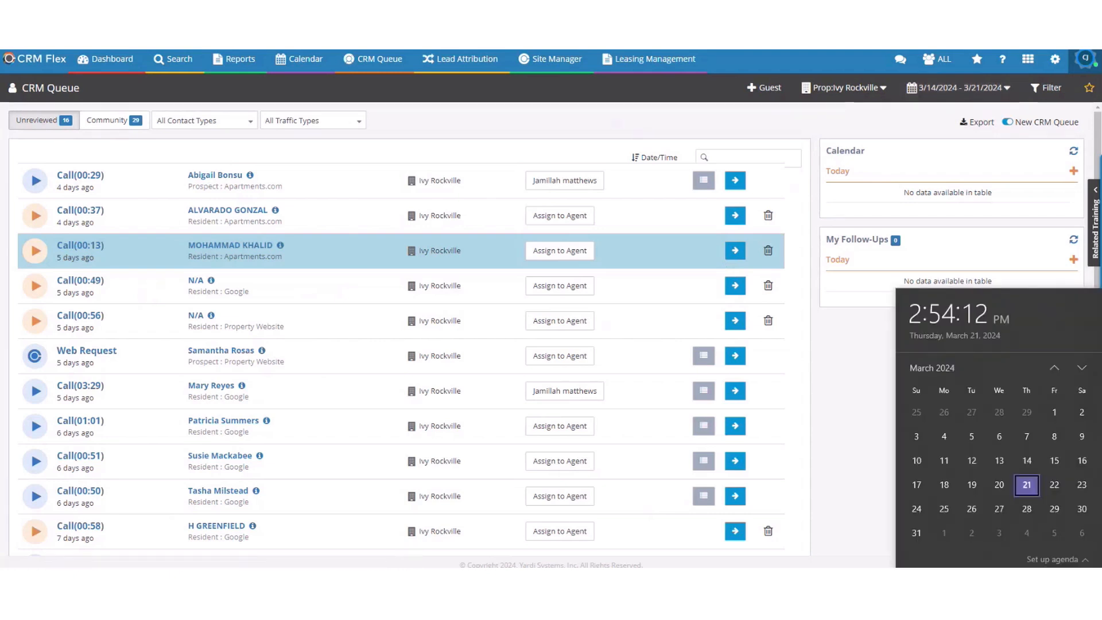
left_click(828, 447)
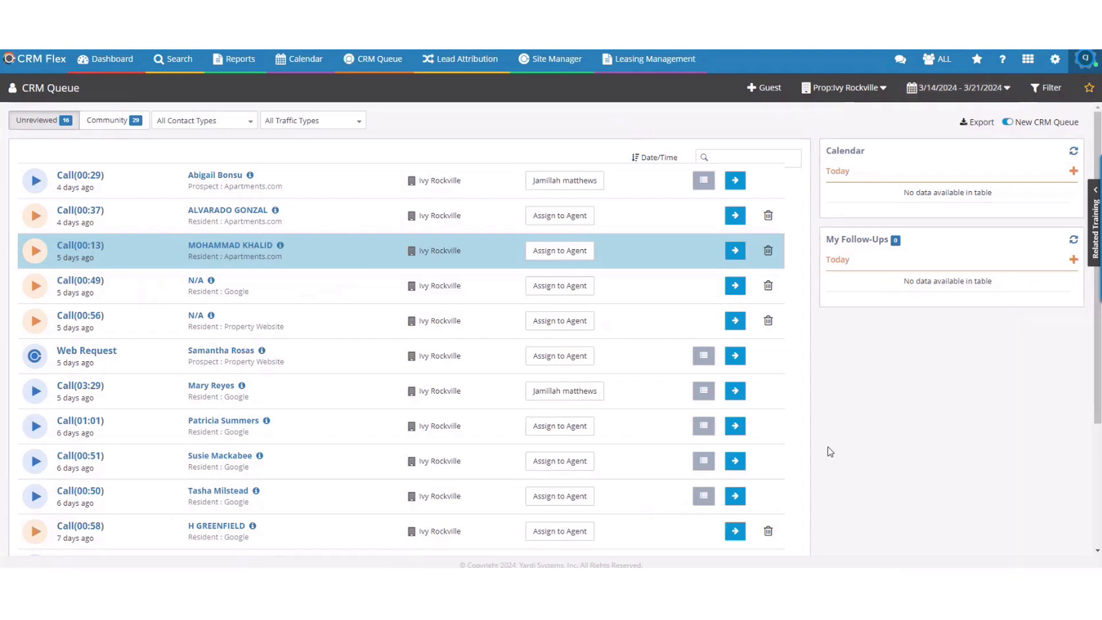
left_click(970, 98)
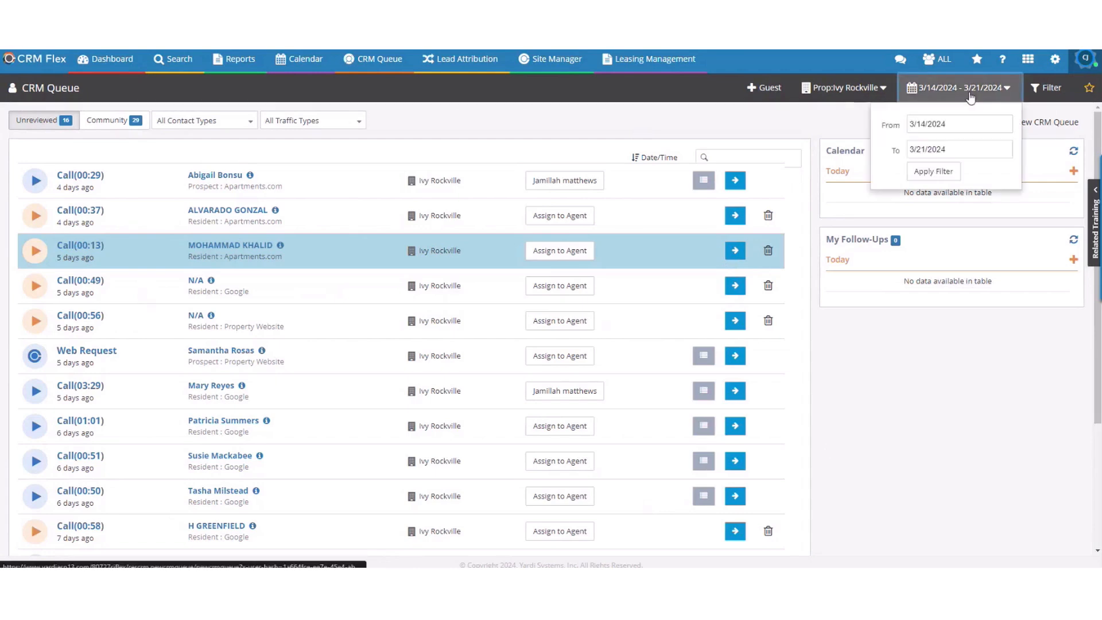
left_click(986, 126)
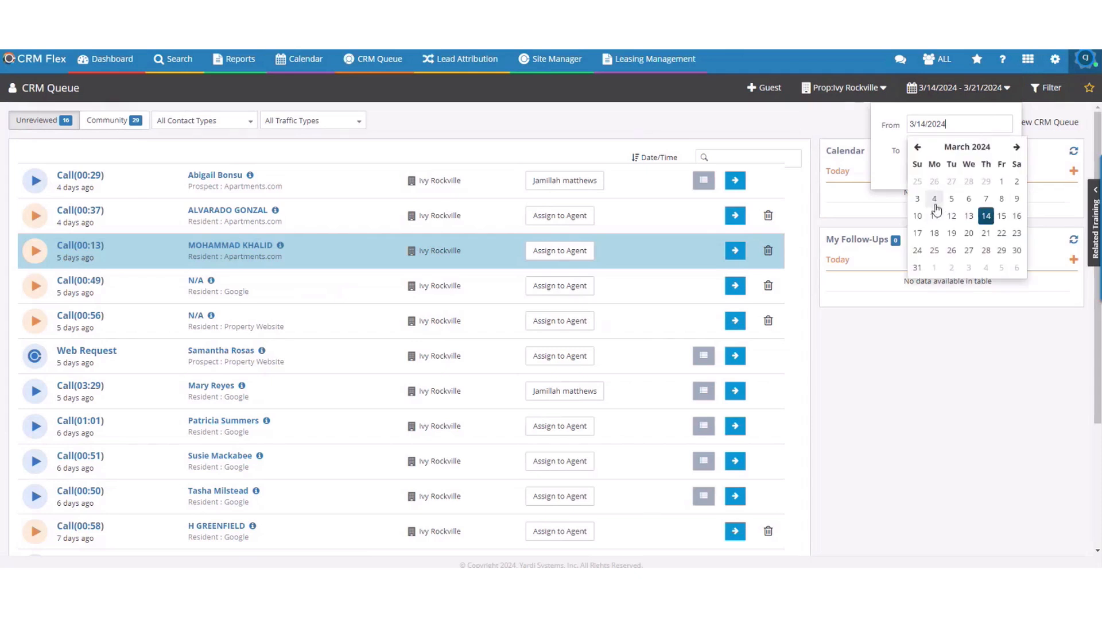
left_click(891, 178)
left_click(846, 128)
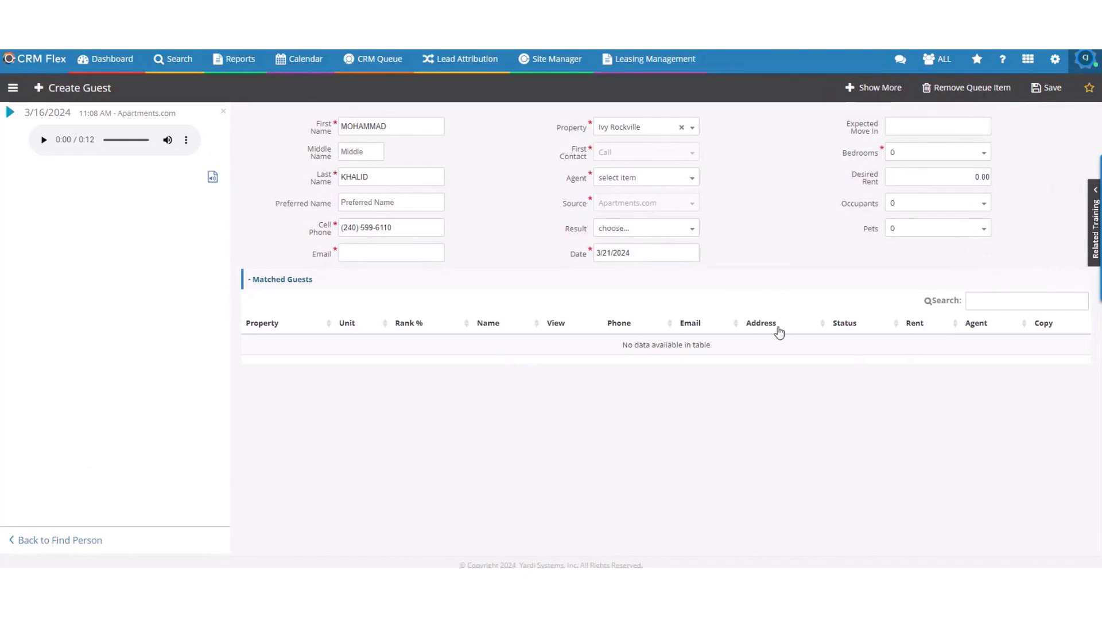
Enter the guest's e-mail address, fixing a typo in the domain, and pick an agent from the Agent list
left_click(414, 248)
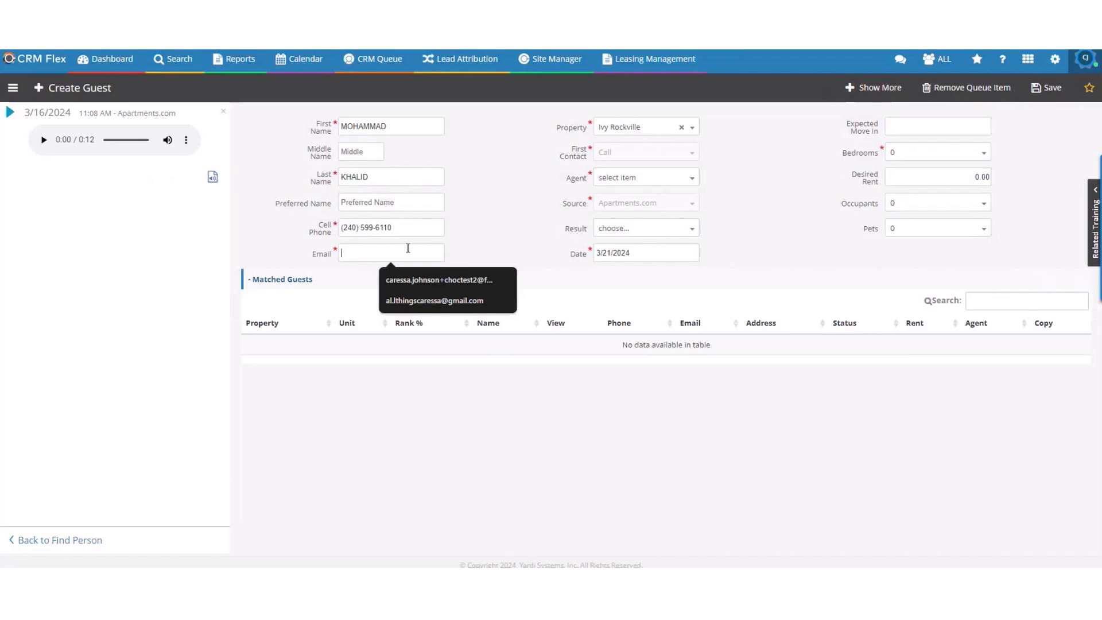
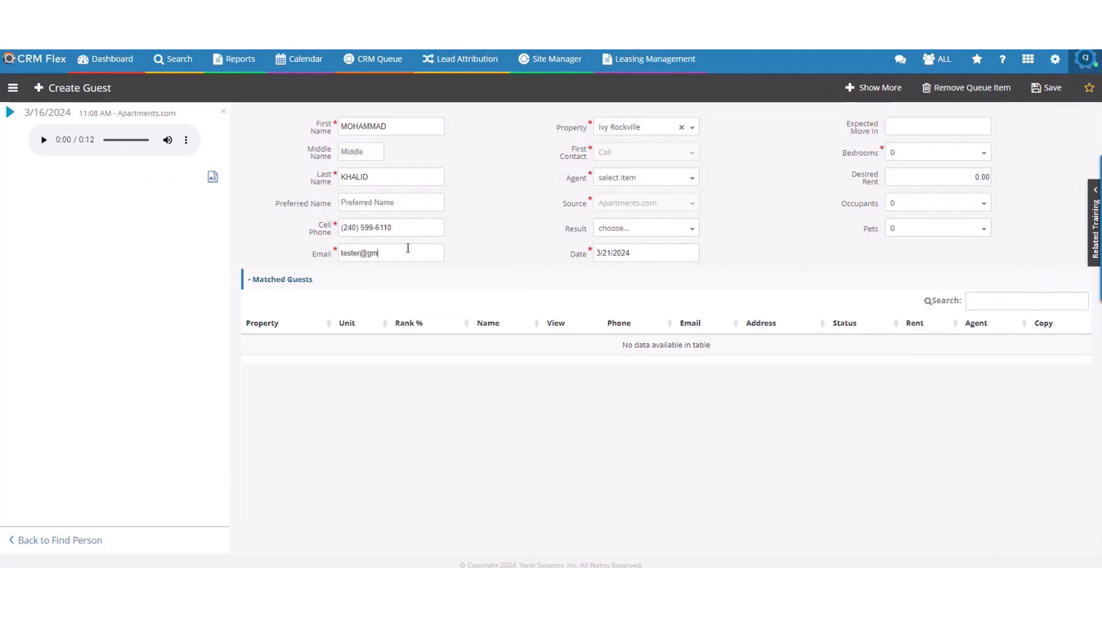
left_click(393, 252)
type("om")
left_click(693, 178)
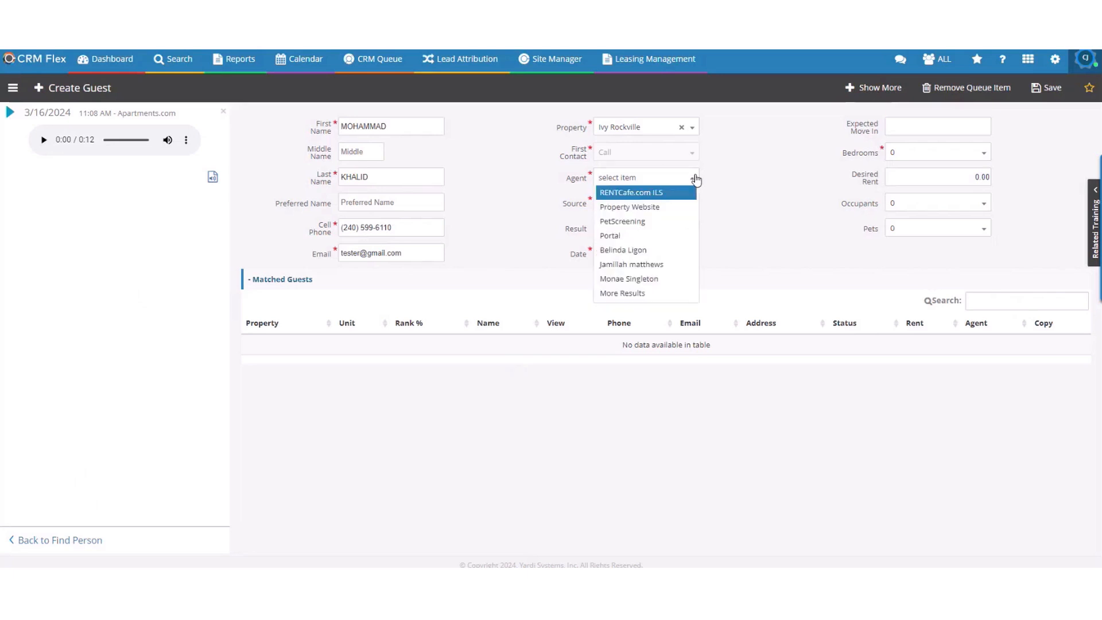
left_click(656, 265)
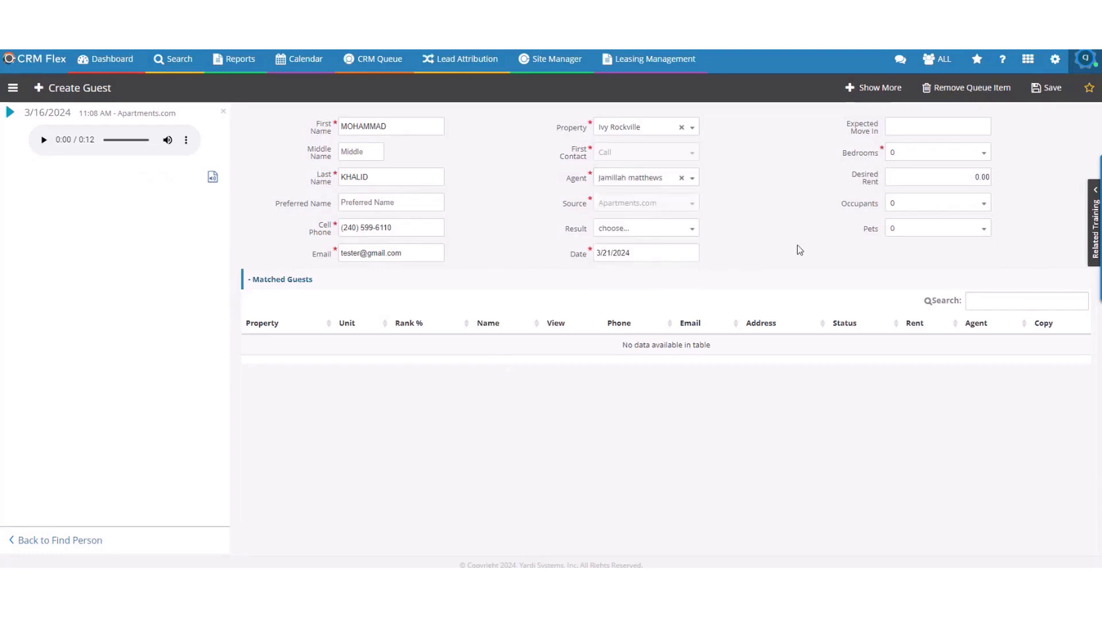
Choose 3 bedrooms and a Guided Tour appointment type, expand the extra detail fields, and hit Save
left_click(950, 165)
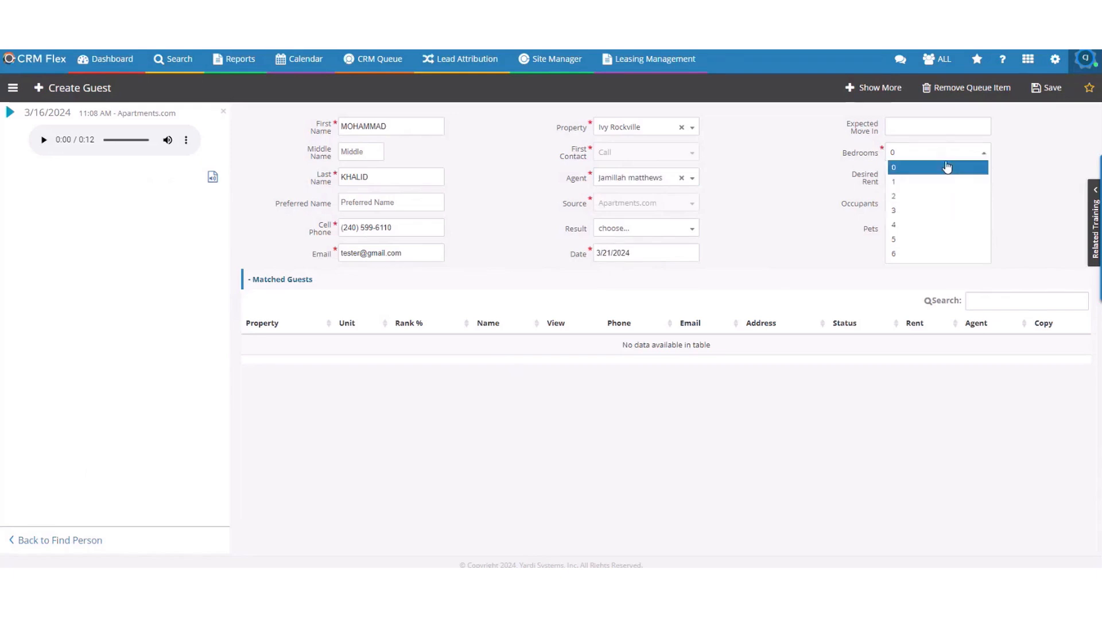
left_click(941, 205)
left_click(1025, 182)
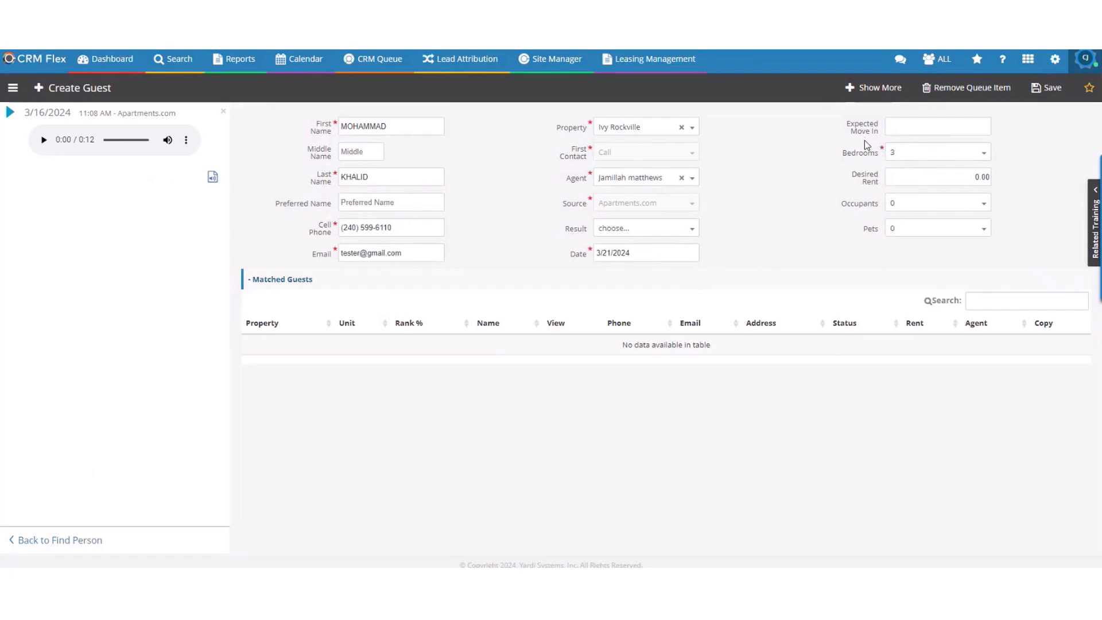
left_click(858, 101)
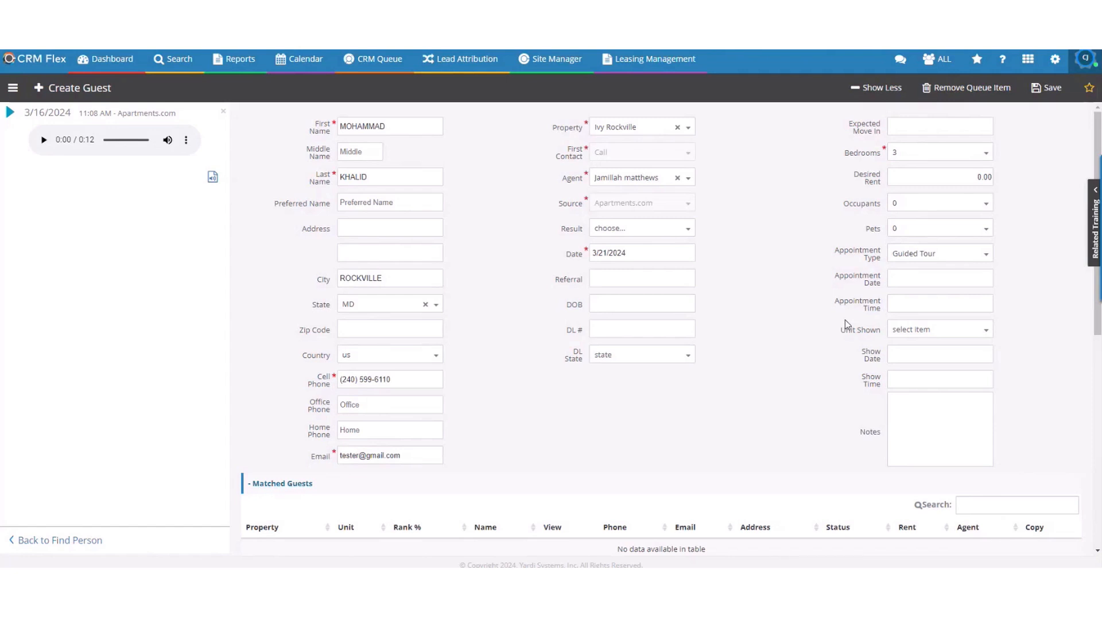
left_click(1048, 87)
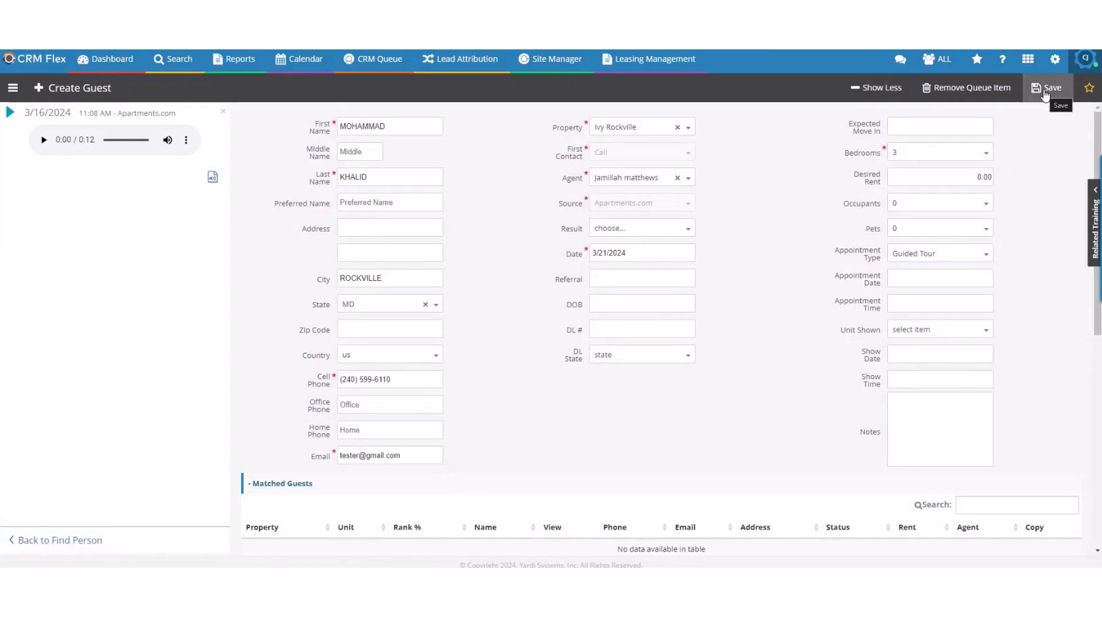
left_click(1046, 89)
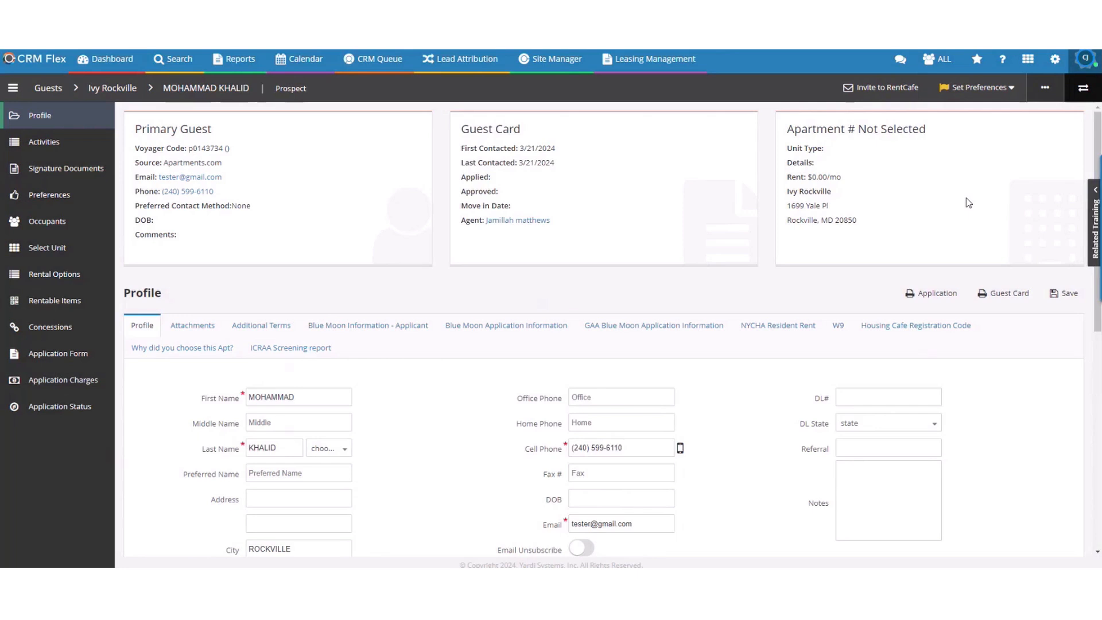
Review the guest's activities with the phone, text and all filters, then start an email from the profile
left_click(39, 153)
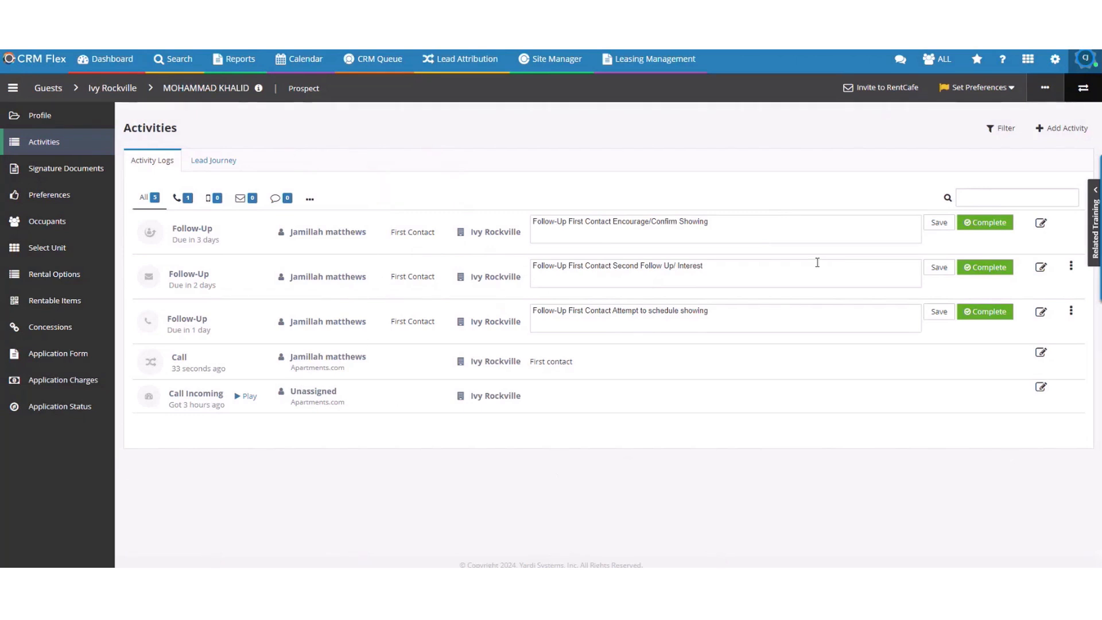
left_click(820, 233)
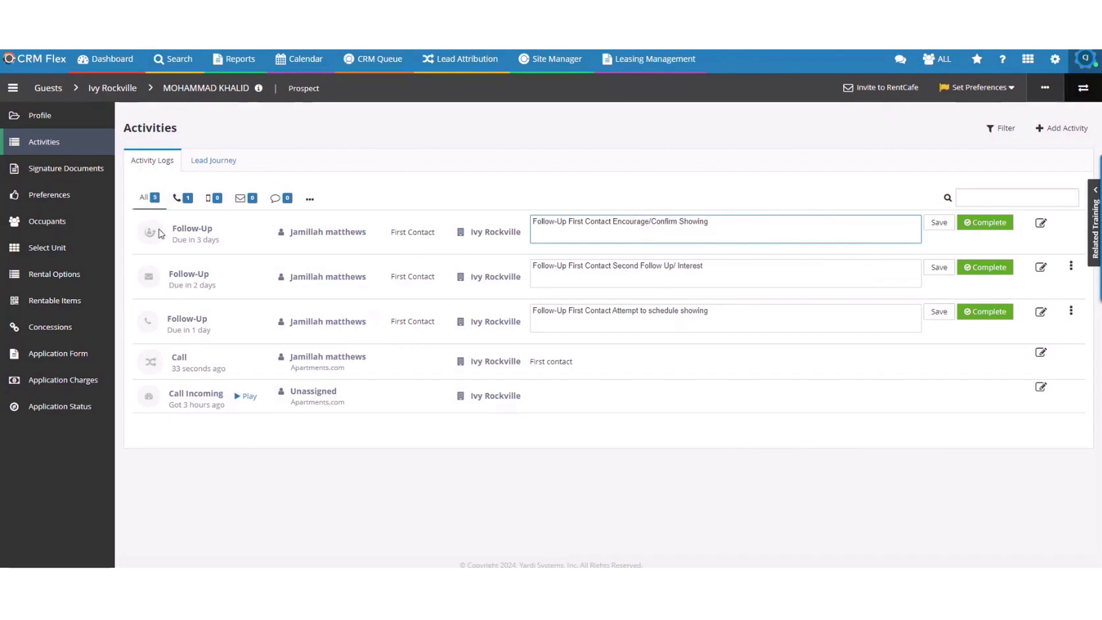
left_click(183, 208)
left_click(216, 198)
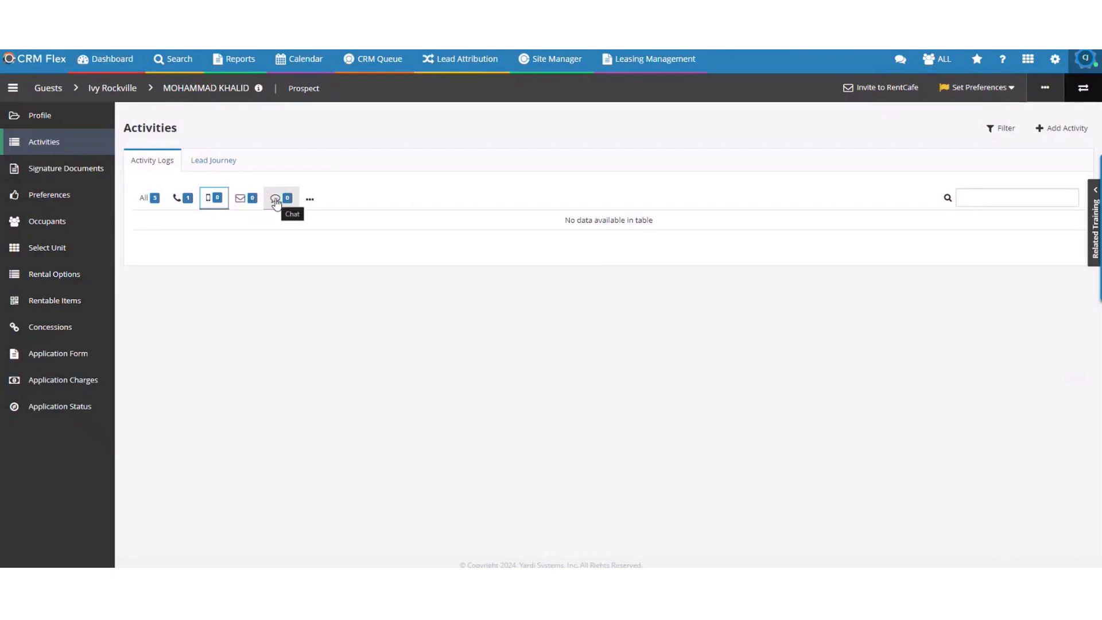
left_click(154, 199)
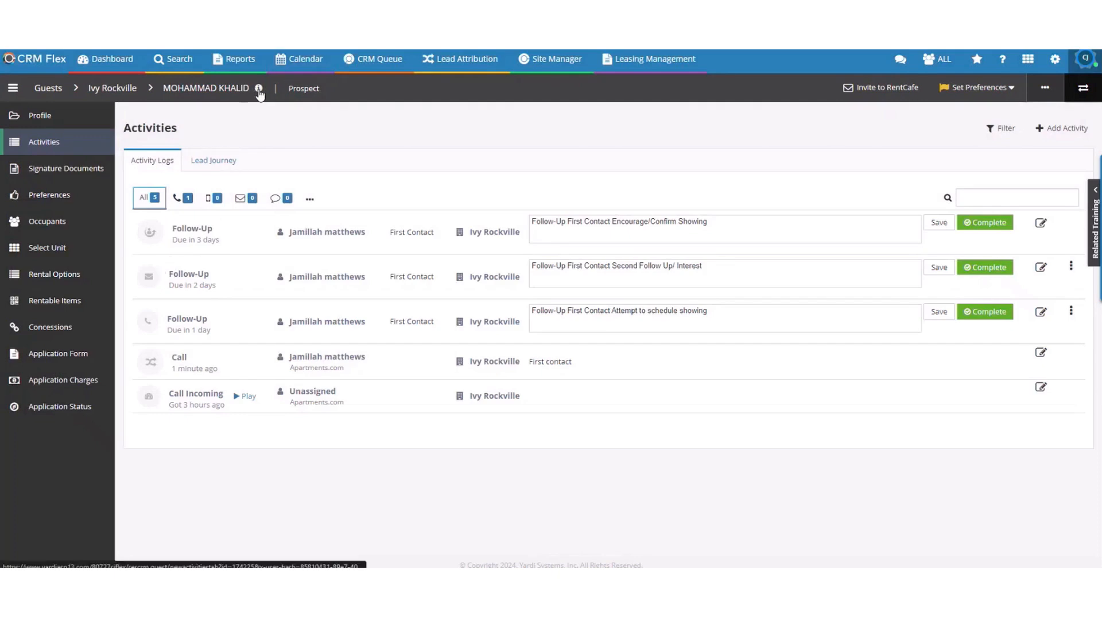
left_click(38, 116)
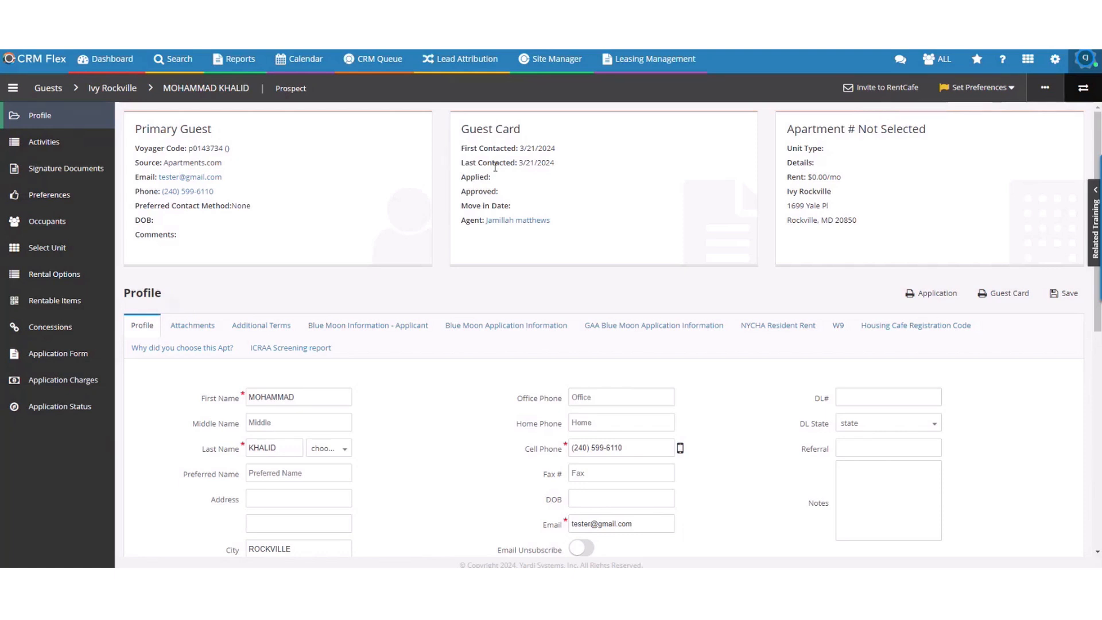
left_click(214, 178)
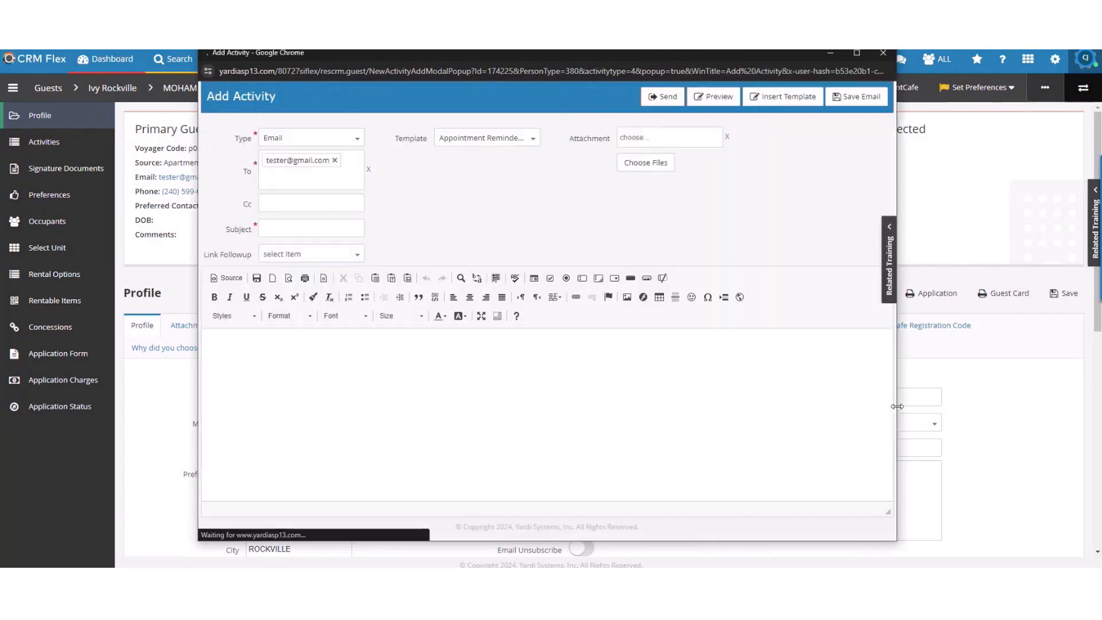
Insert the Appointment Reminder template into the email, giving the subject 'We Look Forward To Your Visit'
left_click(811, 352)
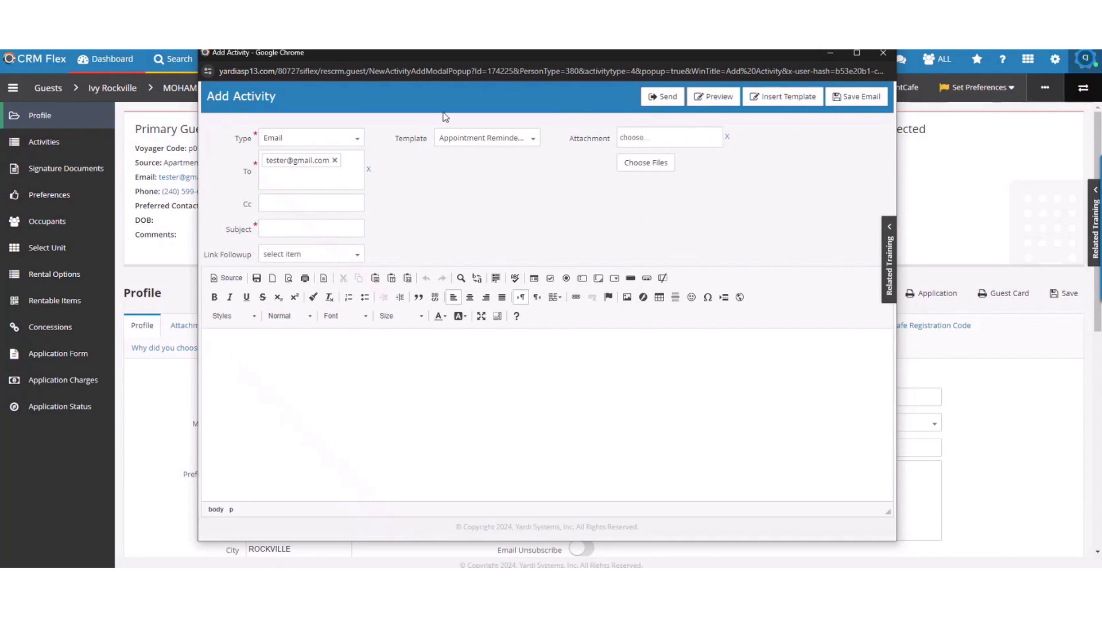
left_click(483, 142)
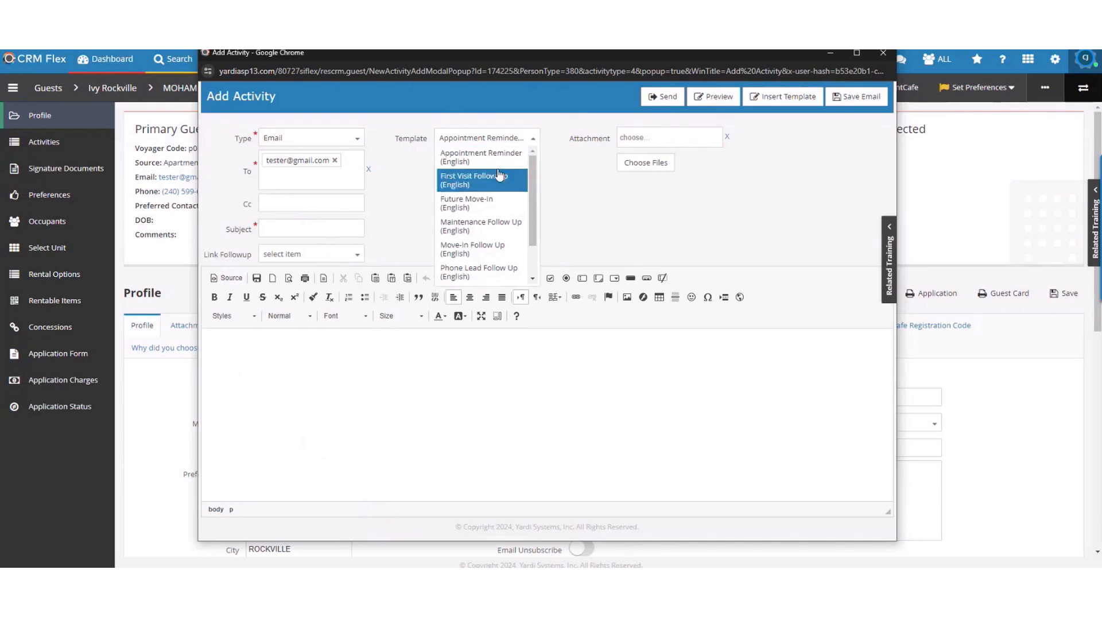
scroll(497, 176, "down", 1)
scroll(497, 177, "up", 1)
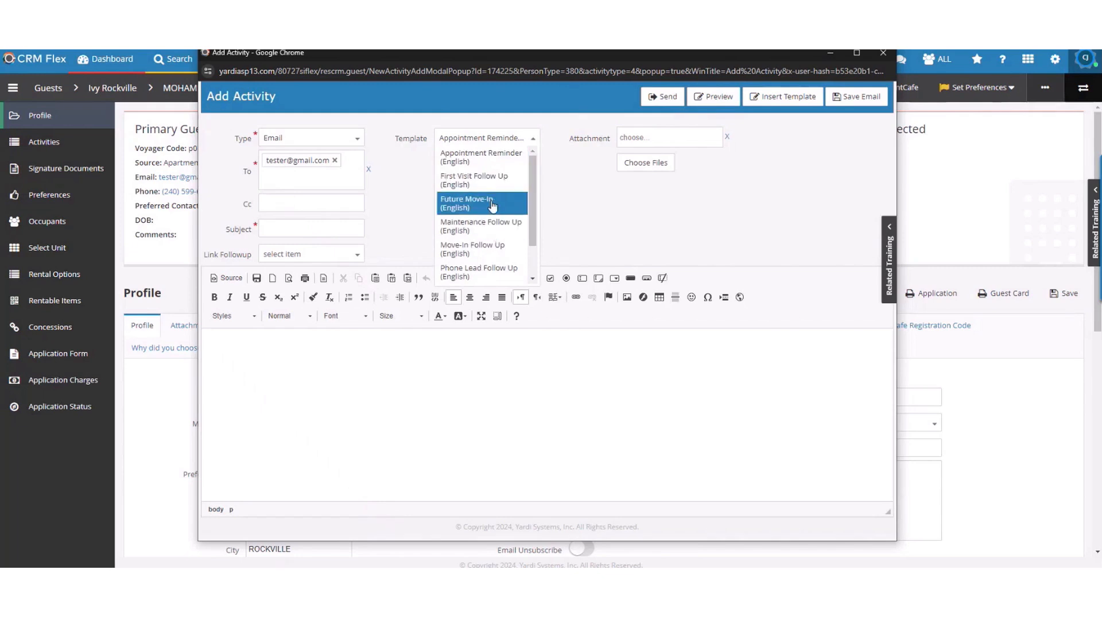
left_click(492, 163)
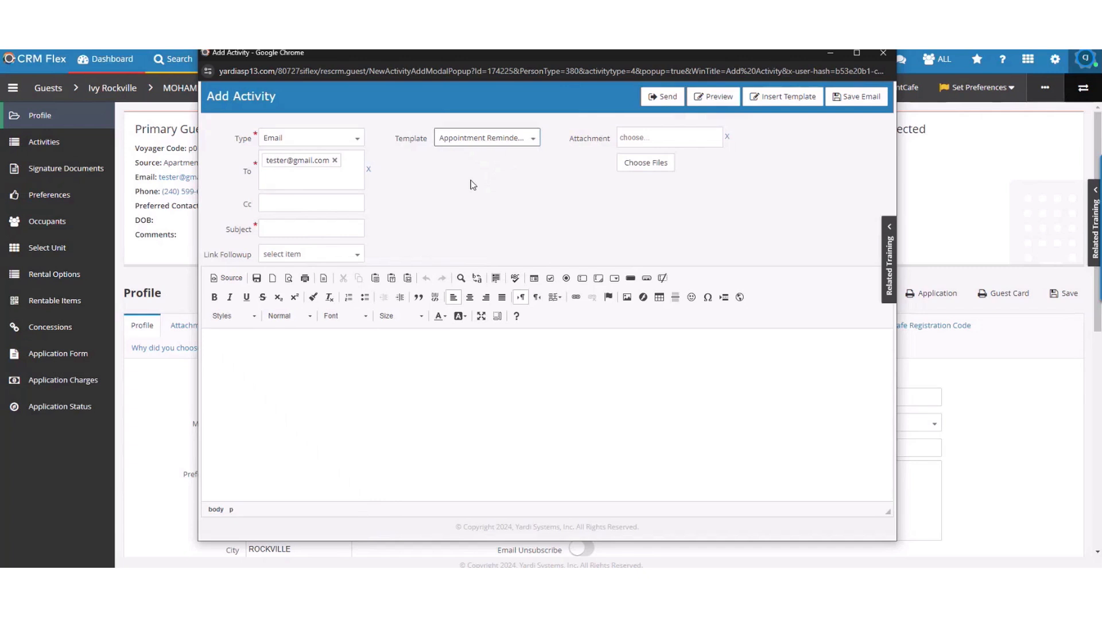
left_click(781, 99)
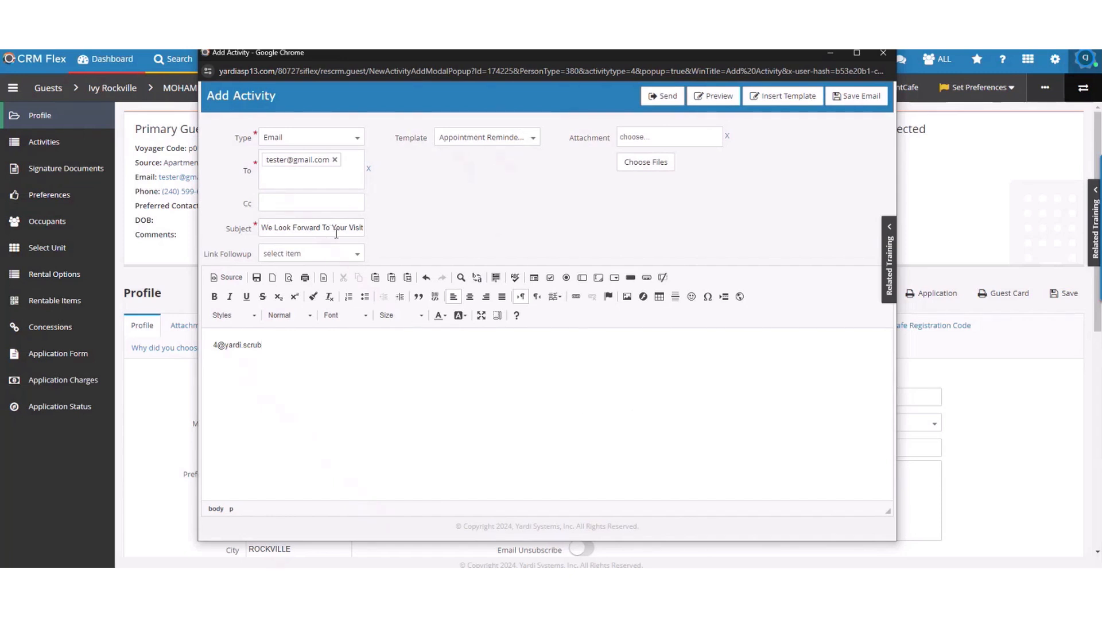
left_click_drag(275, 227, 401, 233)
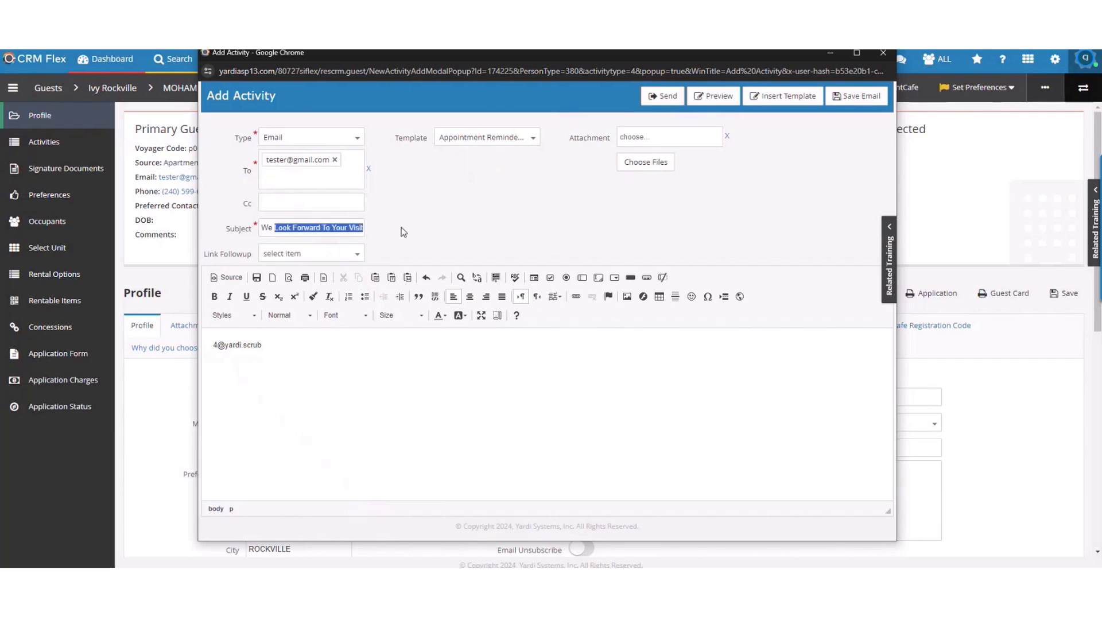
left_click(294, 232)
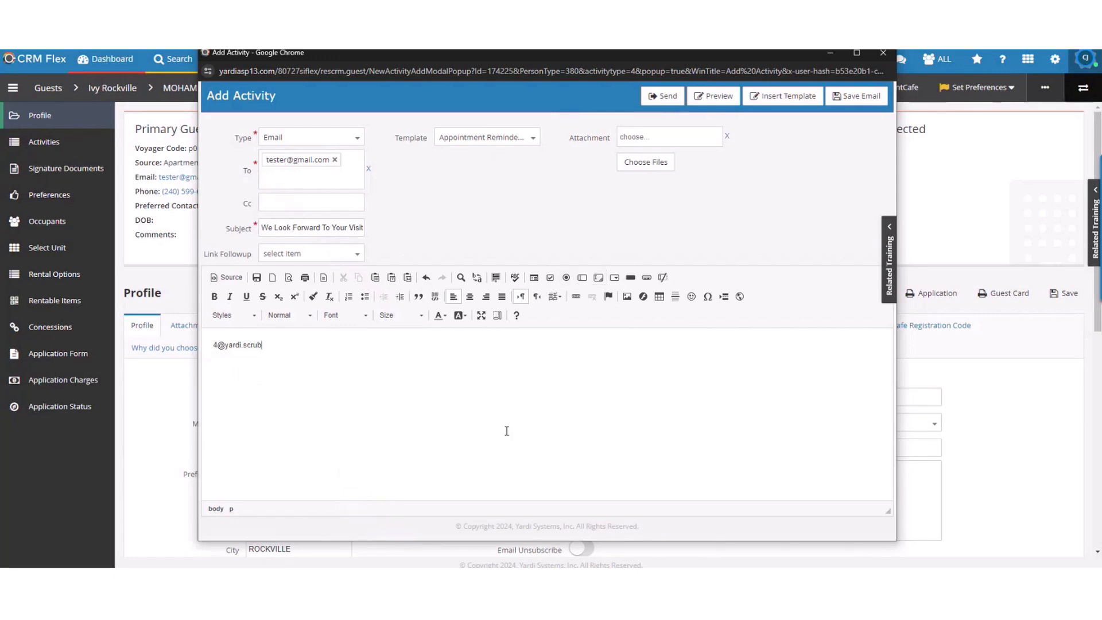
left_click(403, 380)
left_click(353, 251)
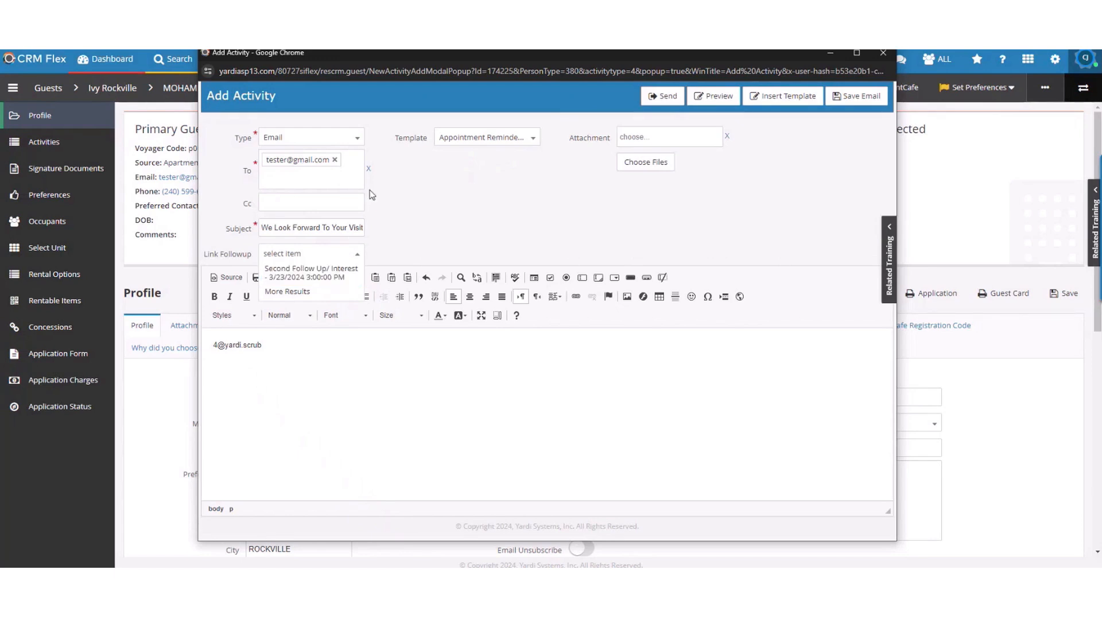
left_click(408, 186)
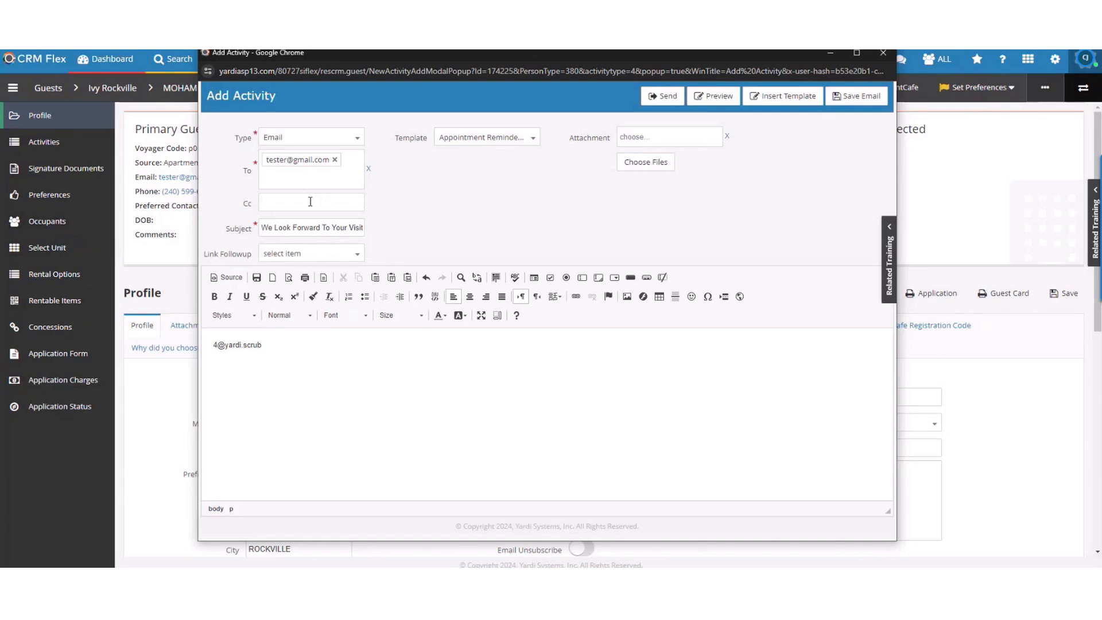
left_click(302, 183)
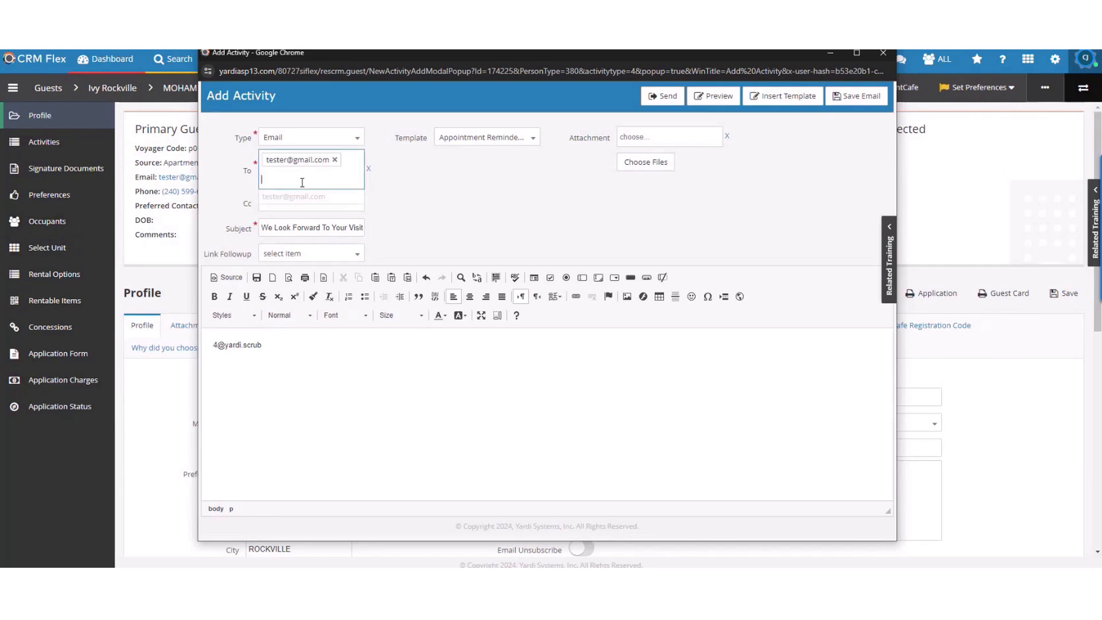
left_click(287, 206)
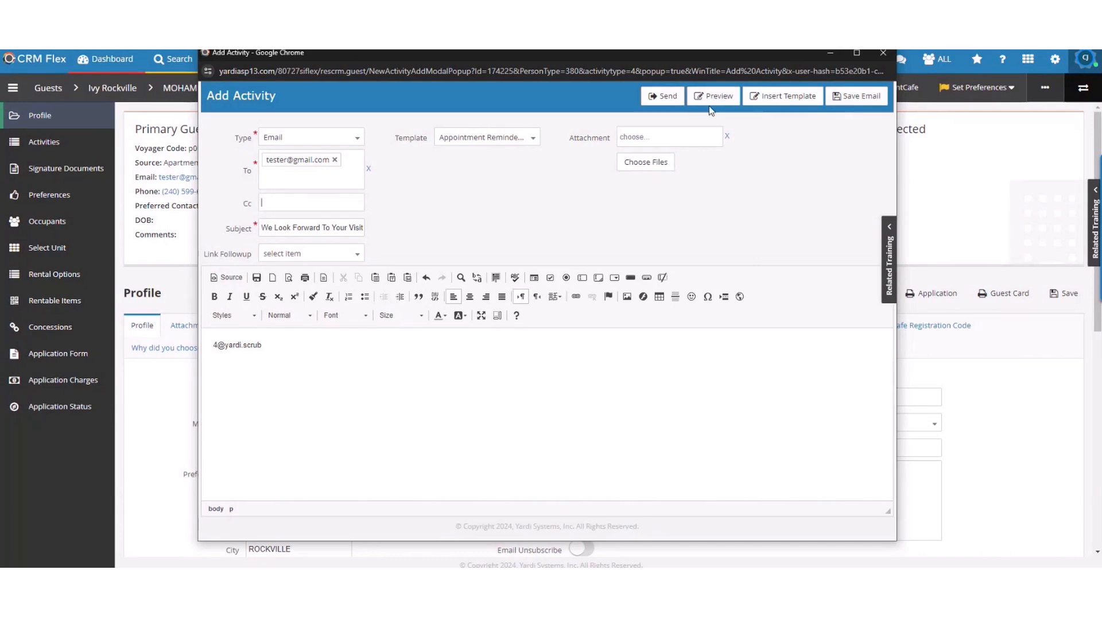
left_click(714, 401)
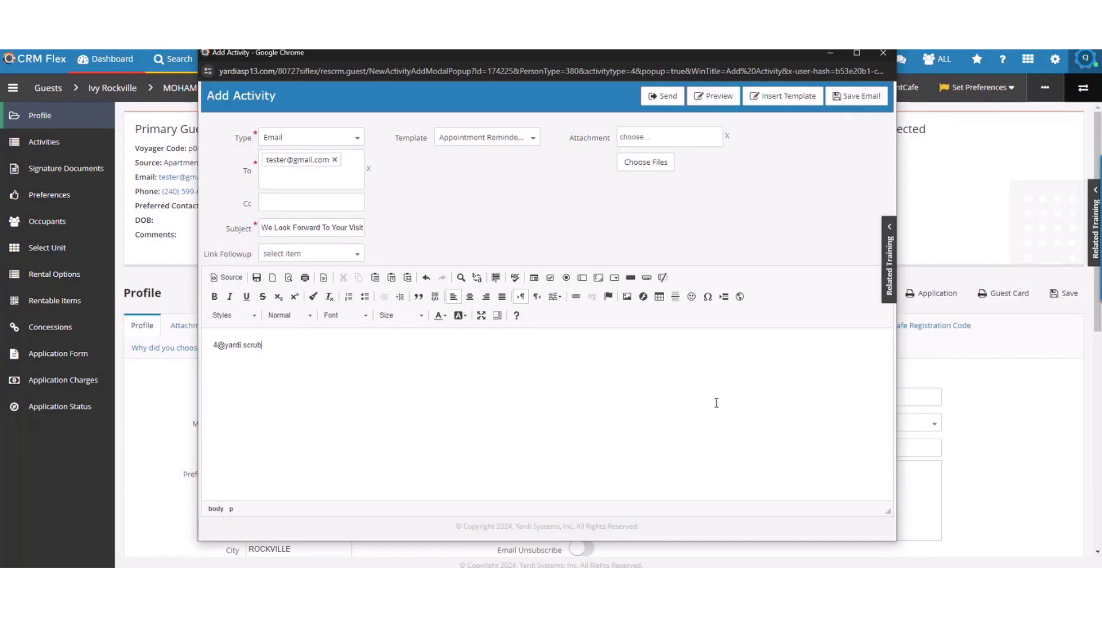
Close the unsent email and click the trash icon on the Call(00:56) row in CRM Queue
left_click(883, 55)
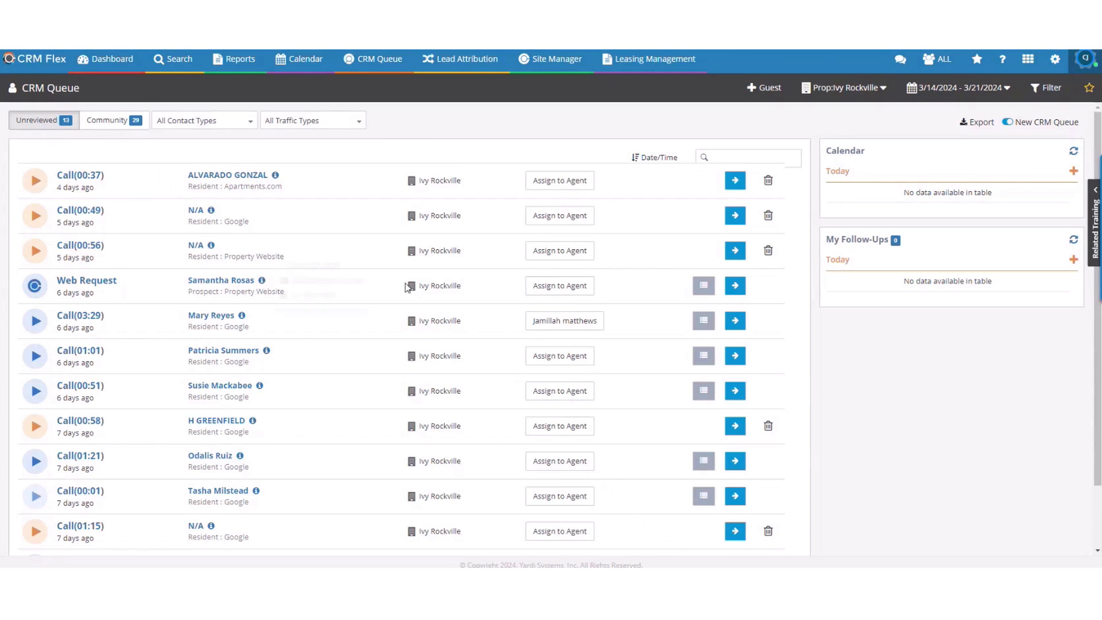
left_click(768, 252)
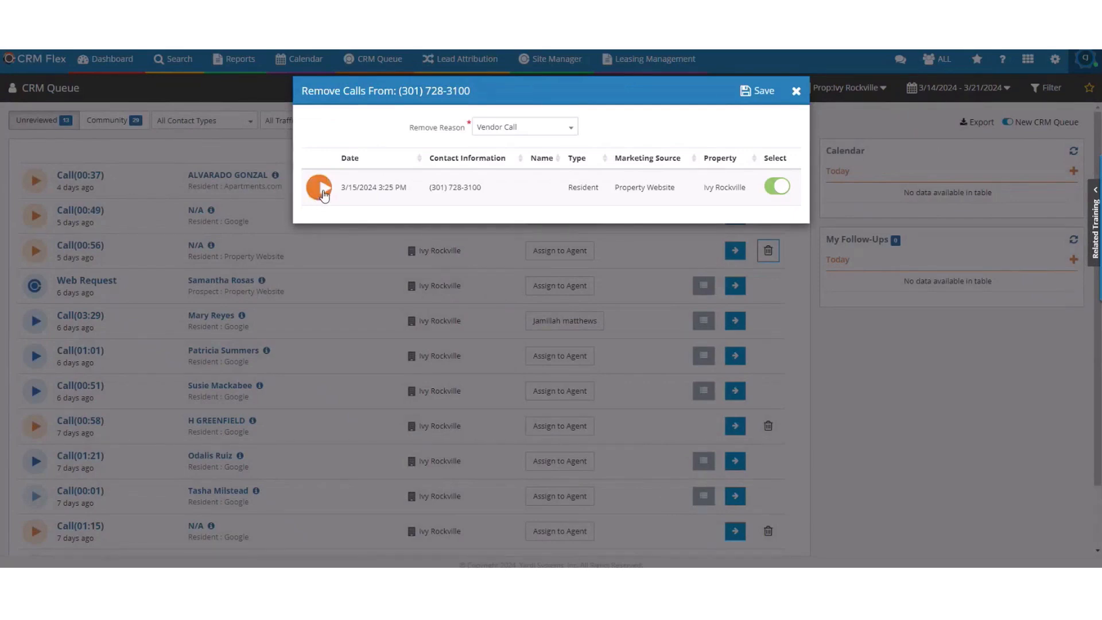
Pick Hang-up as the Remove Reason for the 56-second Property Website call
left_click(507, 128)
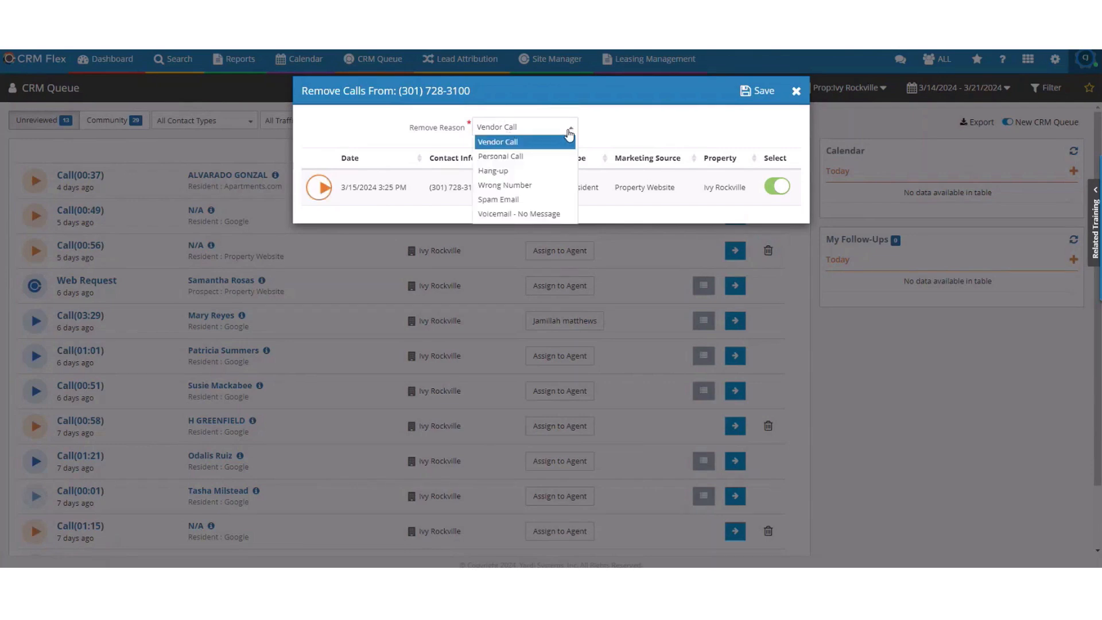
left_click(545, 171)
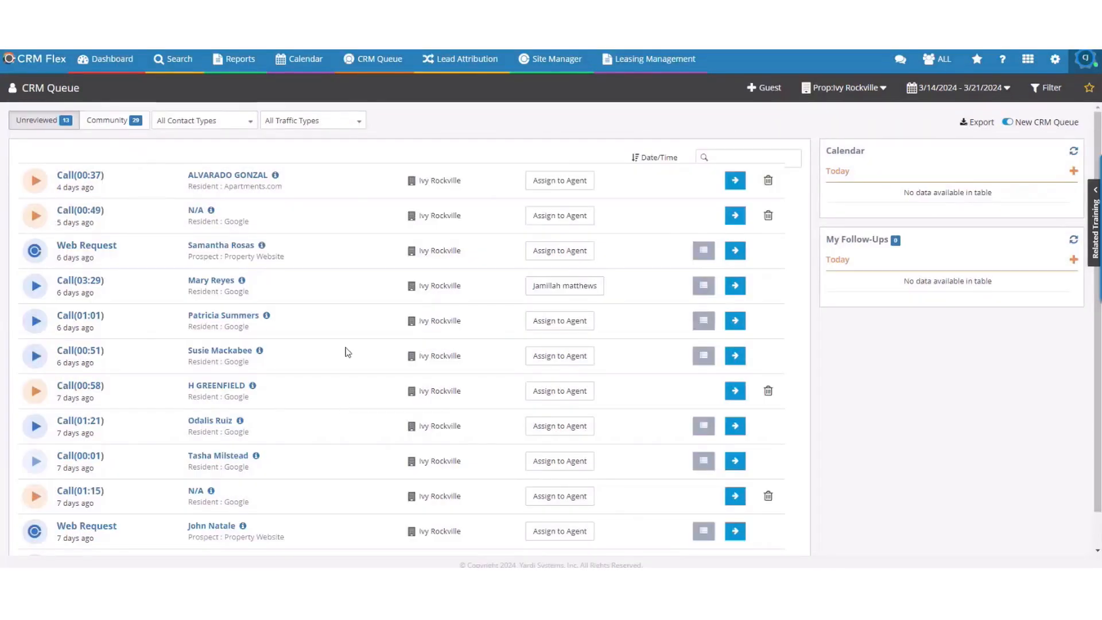
Reload the CRM Queue and switch to the Community tab of follow-ups and appointments
left_click(383, 65)
scroll(193, 512, "down", 1)
scroll(193, 512, "up", 1)
left_click(114, 121)
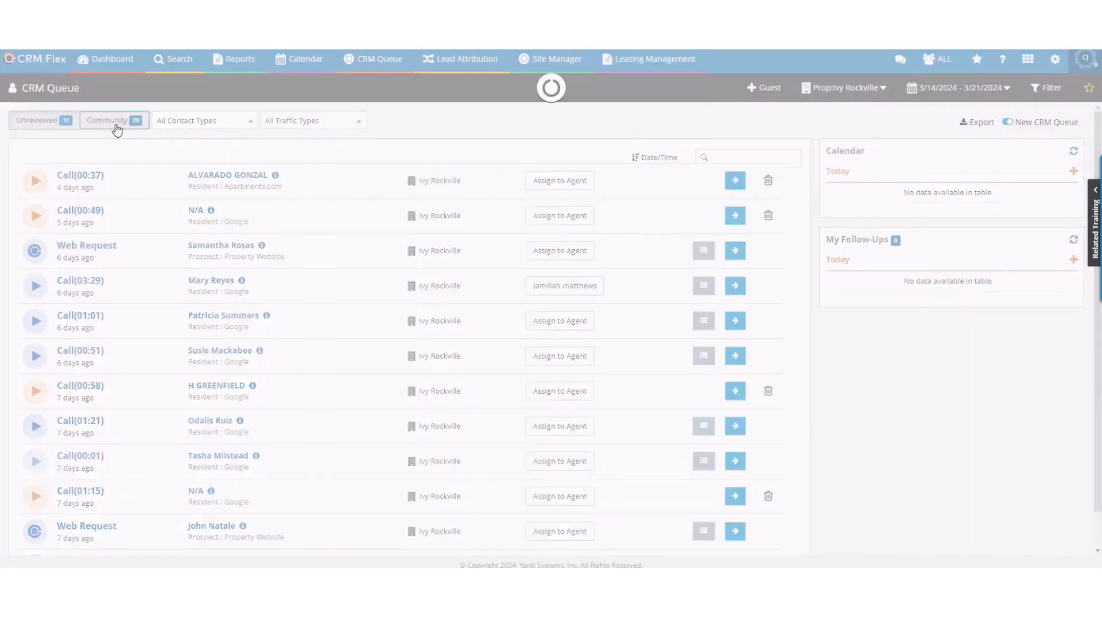
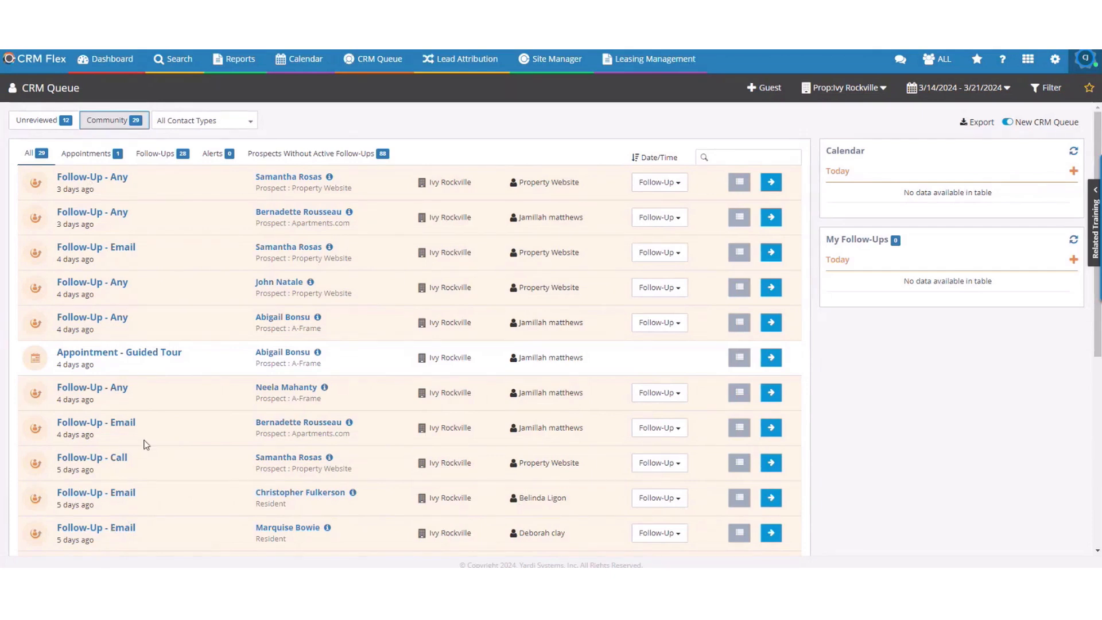
Review the Appointments and Follow-Ups tabs, ending on the 88 prospects without active follow-ups
scroll(146, 444, "down", 6)
scroll(148, 458, "up", 3)
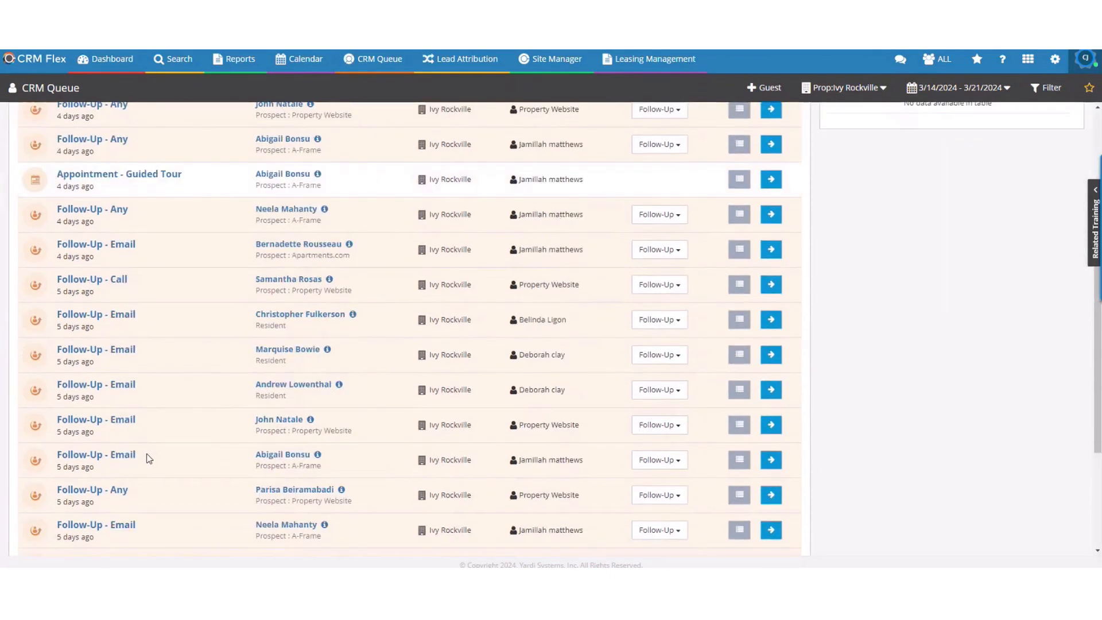
scroll(149, 459, "up", 5)
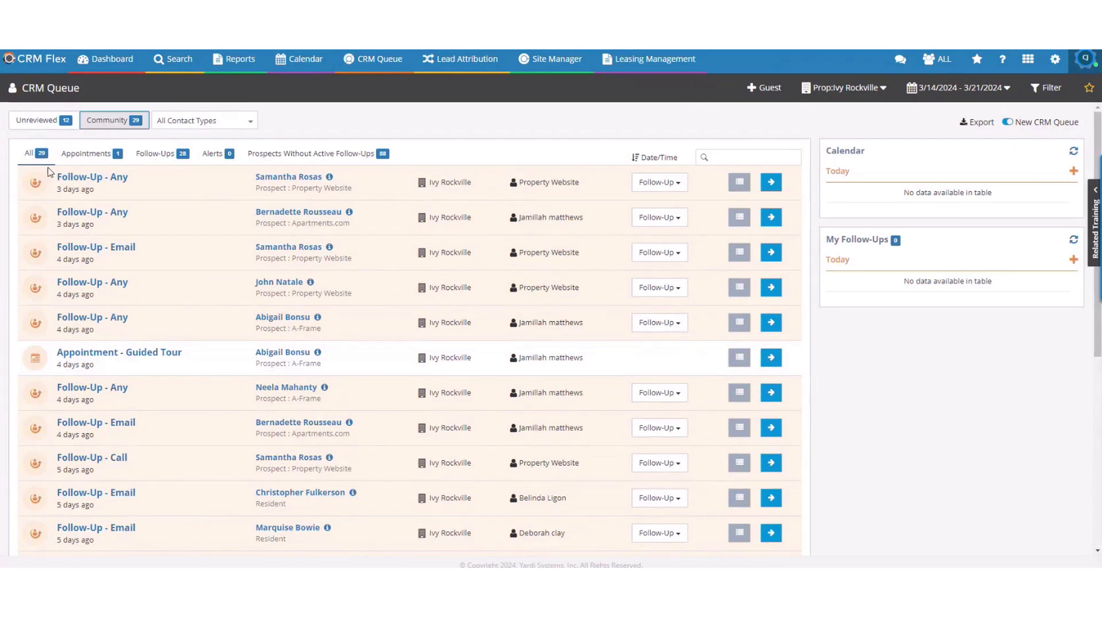
left_click(86, 154)
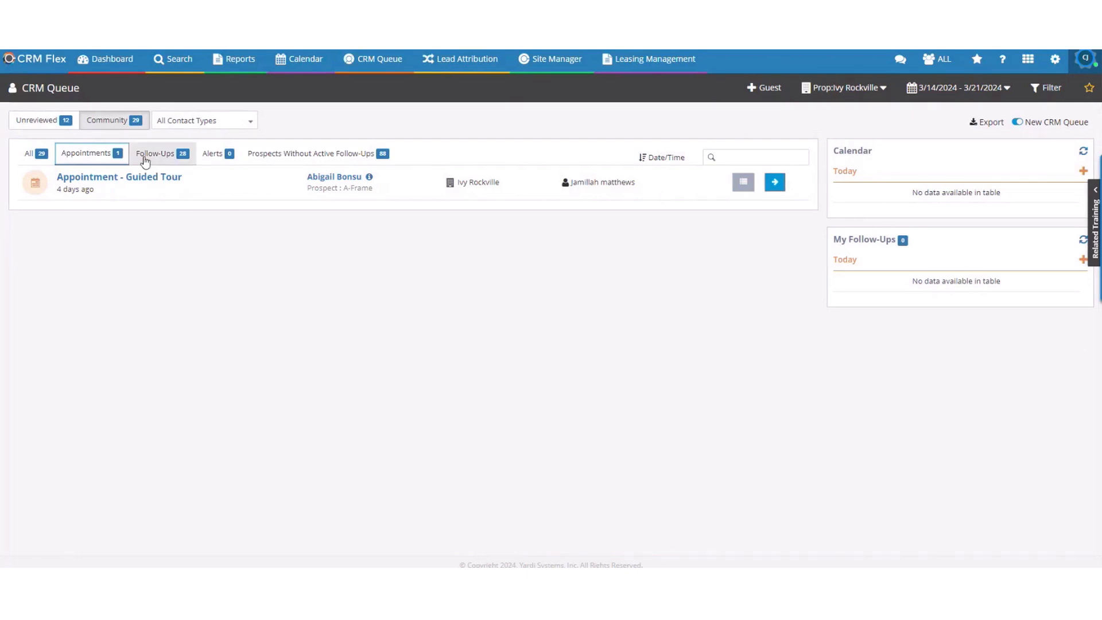
left_click(170, 162)
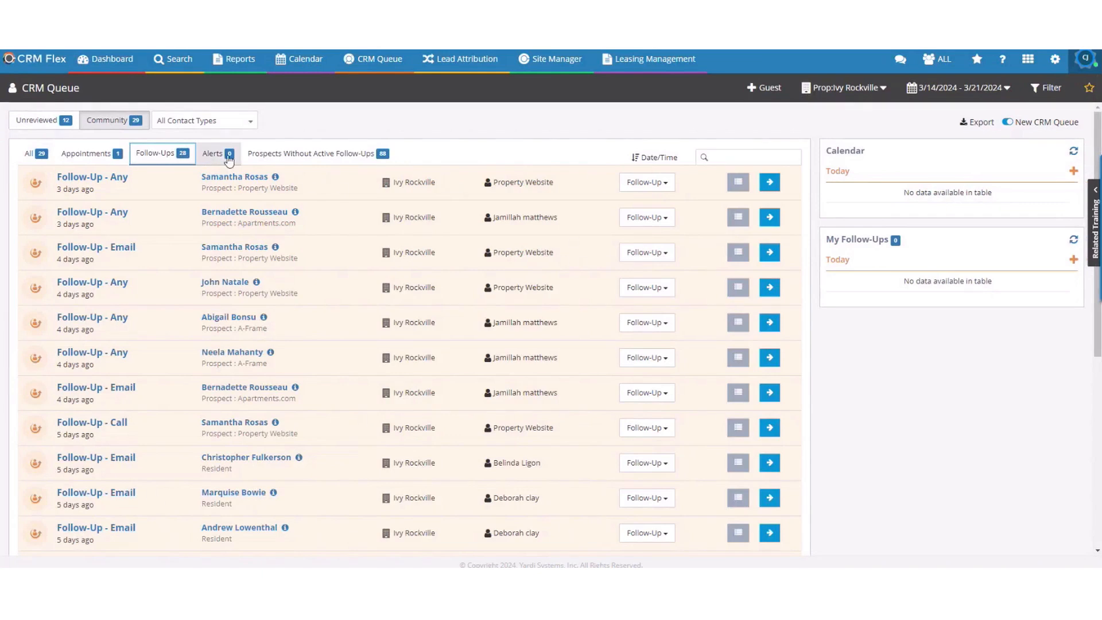
left_click(316, 165)
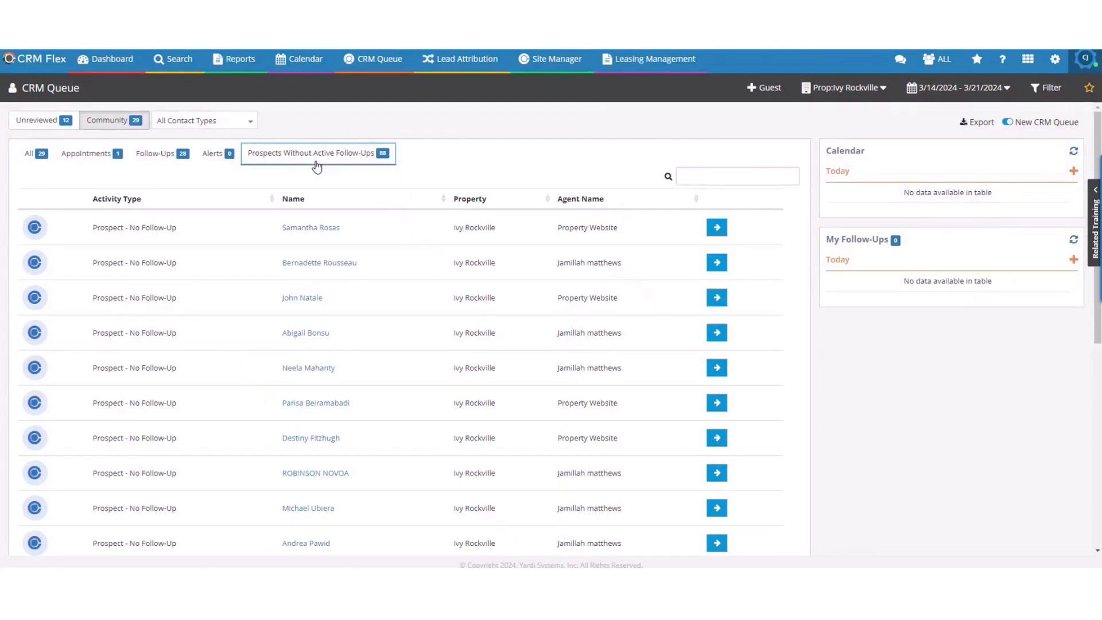
left_click(32, 153)
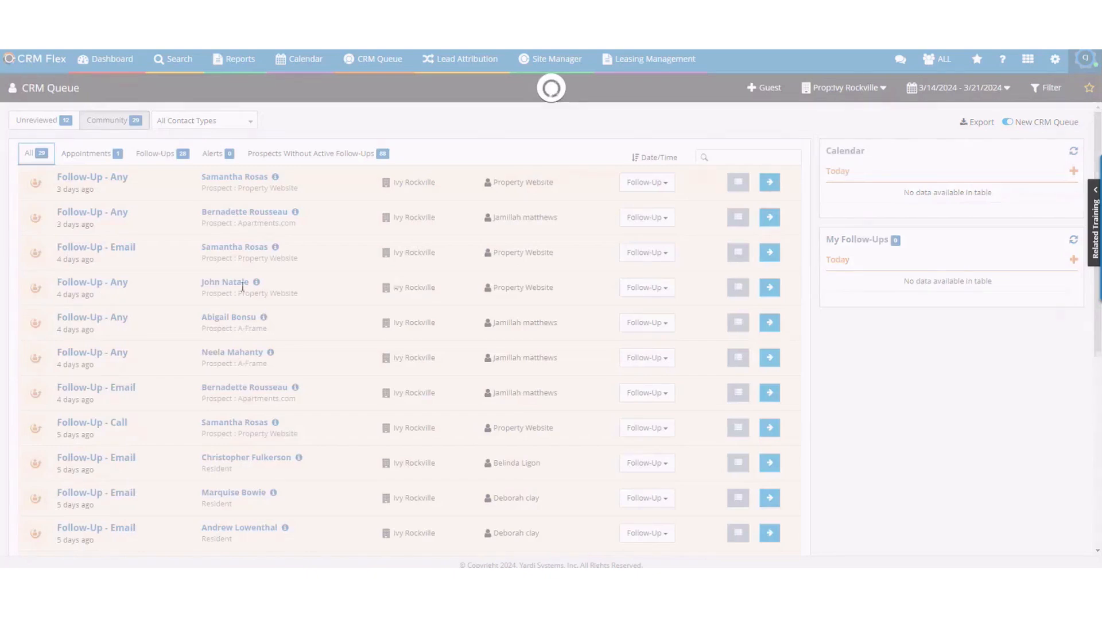
left_click(364, 159)
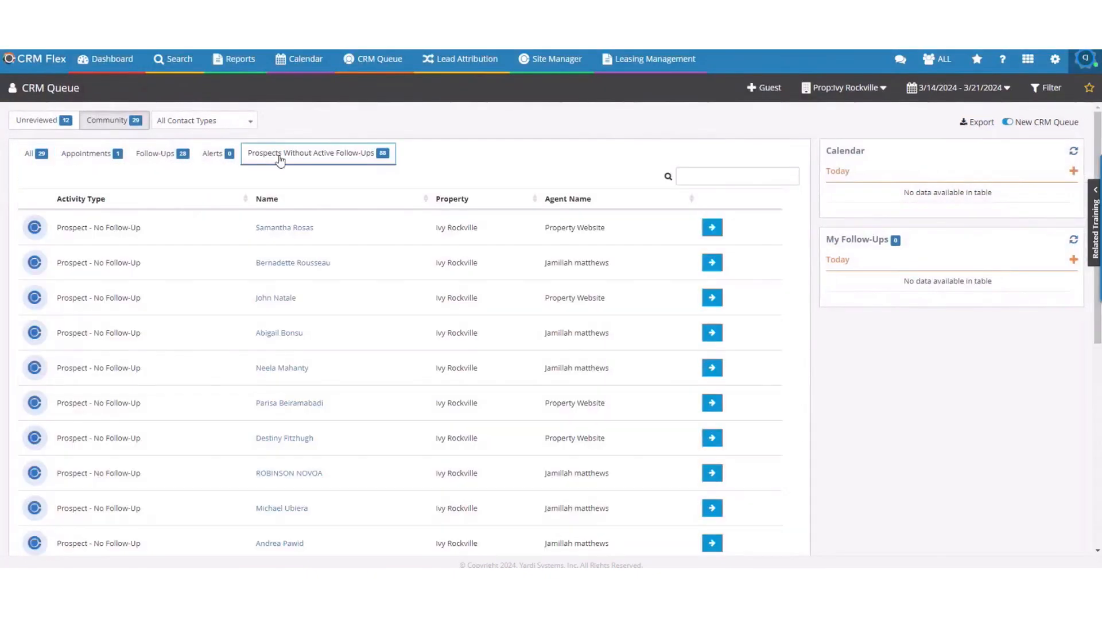
Set the queue range to 2/1/2024–3/21/2024, then recheck the No Follow-Up and All tabs
left_click(1001, 88)
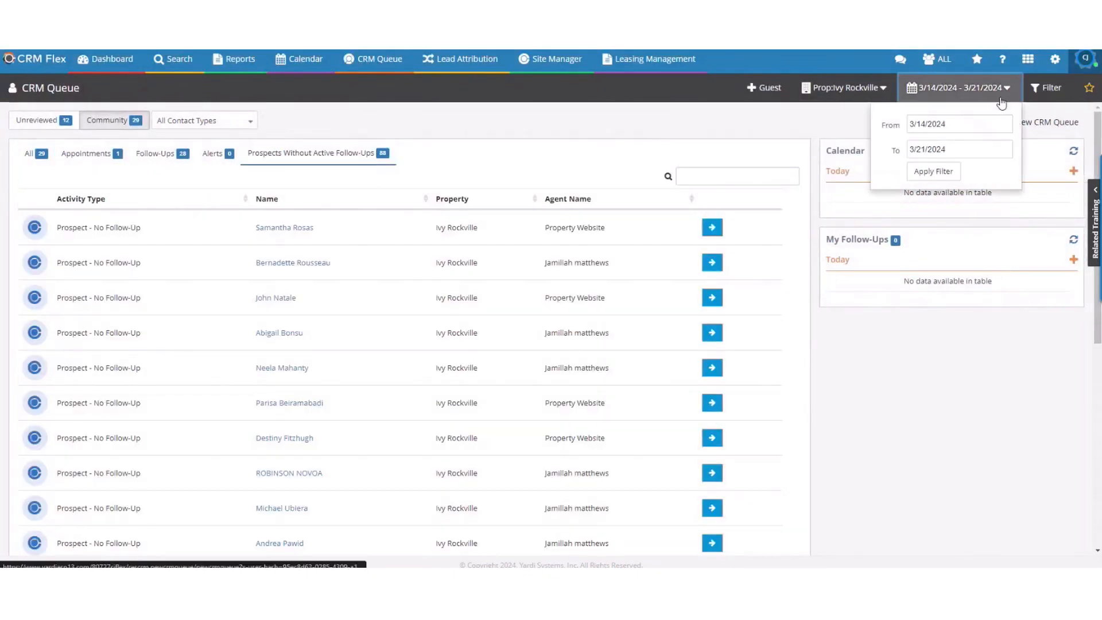
left_click(941, 124)
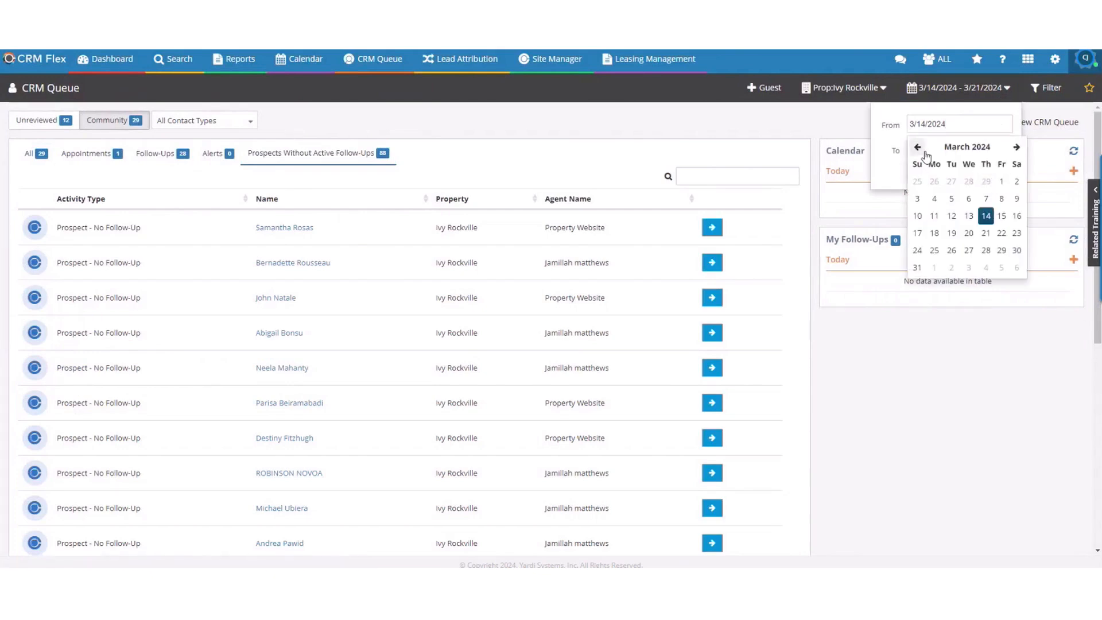
left_click(917, 147)
left_click(987, 182)
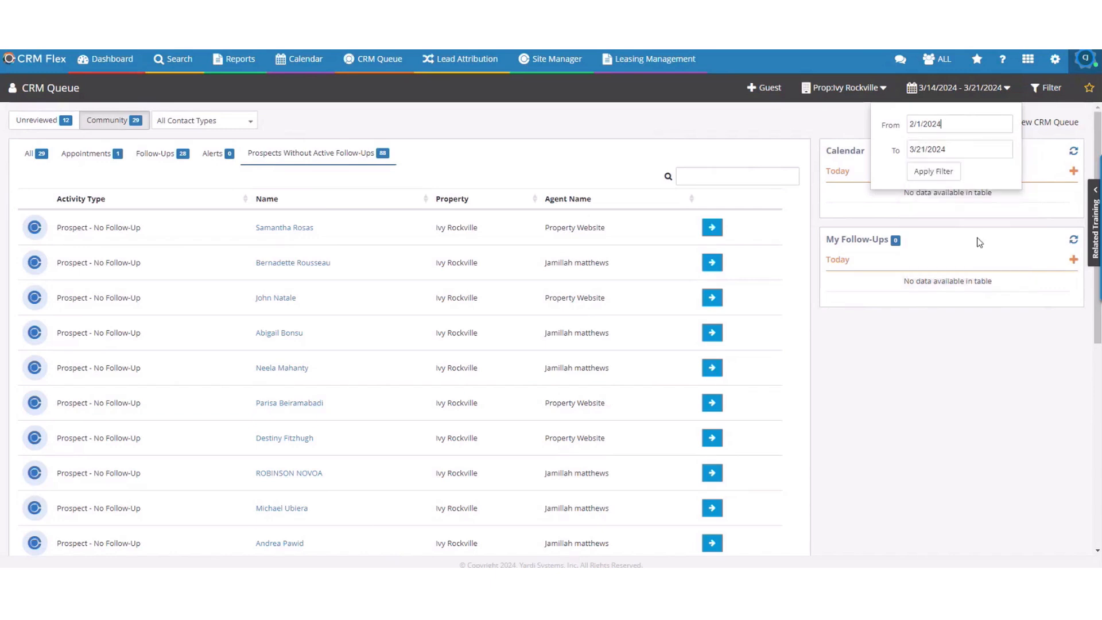
left_click(915, 167)
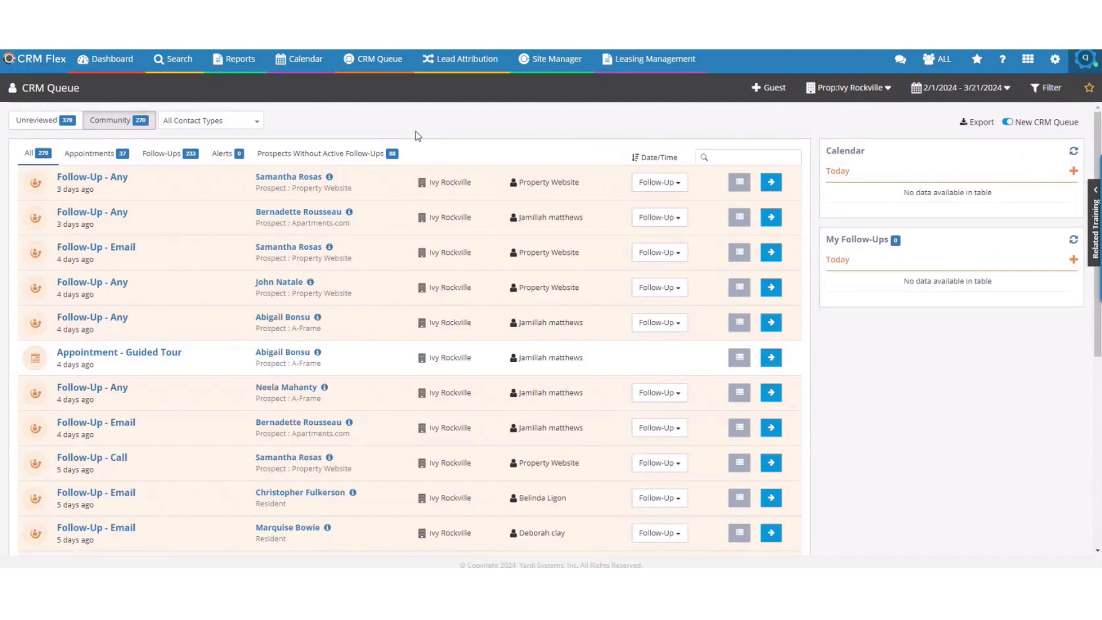
left_click(367, 157)
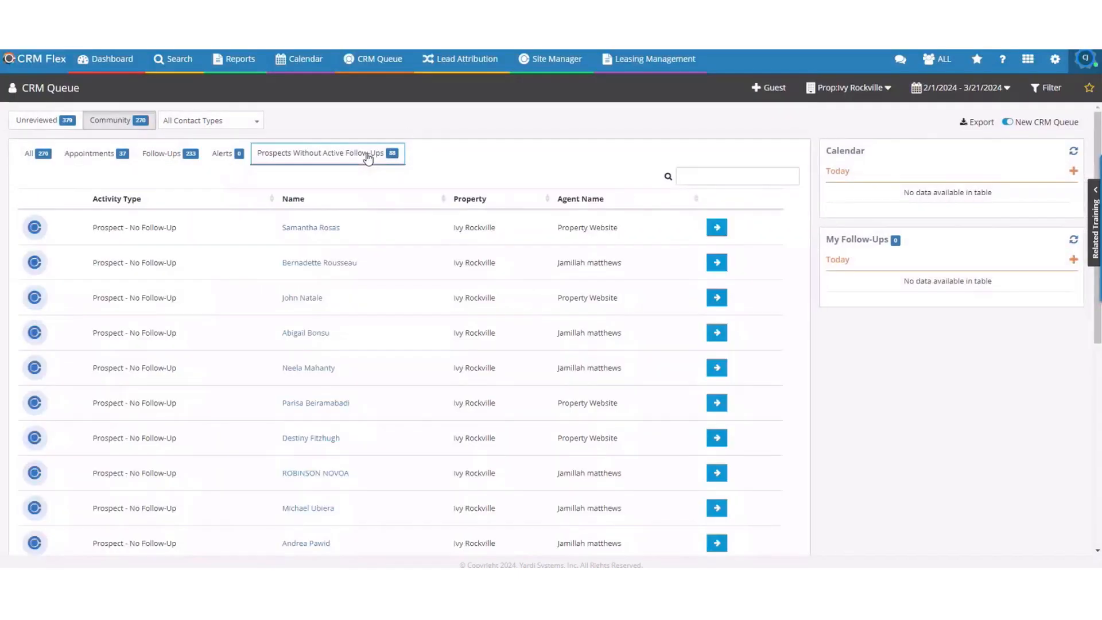
left_click(28, 153)
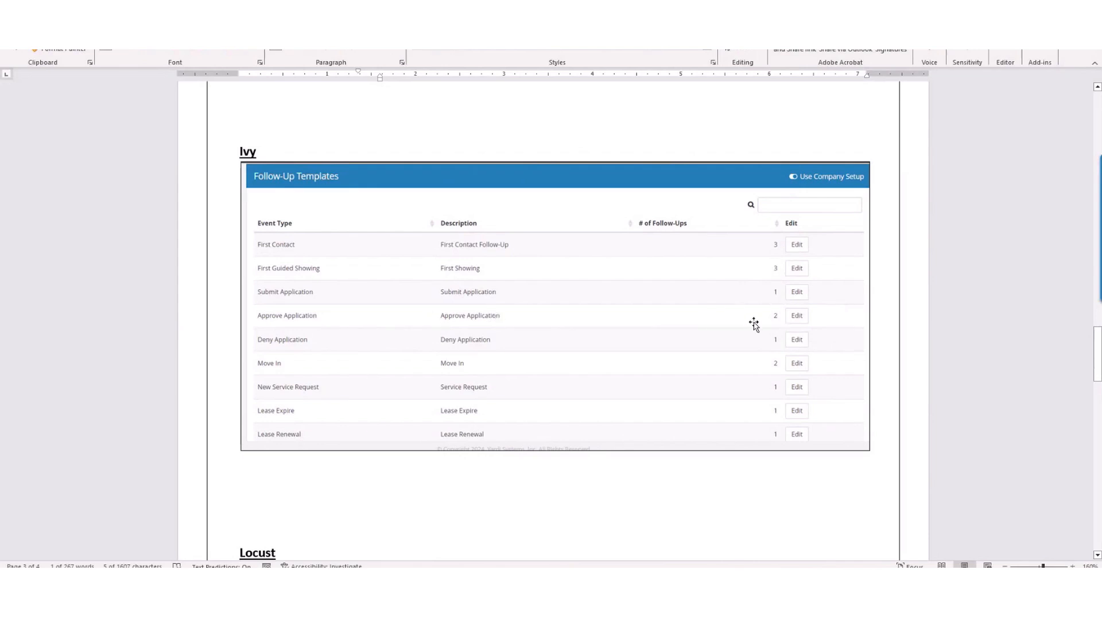
Drag the Word document with Ivy's follow-up templates off screen
left_click_drag(755, 34, 1101, 40)
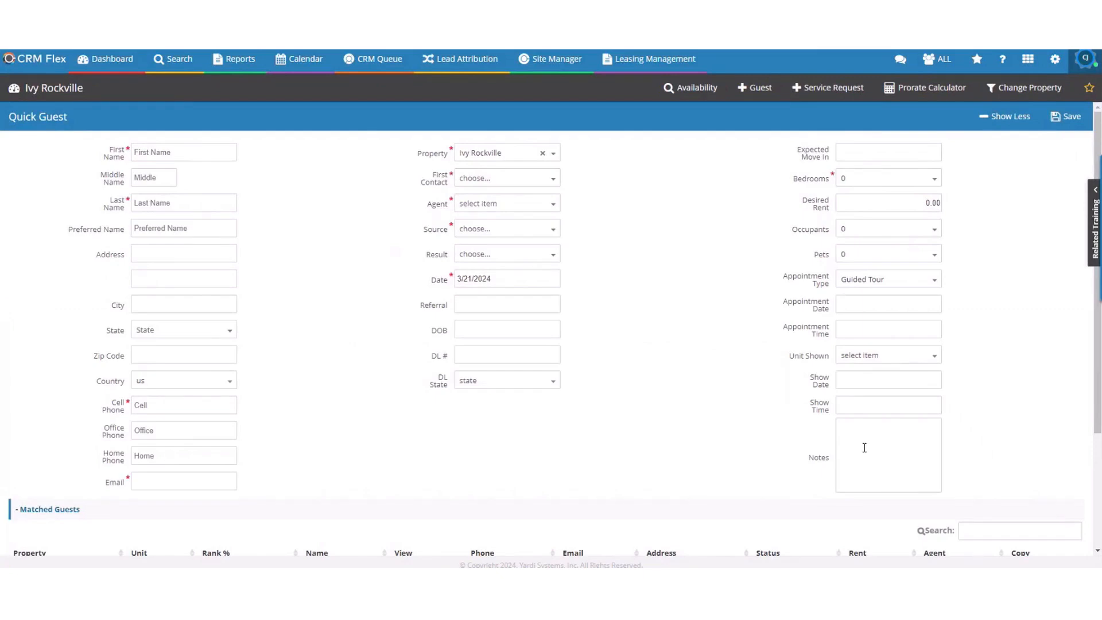
Collapse Quick Guest to basic fields, dismiss First Name autofill, and return to CRM Queue
left_click(1005, 118)
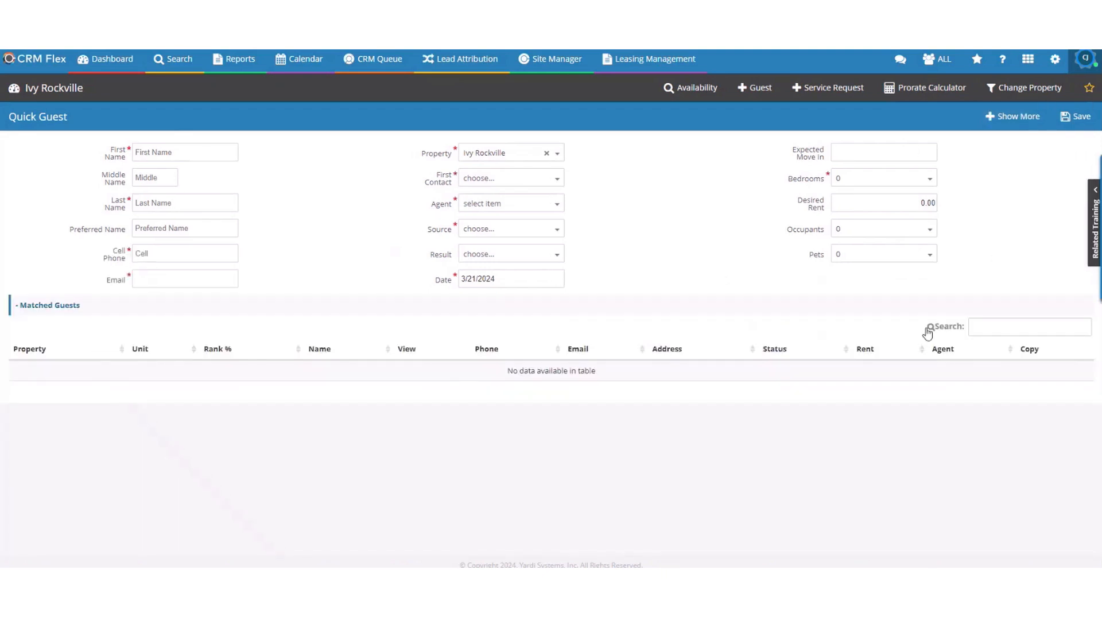
left_click(201, 151)
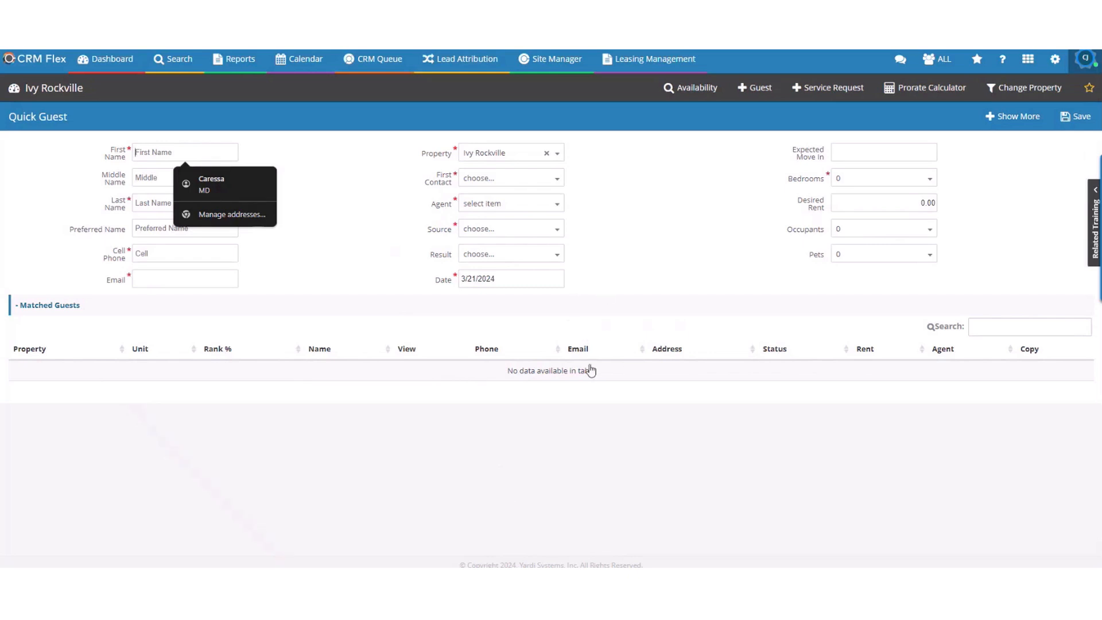
left_click(750, 242)
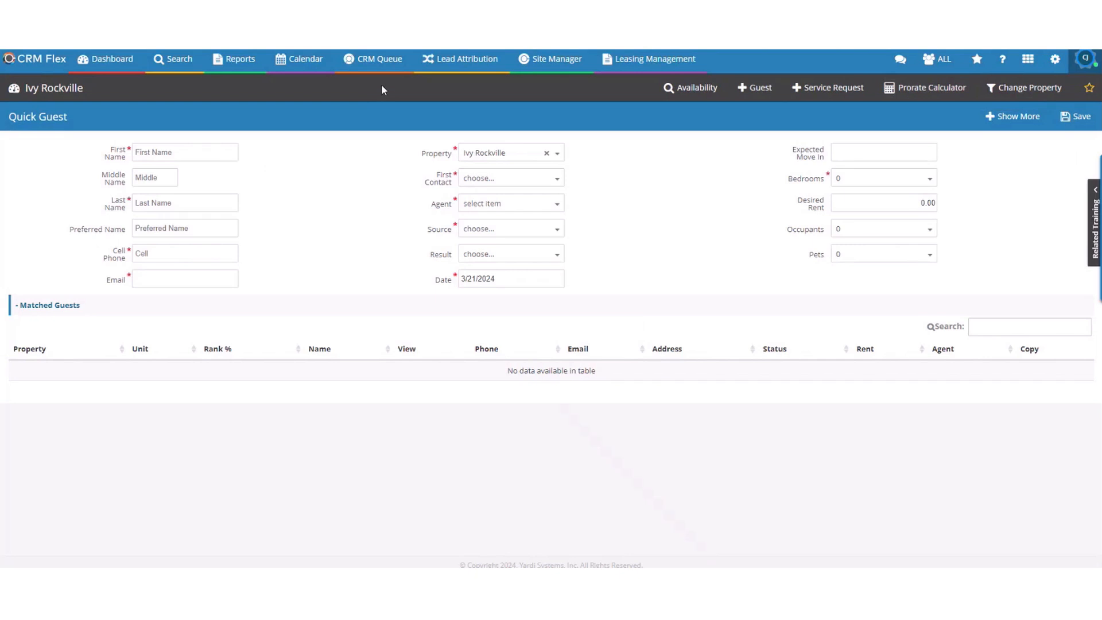
left_click(373, 58)
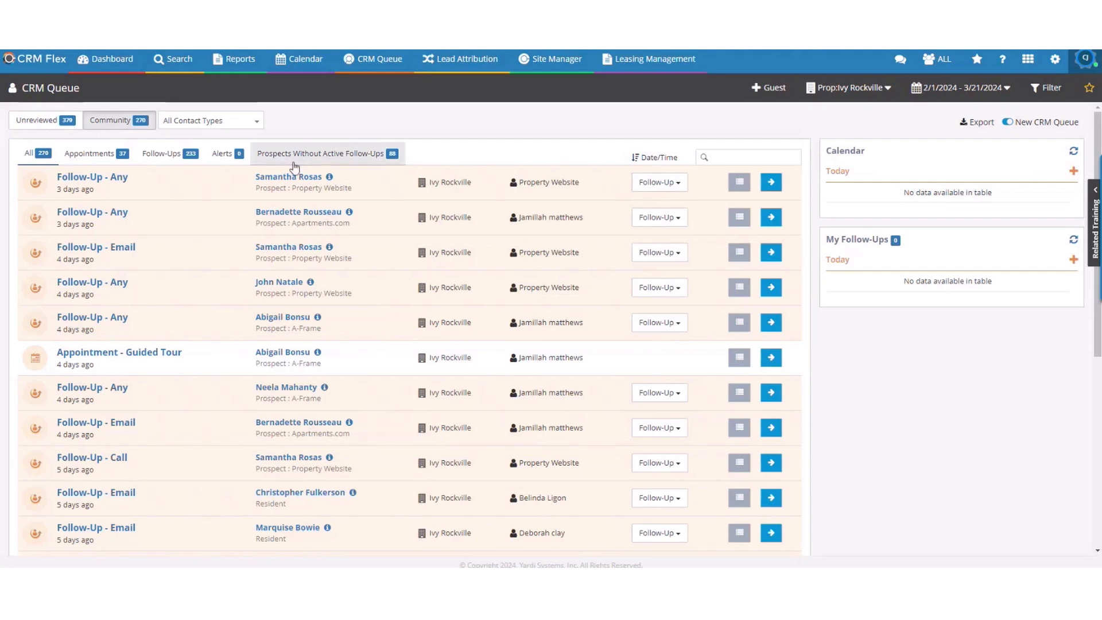
From the Dashboard, expand Traffic and open Ivy Rockville's Applications list
left_click(97, 67)
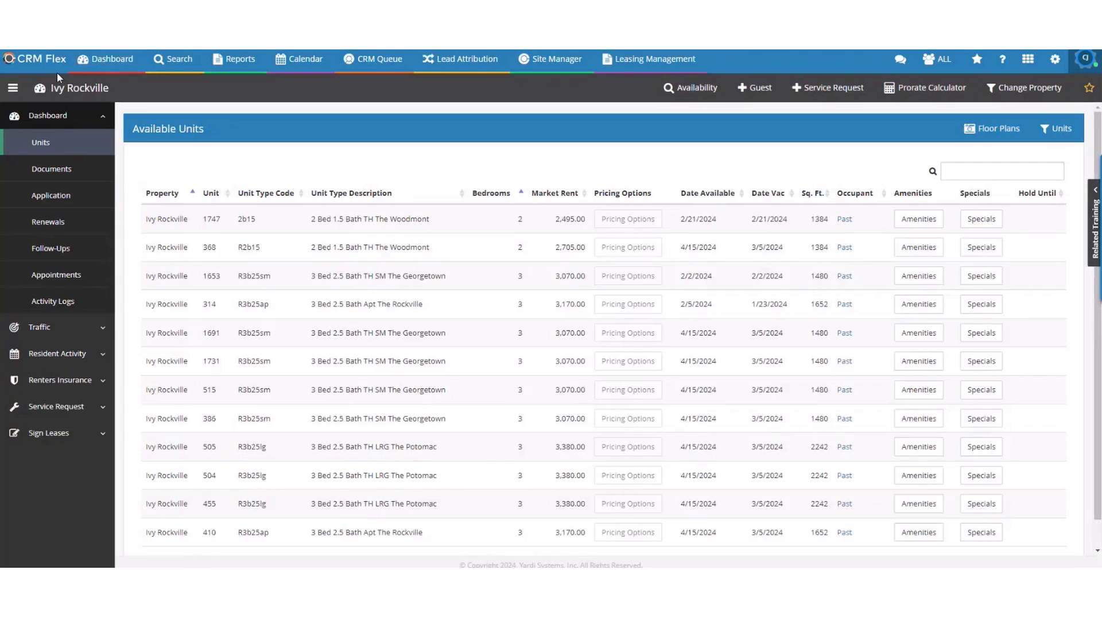
left_click(73, 336)
left_click(52, 405)
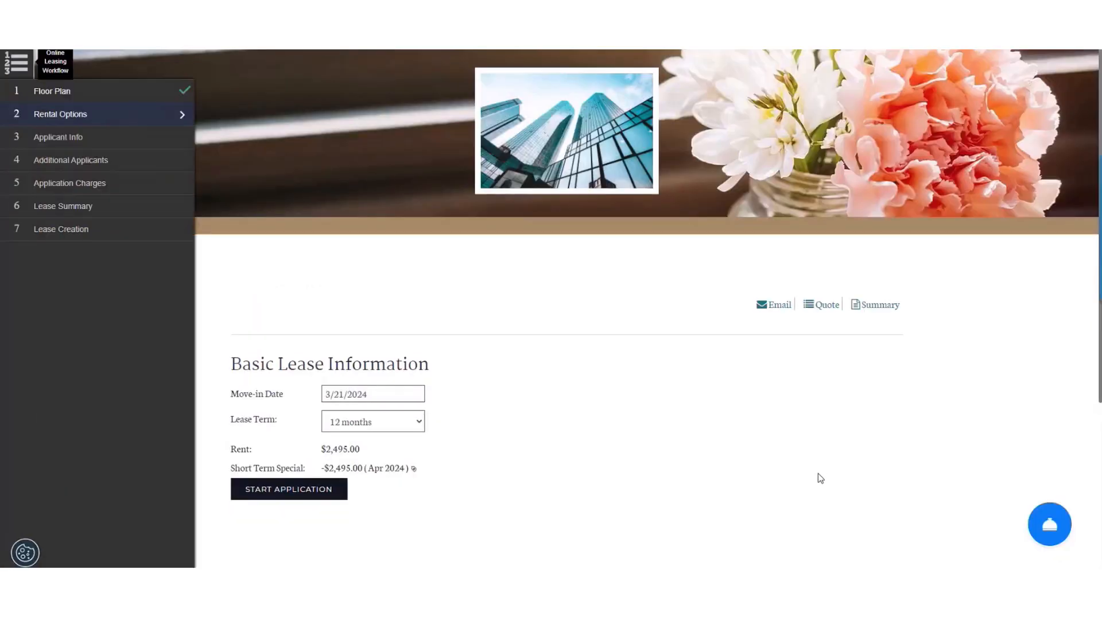
Browse the move-in calendar ahead to June 2024, keeping the 03/21/2024 move-in date
scroll(820, 478, "down", 4)
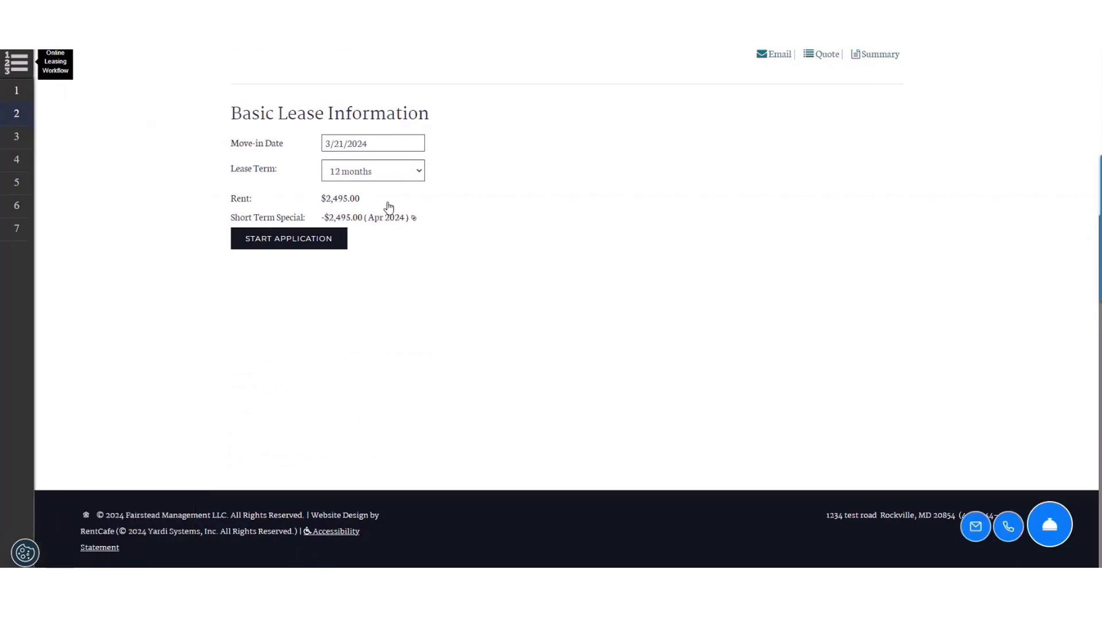
left_click(396, 149)
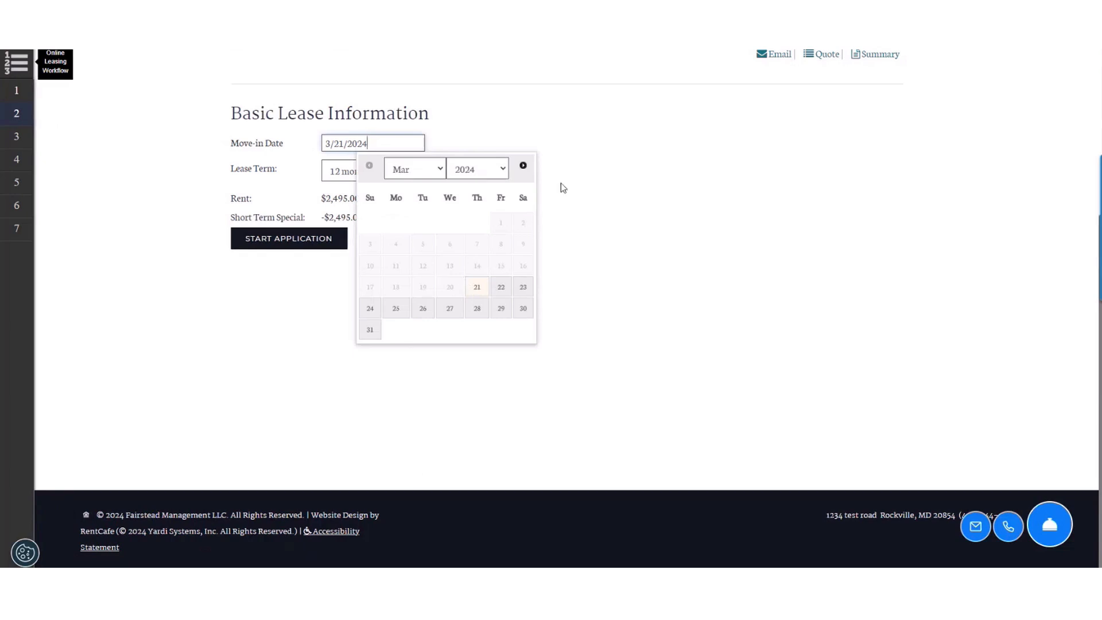
left_click(523, 166)
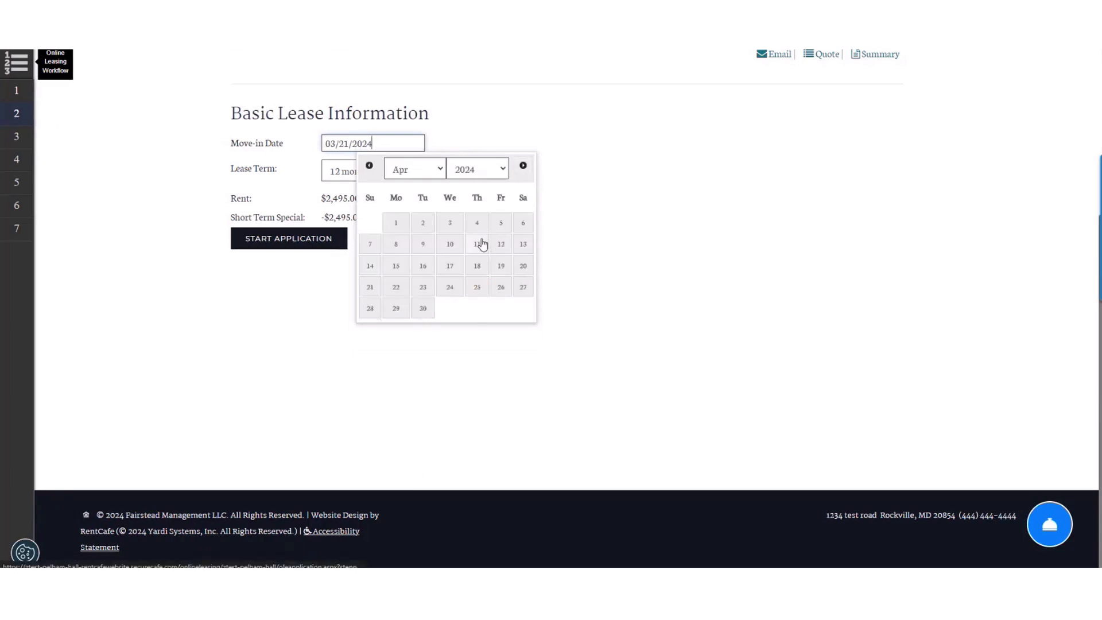
left_click(522, 166)
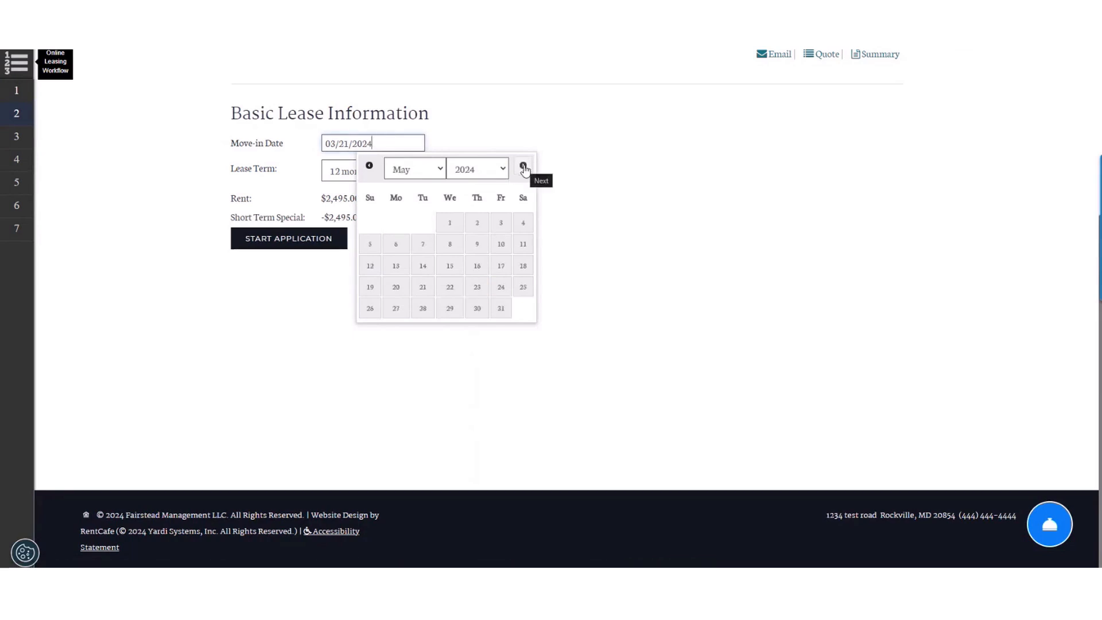
left_click(523, 167)
left_click(440, 396)
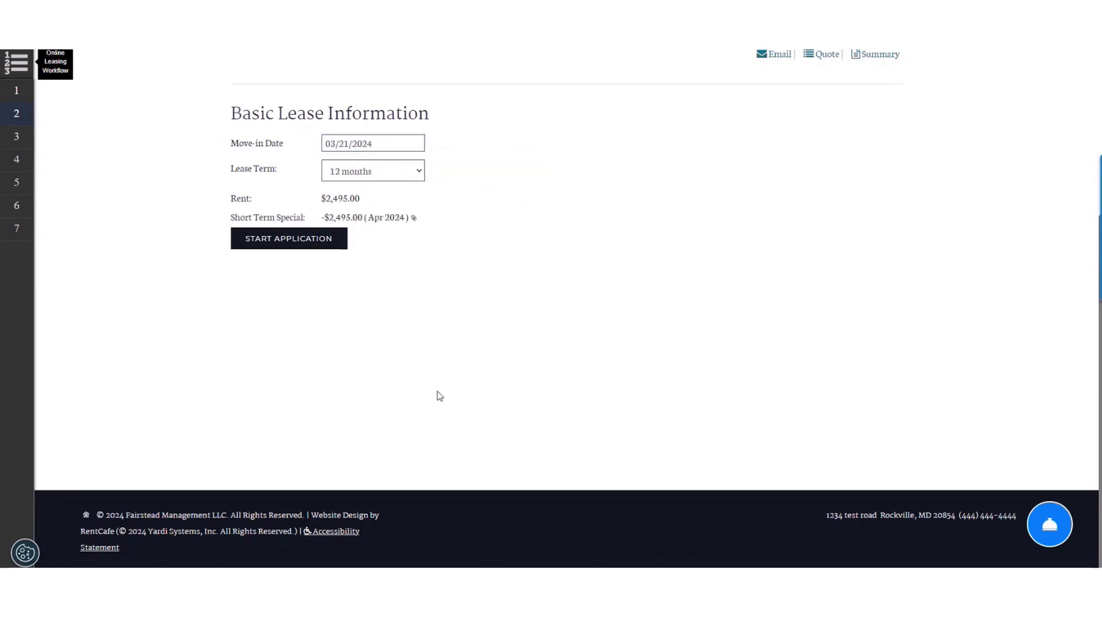
Start the online application, focus the login email field, and dismiss the existing-account notice
left_click(289, 238)
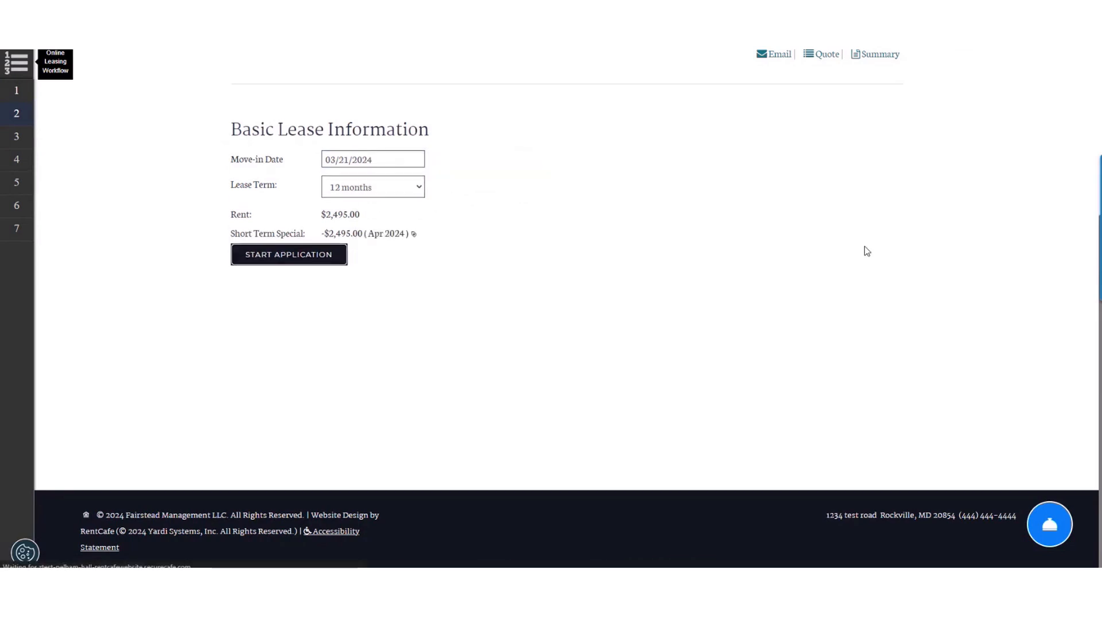
scroll(773, 370, "down", 5)
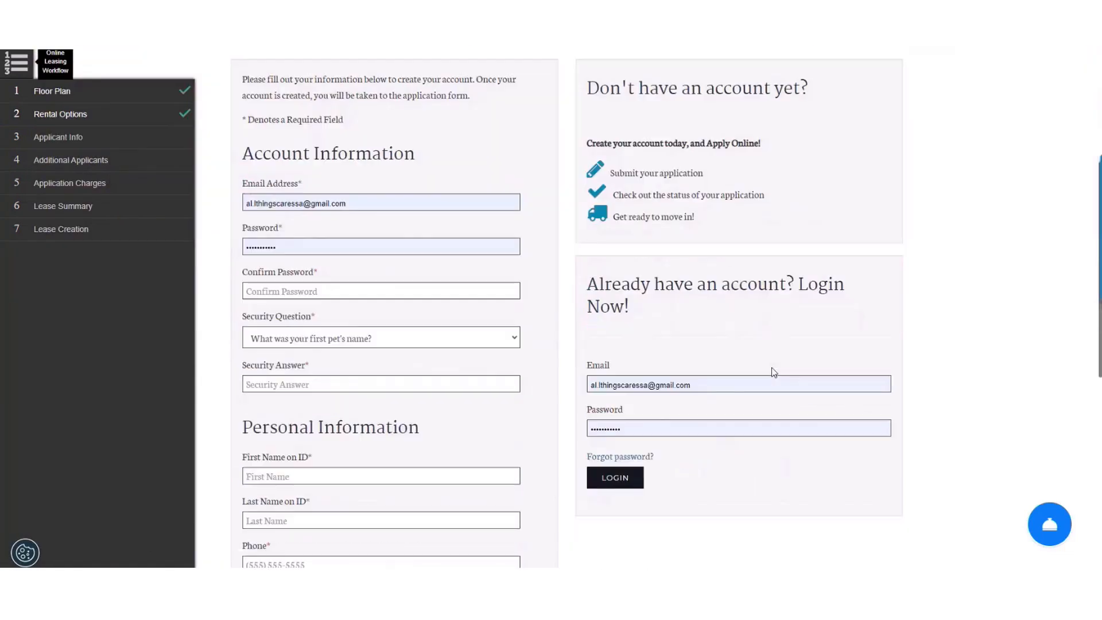
left_click(709, 382)
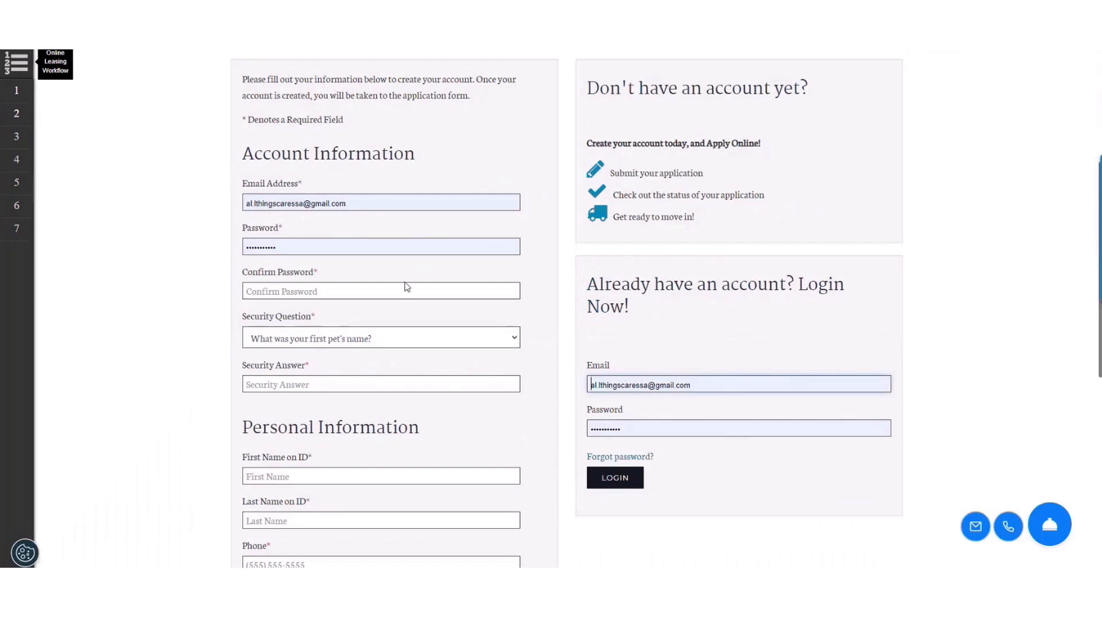
scroll(404, 287, "down", 5)
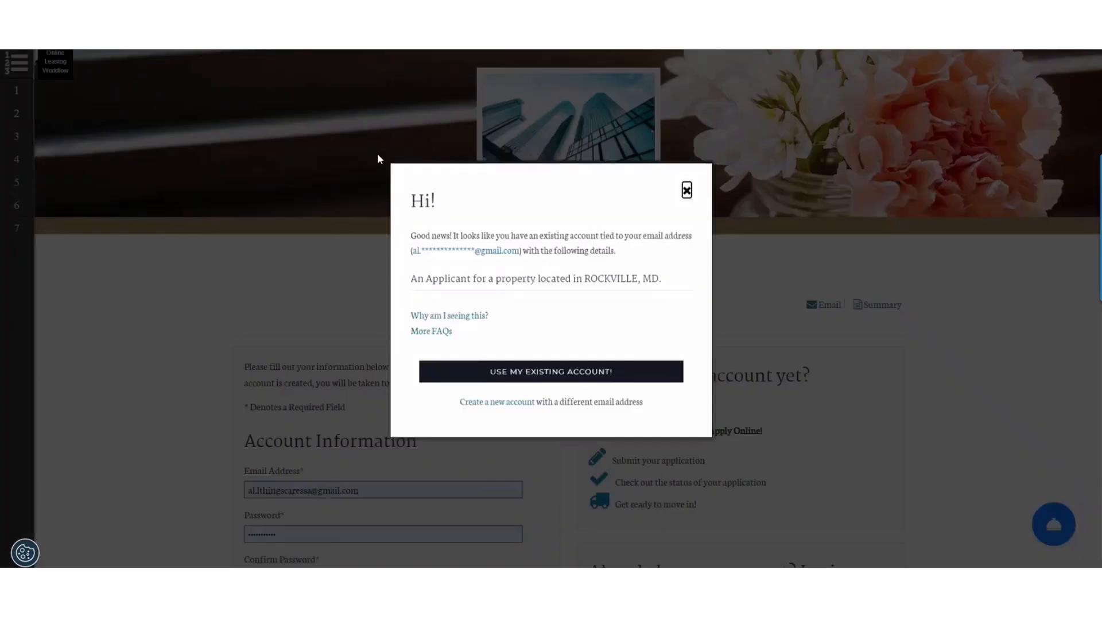
left_click(686, 203)
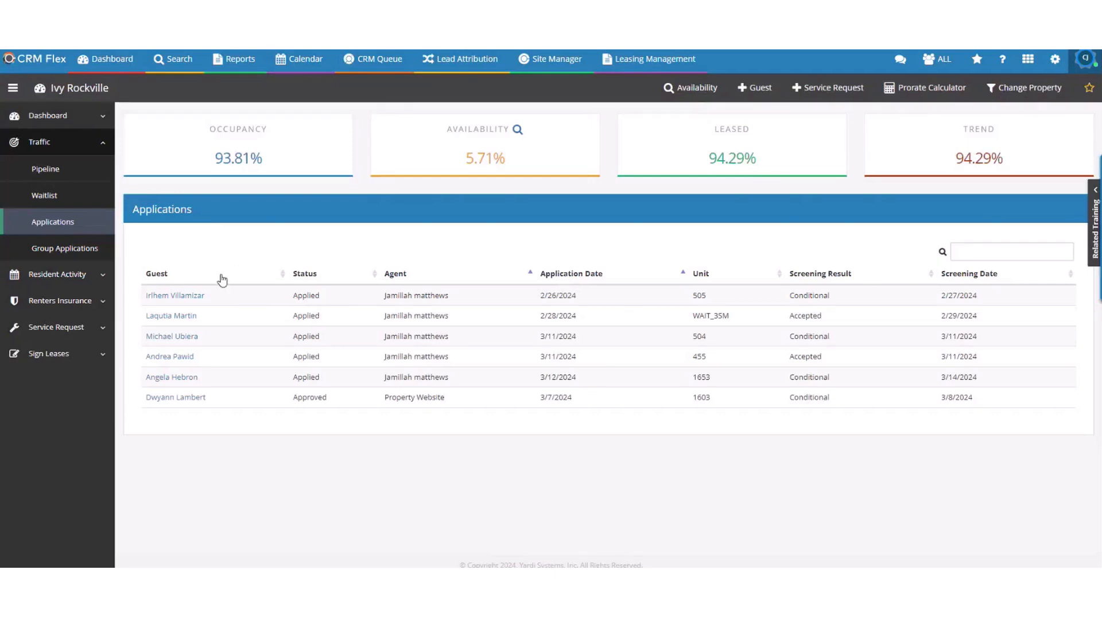
Open the unit 455 applicant's application and choose Screening from its '...' menu
left_click(185, 357)
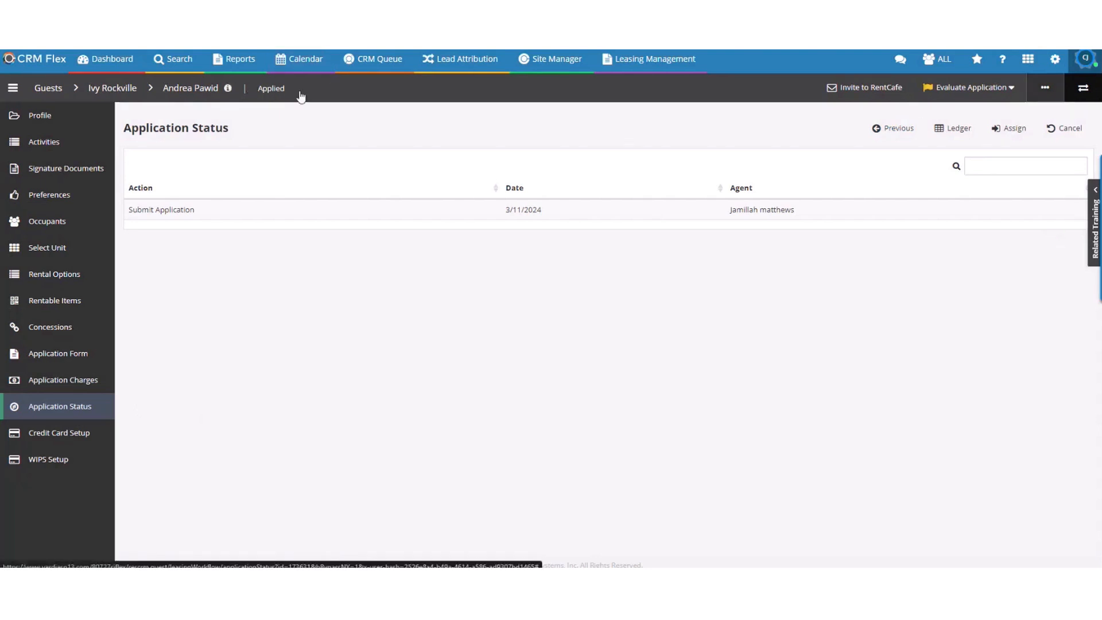
left_click(1046, 89)
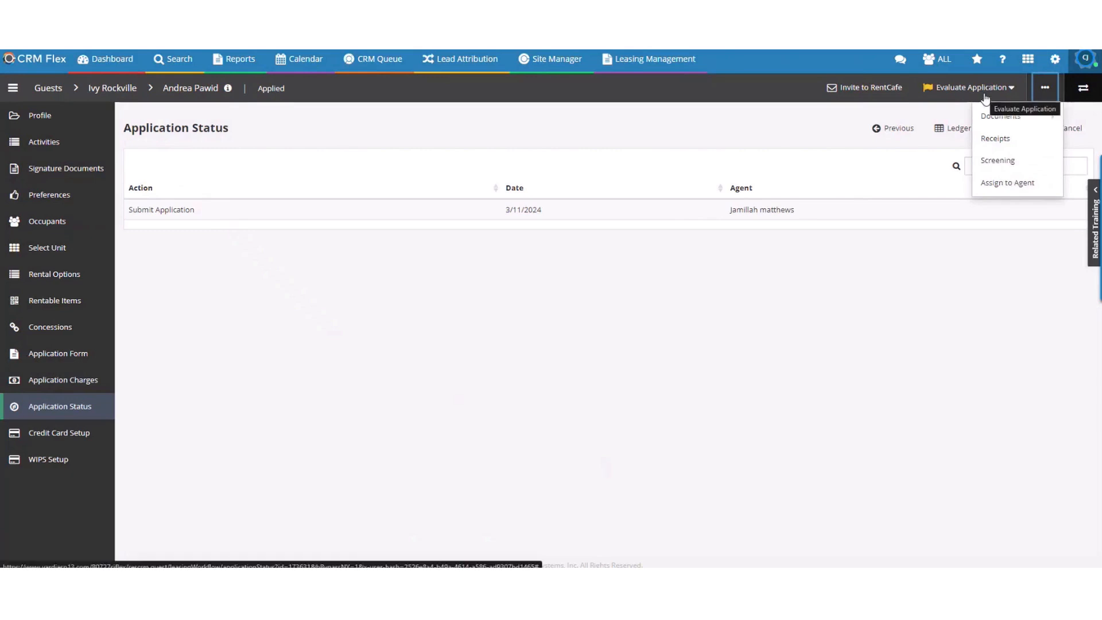
left_click(1000, 169)
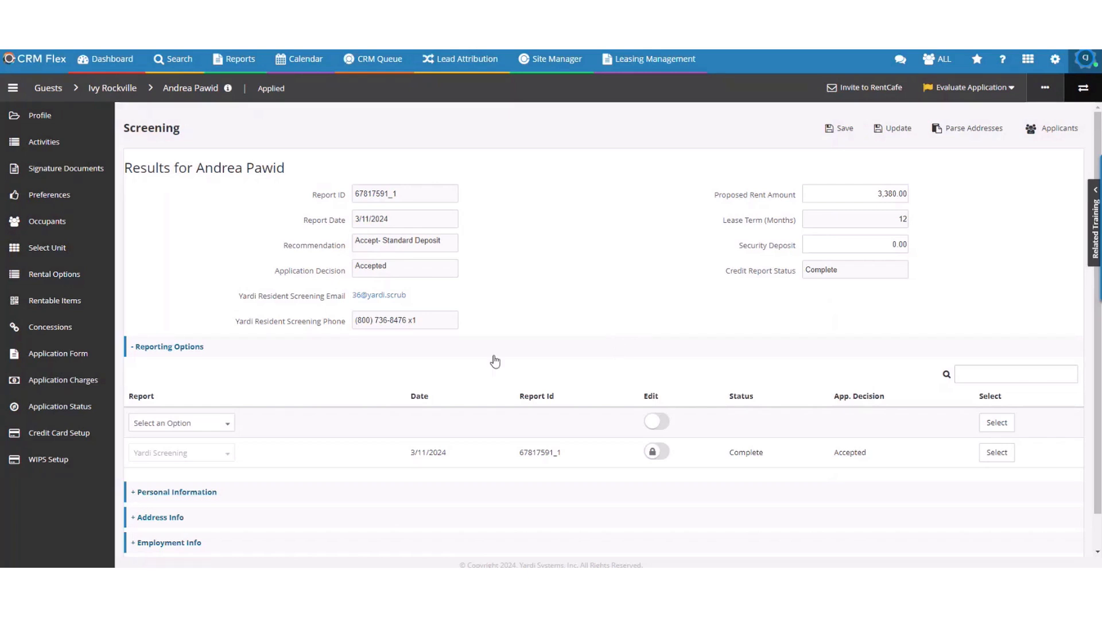
Download the Print Application Documents PDF from the applicant's Profile Attachments
scroll(496, 363, "down", 1)
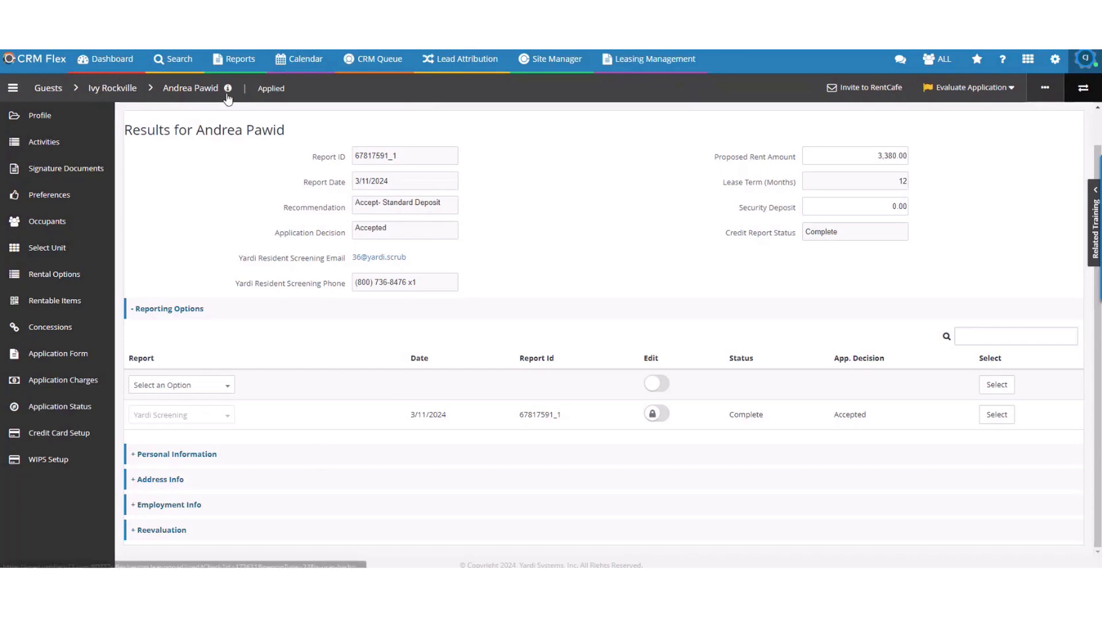
left_click(79, 126)
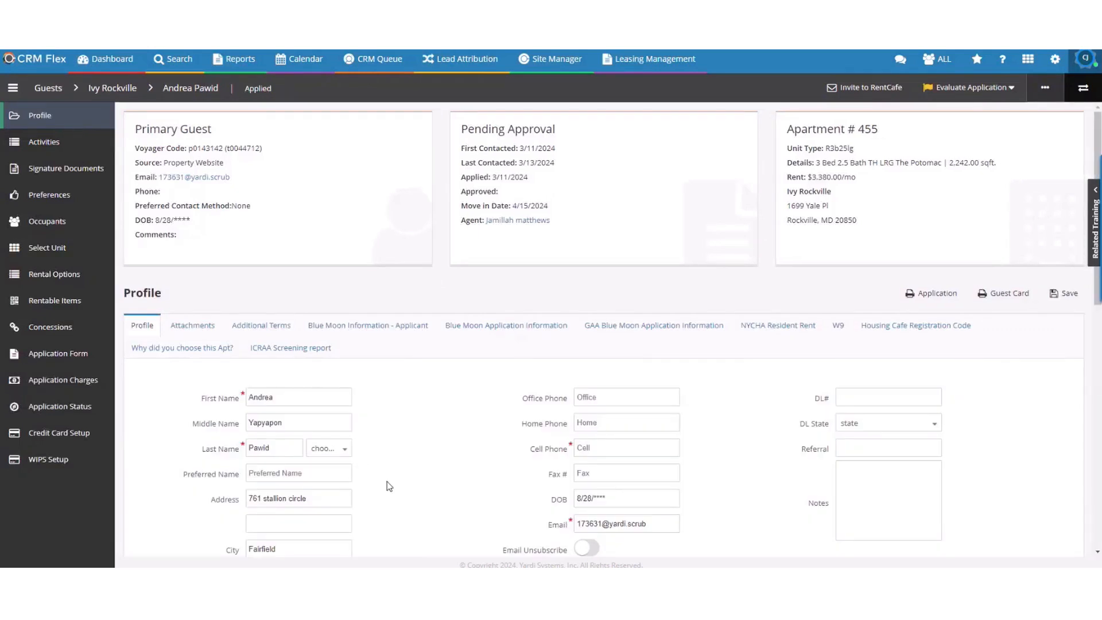
left_click(207, 324)
scroll(654, 325, "down", 2)
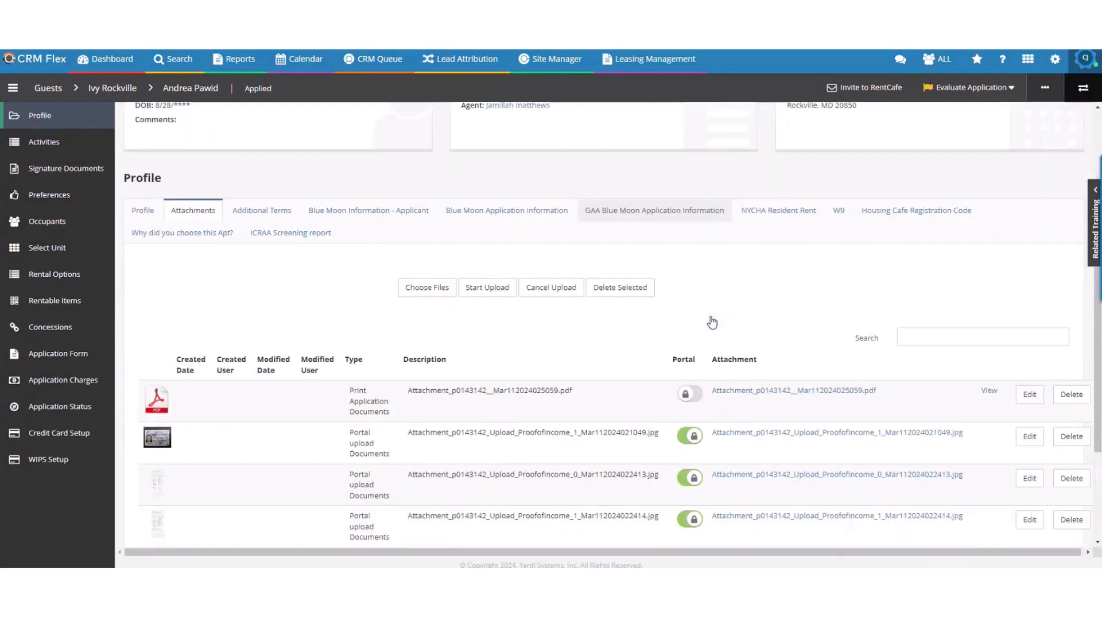
left_click(744, 395)
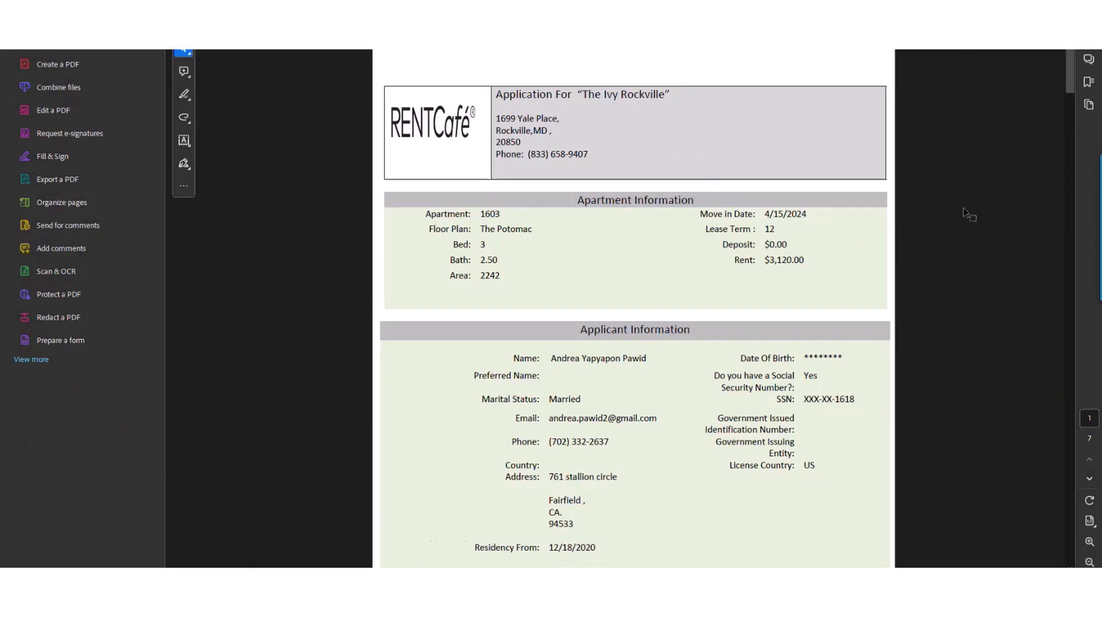
Scroll the application PDF past the signed record to the page 4 Activity Log
scroll(963, 208, "down", 1)
scroll(963, 208, "down", 12)
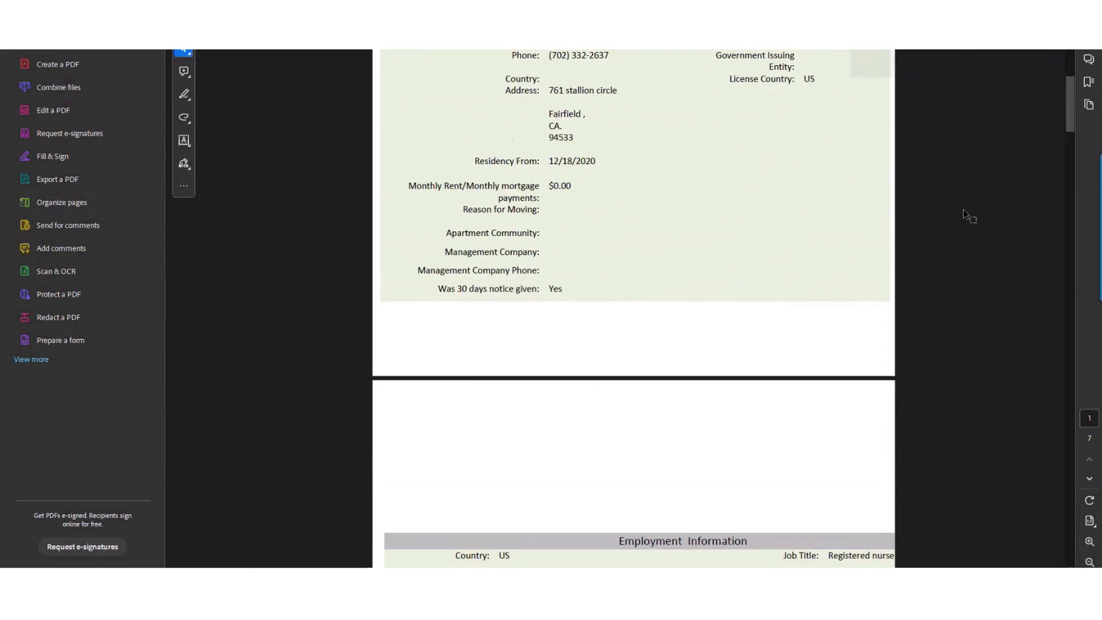
scroll(963, 209, "up", 3)
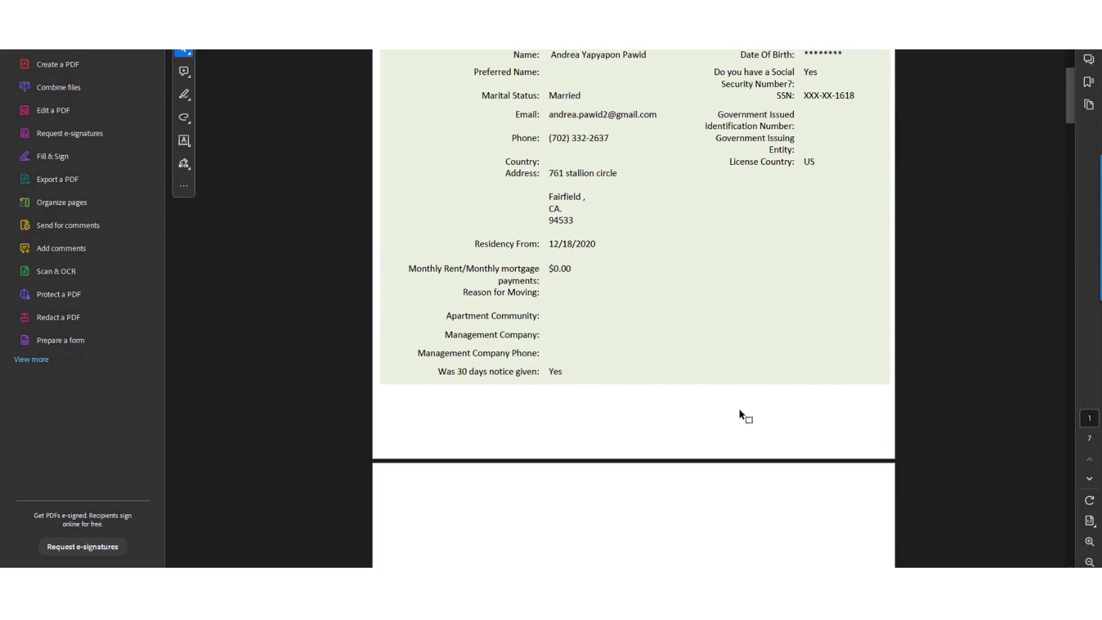
scroll(744, 413, "down", 7)
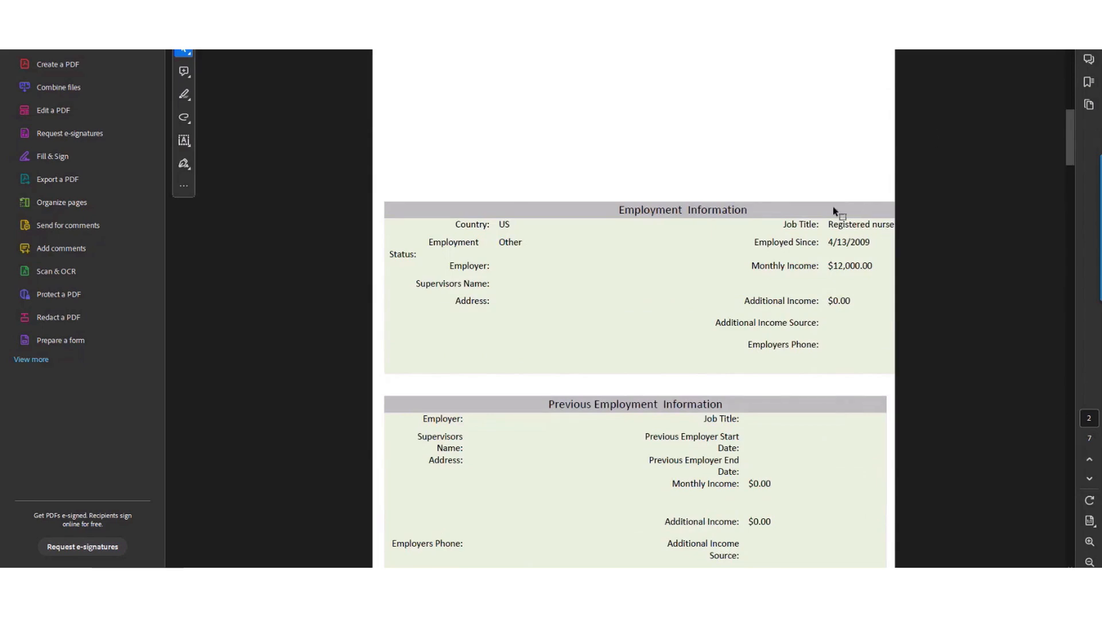
scroll(797, 281, "down", 4)
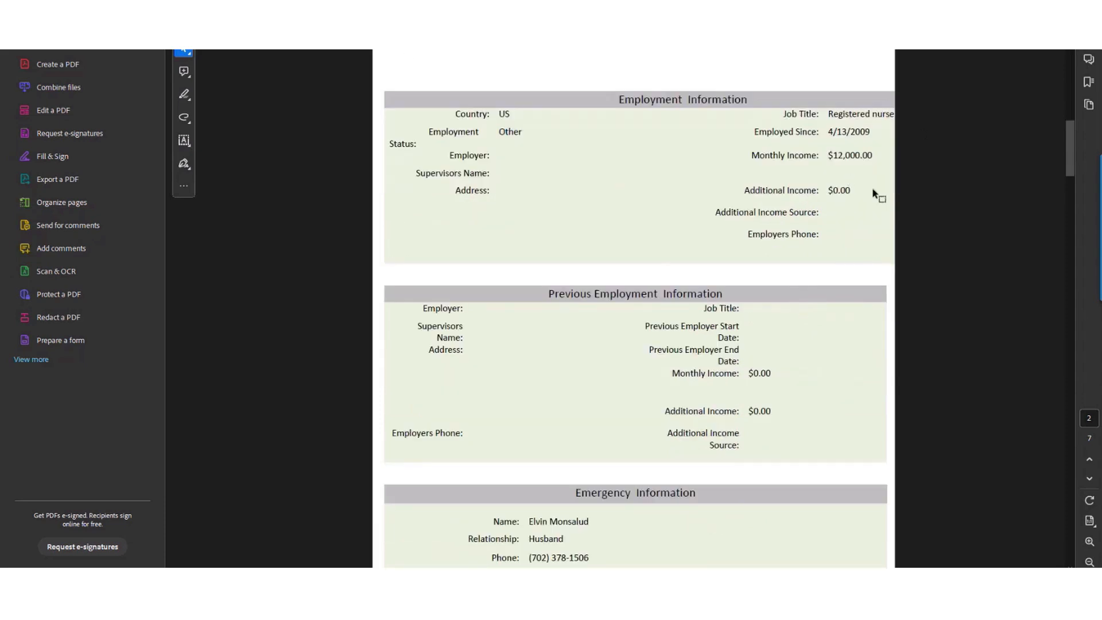
scroll(861, 230, "down", 2)
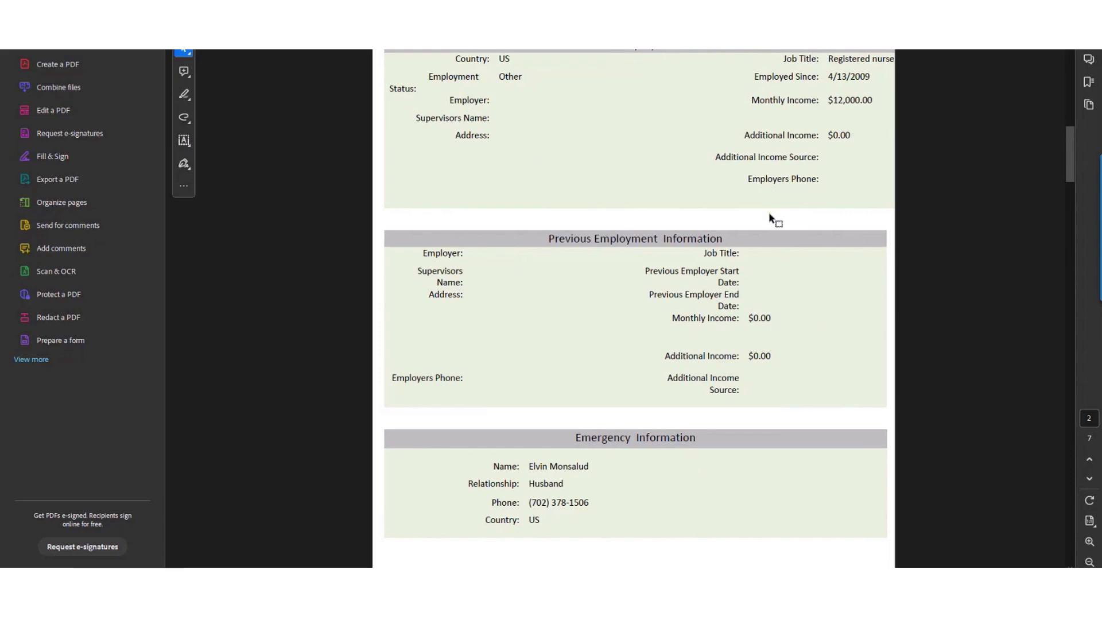
scroll(769, 212, "down", 1)
scroll(769, 214, "down", 10)
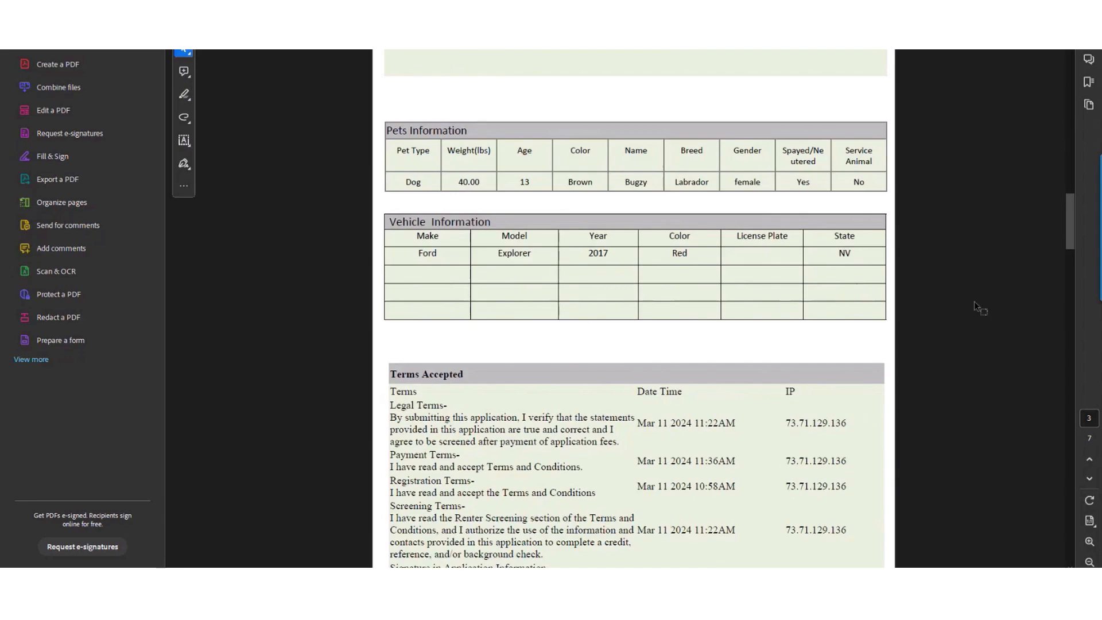
left_click_drag(1066, 223, 1066, 297)
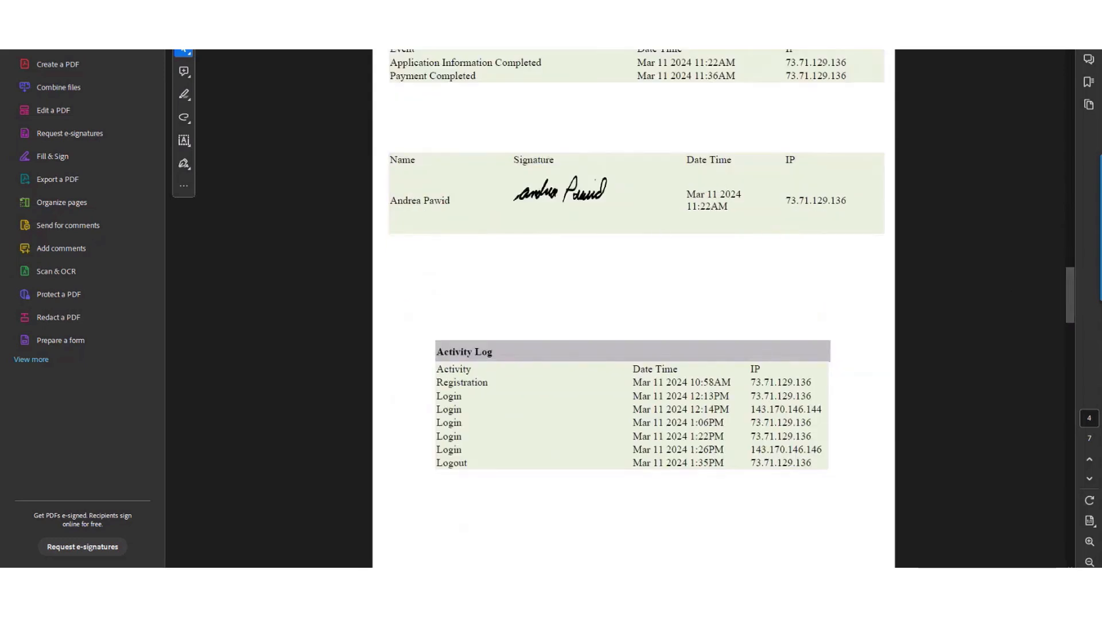
Back in CRM Flex, open the Occupants list showing the applicant's spouse
key("alt+Tab")
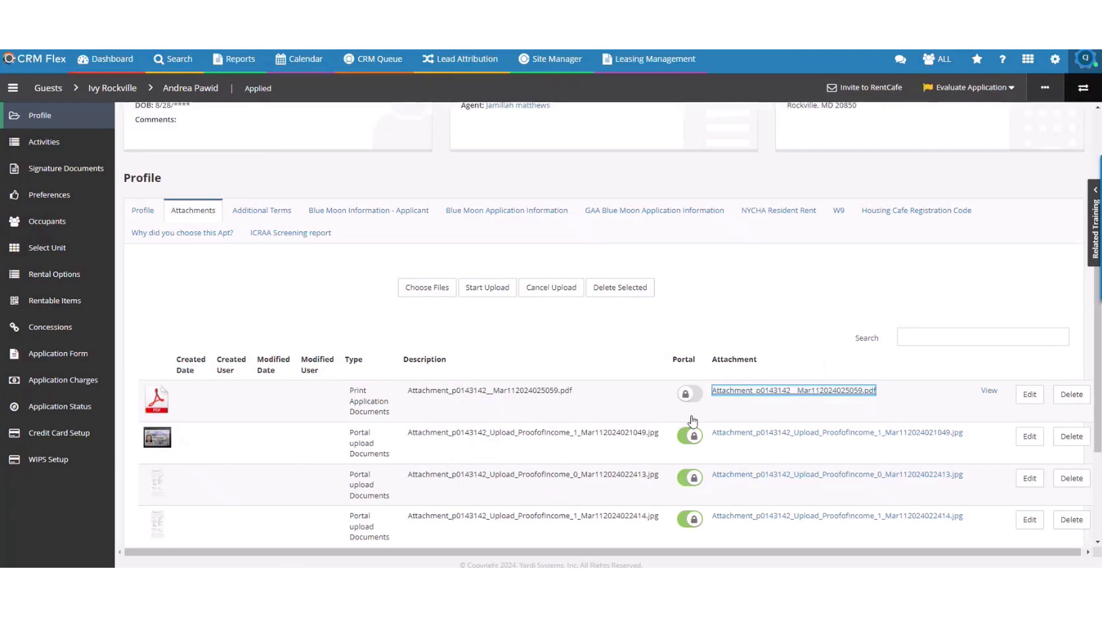
scroll(687, 421, "down", 3)
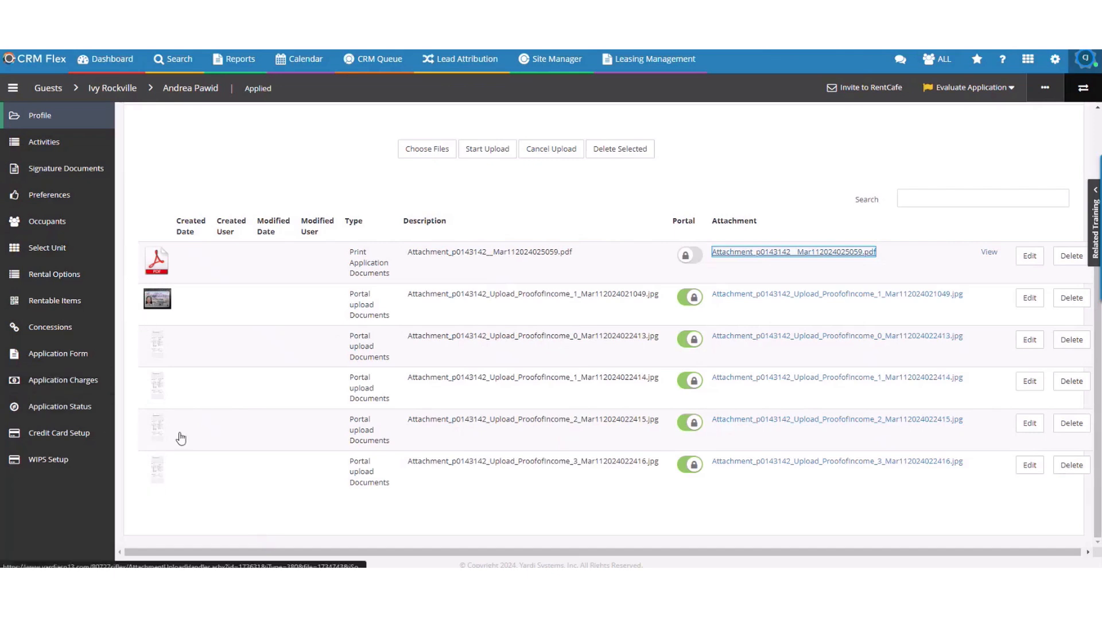
scroll(298, 446, "up", 5)
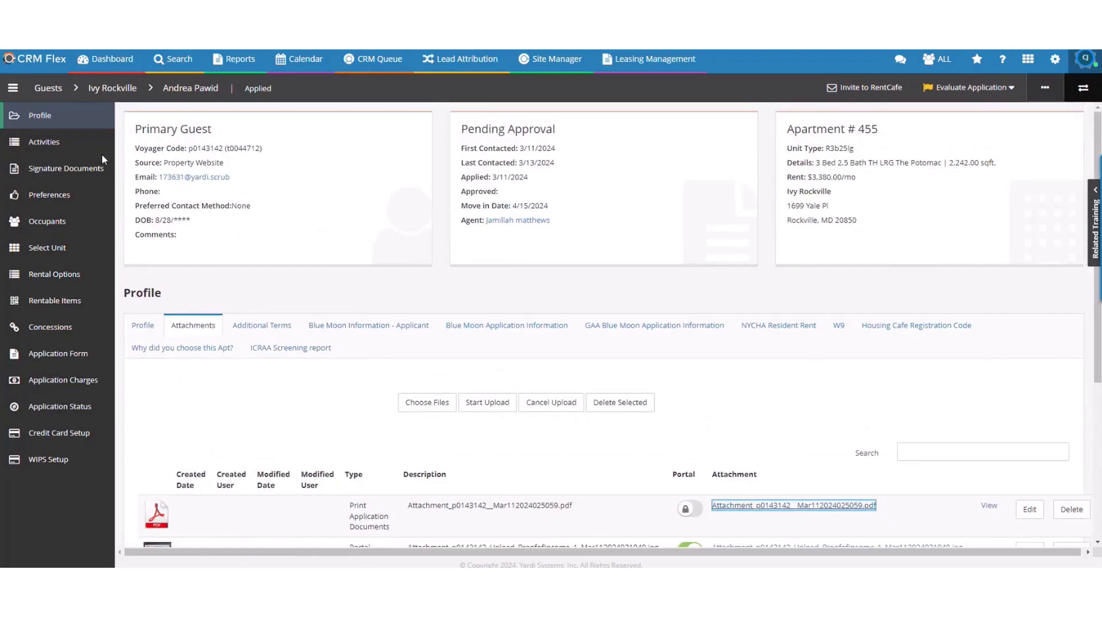
left_click(57, 225)
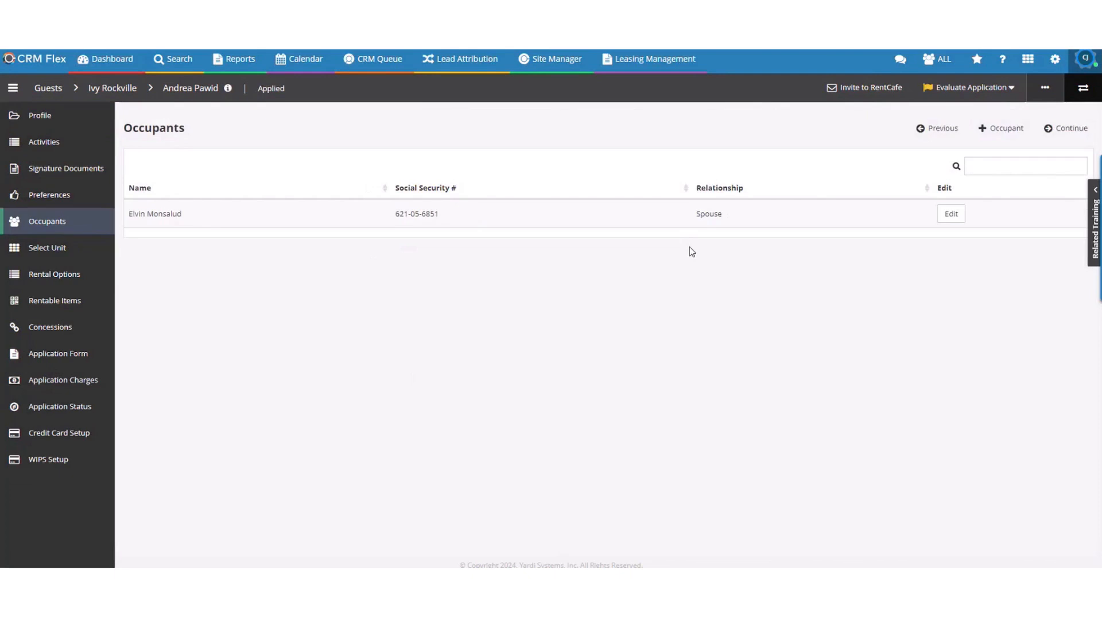
Open the spouse's row in the Occupants list for editing to reach its attachments
left_click(950, 215)
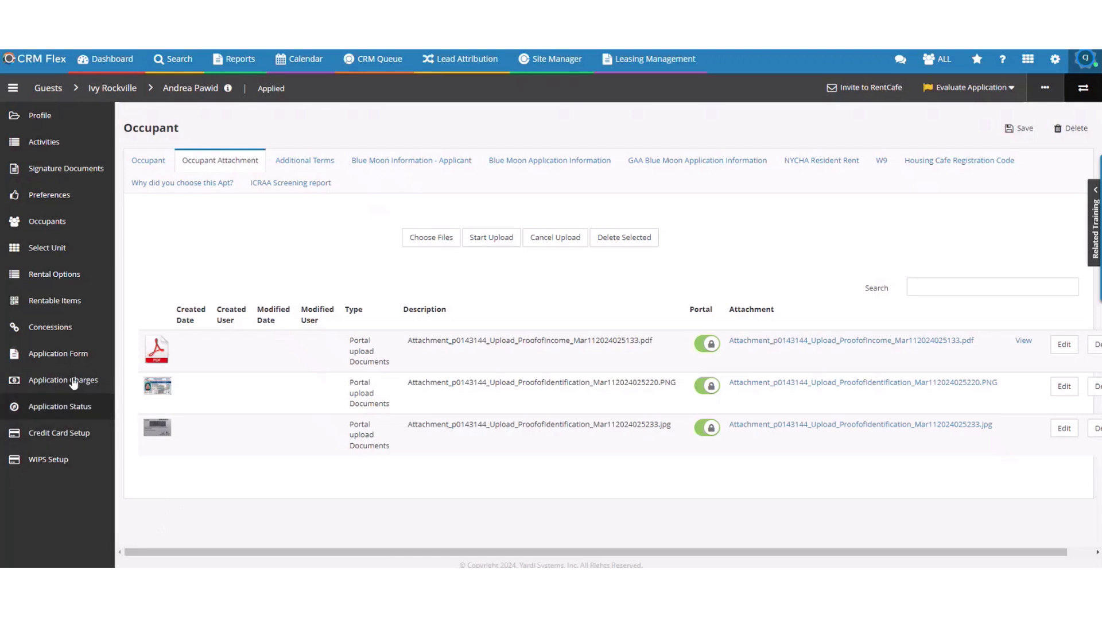
Go back to the Screening results from the extra application actions menu
left_click(1052, 89)
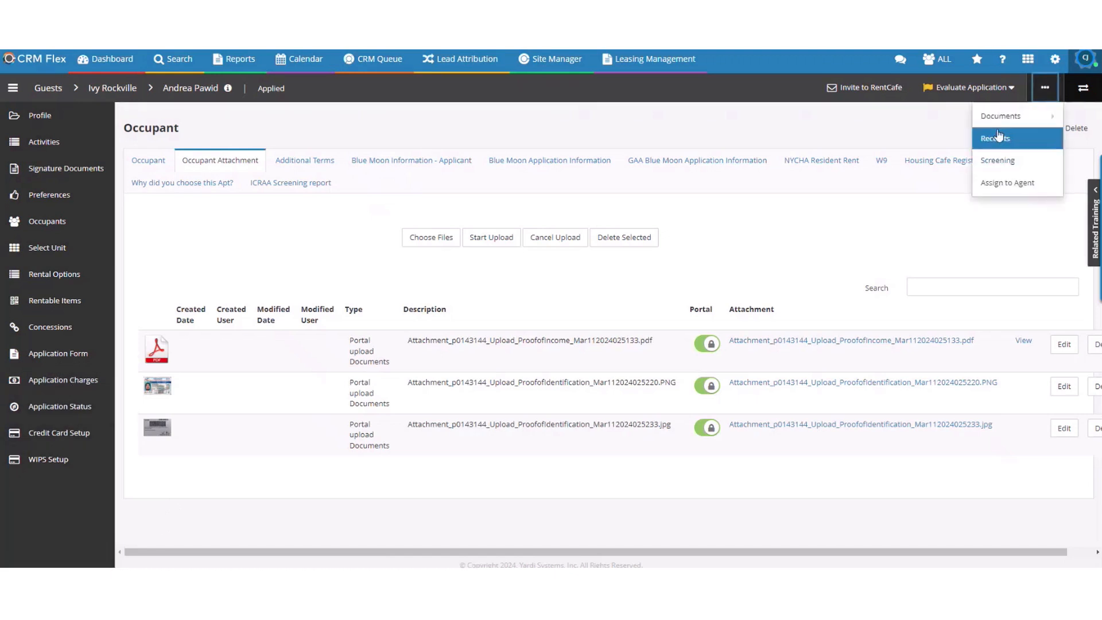
left_click(1001, 172)
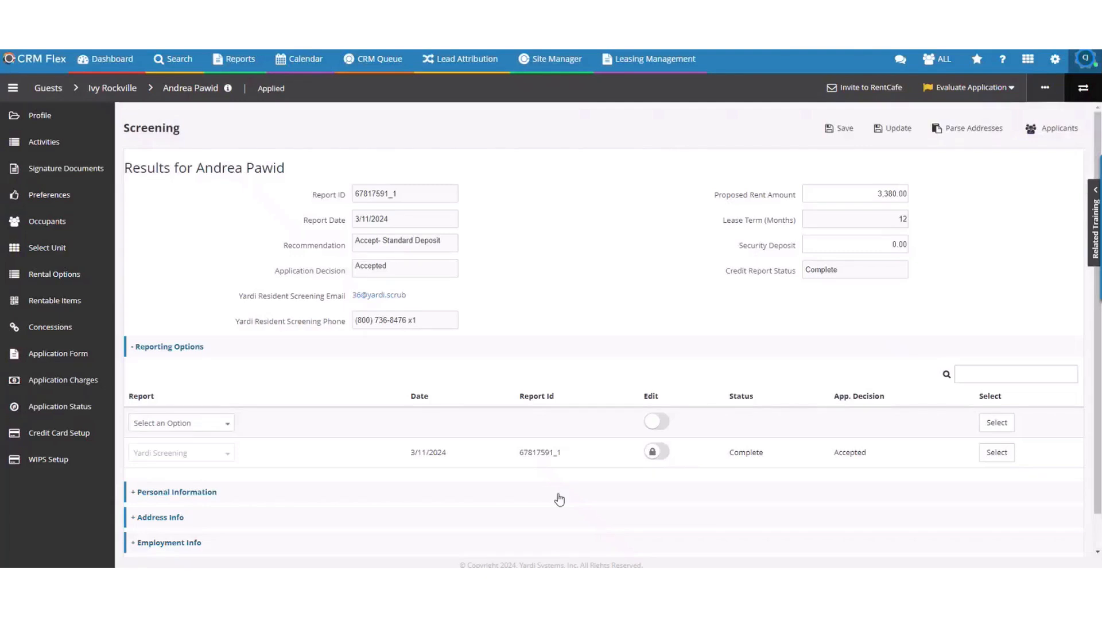
scroll(536, 387, "down", 1)
scroll(536, 386, "up", 1)
Expand the applicant's Personal Information and review photo ID verified YES and Current Rent 3,120.00
left_click_drag(198, 170, 284, 169)
scroll(191, 451, "down", 1)
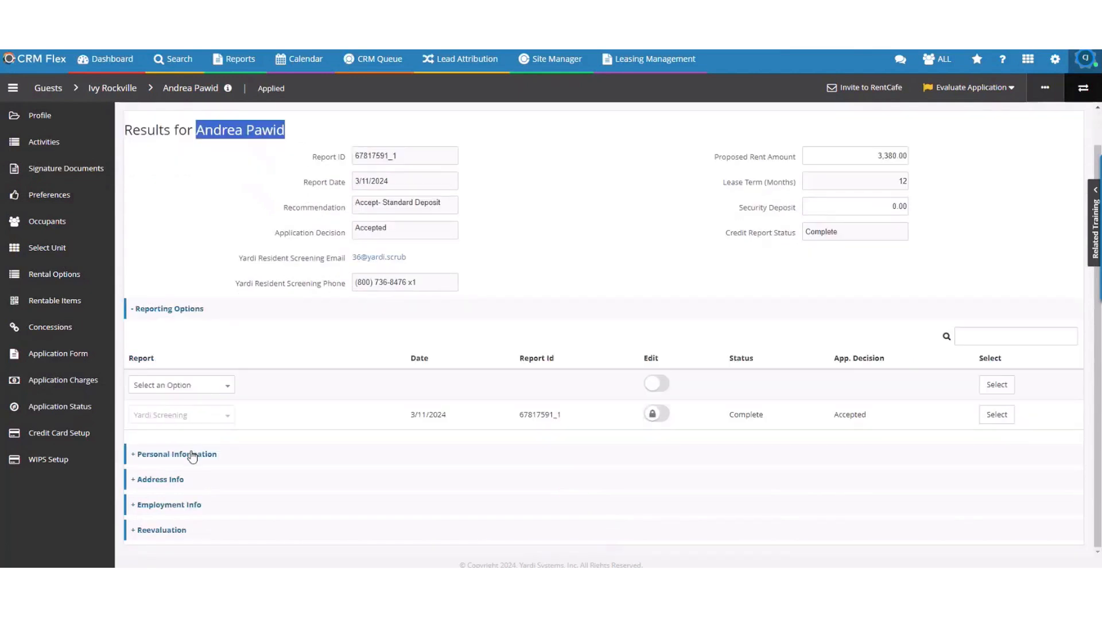
left_click(191, 453)
scroll(338, 299, "down", 5)
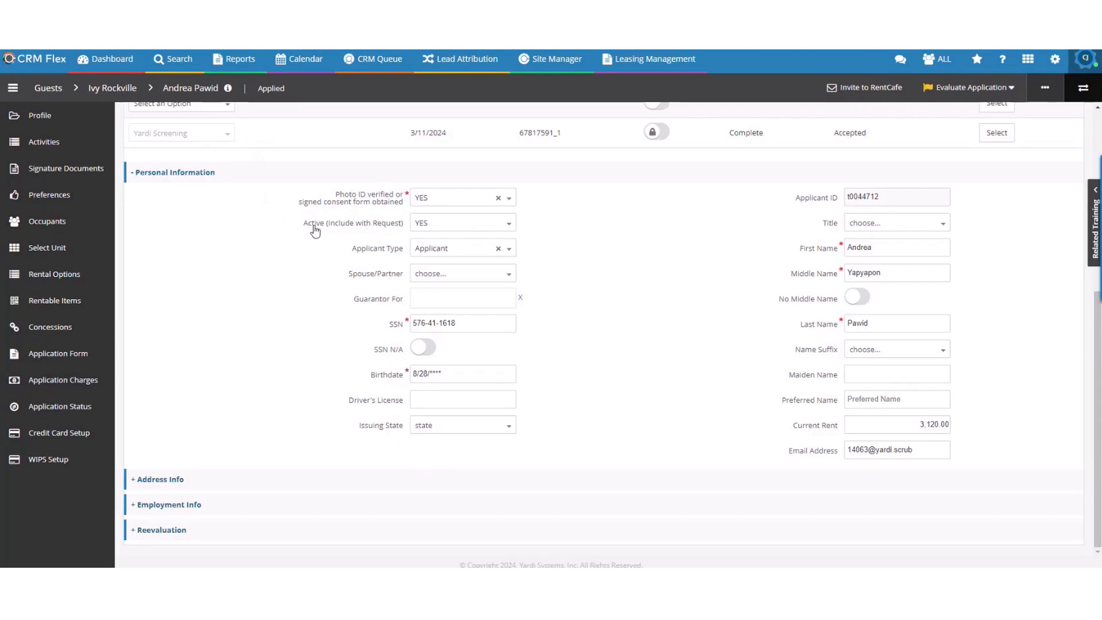
scroll(379, 241, "up", 1)
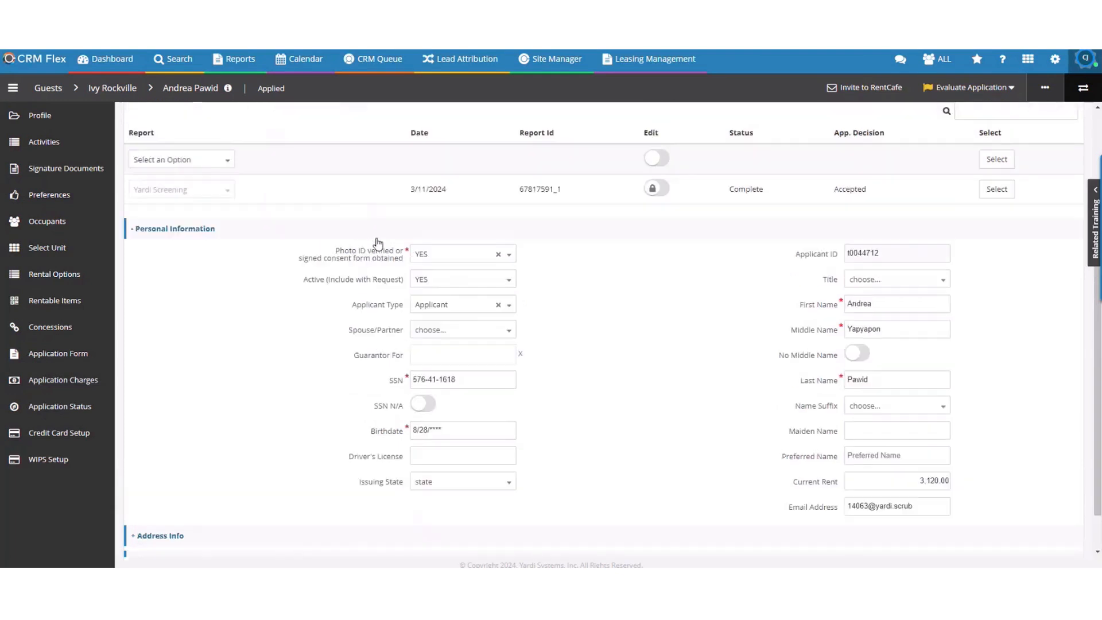
scroll(378, 243, "up", 5)
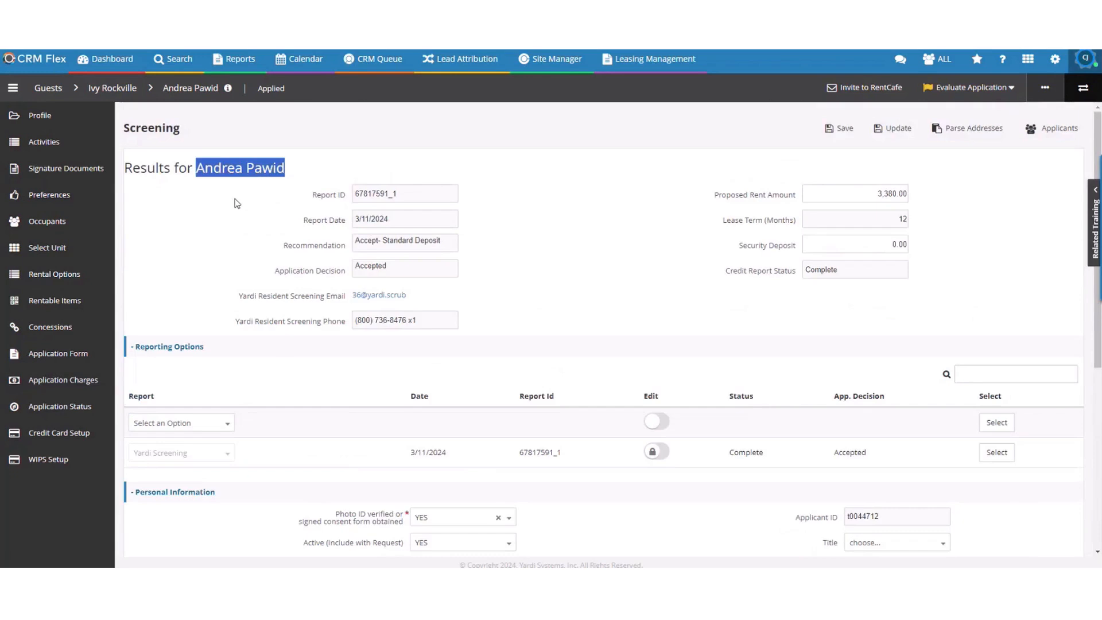
scroll(259, 216, "down", 5)
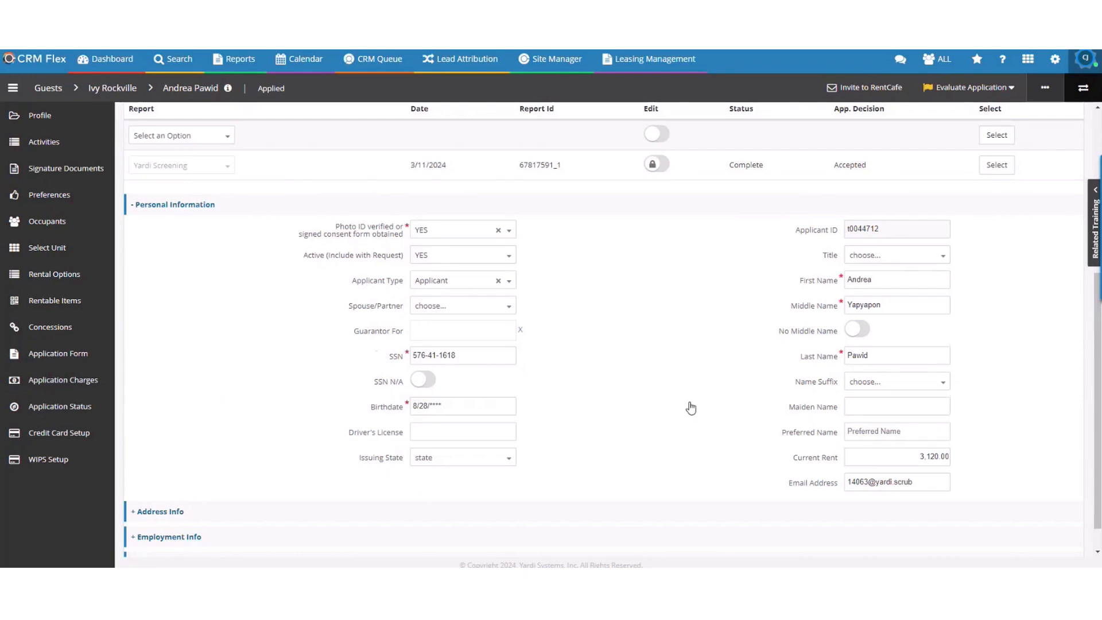
scroll(691, 408, "down", 1)
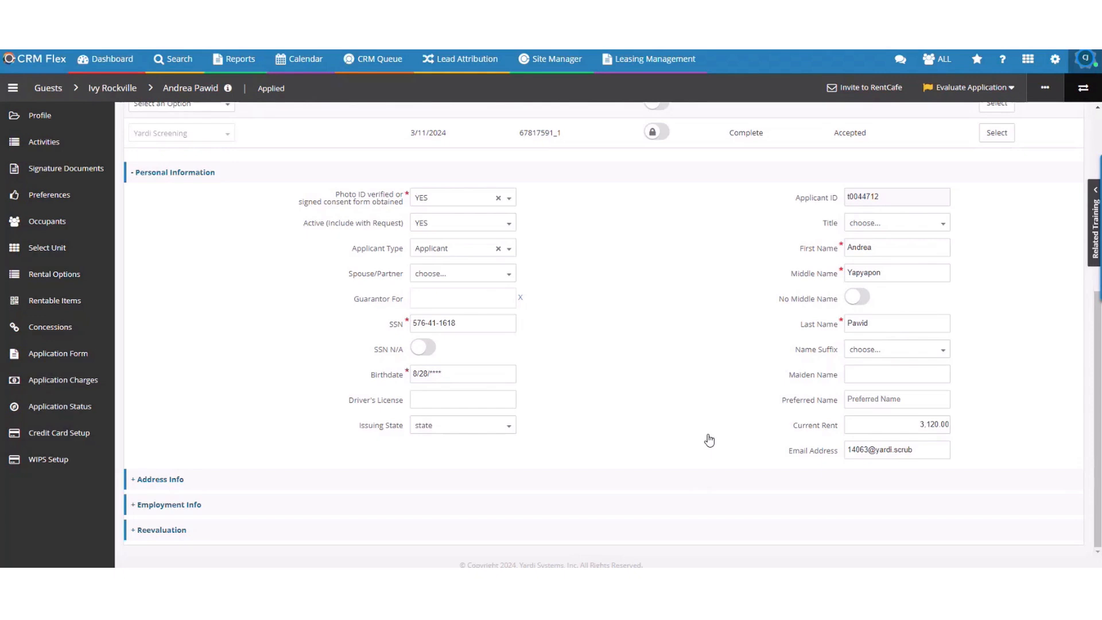
In Address Info, move 'circle' from the street name into the Street Type field
left_click(699, 487)
scroll(673, 338, "down", 6)
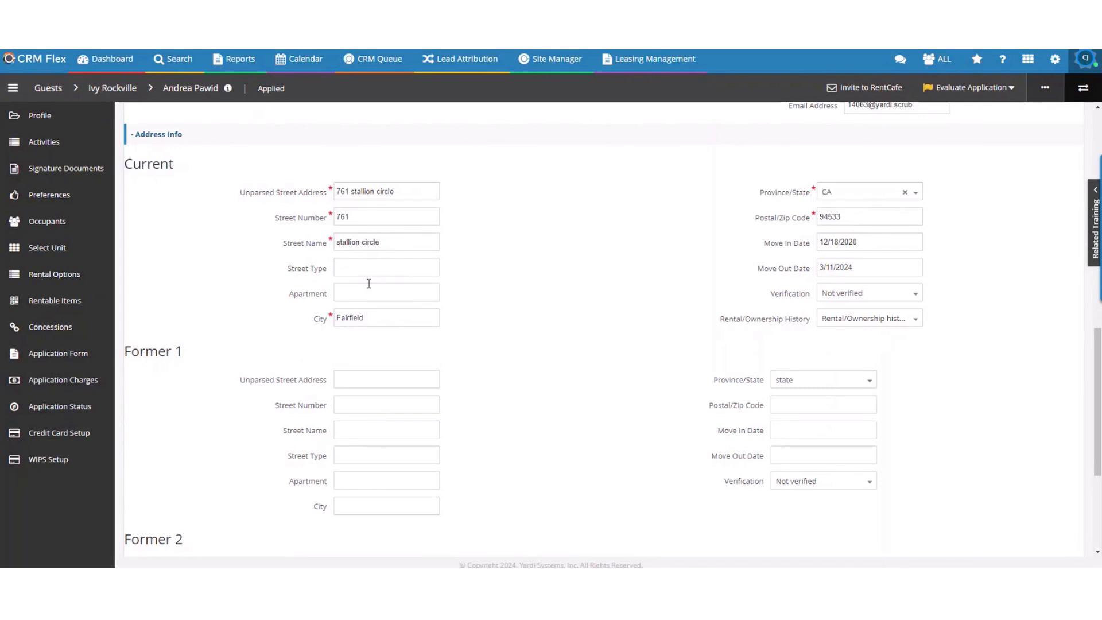
double_click(374, 243)
key("ctrl+c")
key("BackSpace")
key("Tab")
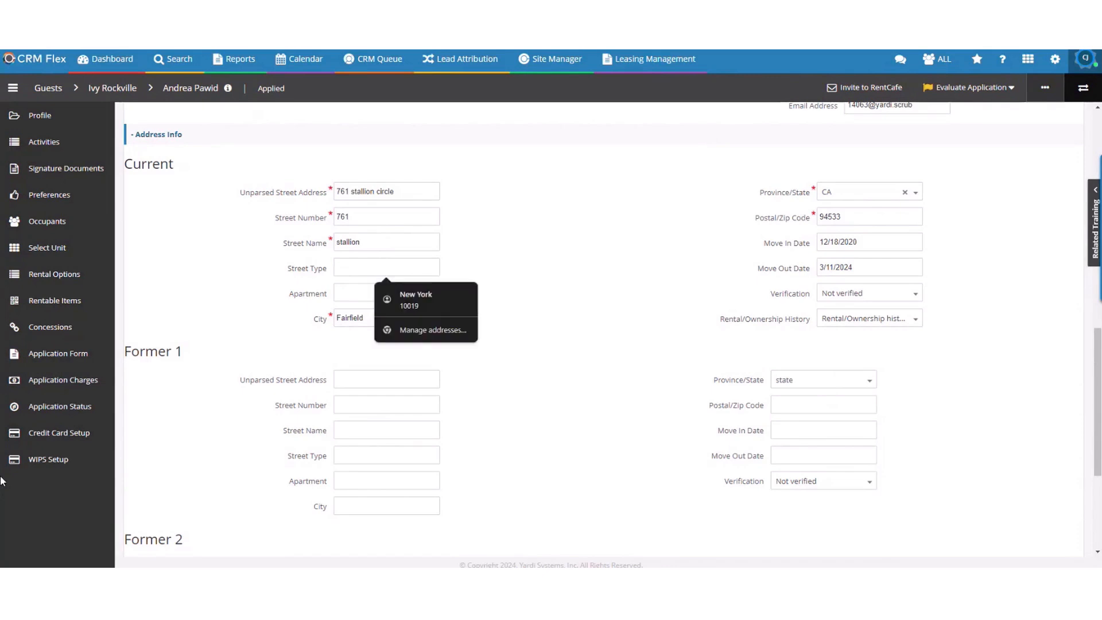
key("ctrl+v")
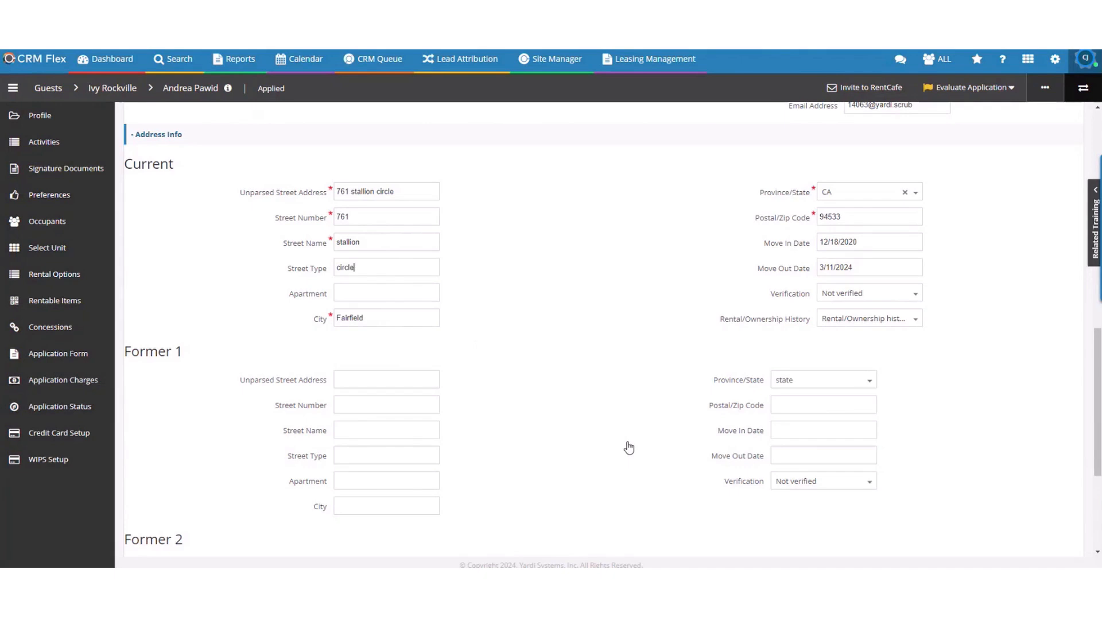
Save the screening record and scroll through the reloaded Personal Information
scroll(629, 447, "up", 15)
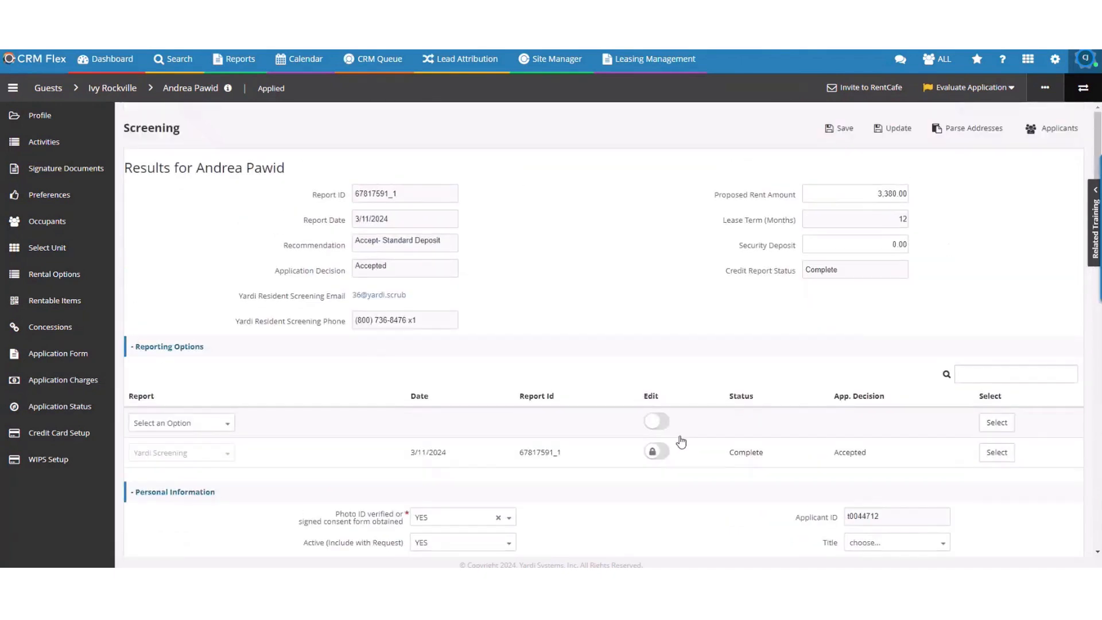
left_click(836, 128)
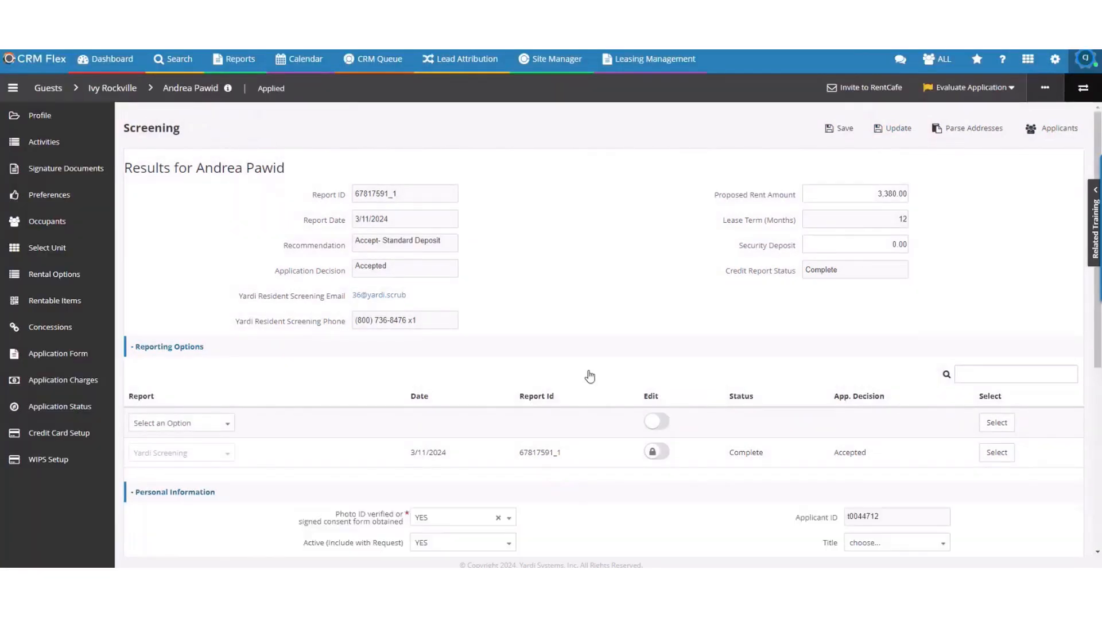
scroll(587, 375, "down", 5)
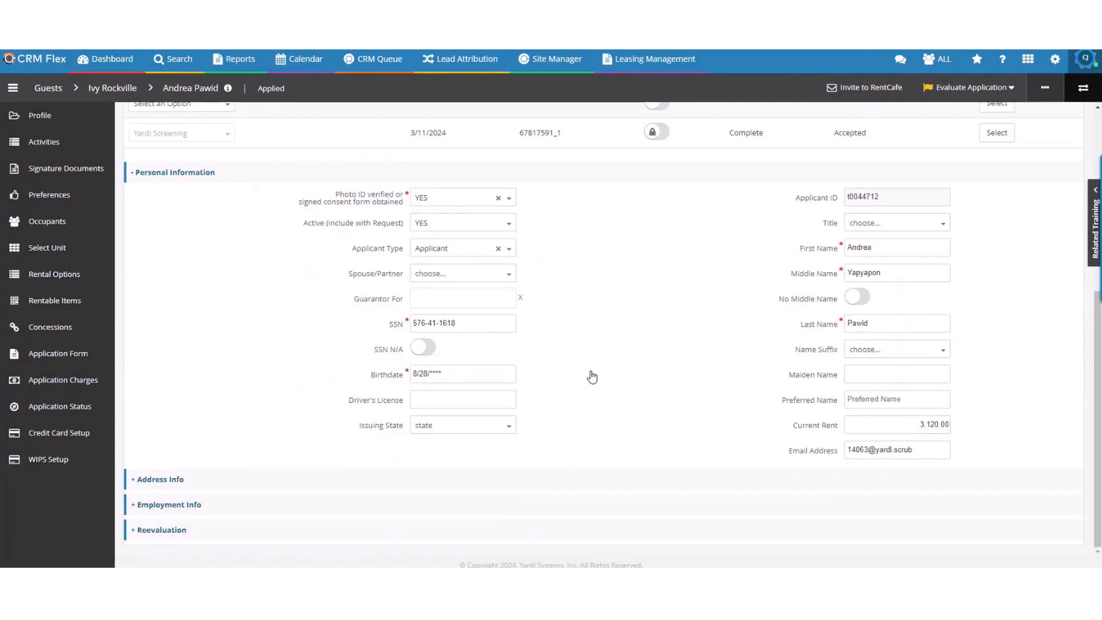
Collapse Personal Information and expand the Address Info, Employment Info and Reevaluation sections
left_click(707, 179)
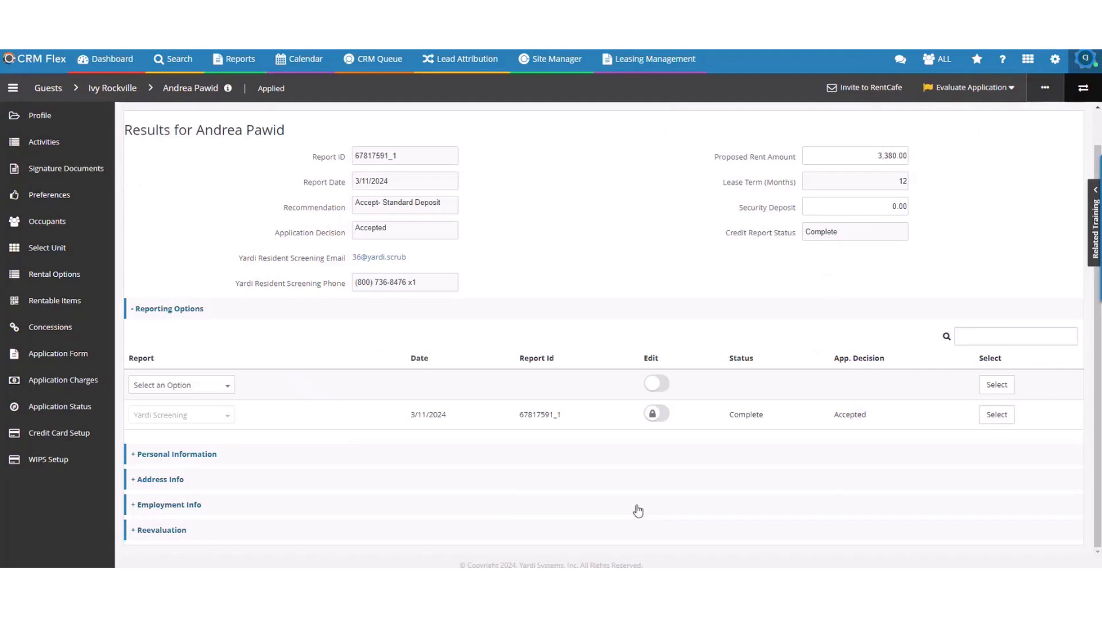
left_click(299, 485)
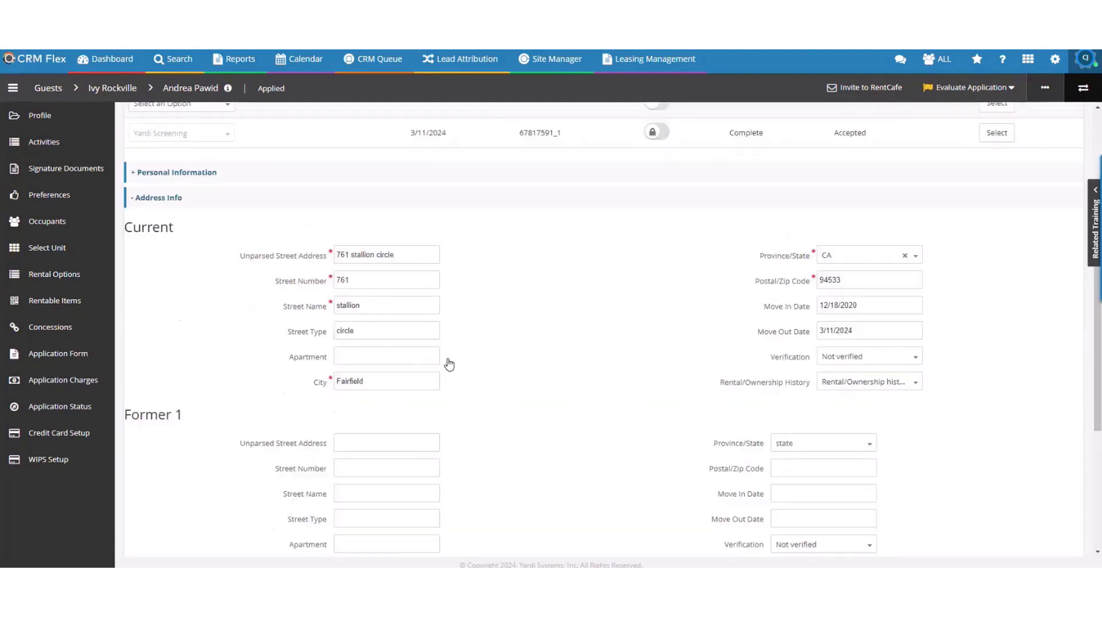
scroll(449, 364, "down", 2)
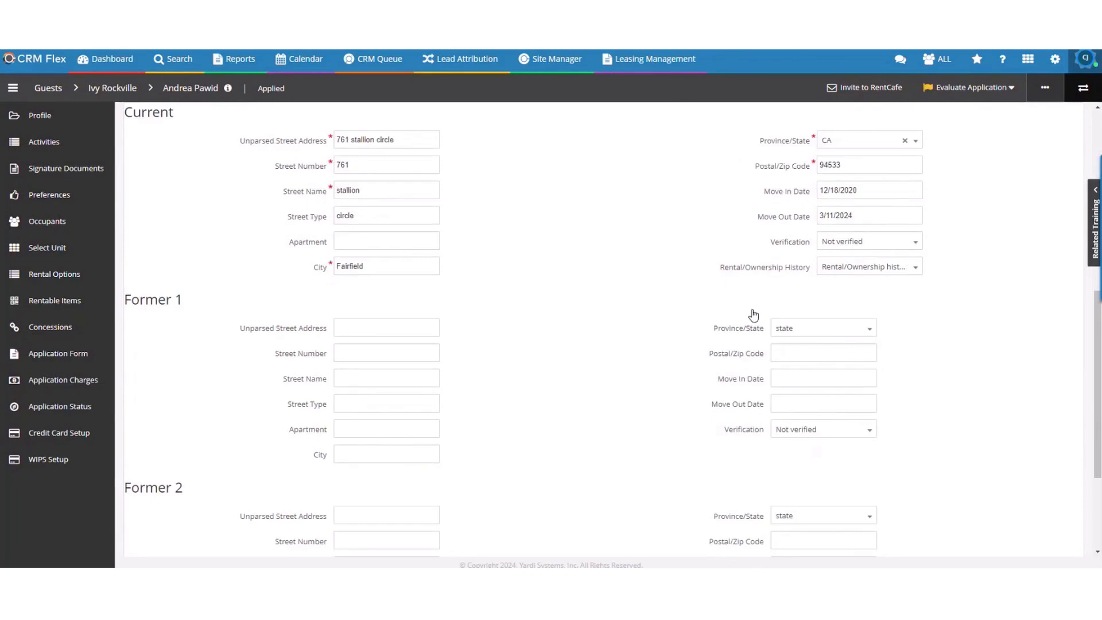
scroll(624, 343, "down", 3)
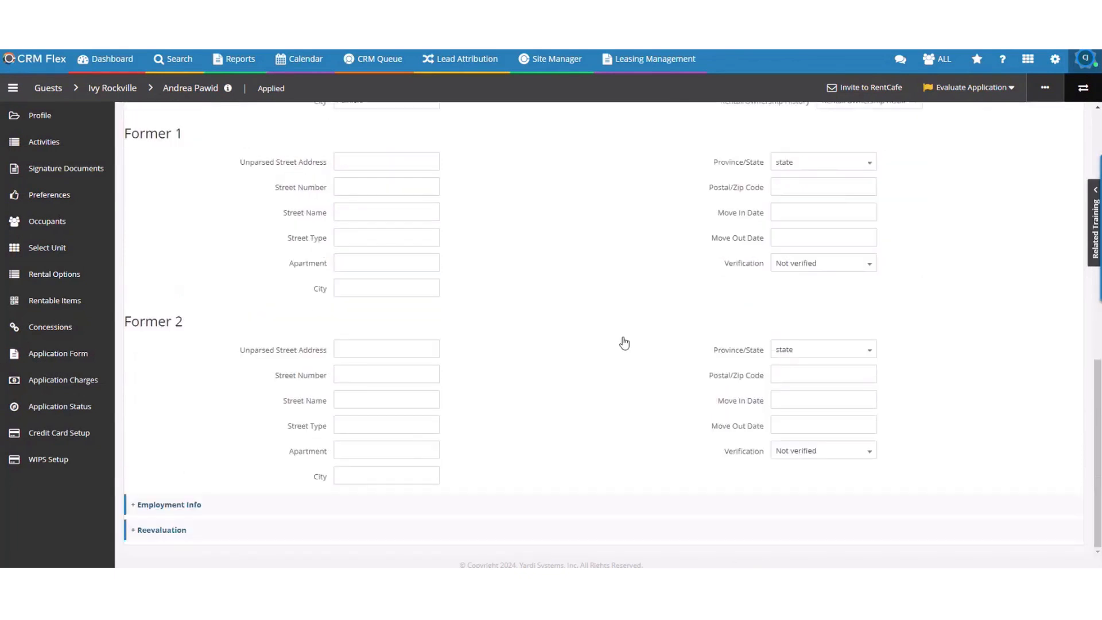
left_click(581, 506)
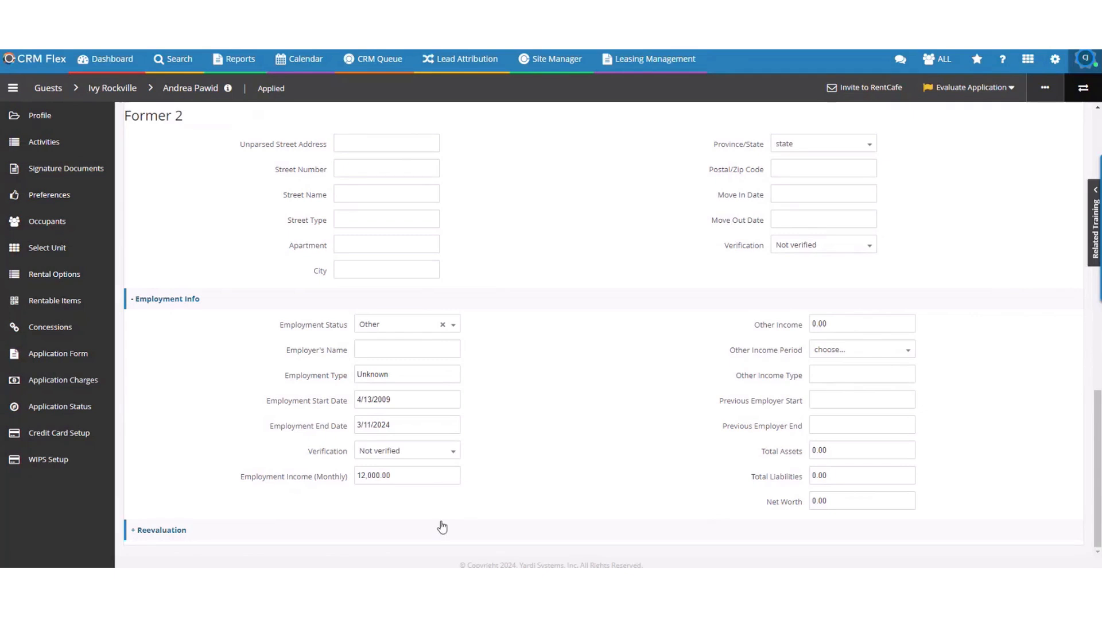
left_click(583, 533)
scroll(597, 453, "down", 1)
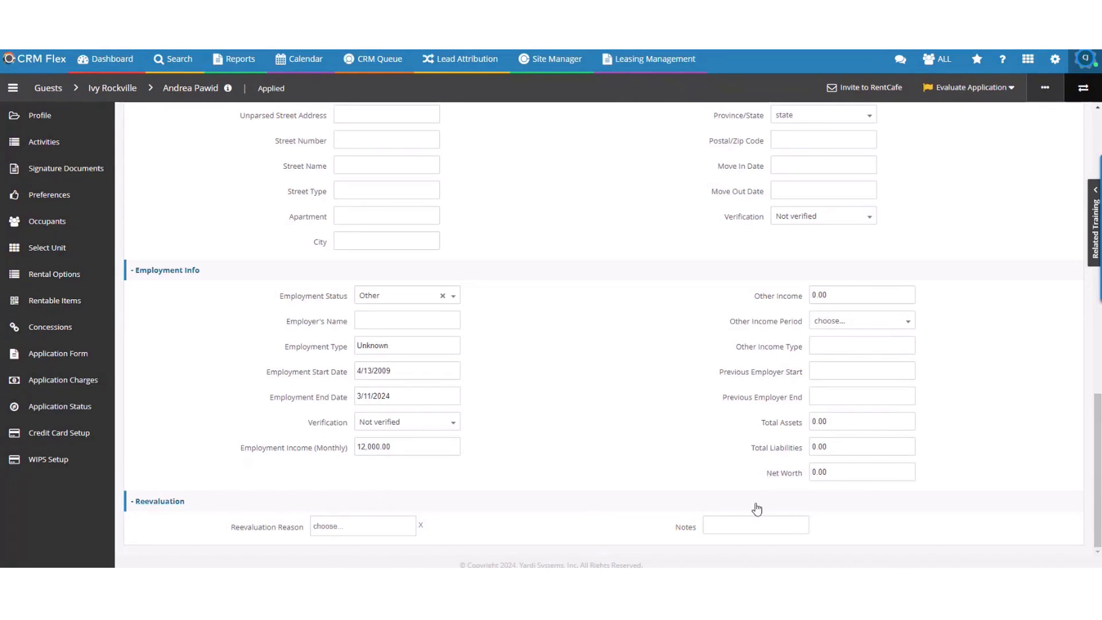
scroll(756, 509, "up", 8)
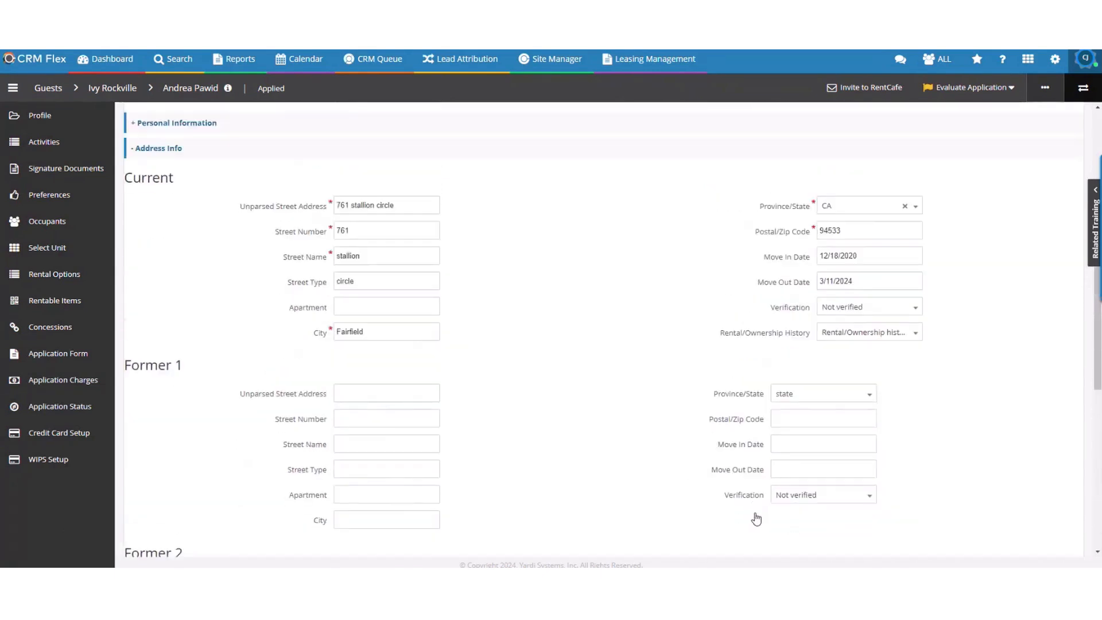
scroll(757, 519, "up", 6)
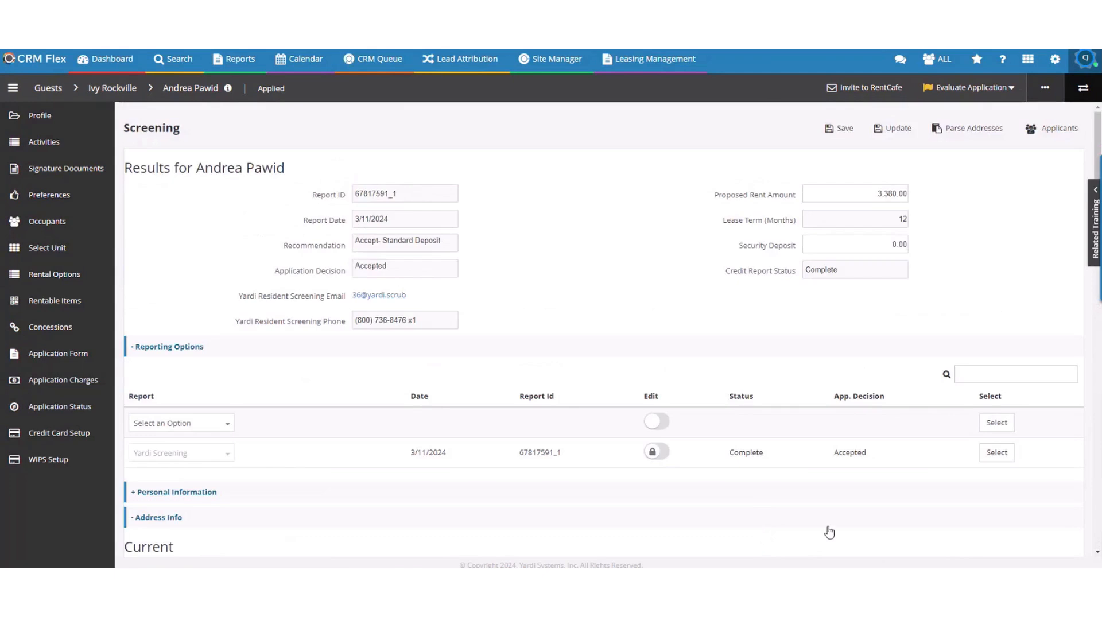
Show the Applicants list for the application, zooming the page out to fit more
left_click(1055, 132)
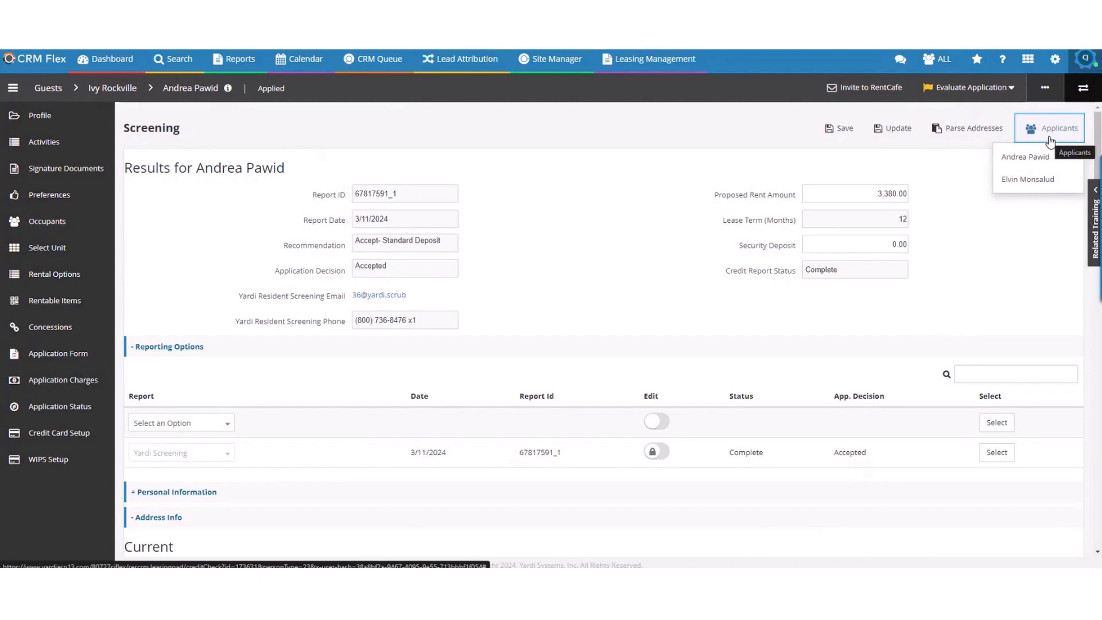
left_click(967, 181)
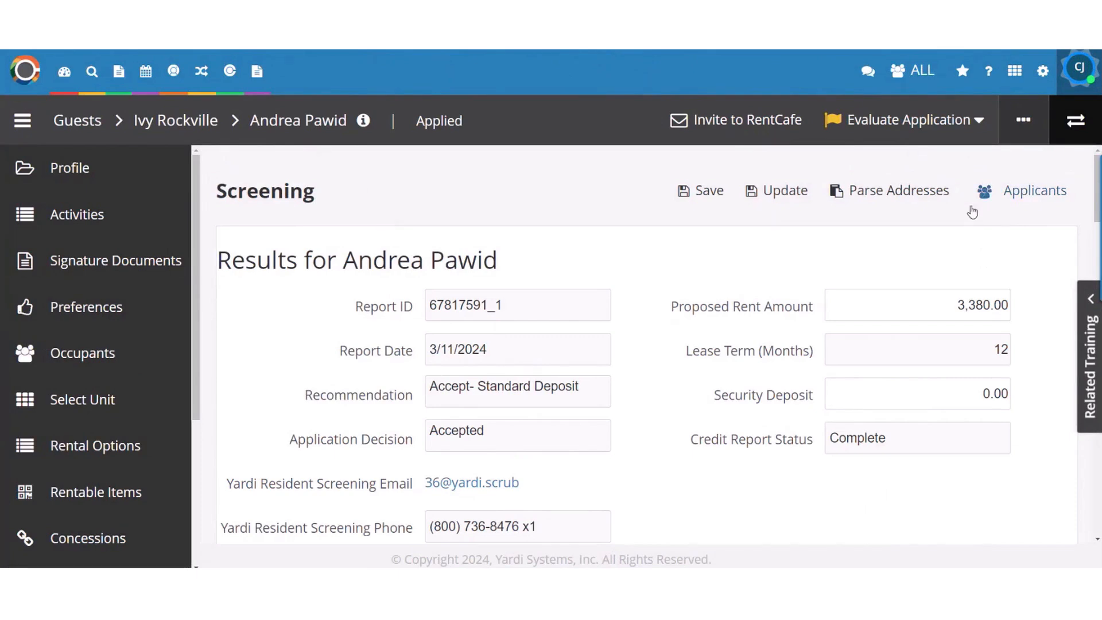
key("ctrl+minus")
key("ctrl+minus")
key("ctrl+minus")
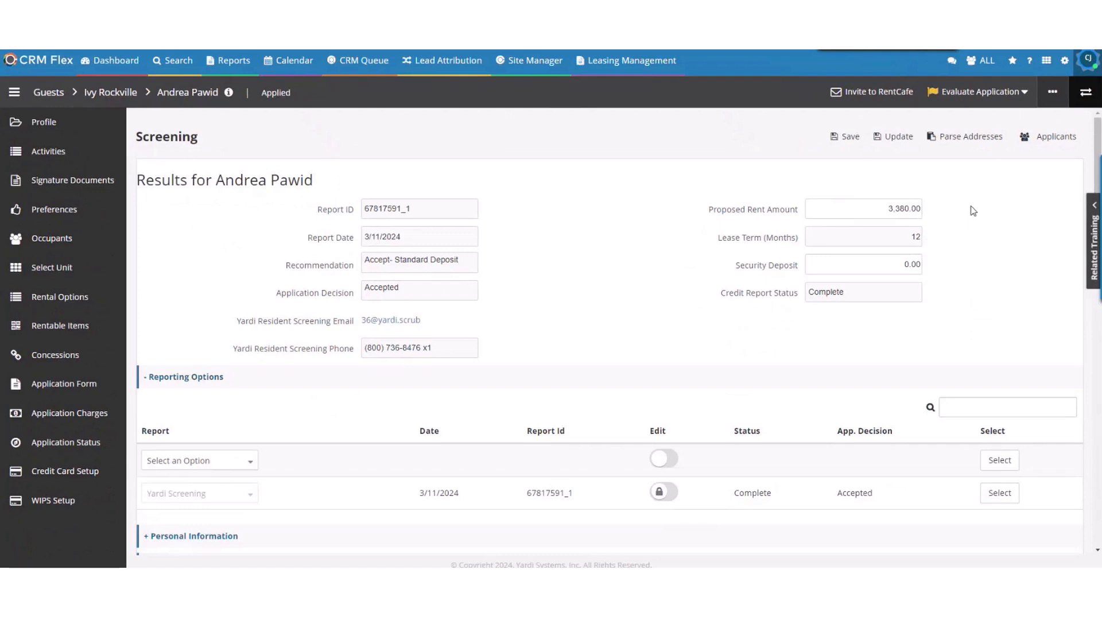
left_click(1038, 144)
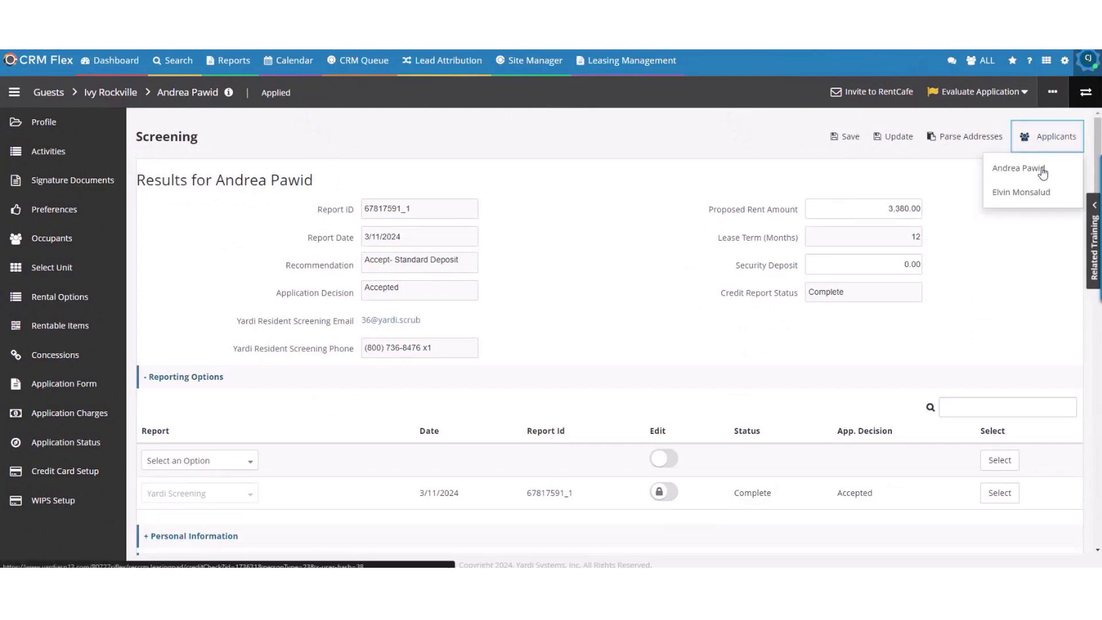
Switch the screening results to the spouse co-applicant and expand his Personal Information and Address Info
left_click(1036, 198)
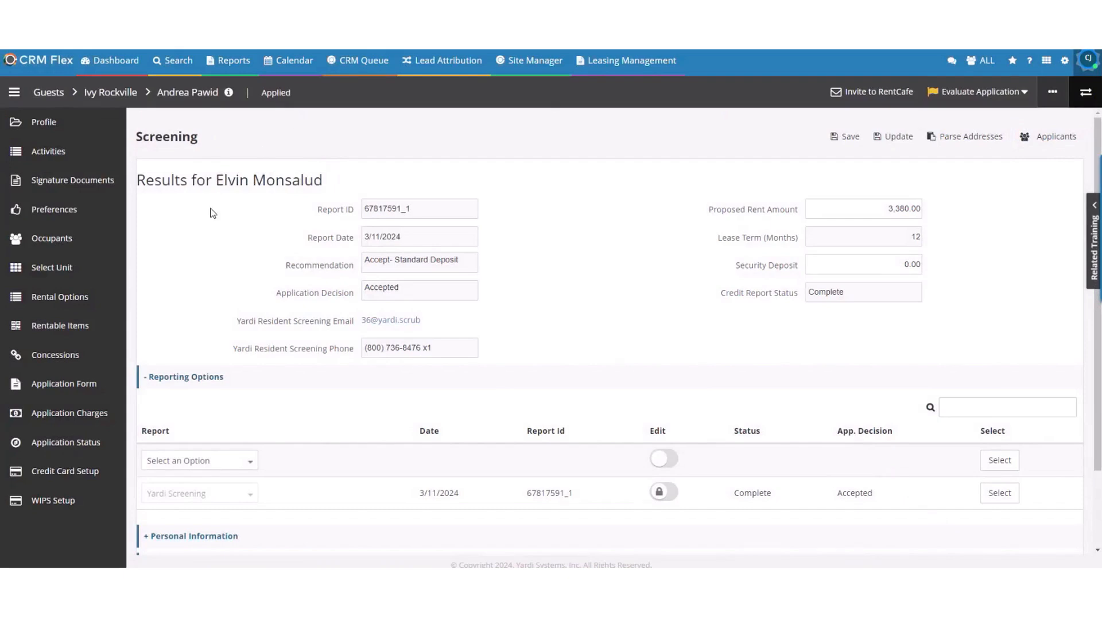
scroll(538, 311, "down", 2)
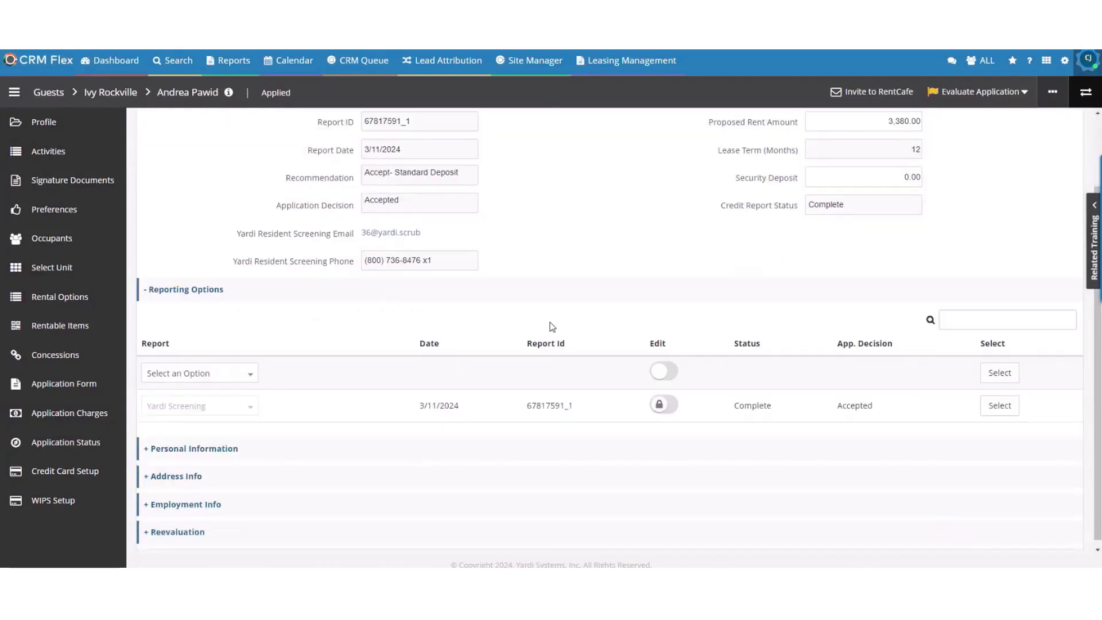
left_click(402, 454)
scroll(402, 453, "down", 5)
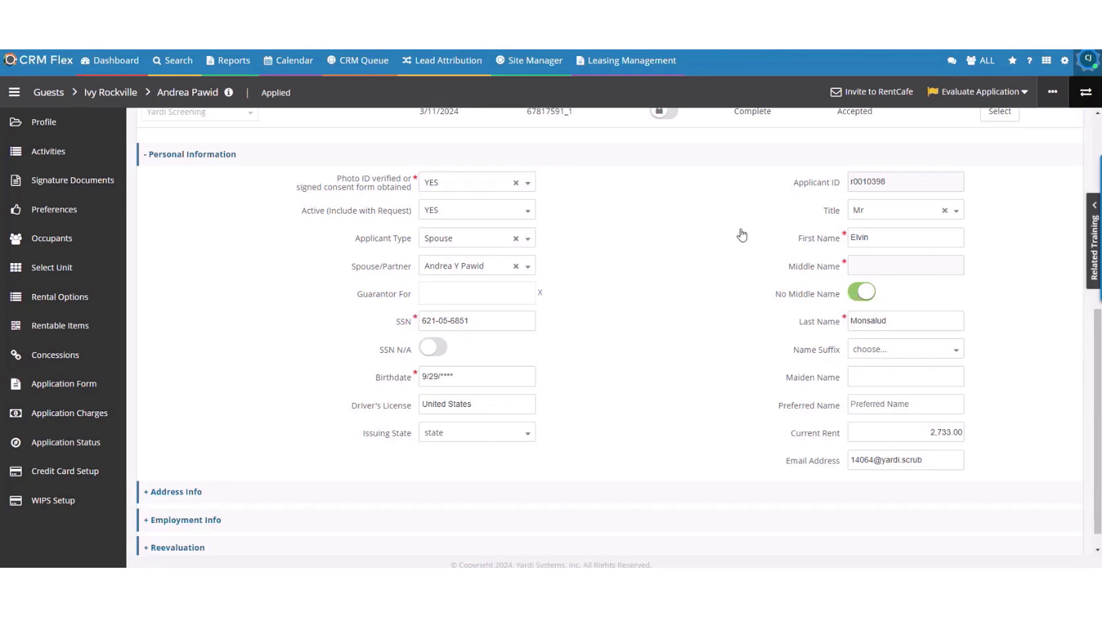
left_click(411, 491)
scroll(428, 565, "down", 3)
scroll(418, 383, "down", 2)
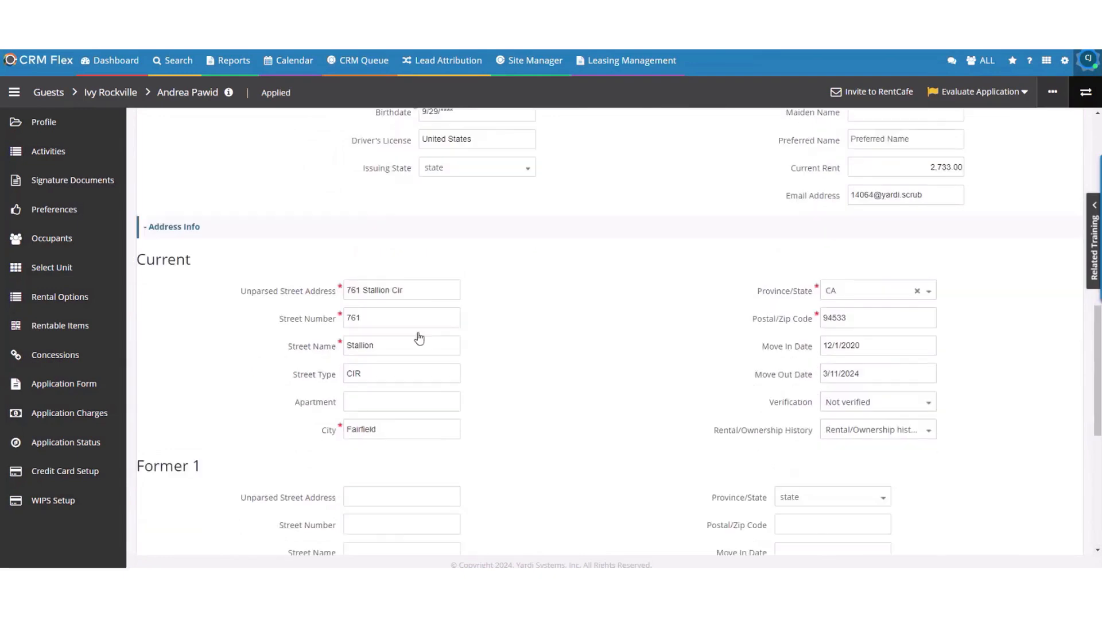
scroll(486, 357, "down", 2)
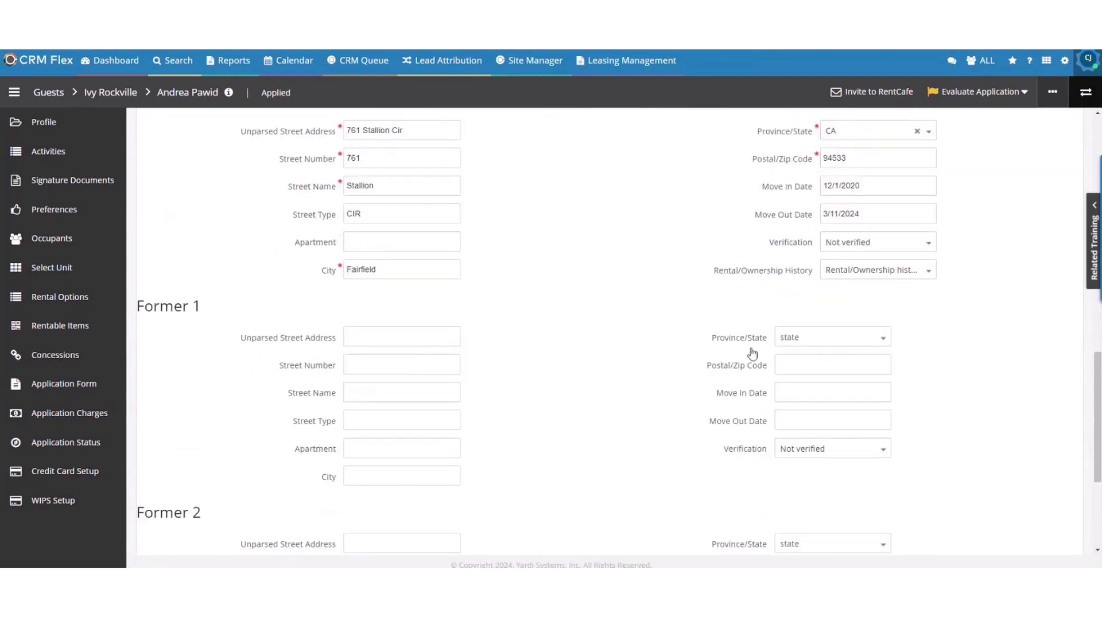
scroll(849, 381, "down", 4)
Check his monthly Employment Income, then collapse the employment, address and personal sections
left_click(594, 492)
scroll(583, 315, "down", 4)
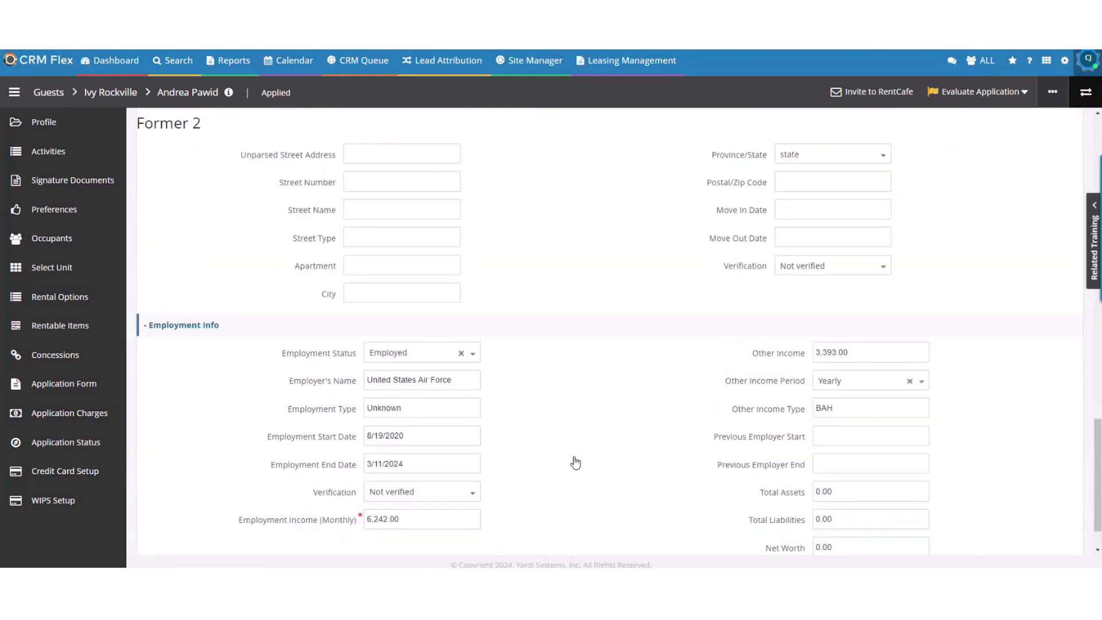
scroll(573, 465, "down", 1)
left_click(472, 465)
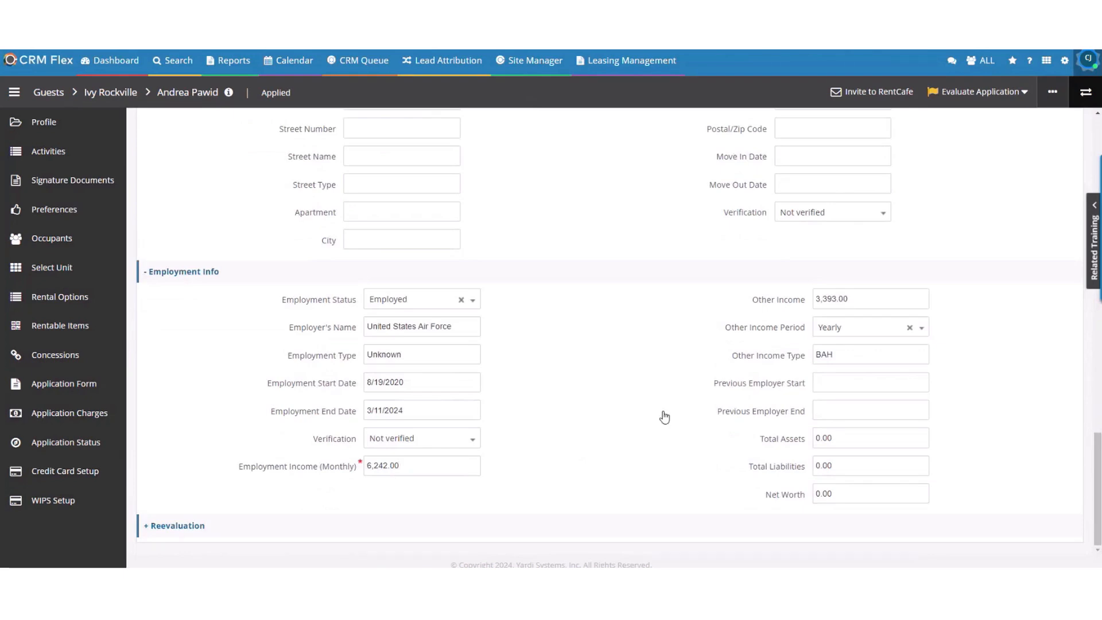
left_click(884, 275)
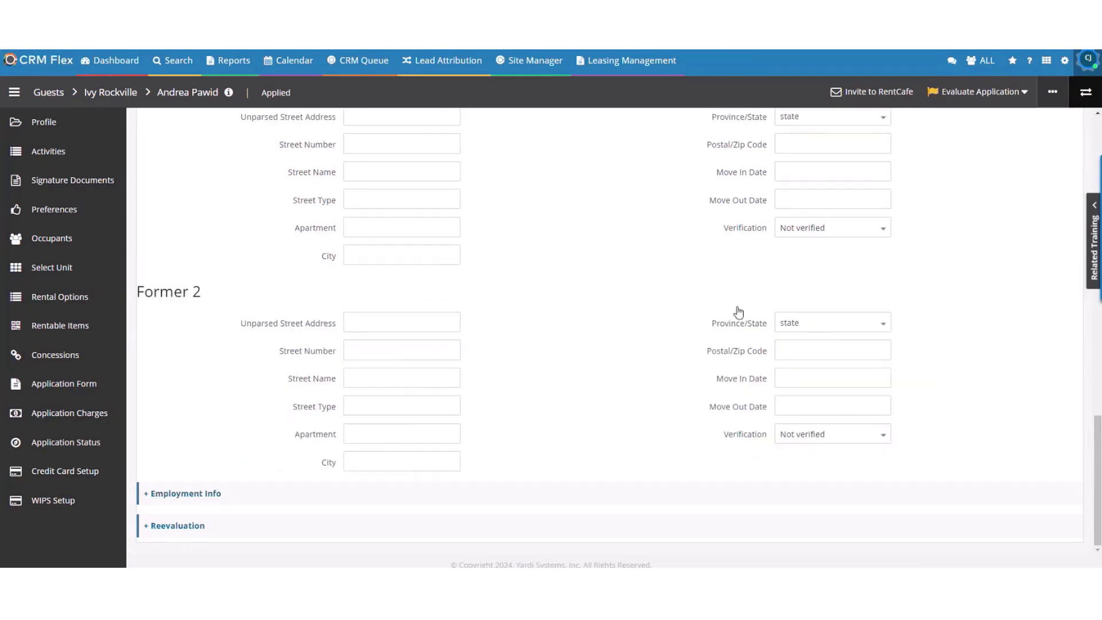
scroll(675, 356, "up", 6)
scroll(622, 151, "up", 2)
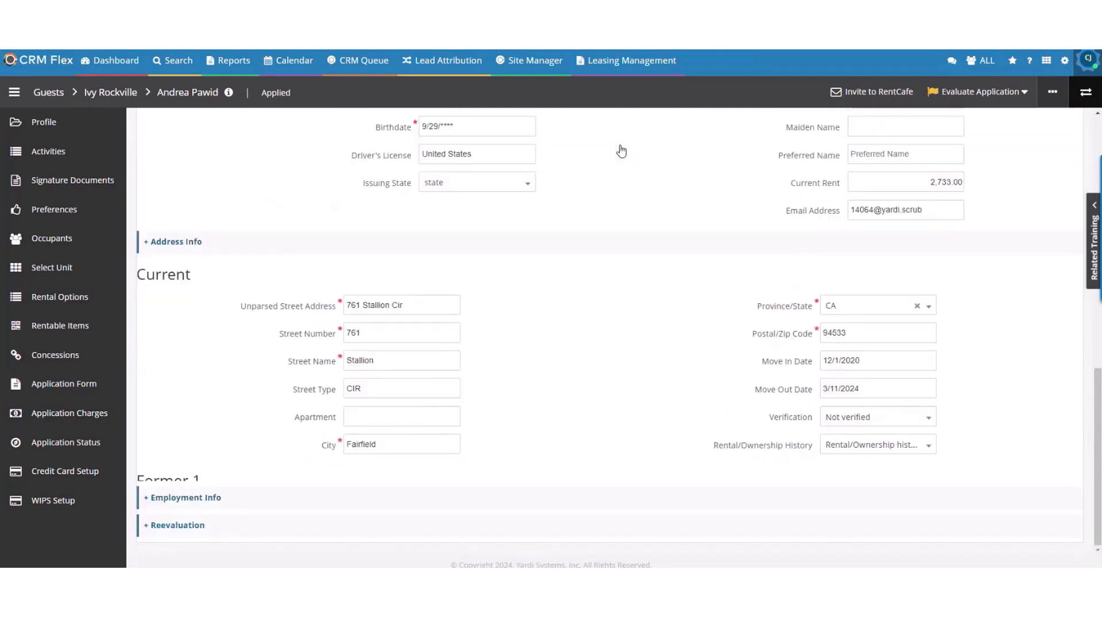
left_click(583, 143)
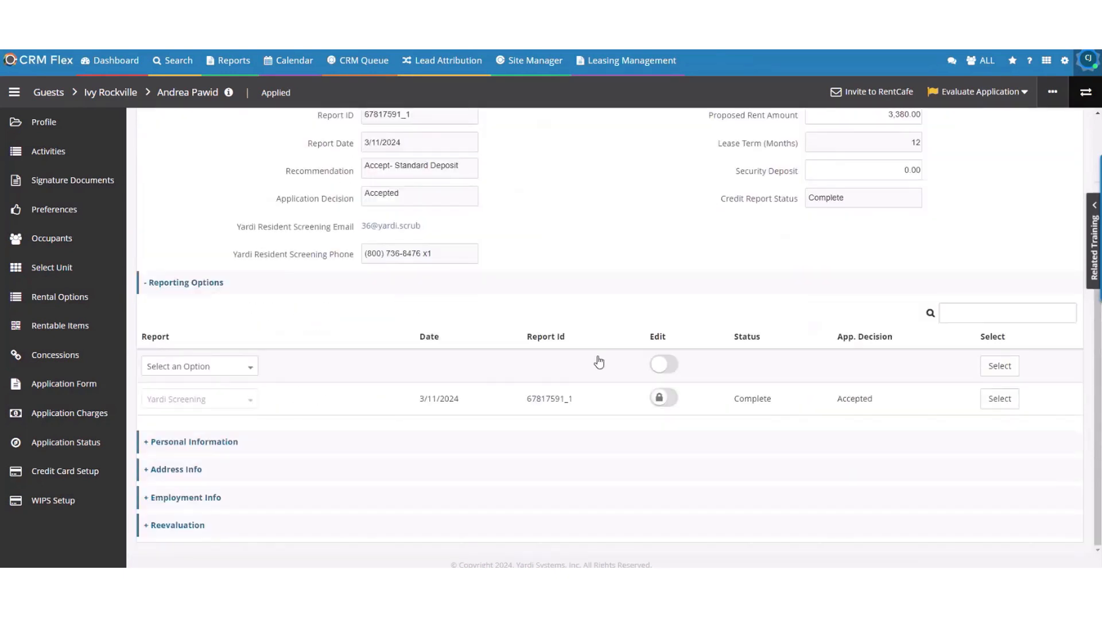
scroll(598, 362, "up", 2)
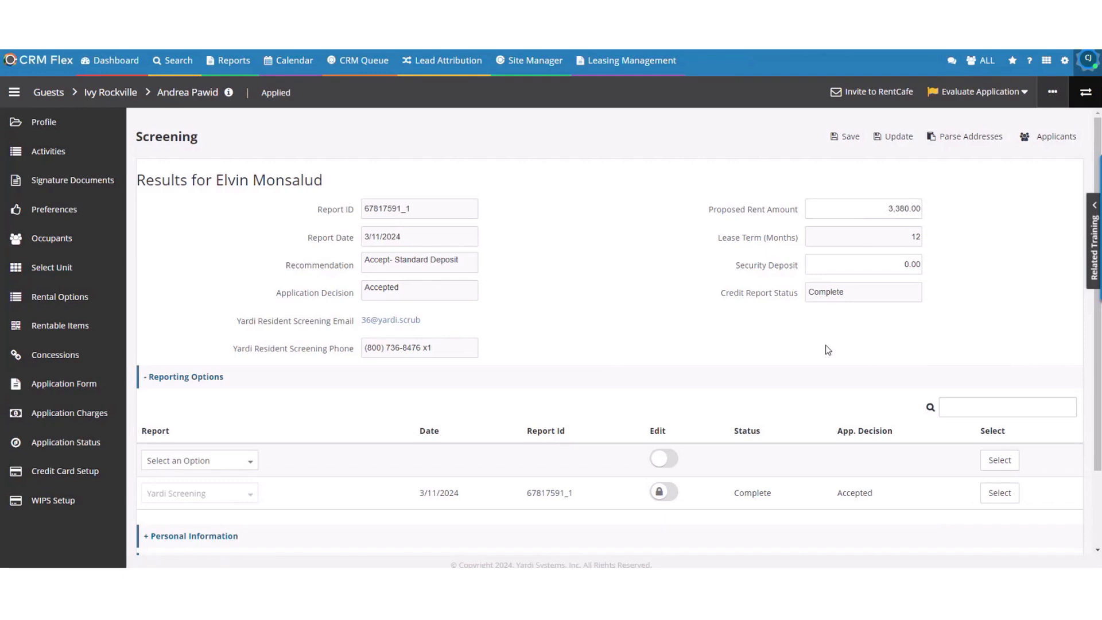
Request an Update of the co-applicant's screening with the latest Leasing Workflow data
scroll(828, 350, "down", 2)
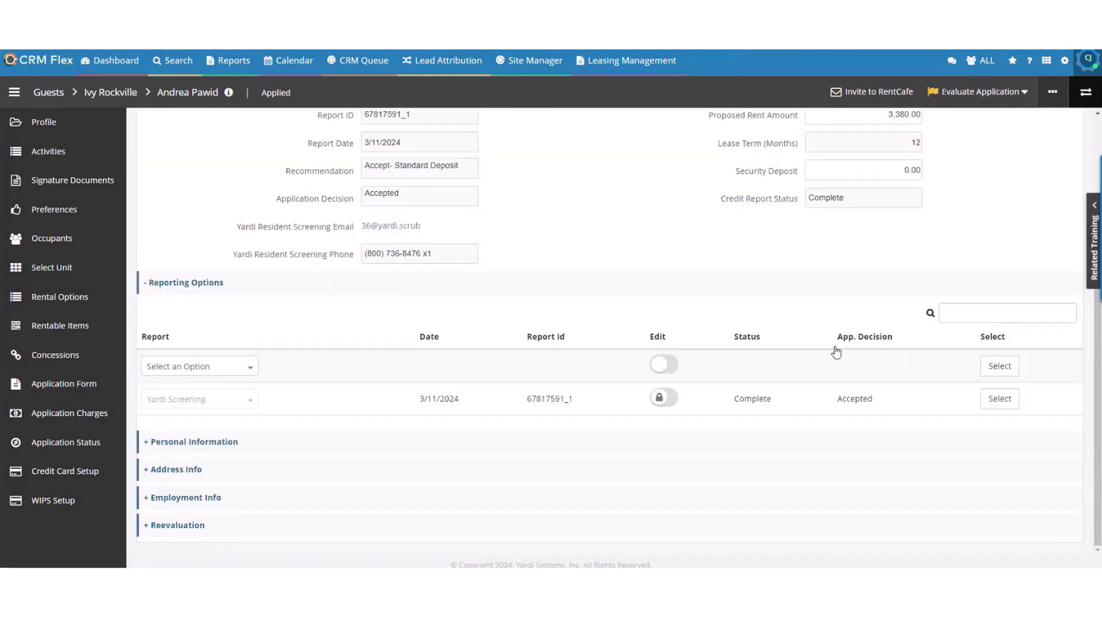
scroll(838, 345, "up", 2)
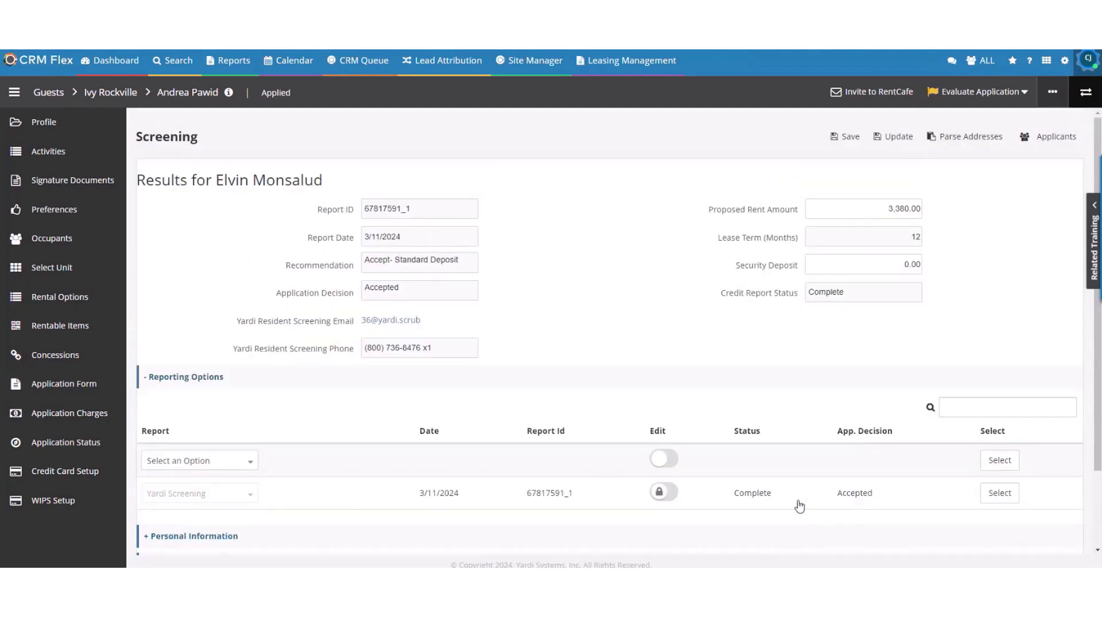
left_click(887, 141)
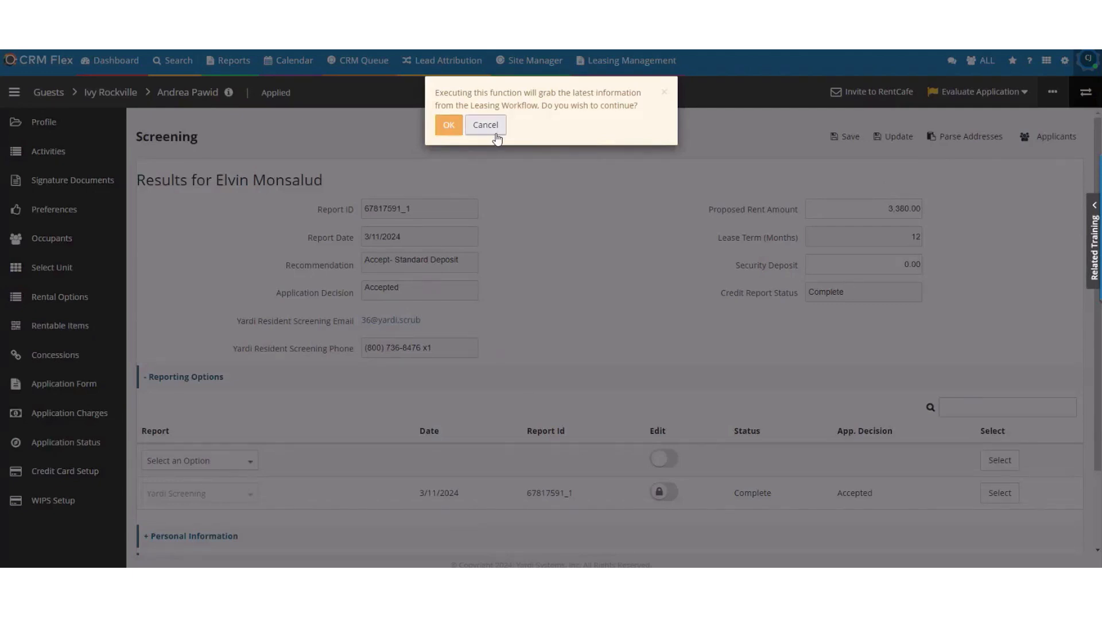
Dismiss the refresh prompt and expand Address Info to review the Current and Former 1 addresses
left_click(666, 95)
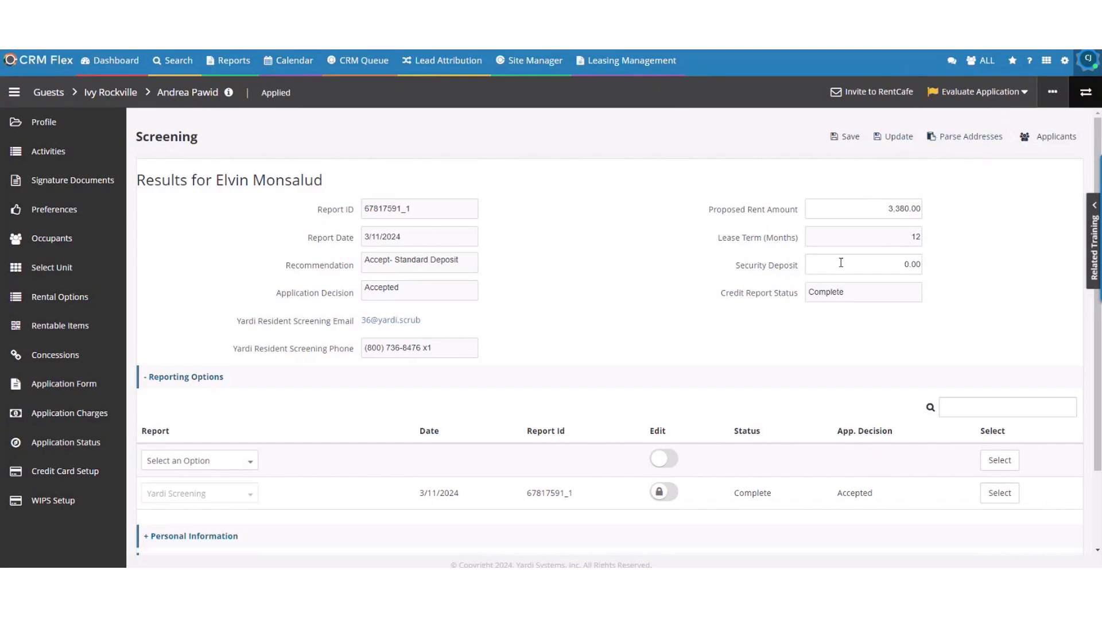
scroll(305, 481, "down", 2)
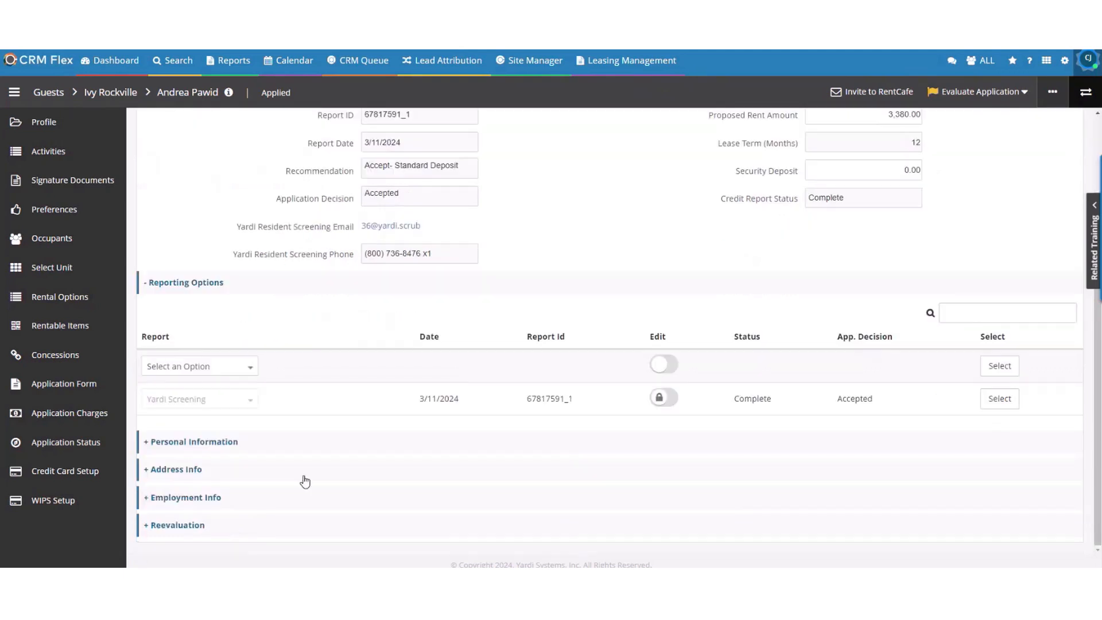
left_click(305, 481)
scroll(424, 327, "down", 5)
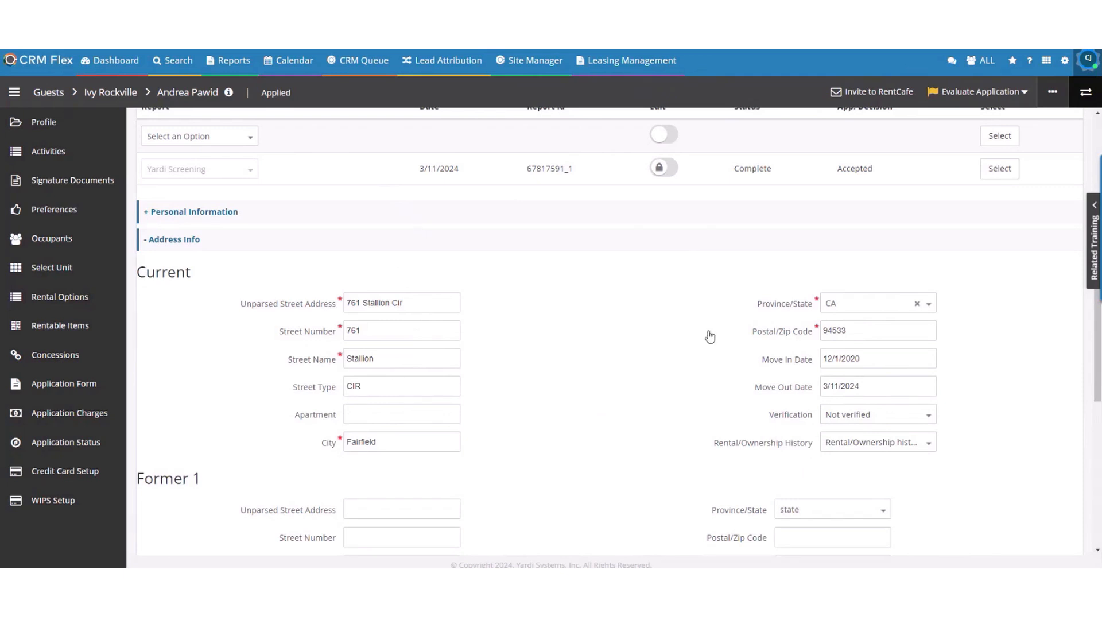
scroll(711, 337, "up", 5)
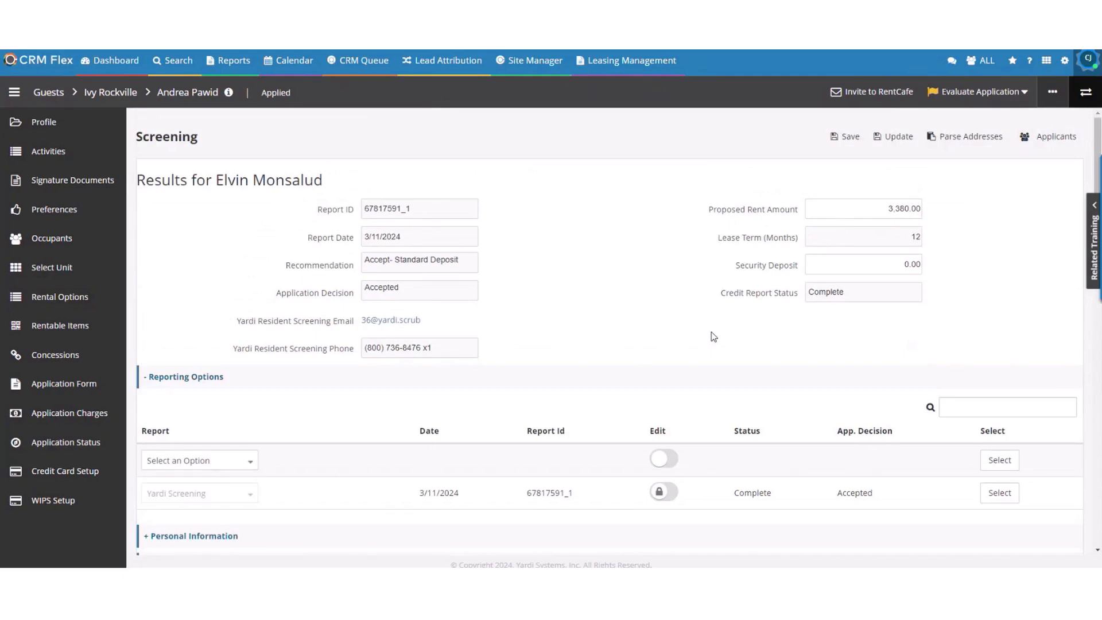
scroll(708, 333, "down", 1)
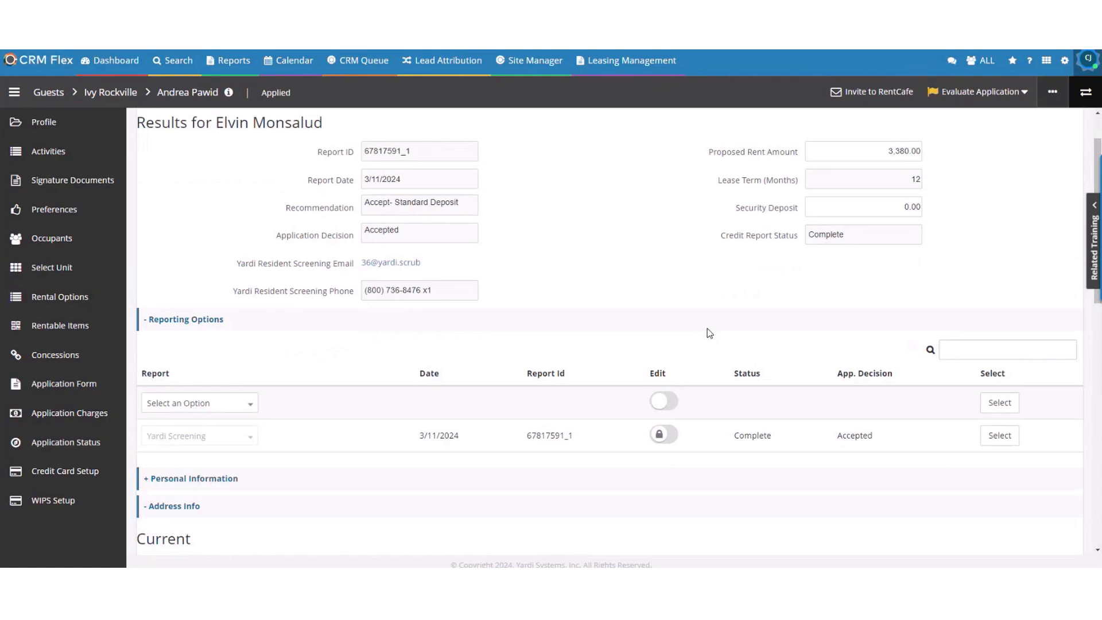
Set the new Reporting Options row's report to Yardi Screening and expand the spouse's Personal Information
left_click(225, 408)
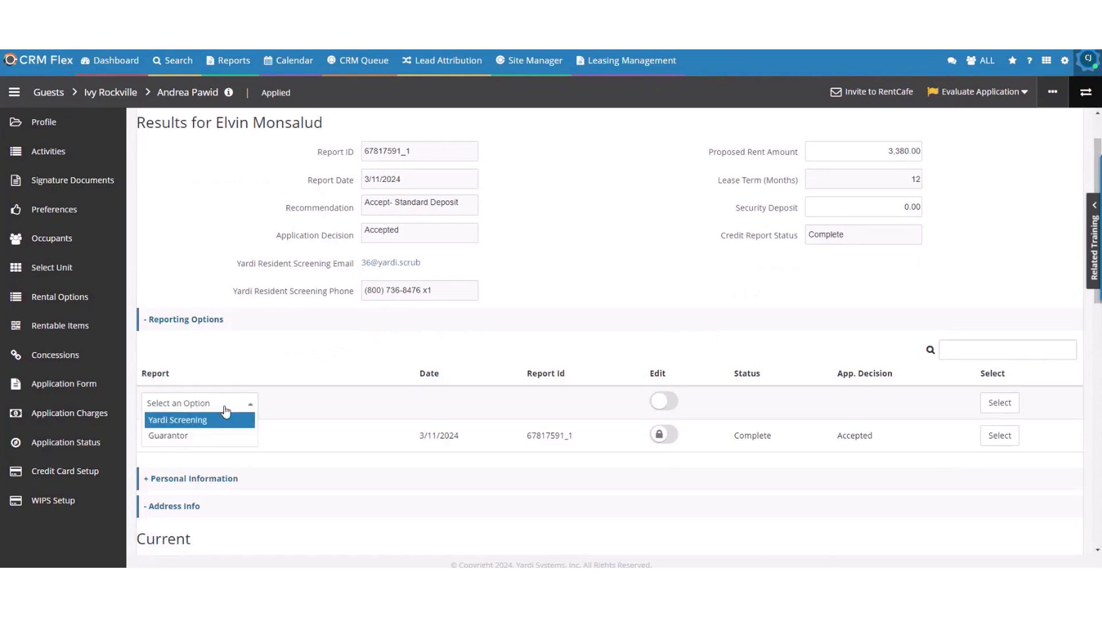
left_click(219, 422)
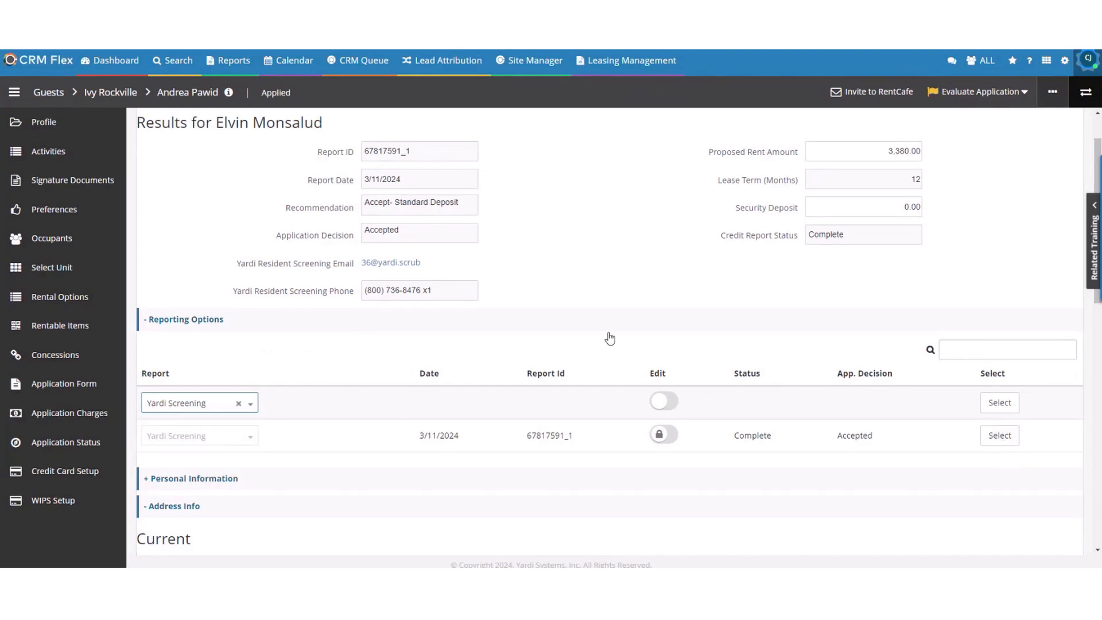
scroll(611, 339, "up", 2)
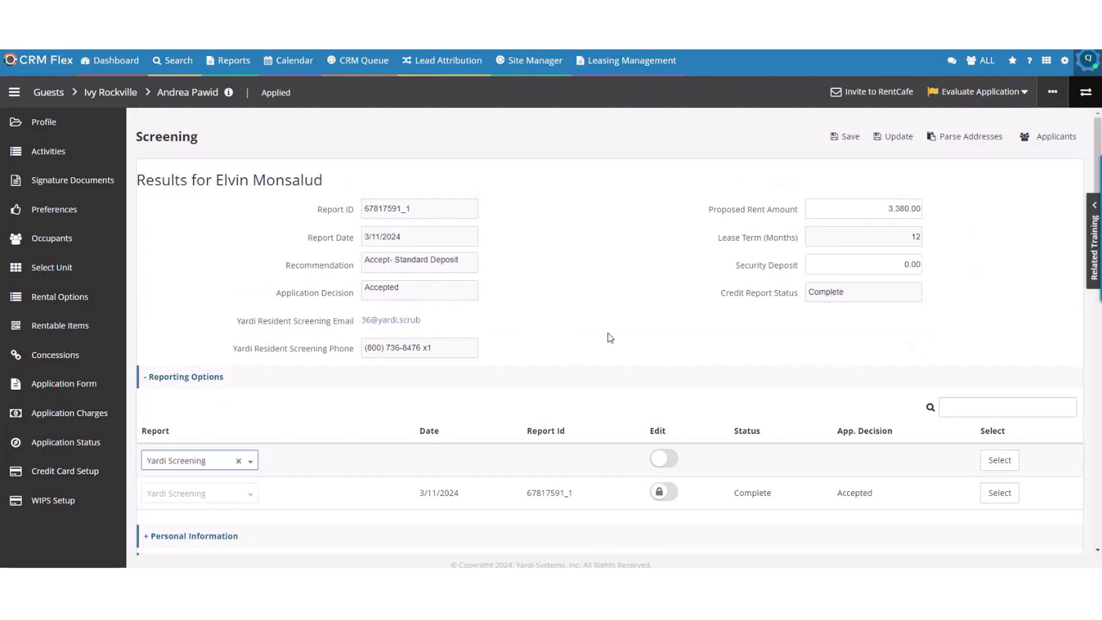
scroll(634, 339, "down", 4)
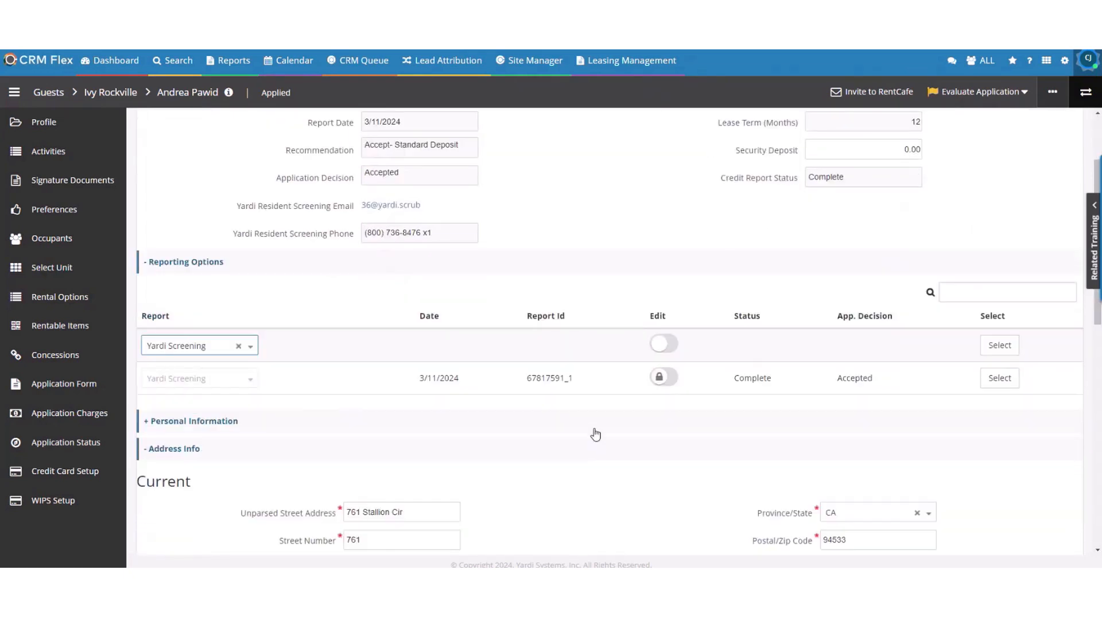
left_click(593, 431)
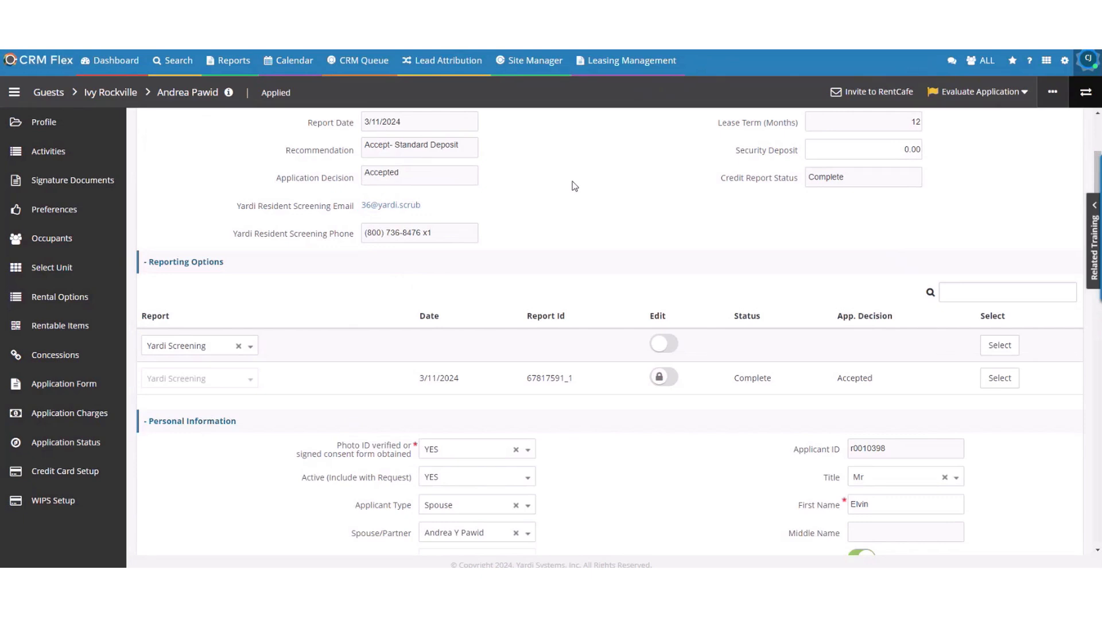
Save the screening changes on leaving for Occupants, then start a new occupant with Add New Person
left_click(35, 242)
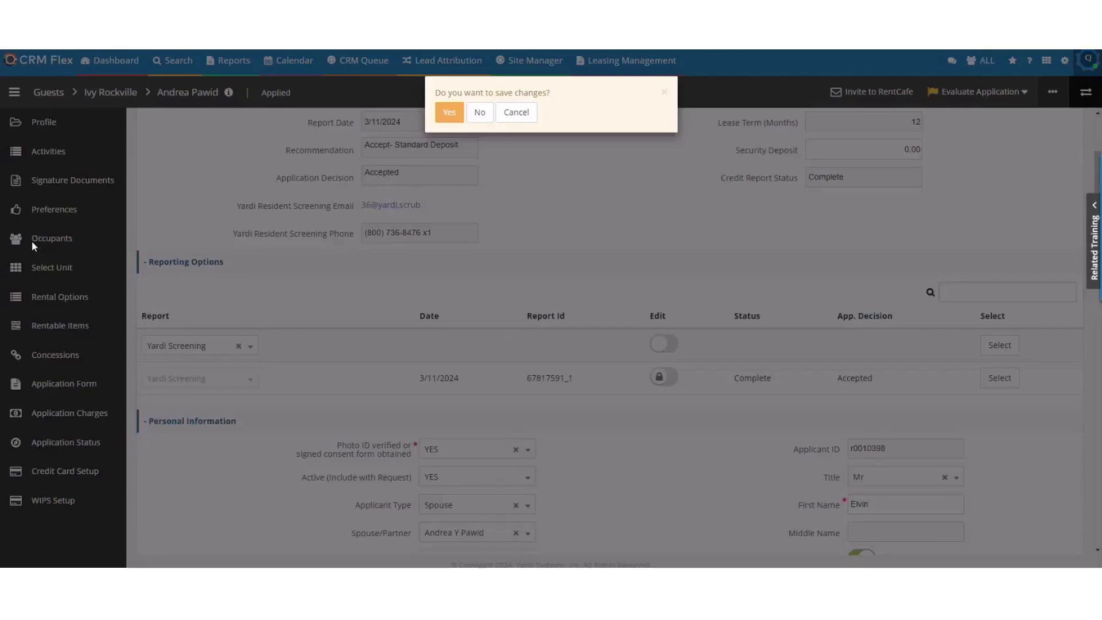
left_click(449, 112)
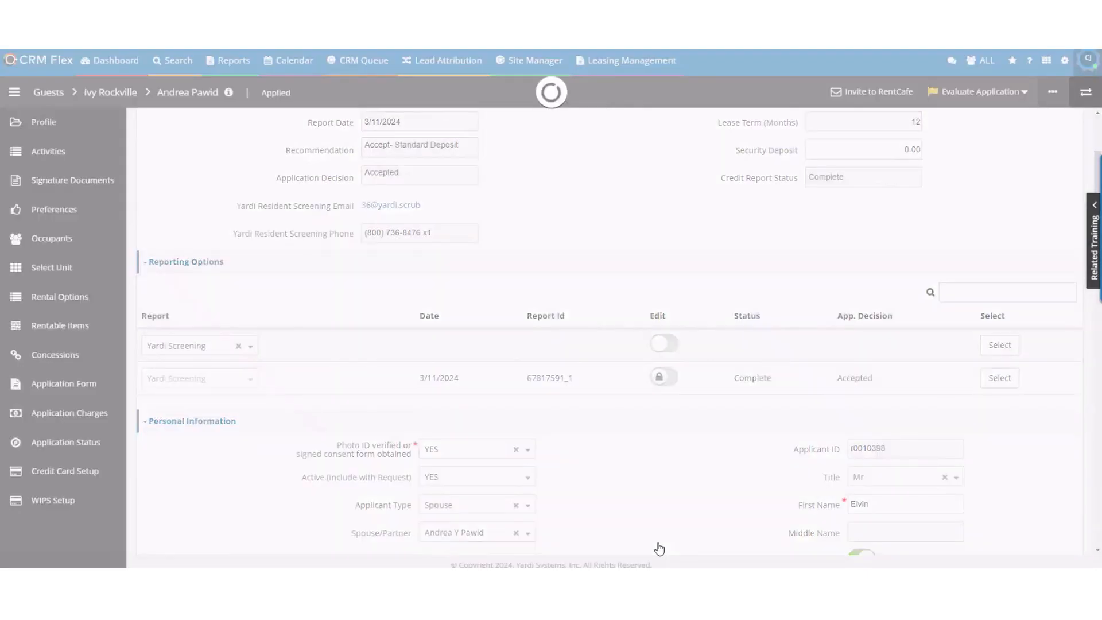
left_click(58, 244)
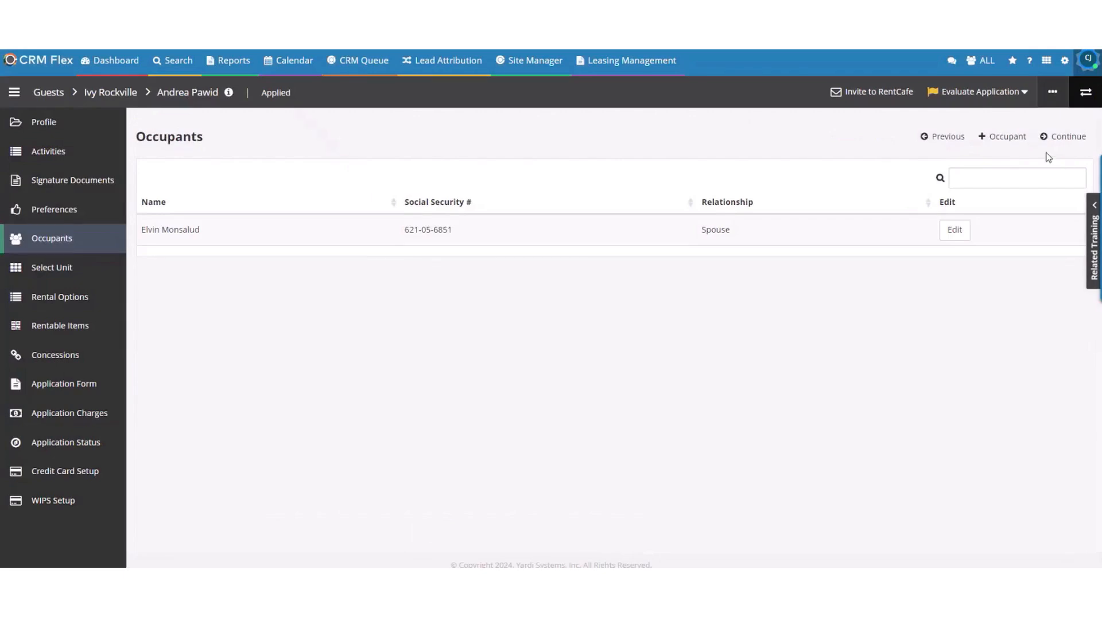
left_click(1024, 139)
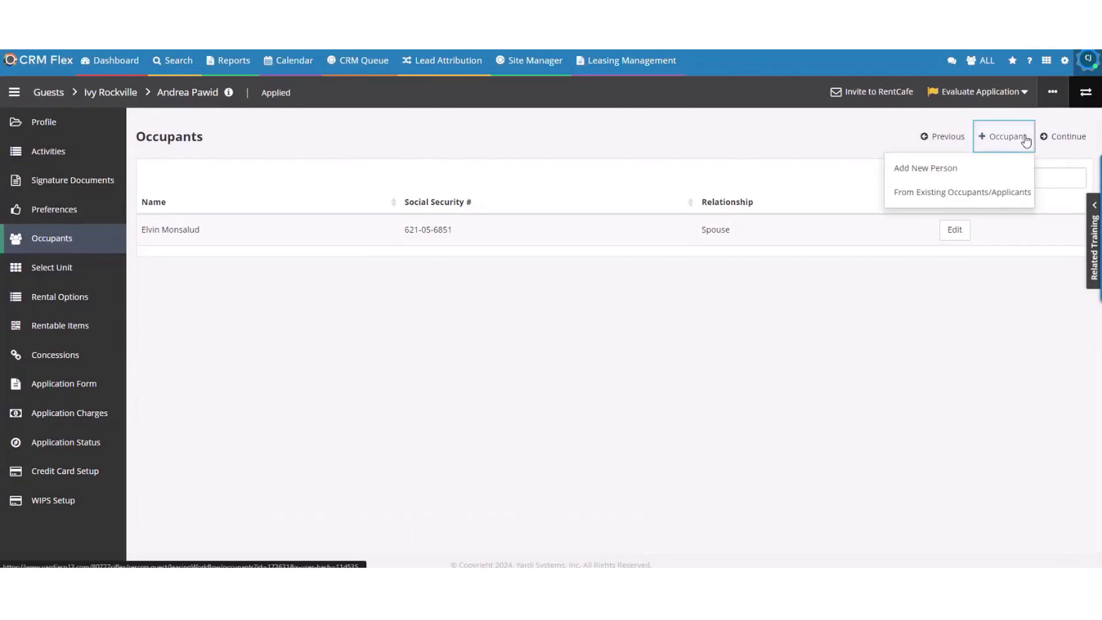
left_click(985, 172)
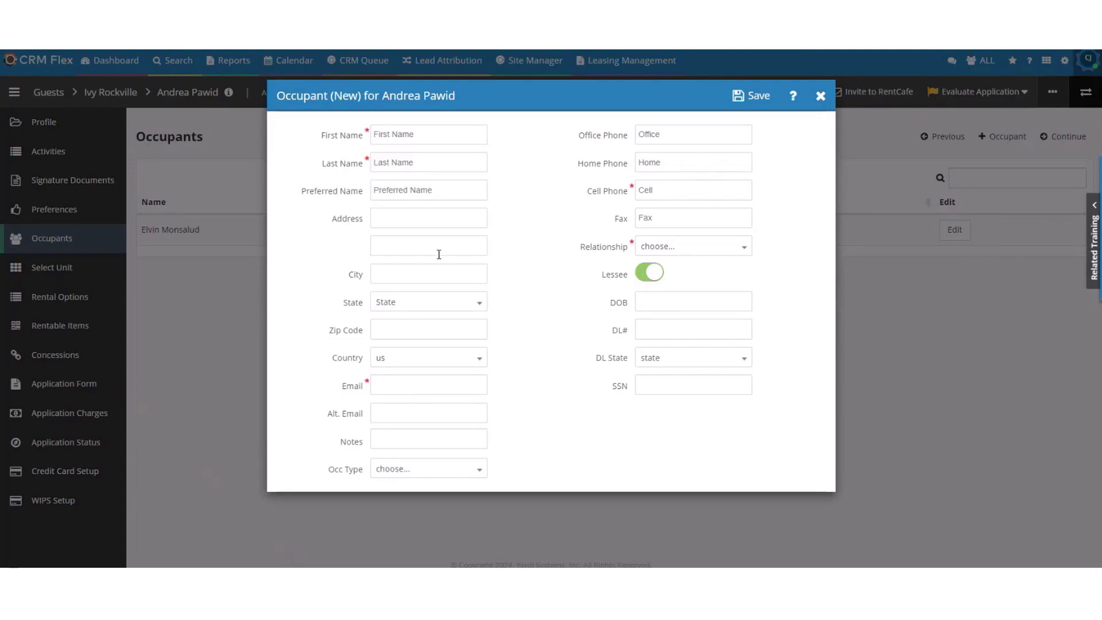
Step through the name, email, cell phone and Relationship fields, then close the form unsaved
left_click(474, 133)
left_click(398, 164)
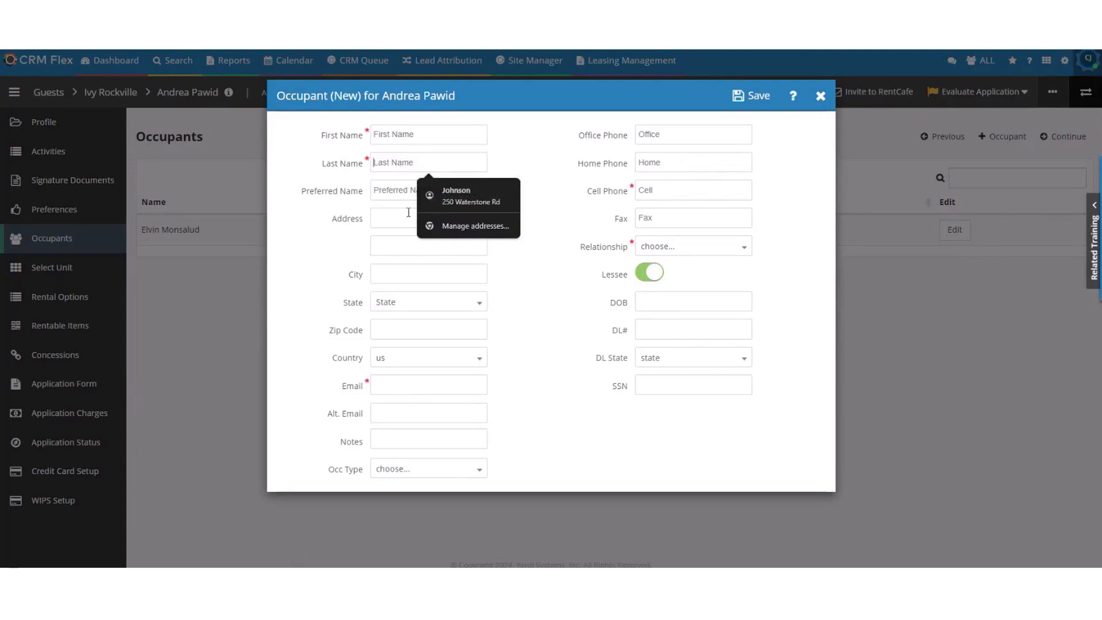
left_click(389, 387)
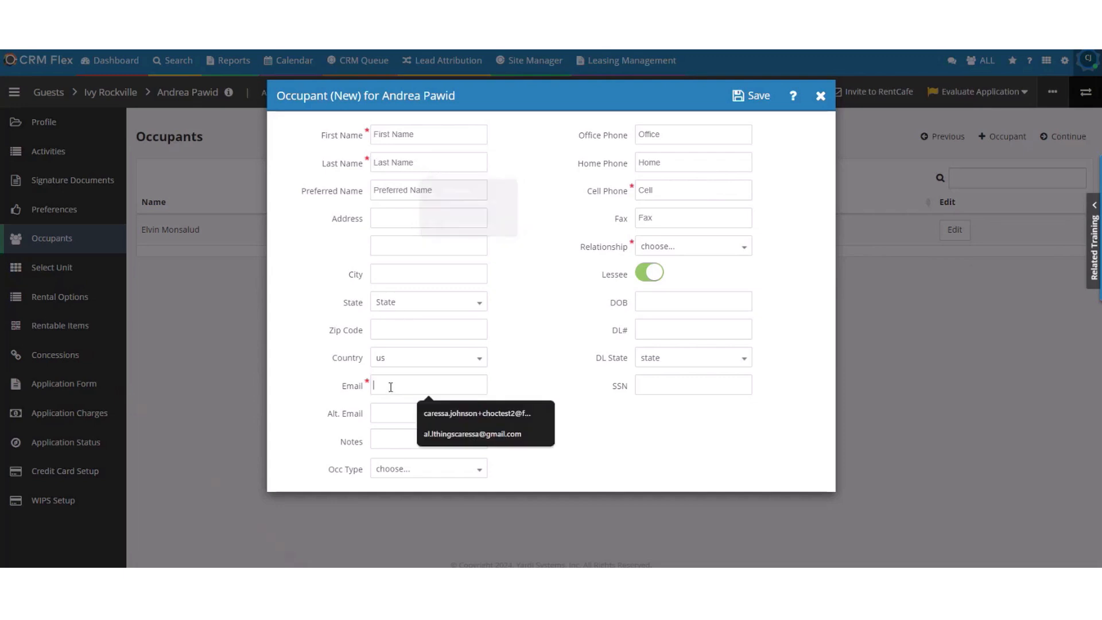
left_click(680, 195)
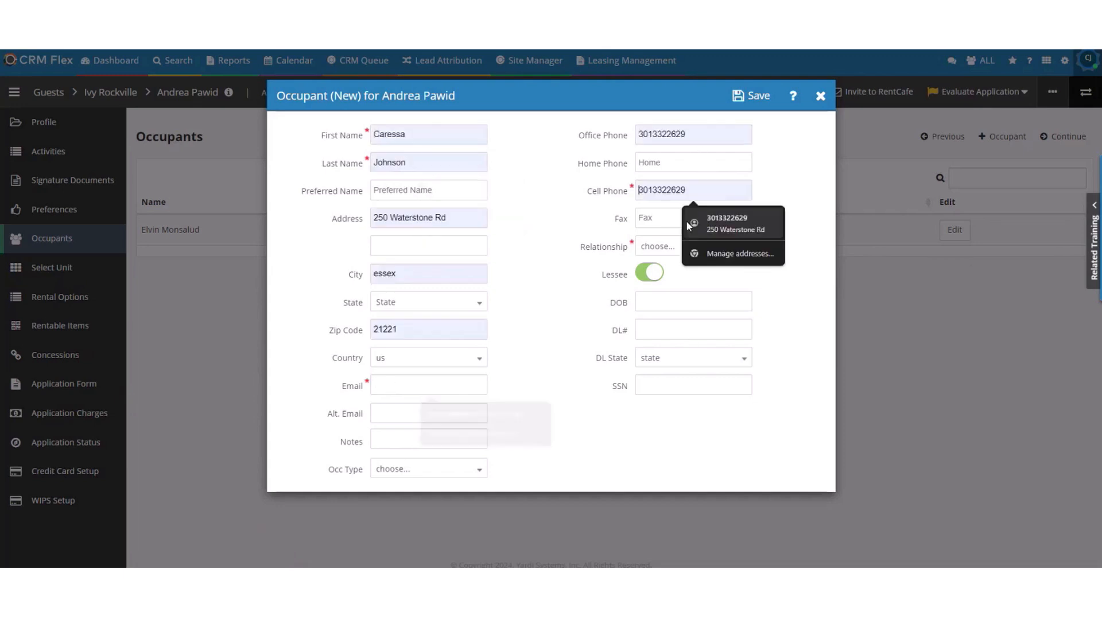
left_click(645, 251)
left_click(592, 234)
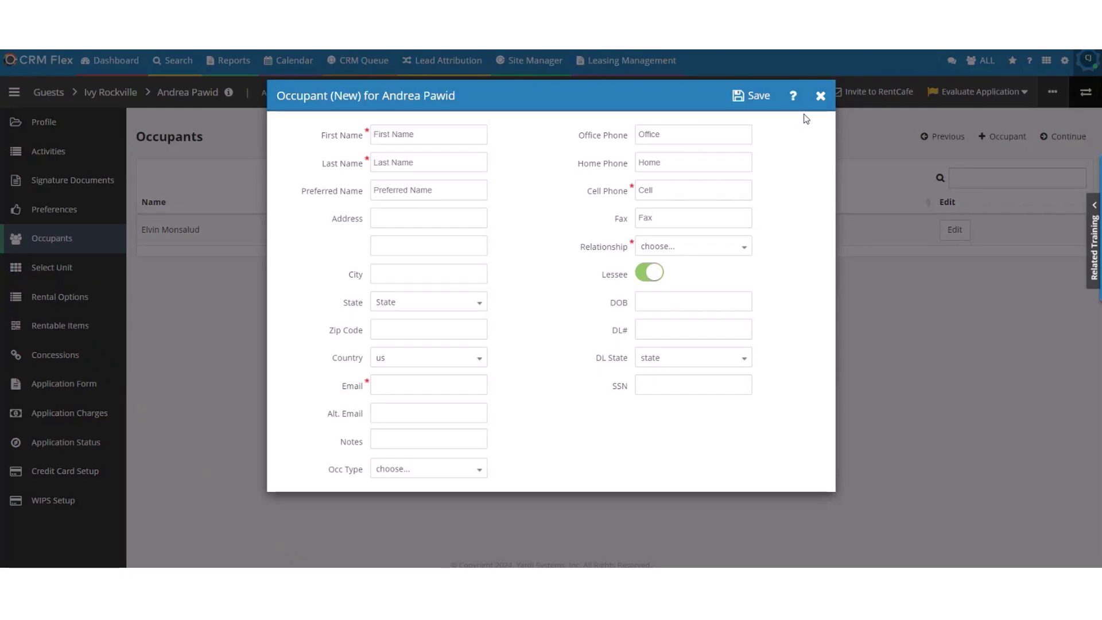
left_click(821, 96)
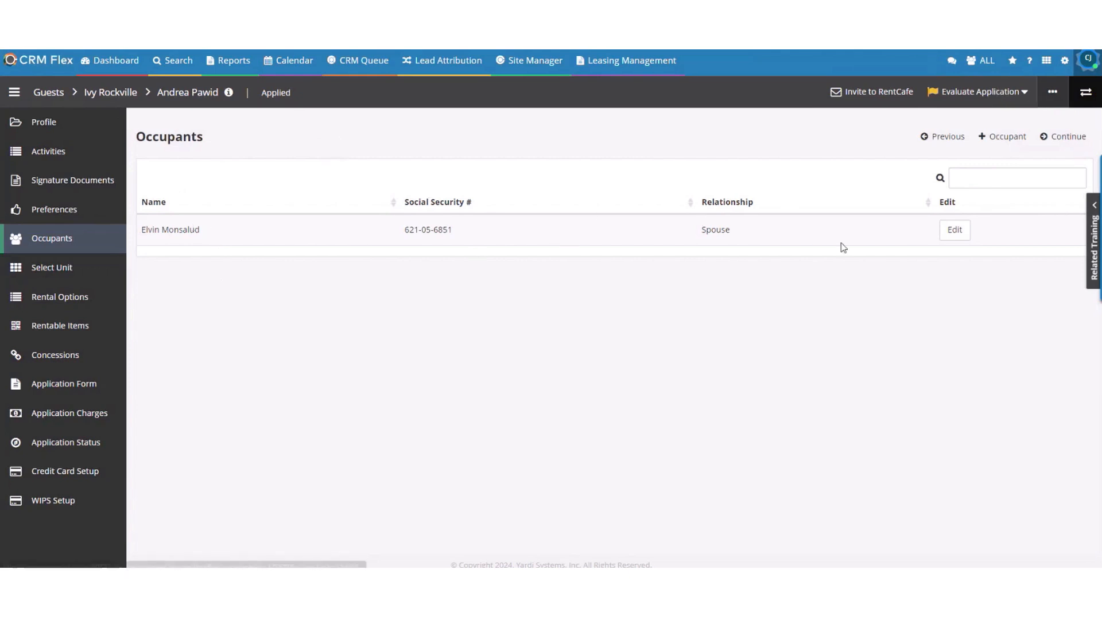
Go to the main applicant's screening results page from the application actions menu
left_click(1053, 89)
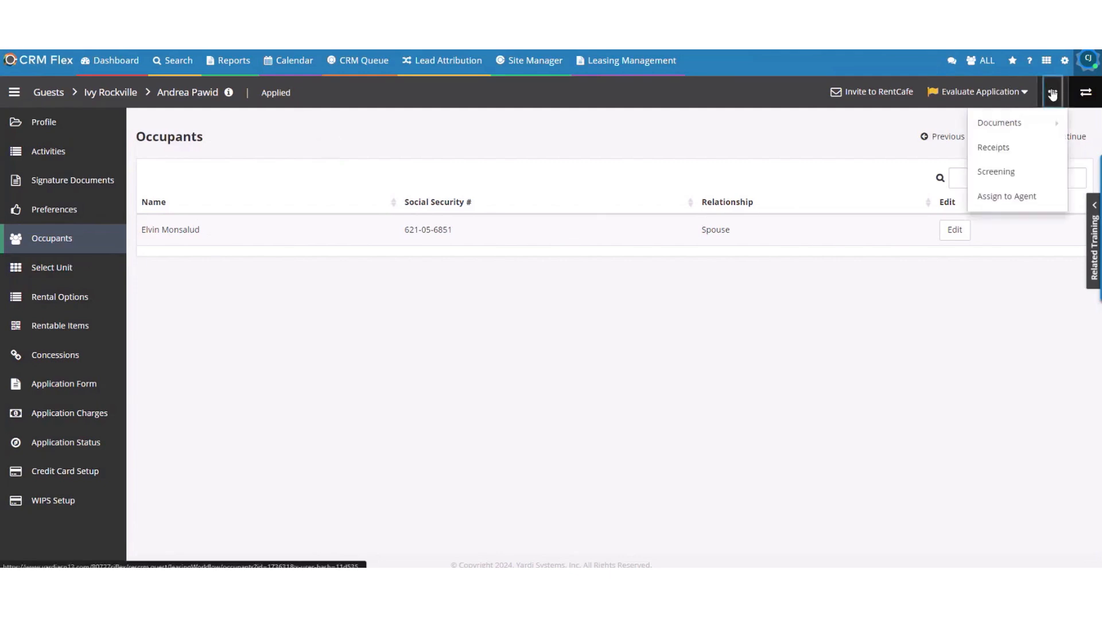
left_click(1020, 173)
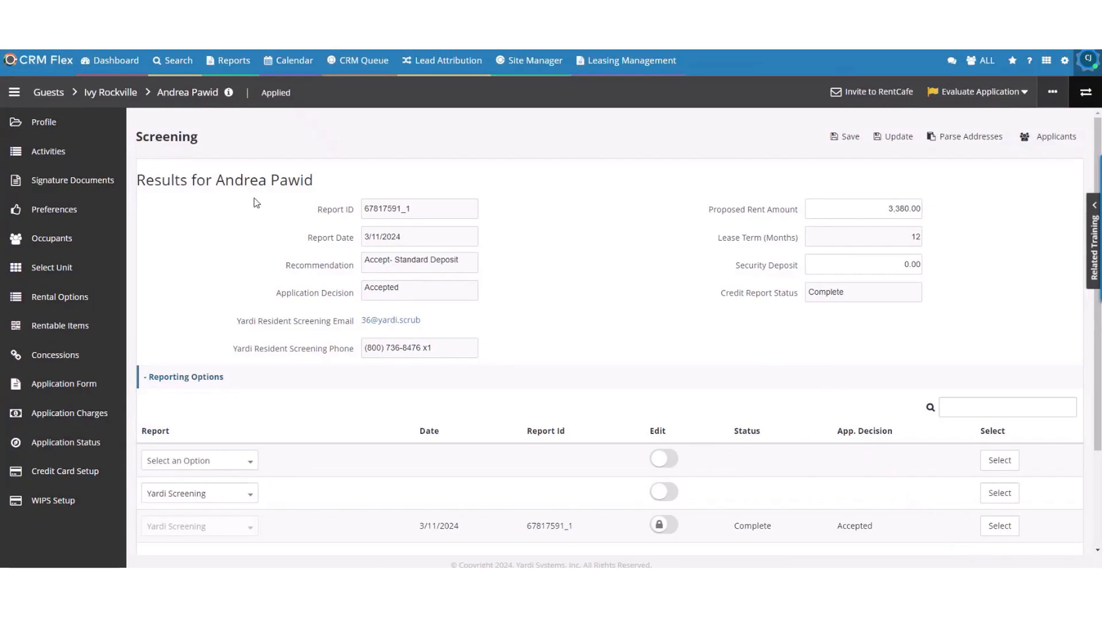
scroll(698, 356, "down", 3)
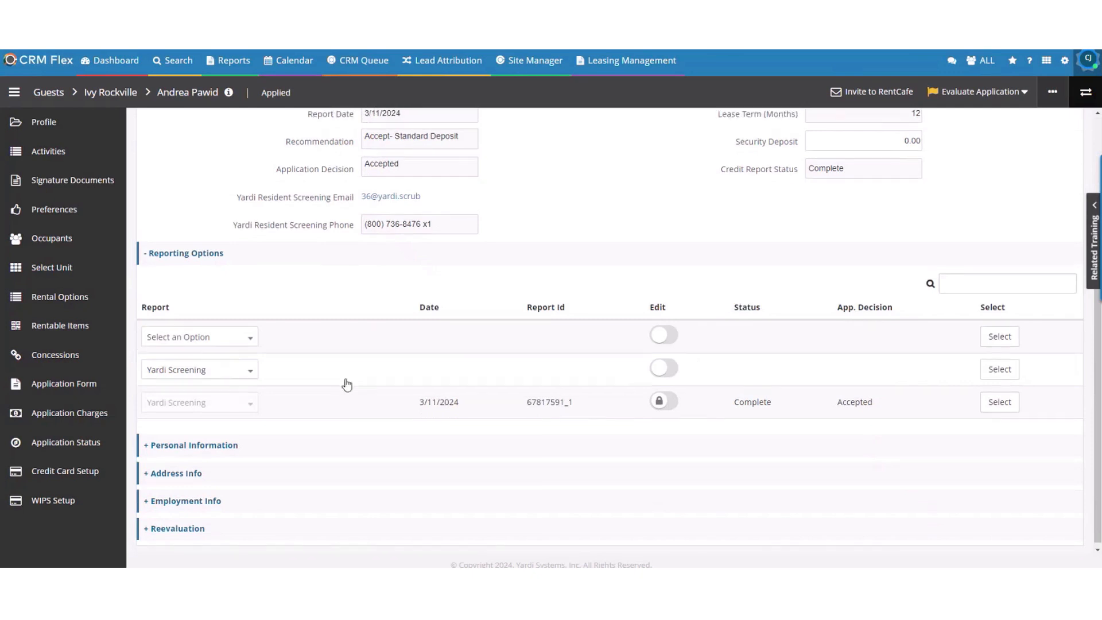
scroll(347, 384, "up", 3)
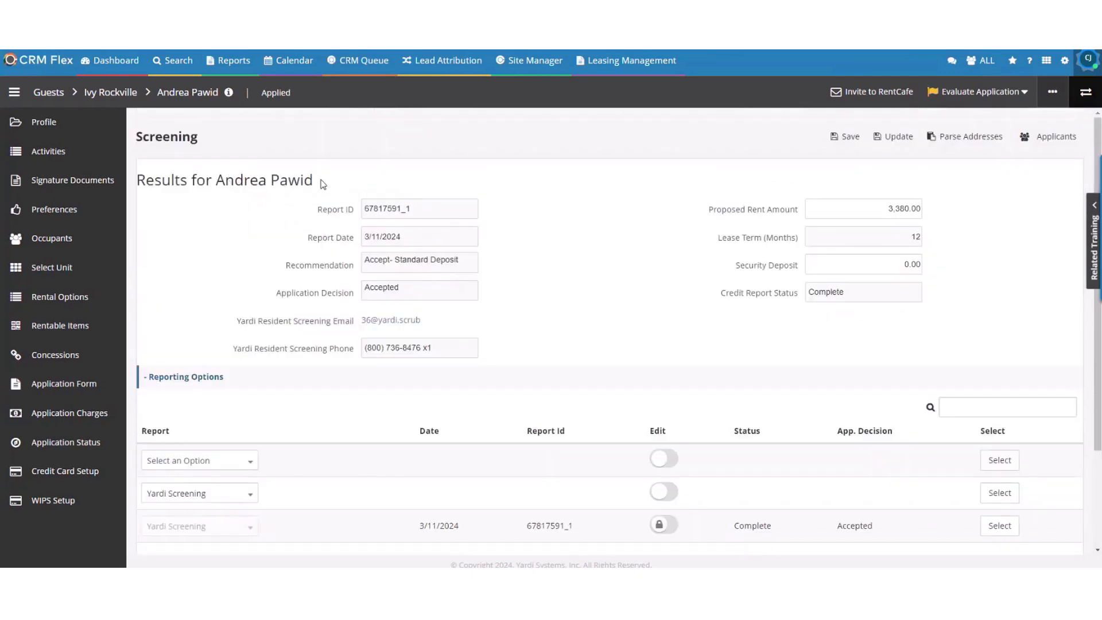
scroll(233, 345, "down", 3)
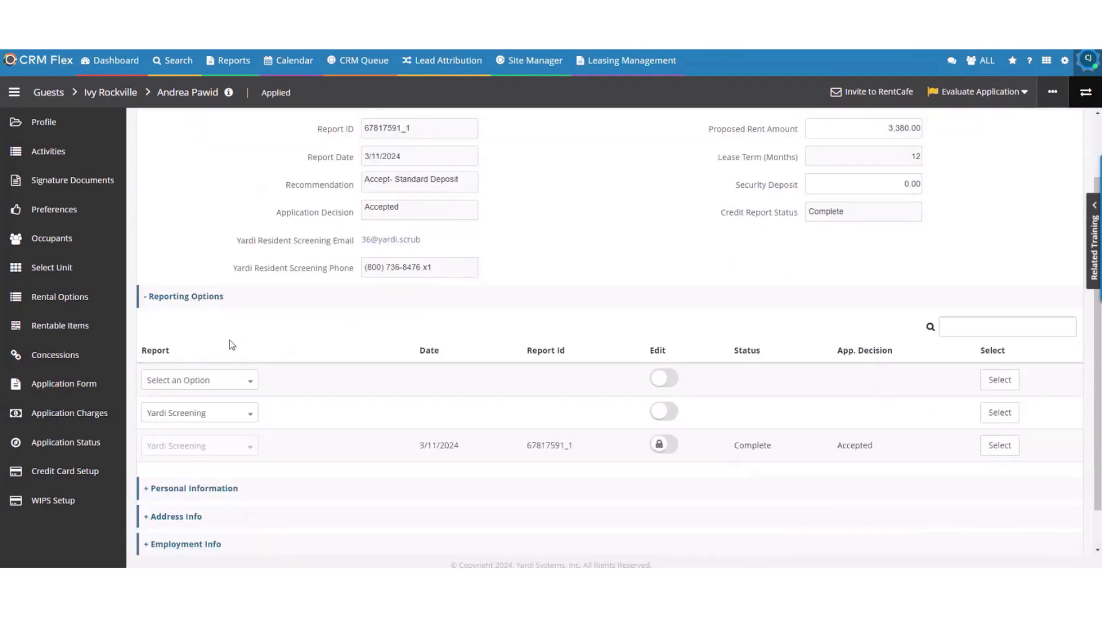
In Personal Information, set Active (Include with Request) to NO
left_click(185, 443)
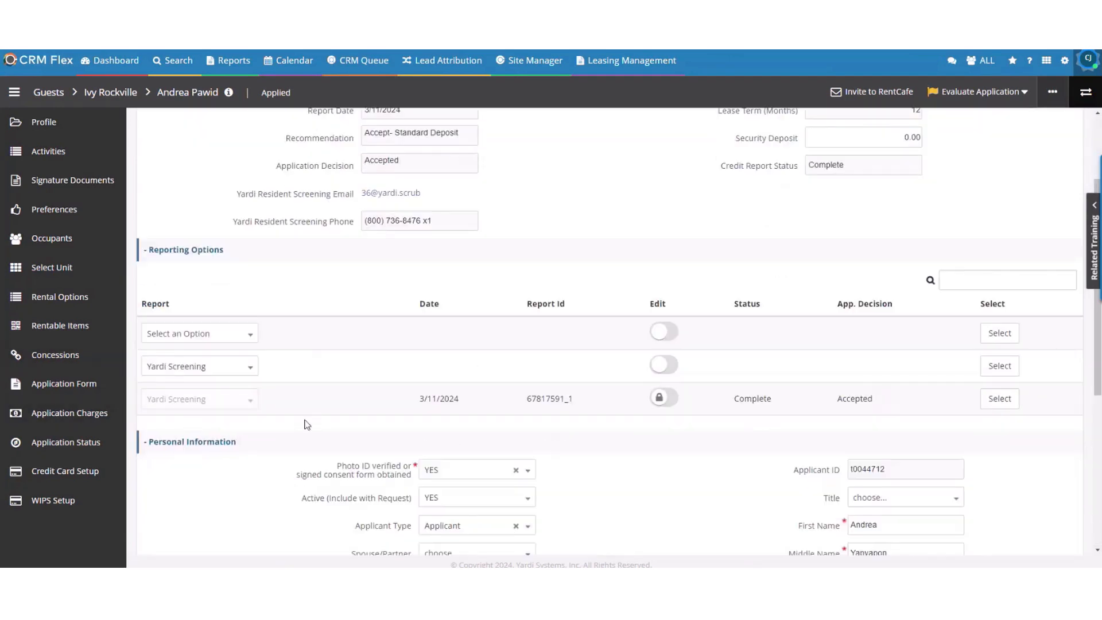
scroll(481, 370, "down", 5)
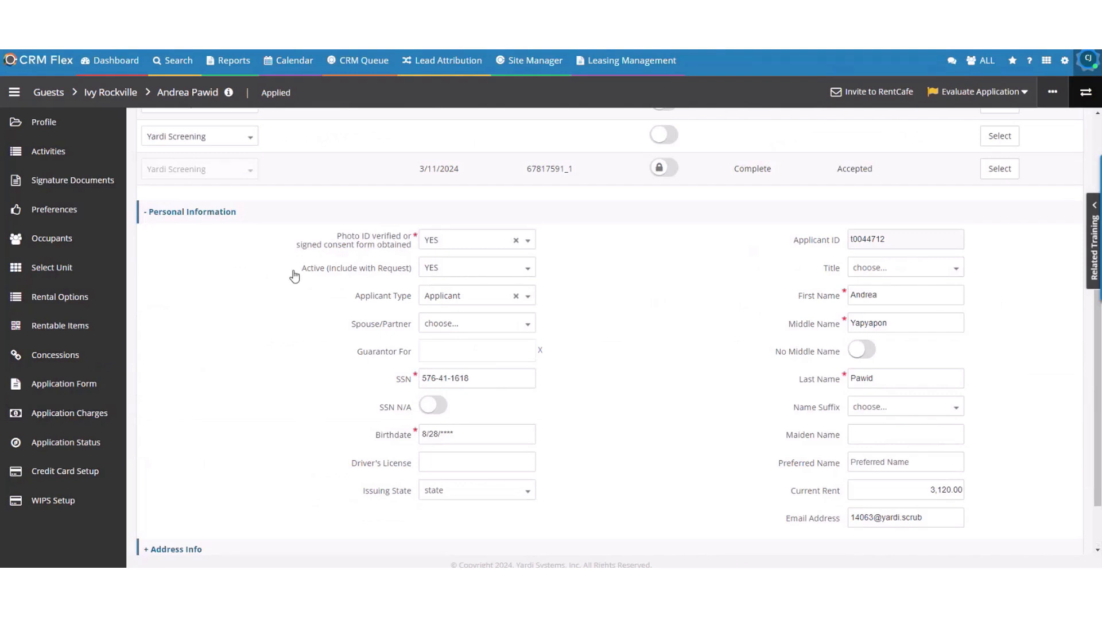
left_click(462, 273)
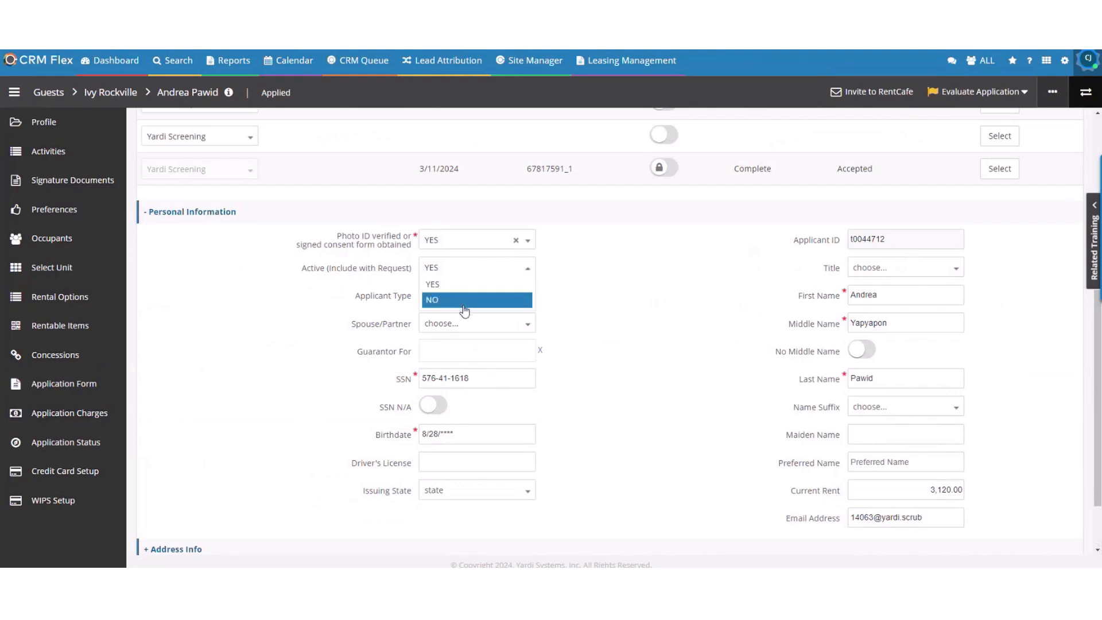
left_click(463, 298)
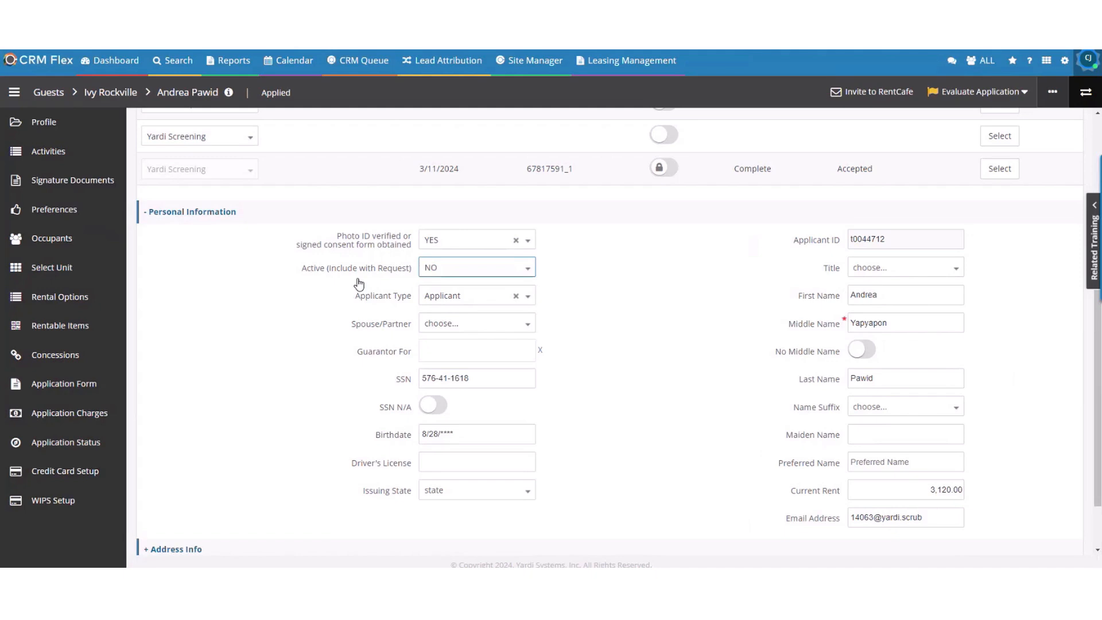
Scroll back up and open the list of applicants on this application
scroll(709, 318, "up", 5)
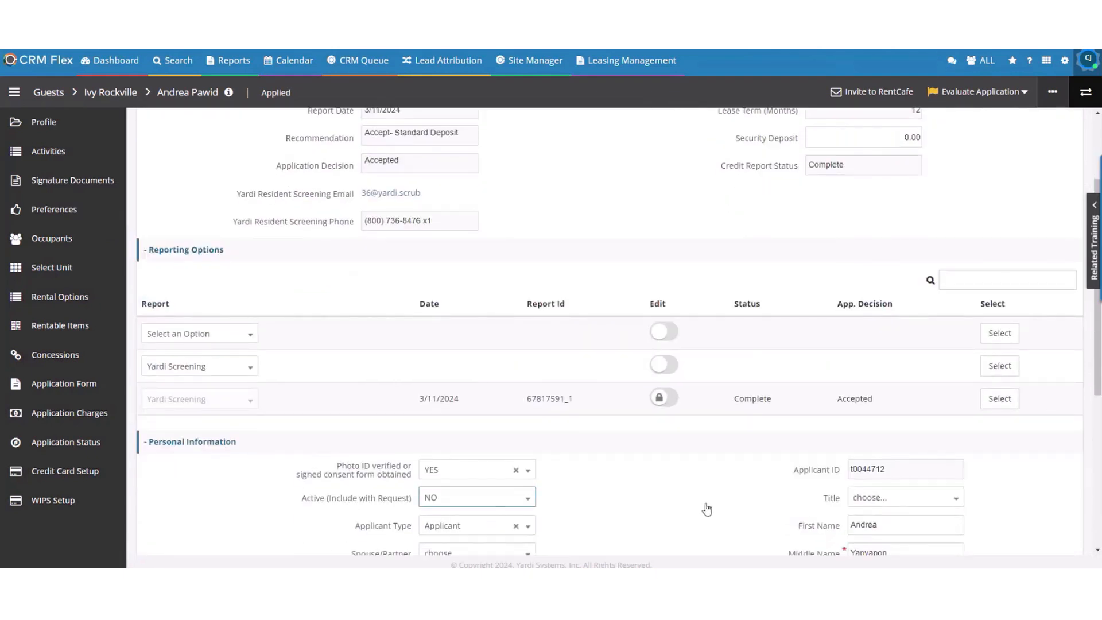
scroll(706, 508, "up", 3)
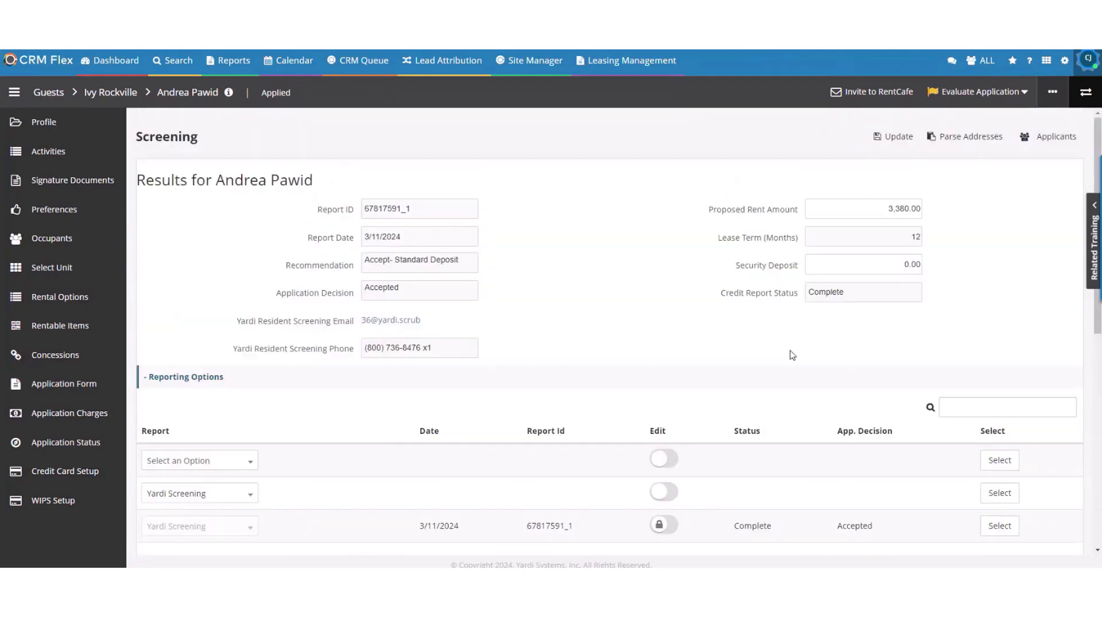
left_click(1048, 136)
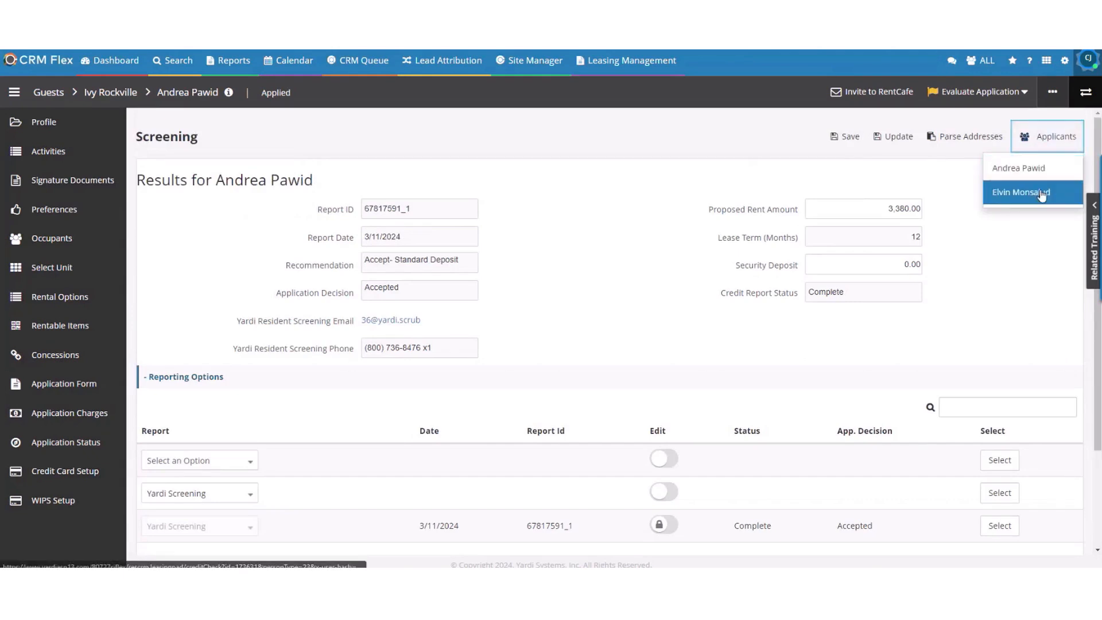
Switch to the spouse co-applicant's screening results and check their Personal Information details
left_click(1039, 189)
scroll(795, 298, "down", 3)
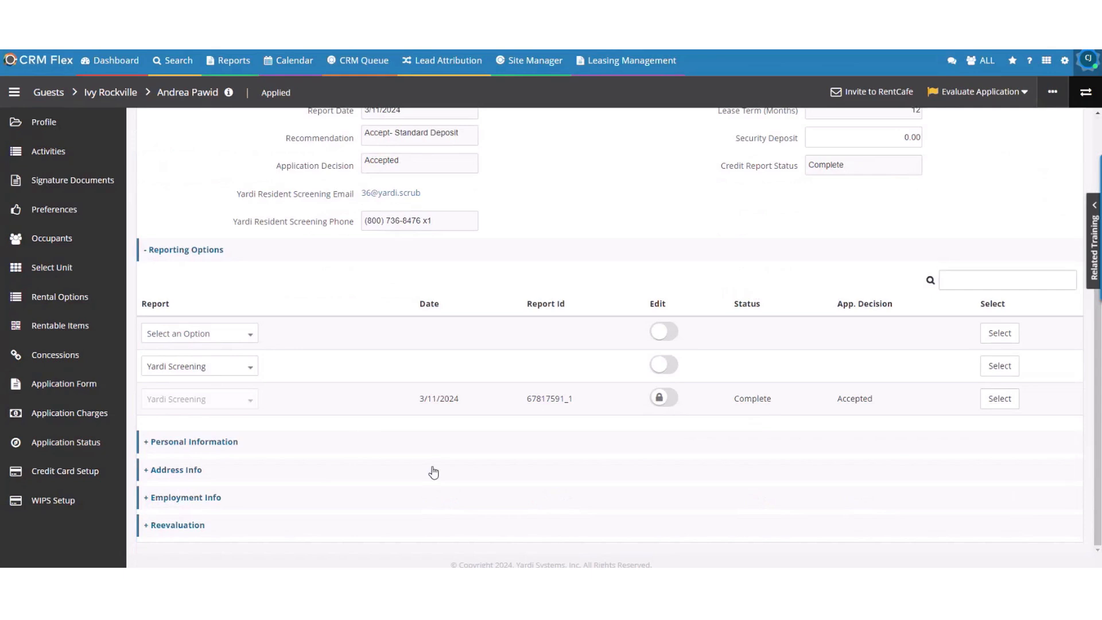
left_click(433, 445)
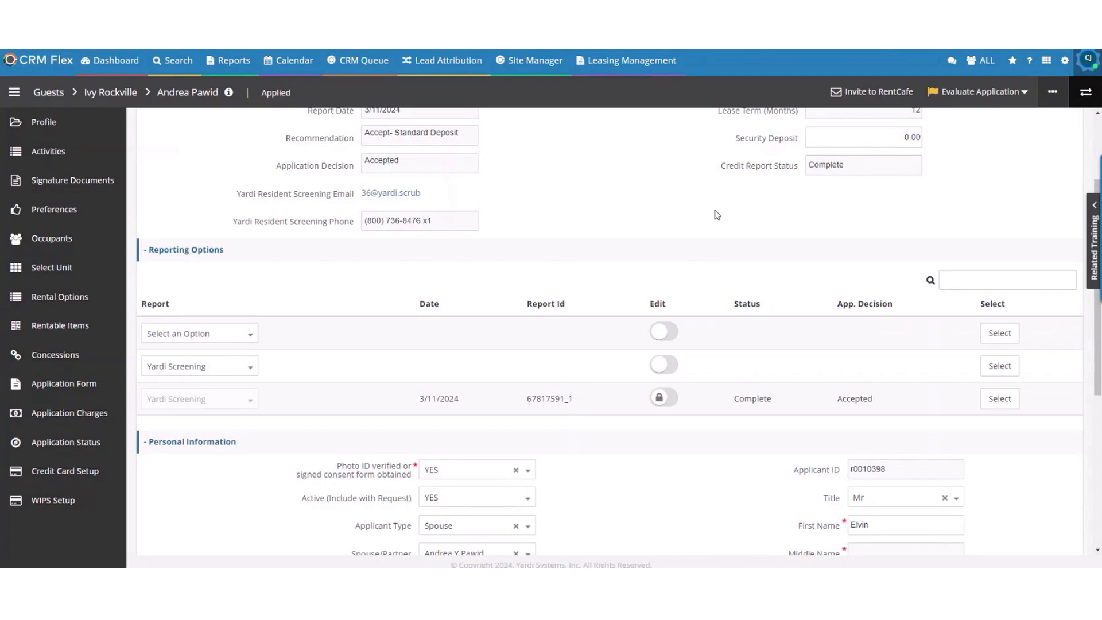
scroll(717, 214, "up", 3)
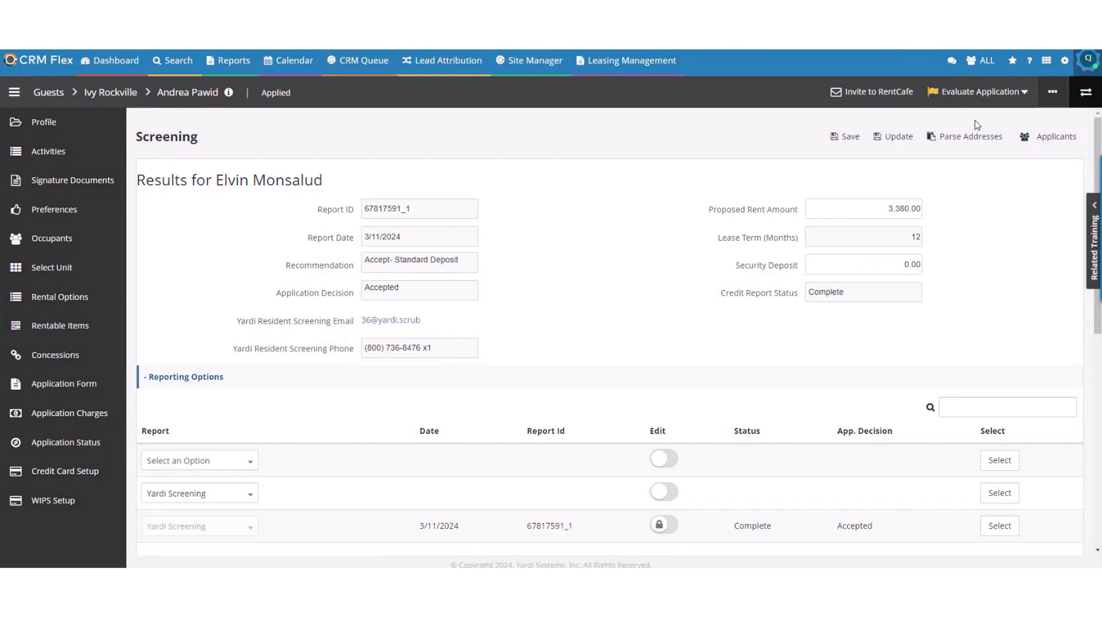
Look at the approve-or-deny choices, close them, and open the guest's profile page
left_click(993, 93)
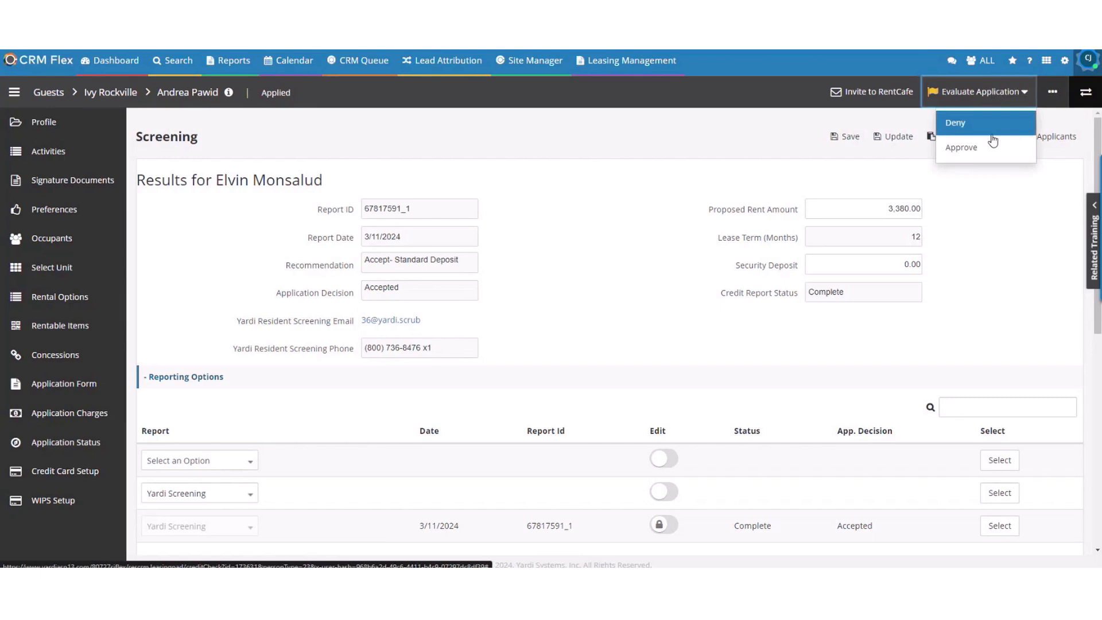
left_click(944, 305)
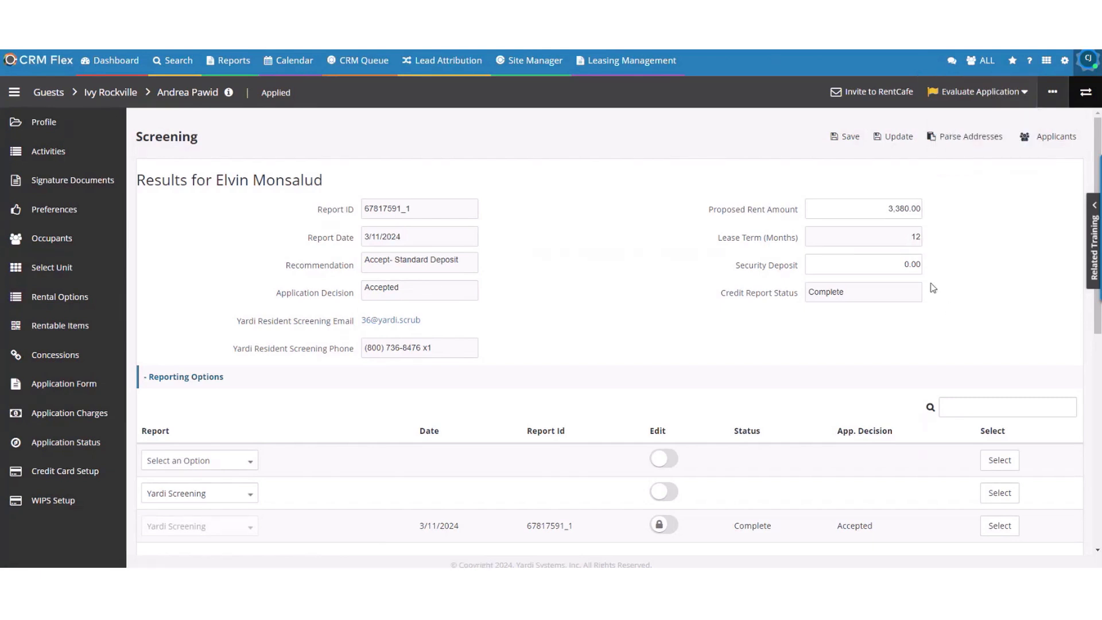
left_click(54, 122)
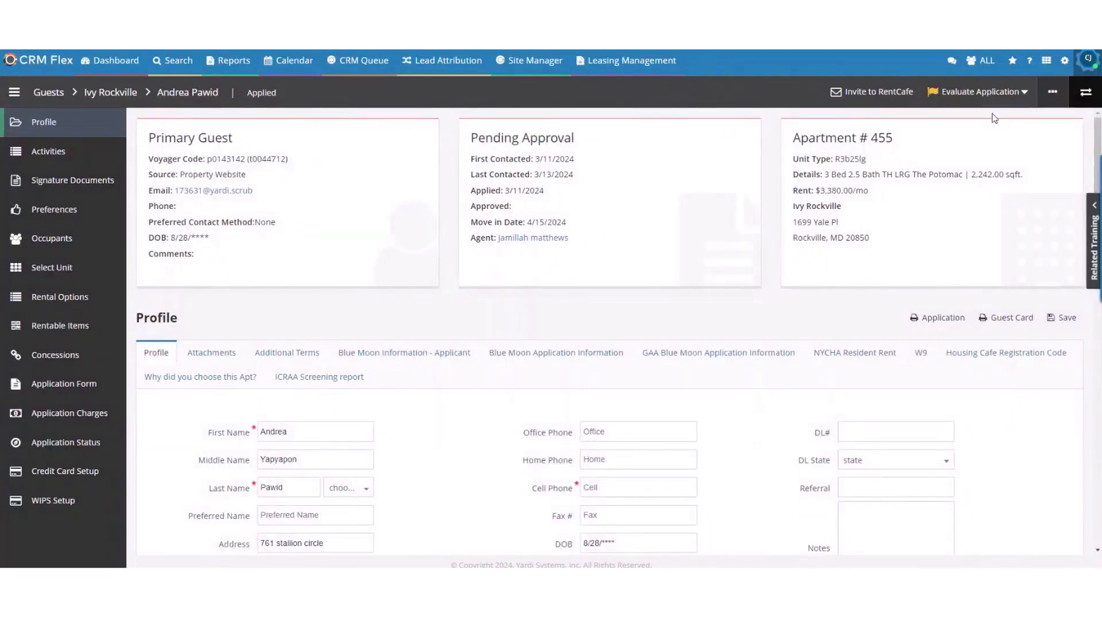
Go to the guest's Activities log and open the Evaluate Application choices, Deny and Approve
left_click(1019, 95)
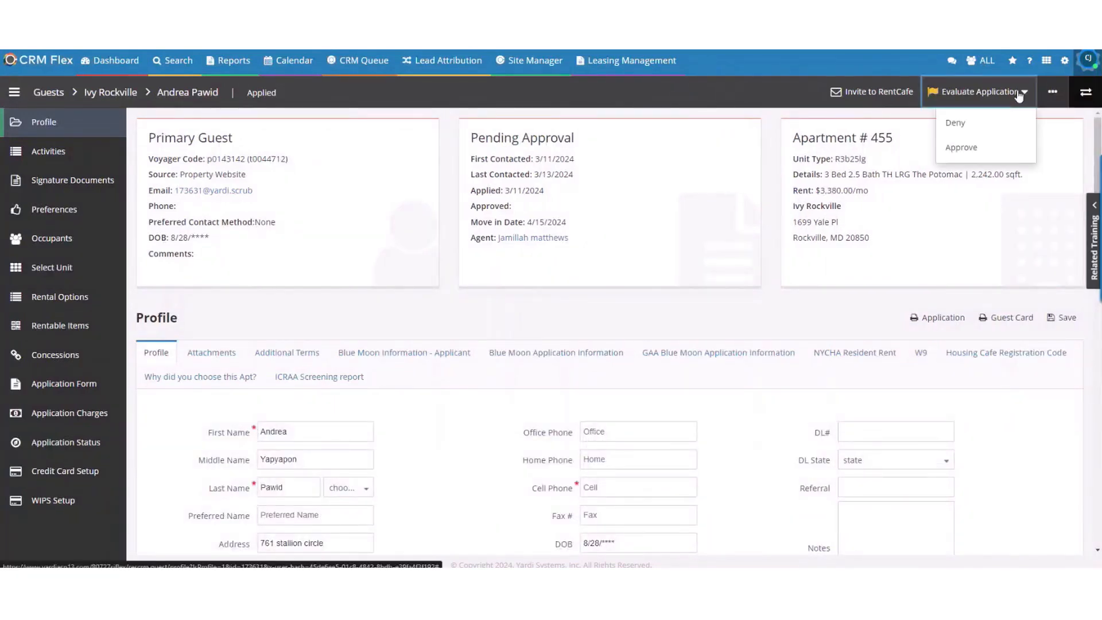
left_click(39, 152)
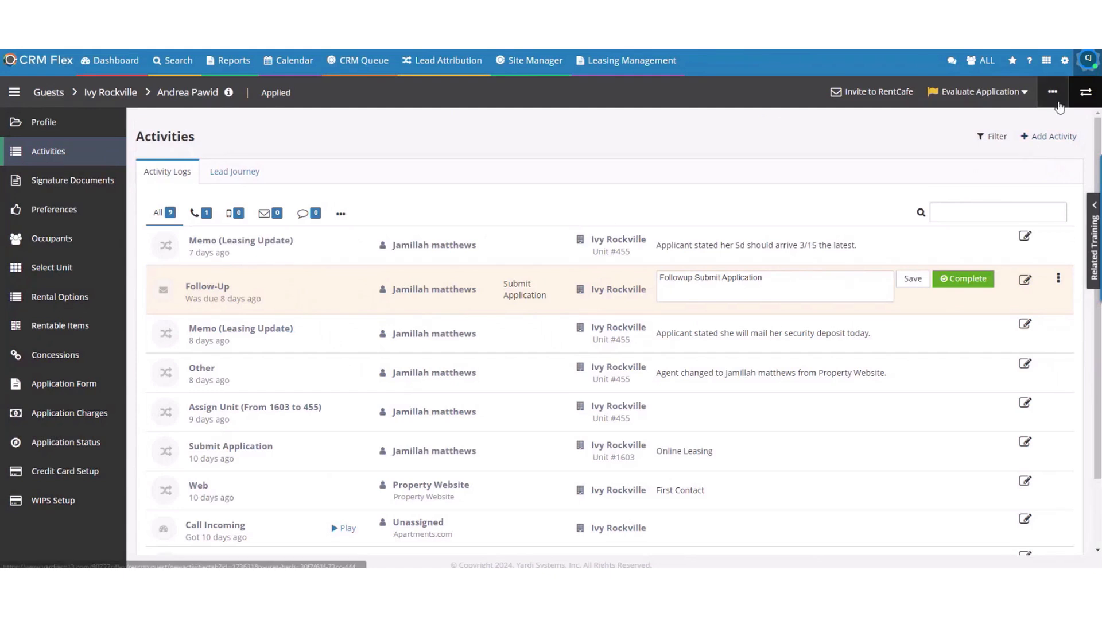
left_click(1003, 97)
left_click(1005, 97)
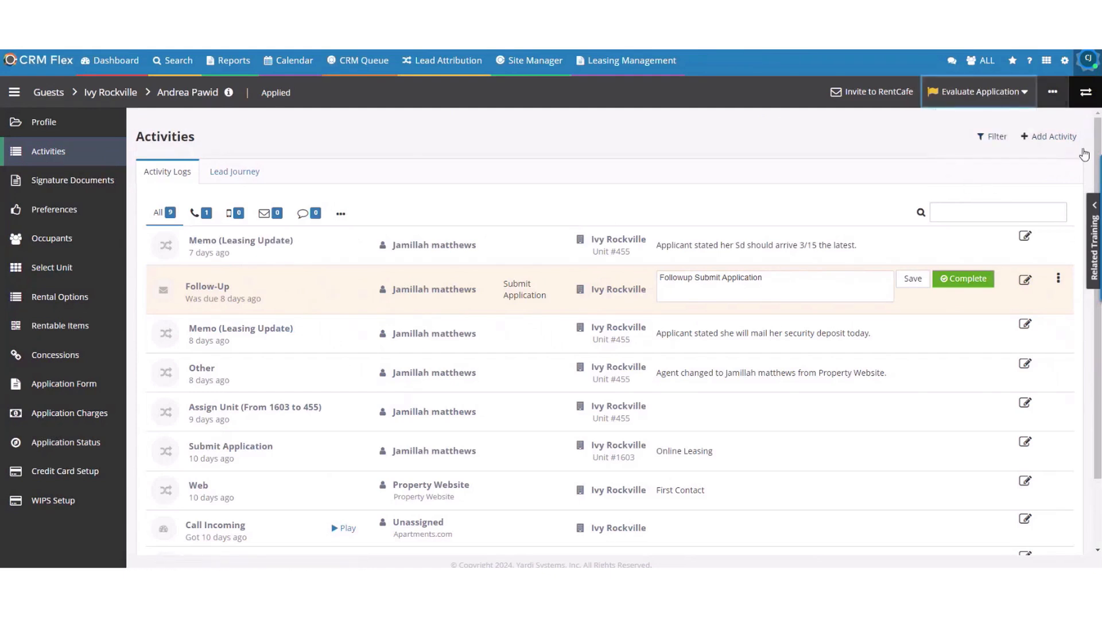
left_click(1003, 101)
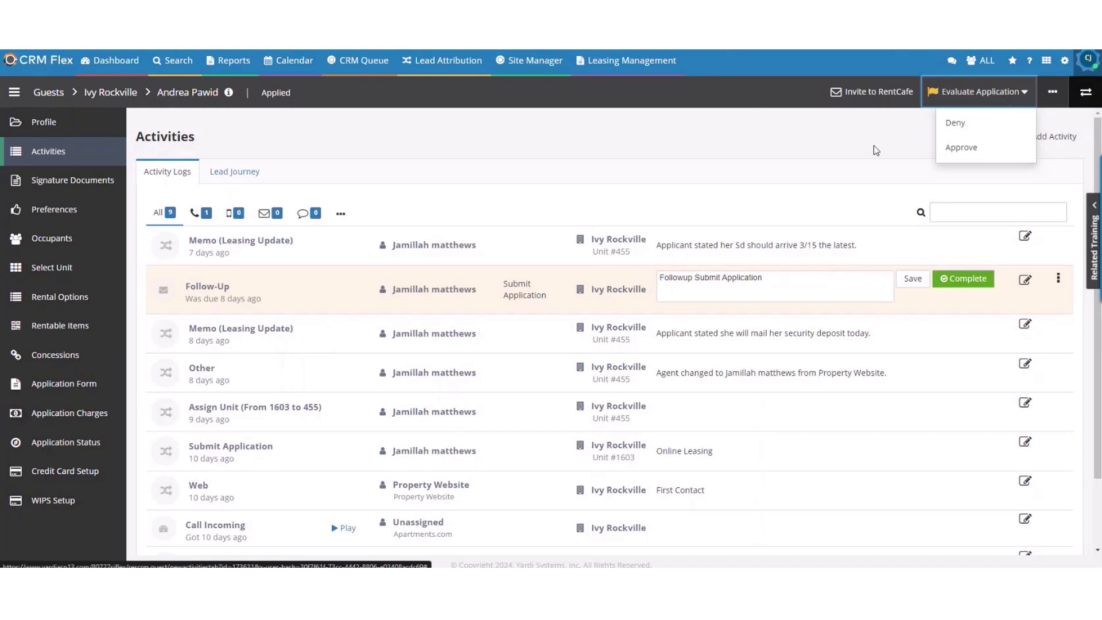
Approve the application, saving the approval date, time and agent, and confirm it
left_click(994, 147)
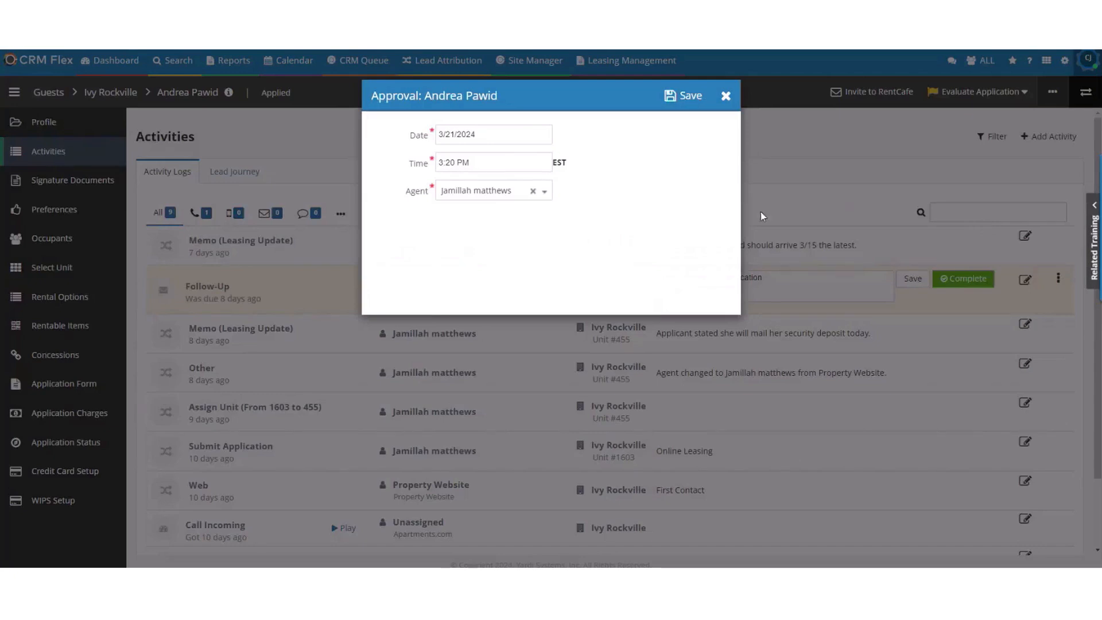
left_click(687, 102)
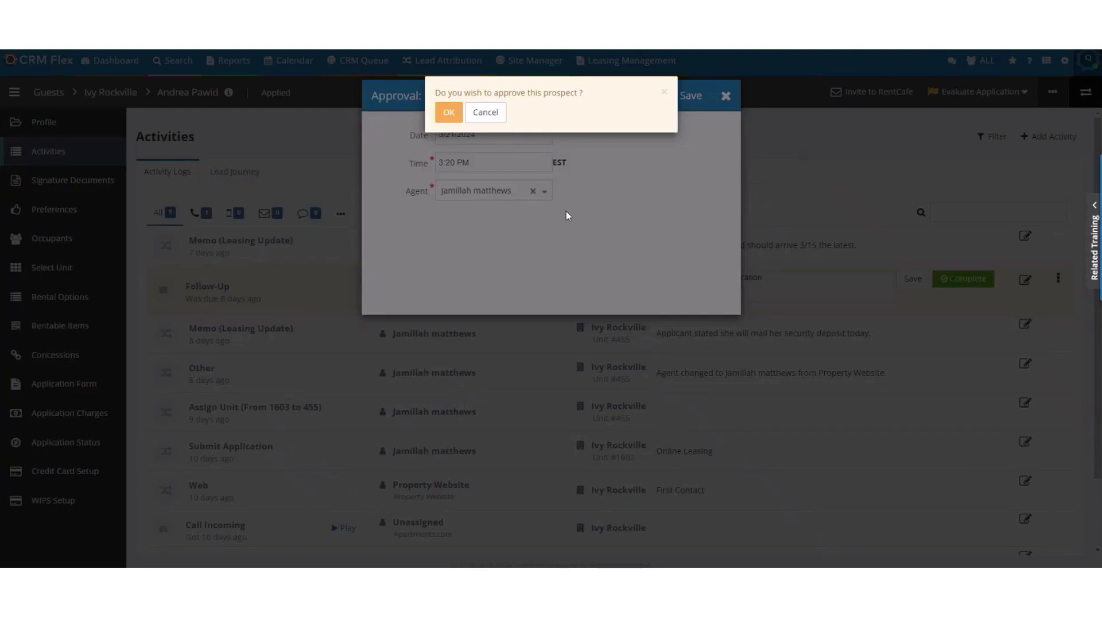
left_click(451, 113)
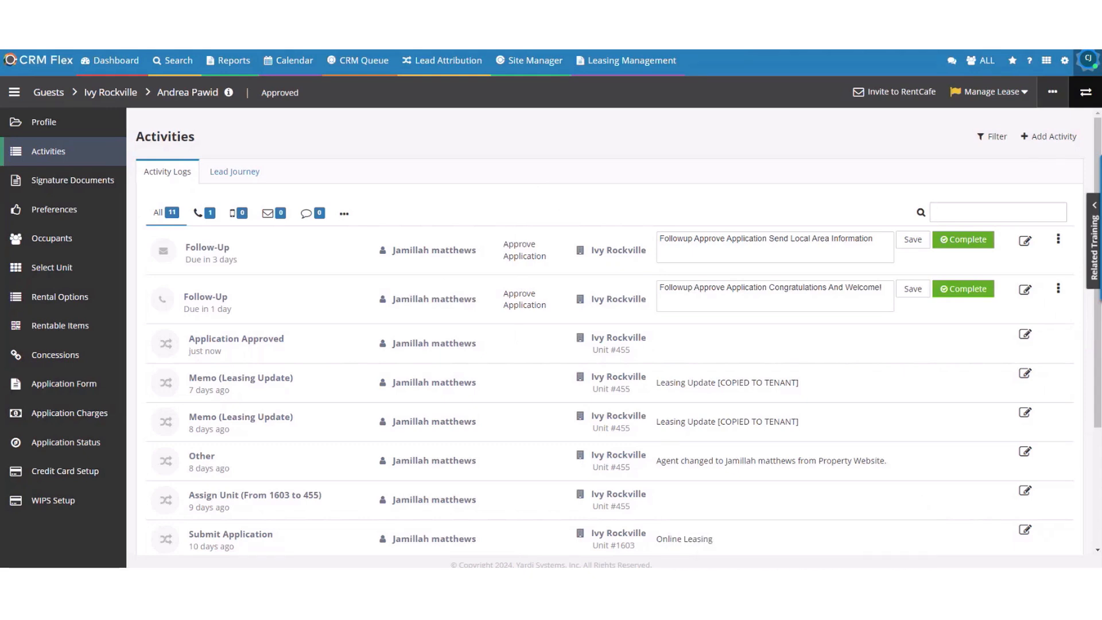
left_click_drag(1101, 172, 574, 51)
Start Manage Lease and save lease dates 4/15/2024–4/30/2025, then go to Lease Information
mouse_move(257, 334)
left_click(991, 92)
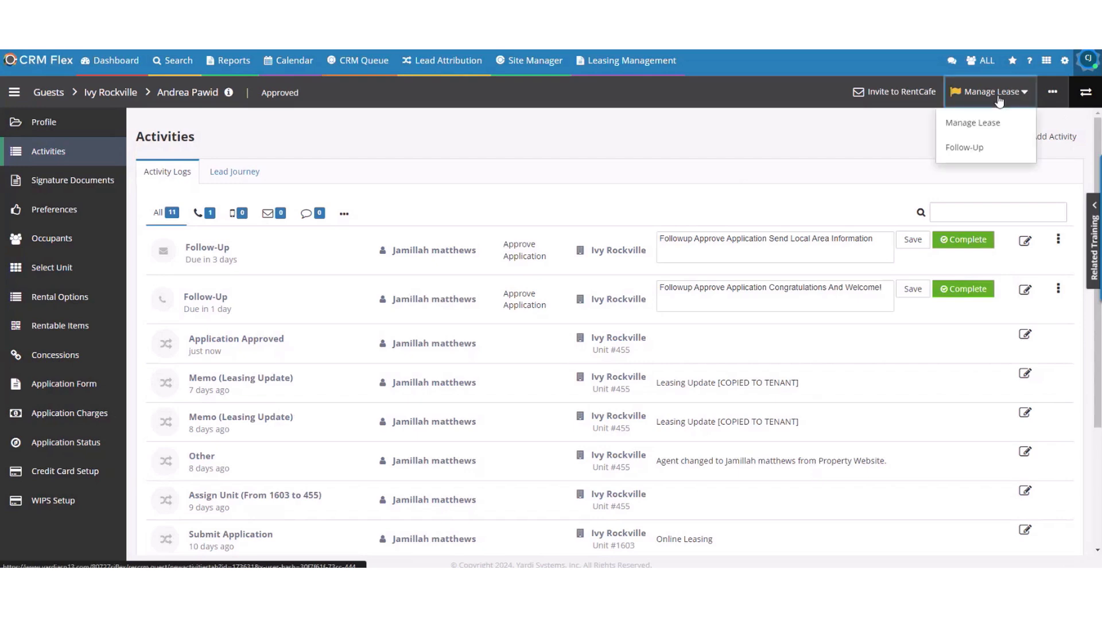
left_click(998, 135)
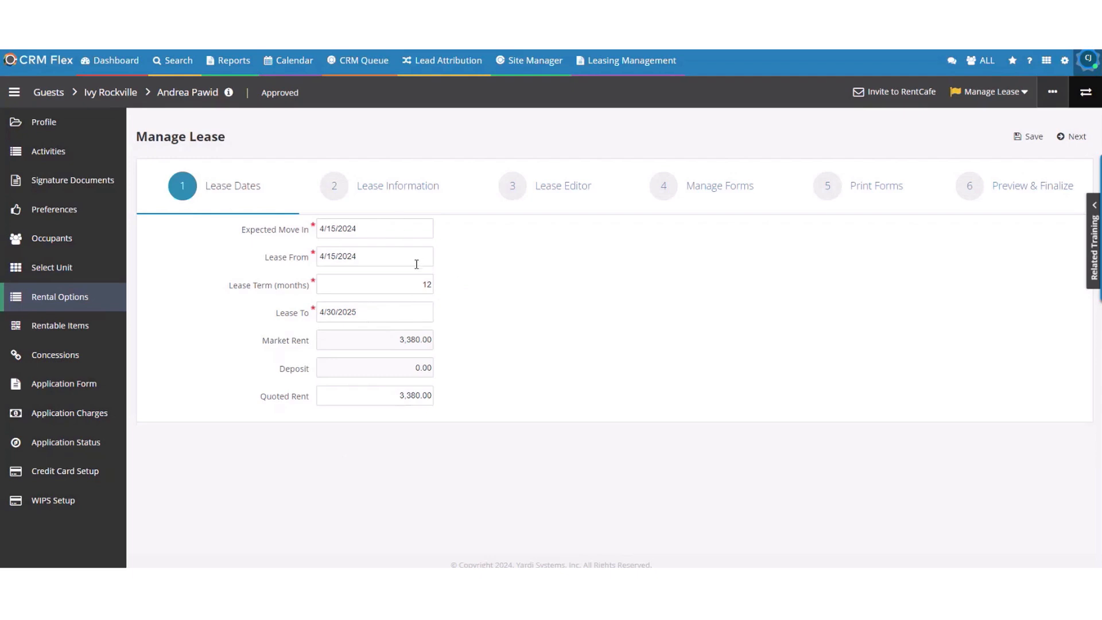
left_click(379, 255)
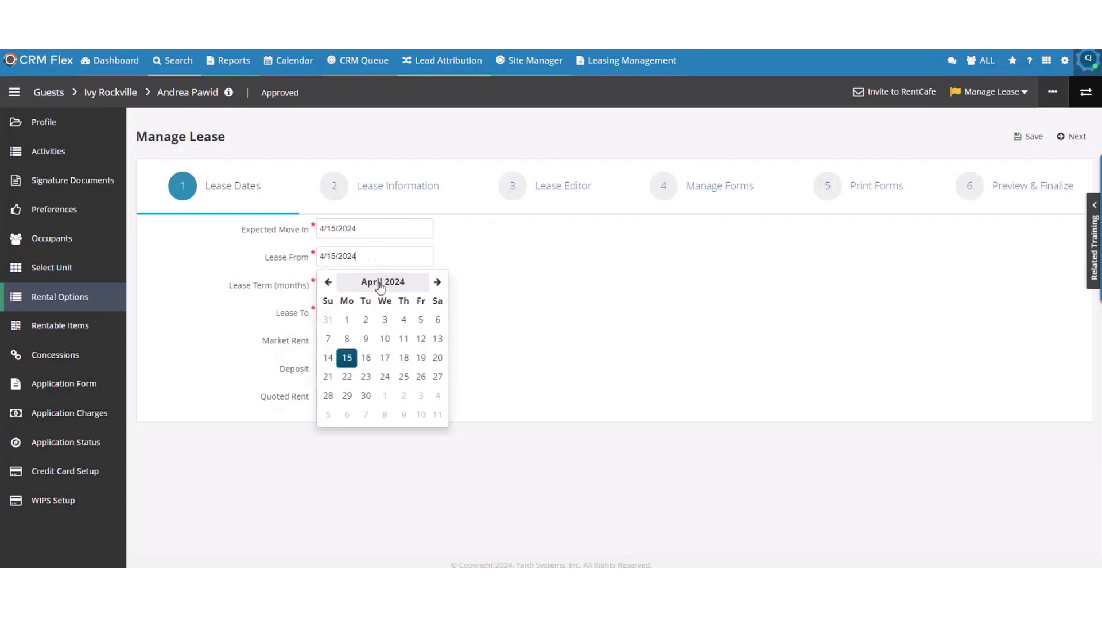
left_click(546, 246)
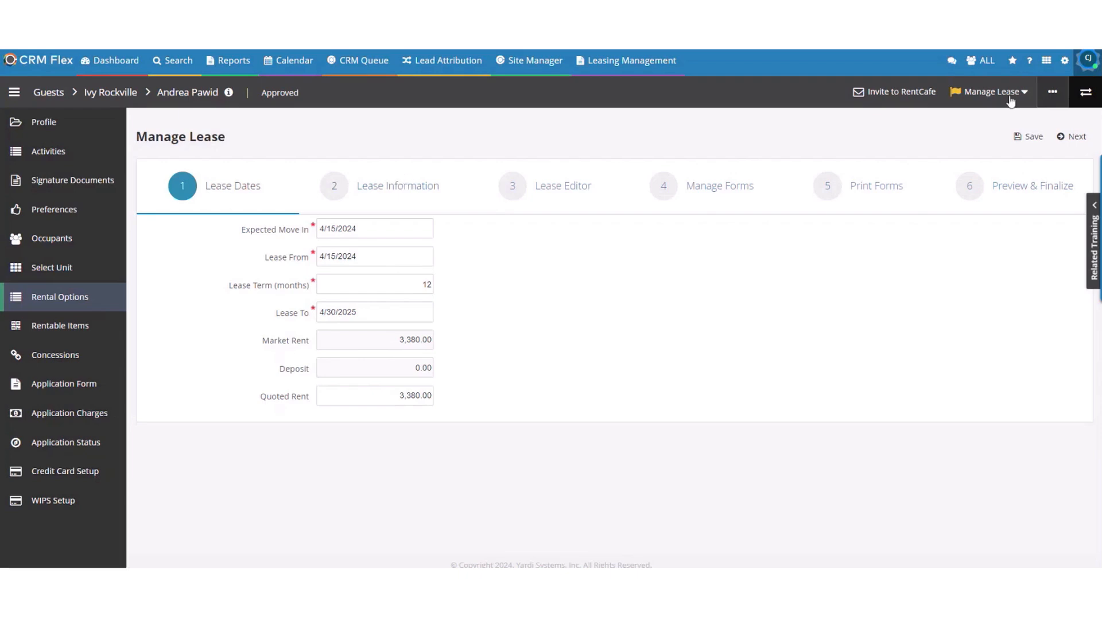
left_click(1021, 142)
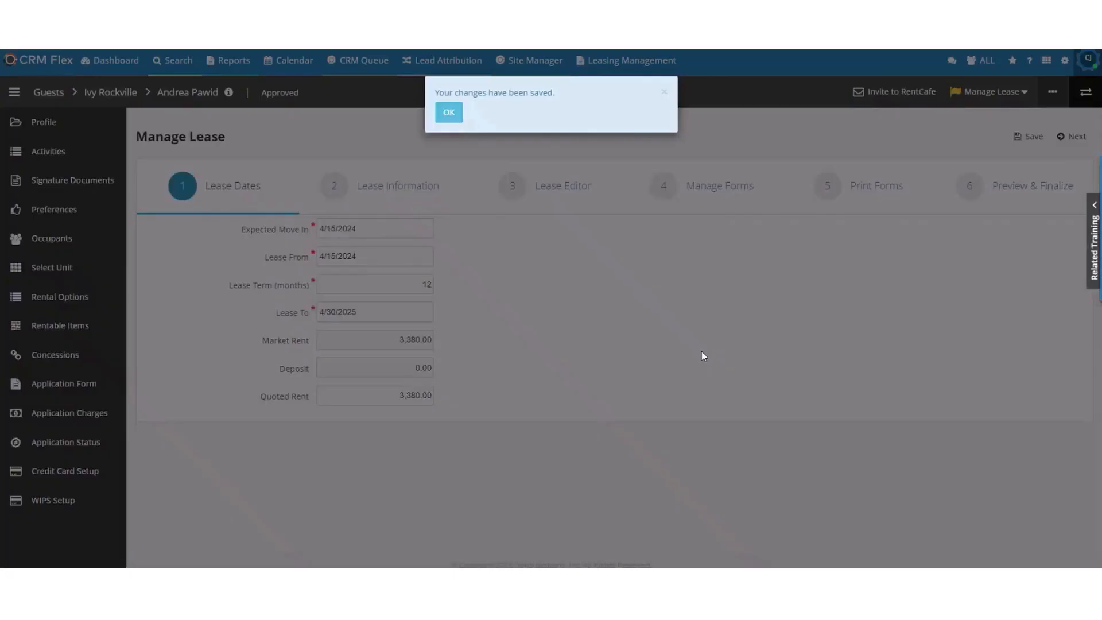
left_click(449, 112)
left_click(1069, 137)
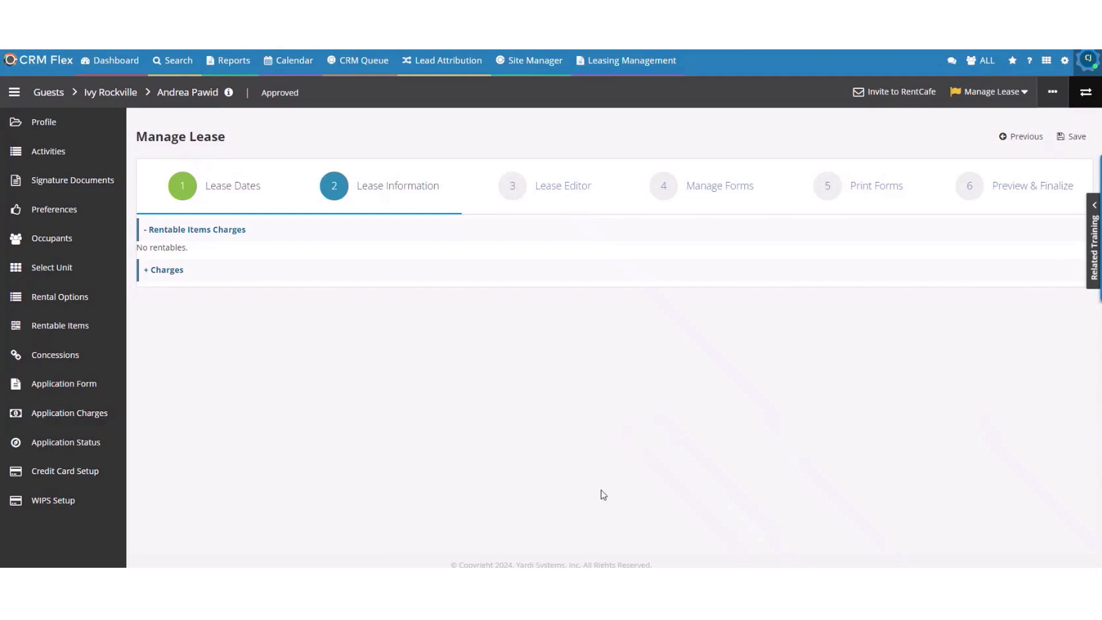
Review the empty Rentable Items Charges panel and expand the Charges section
left_click(238, 231)
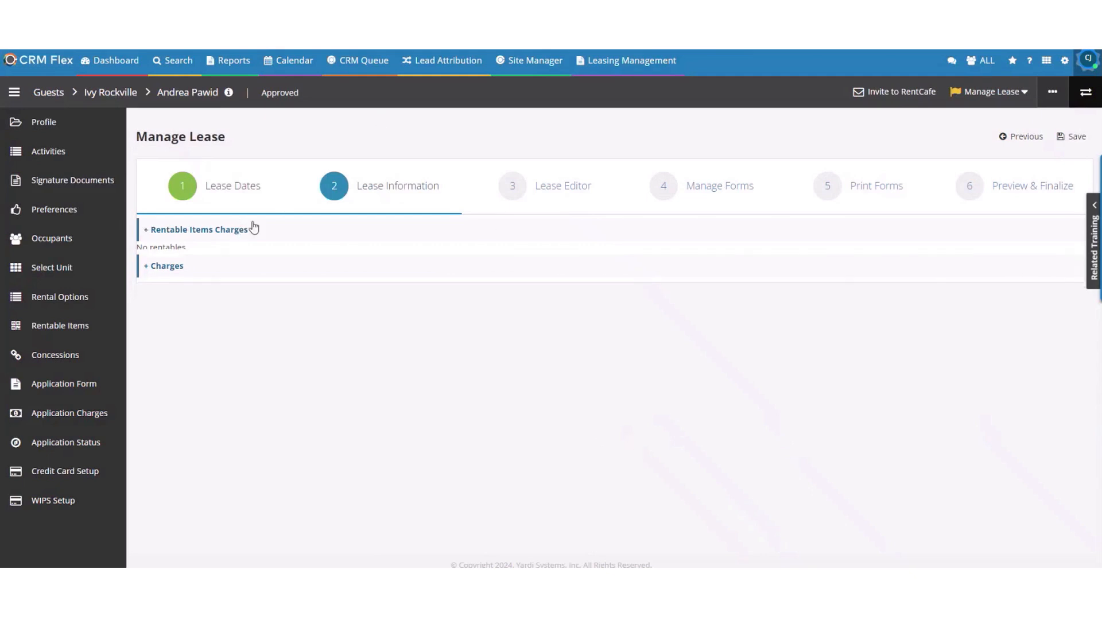
left_click(236, 228)
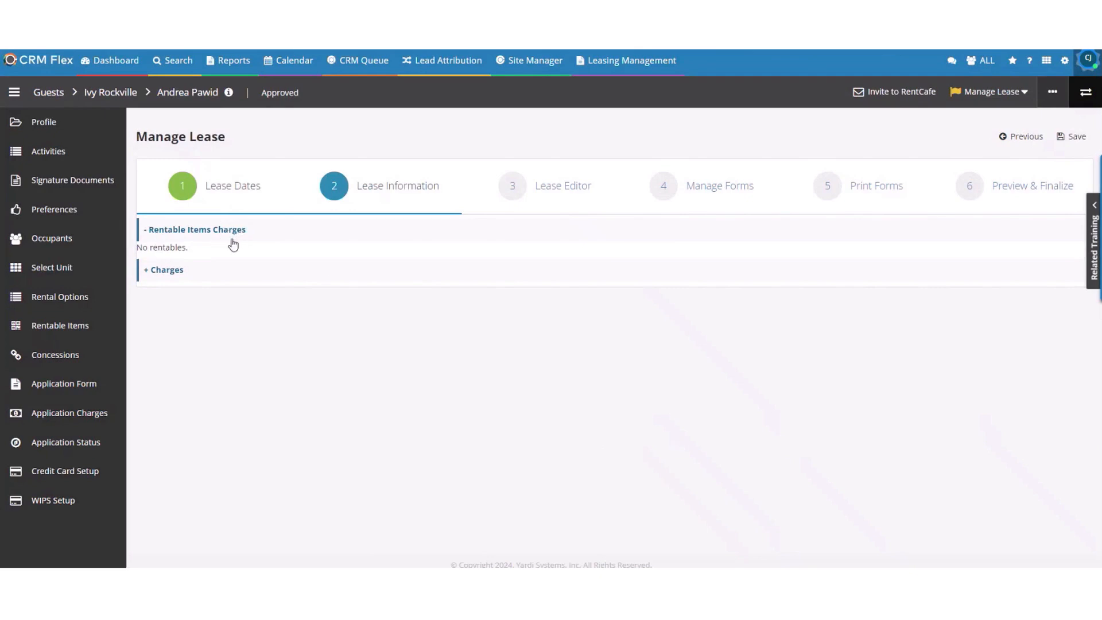
left_click(198, 274)
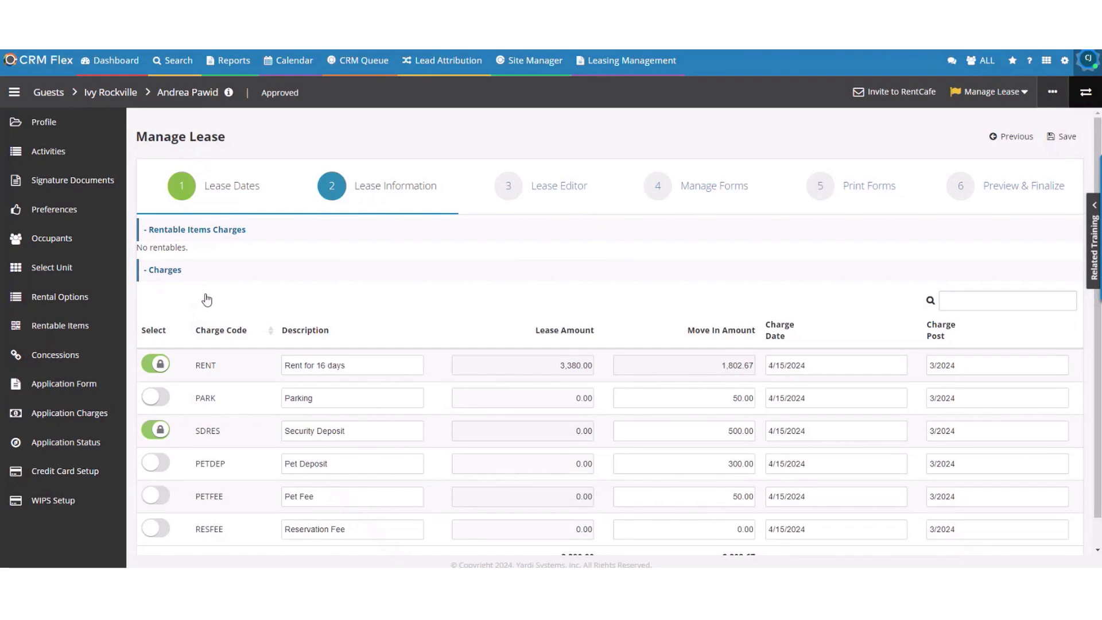
scroll(213, 296, "down", 1)
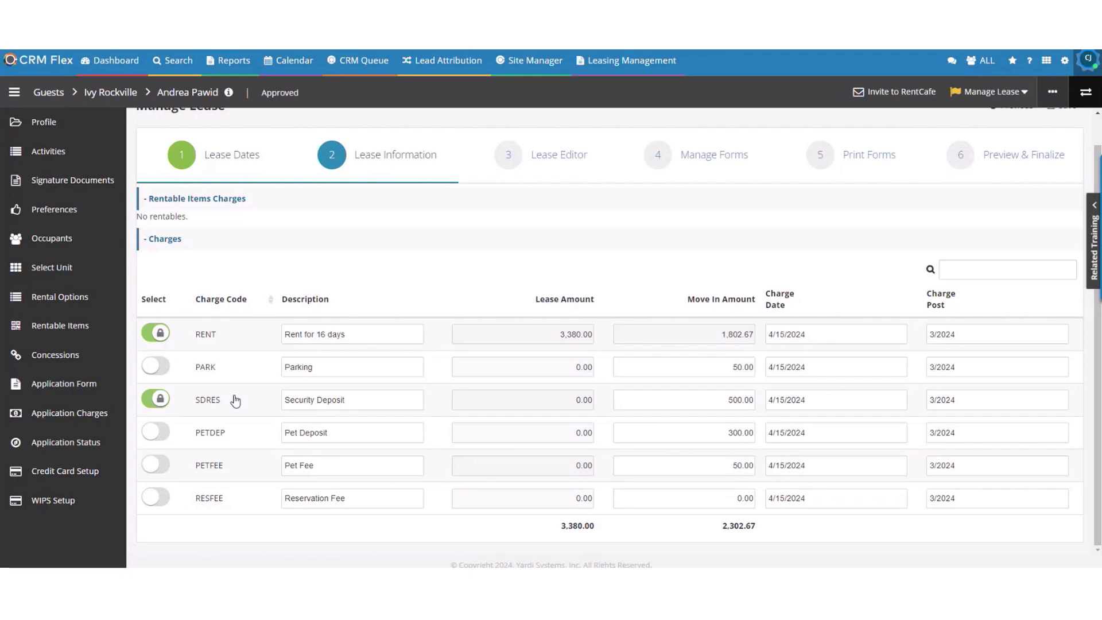
Add the parking charge to the lease with a 25.00 move-in amount
left_click(154, 367)
left_click_drag(713, 371, 835, 374)
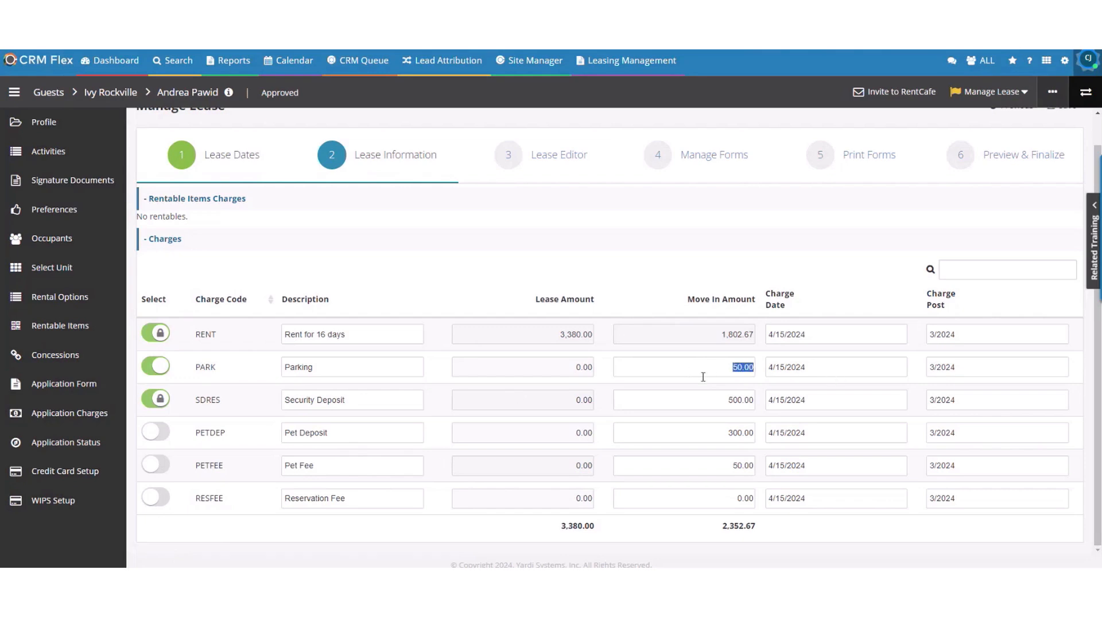
type("25")
left_click(764, 244)
left_click(748, 273)
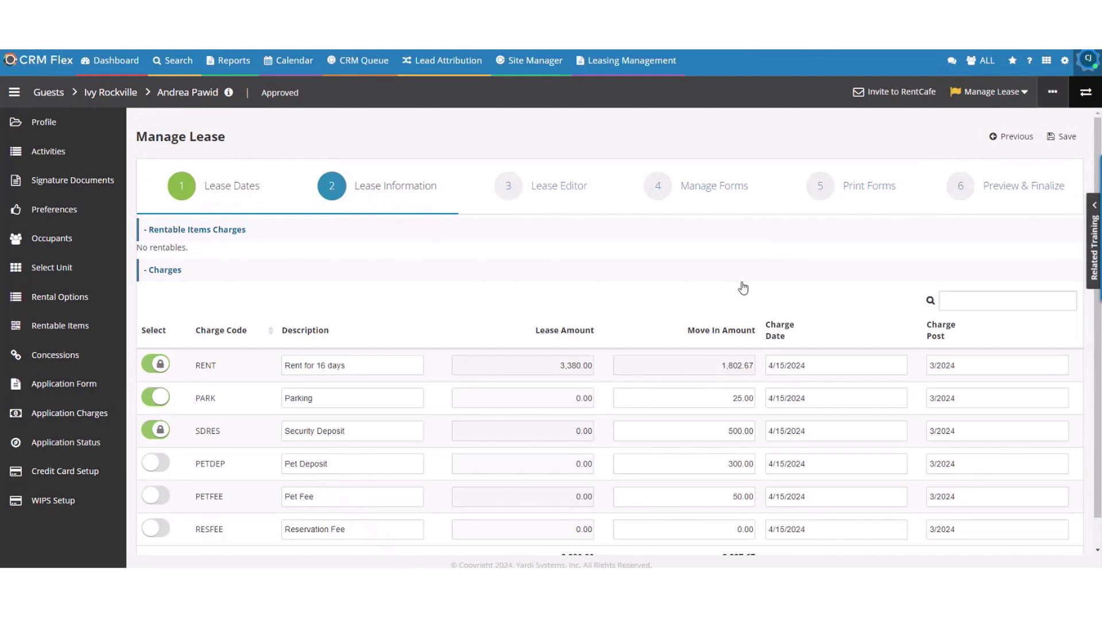
scroll(743, 288, "down", 1)
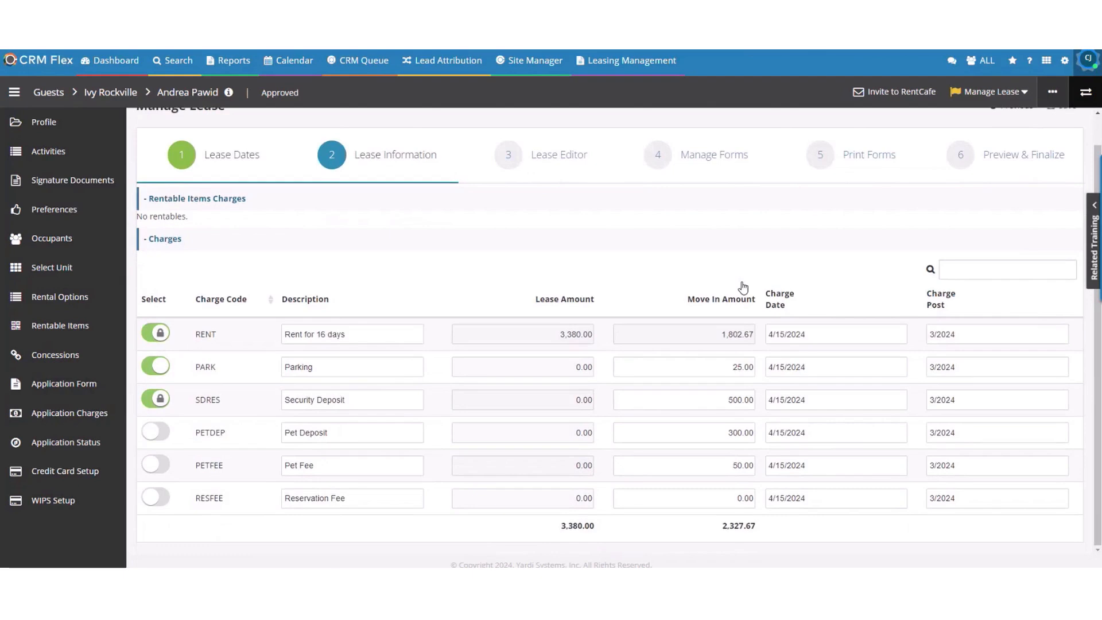
scroll(743, 288, "up", 1)
scroll(739, 344, "down", 1)
scroll(534, 496, "up", 1)
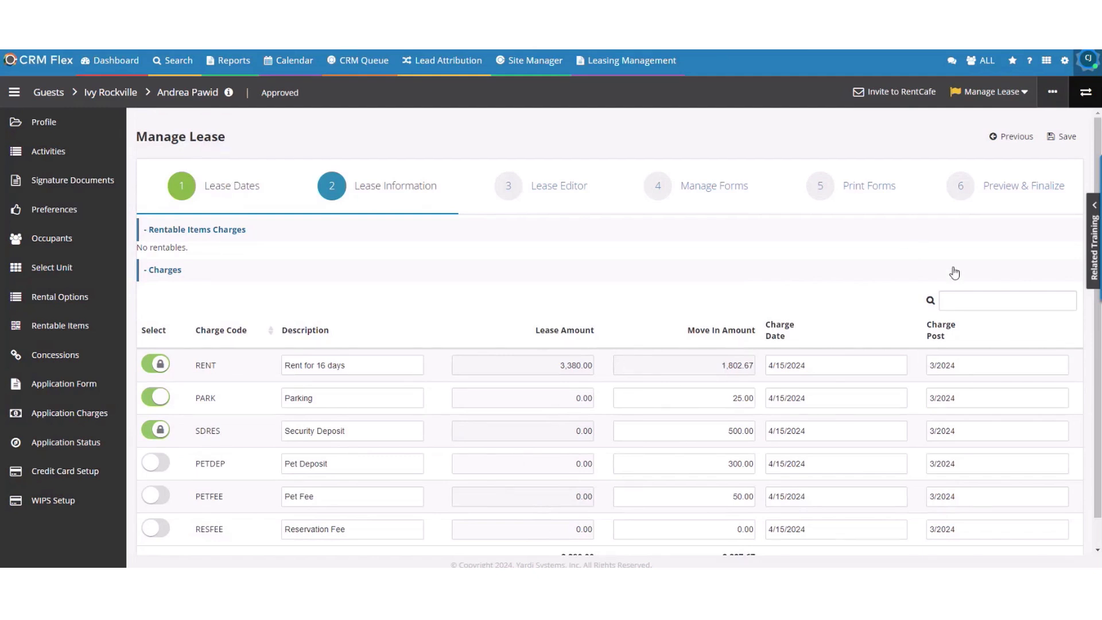
scroll(896, 299, "down", 1)
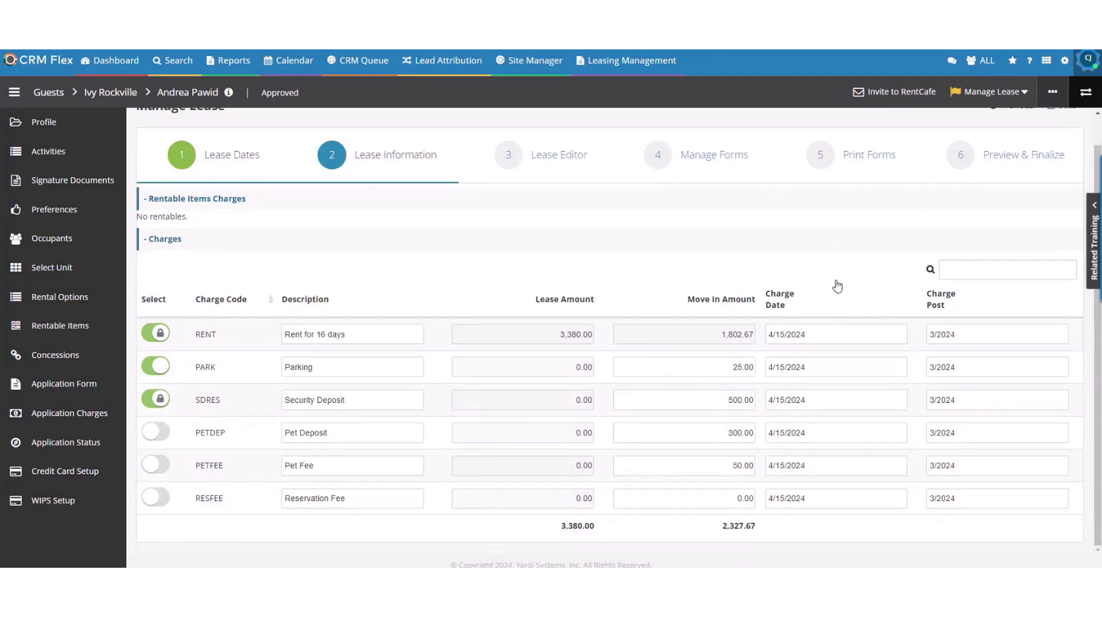
scroll(945, 256, "up", 1)
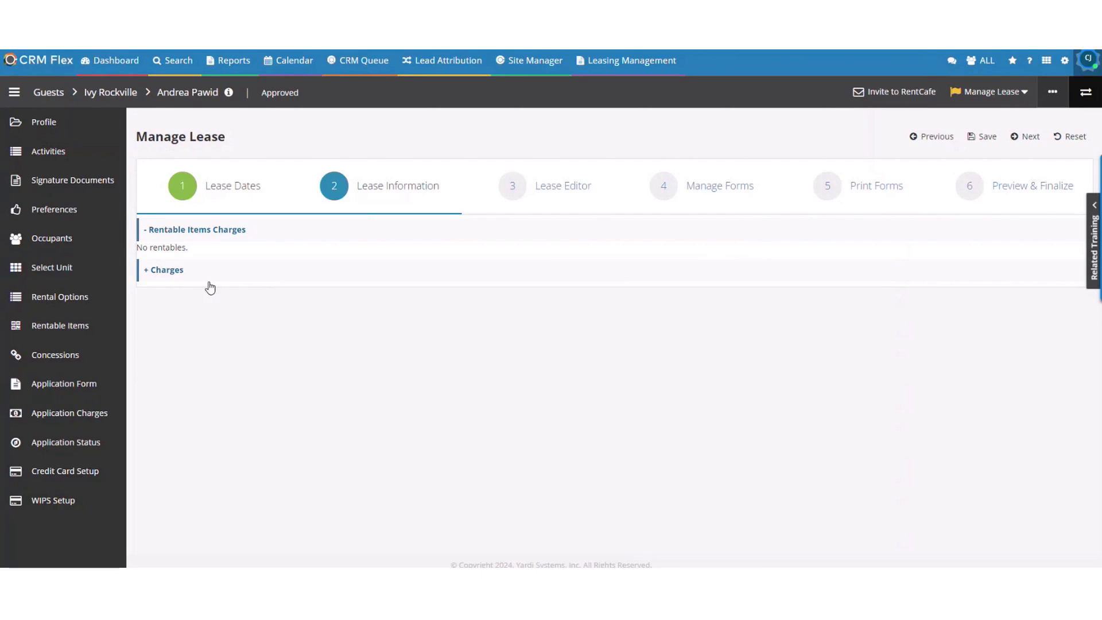
In the Lease Editor, enter 3,380 for Deposit Received under Lease Term and save
left_click(1026, 136)
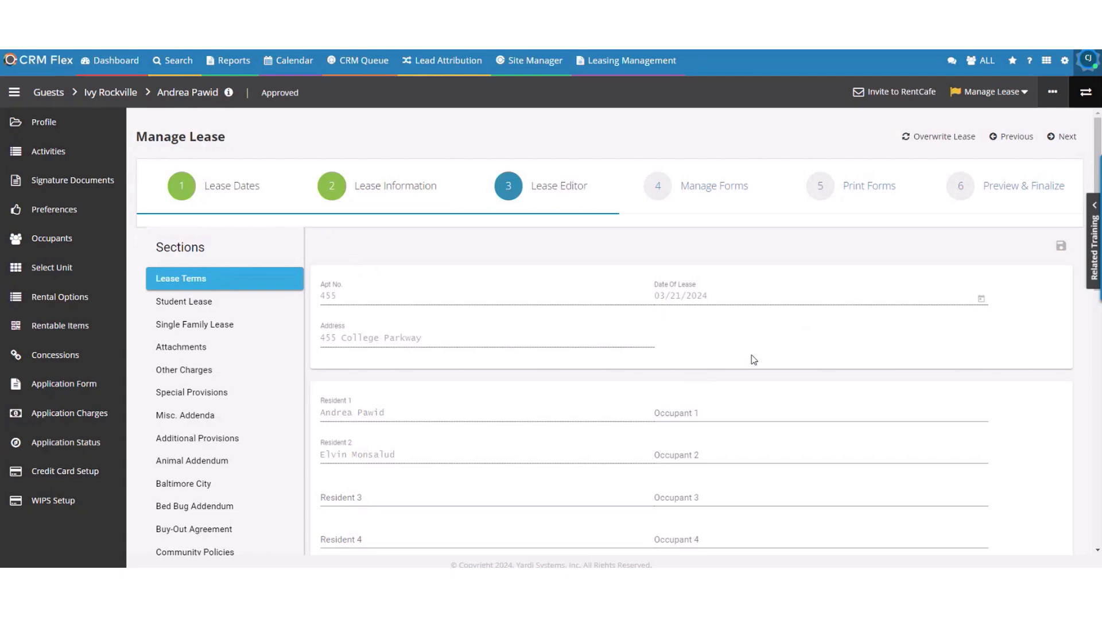
scroll(752, 355, "down", 2)
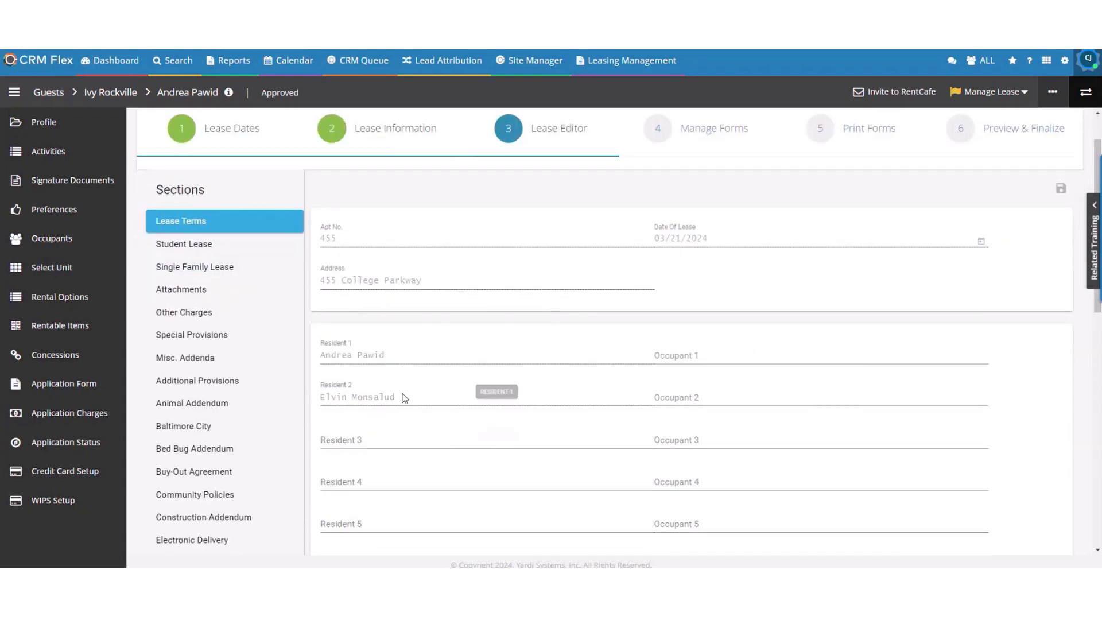
scroll(415, 433, "down", 4)
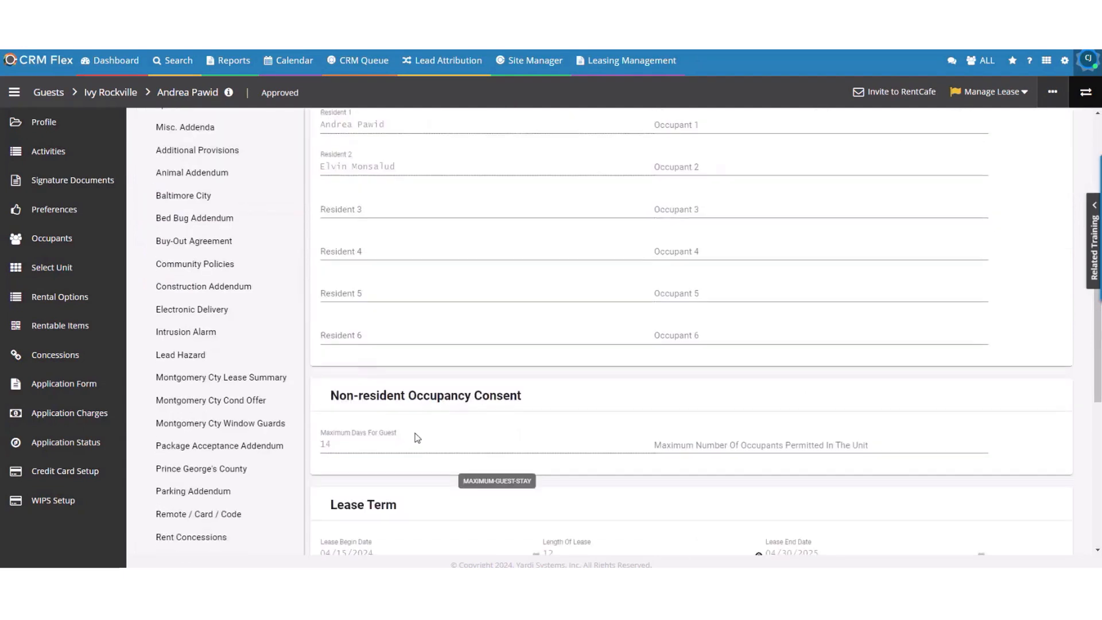
scroll(417, 438, "down", 4)
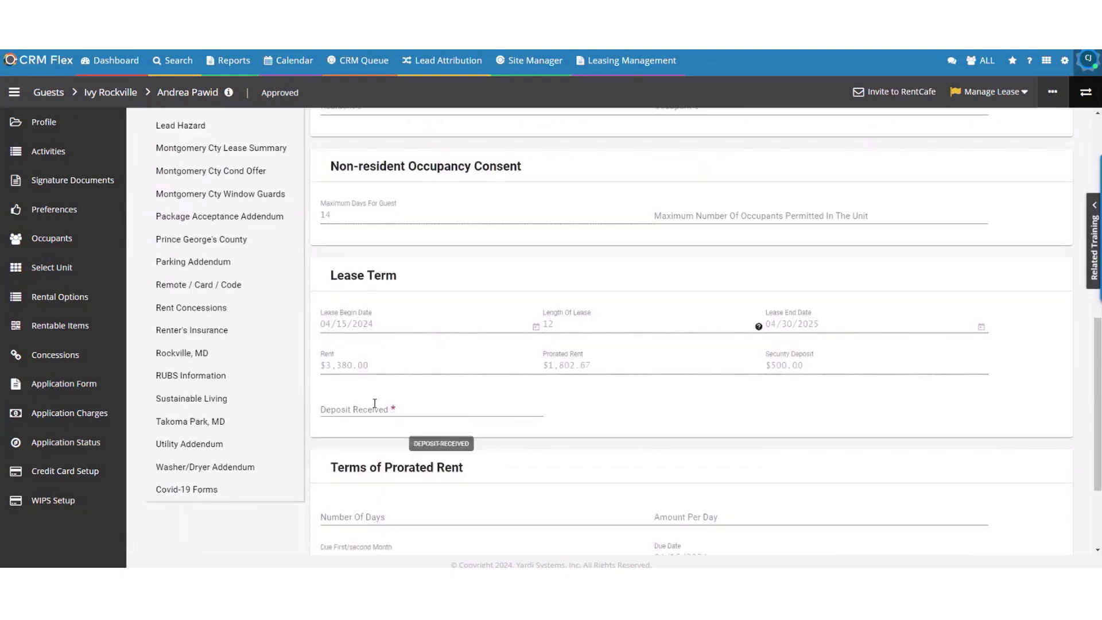
left_click(374, 404)
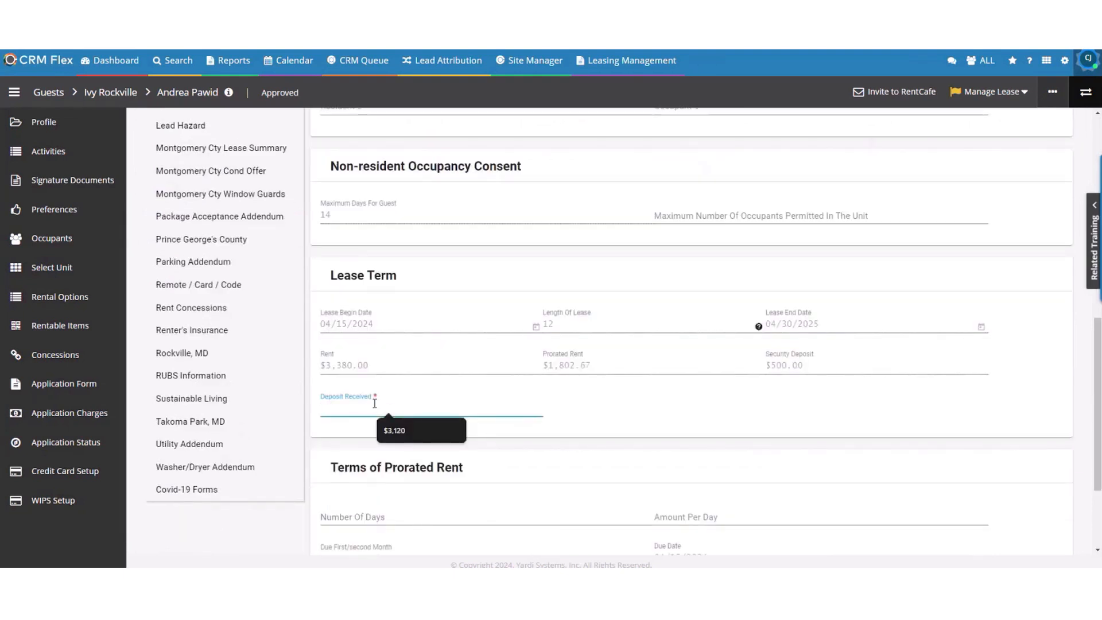
type("3,380")
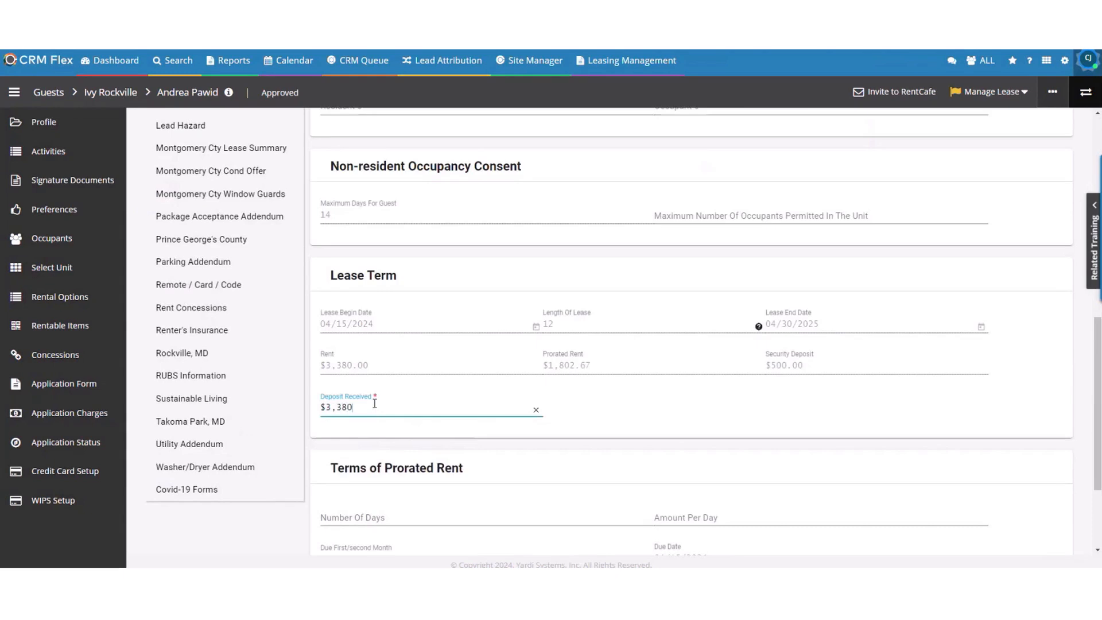
left_click(385, 445)
scroll(389, 472, "down", 3)
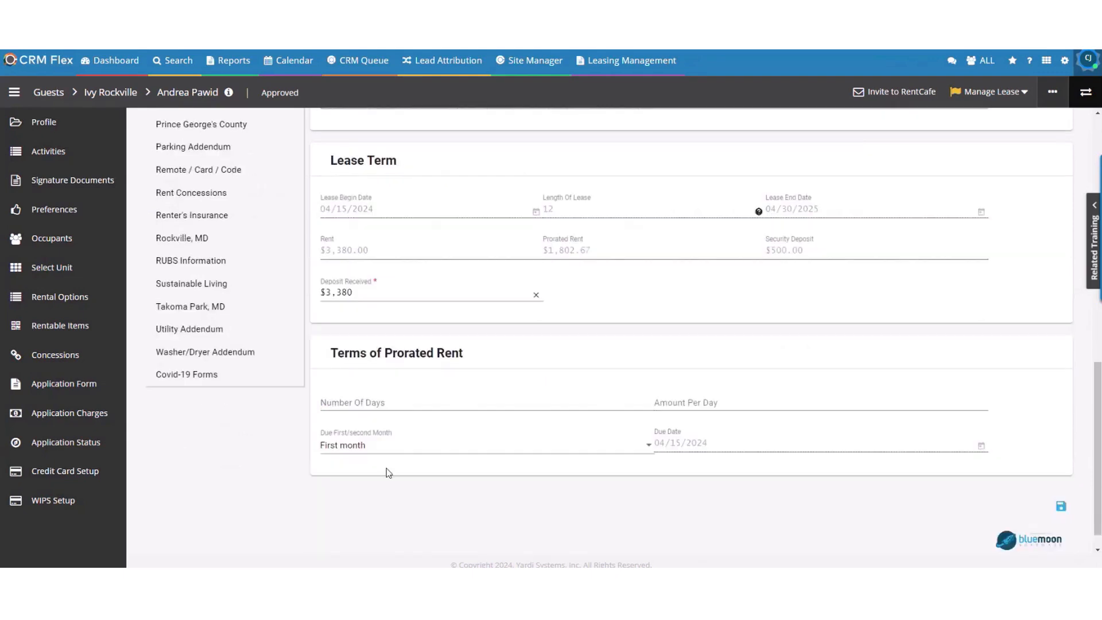
scroll(389, 473, "up", 1)
scroll(721, 460, "down", 2)
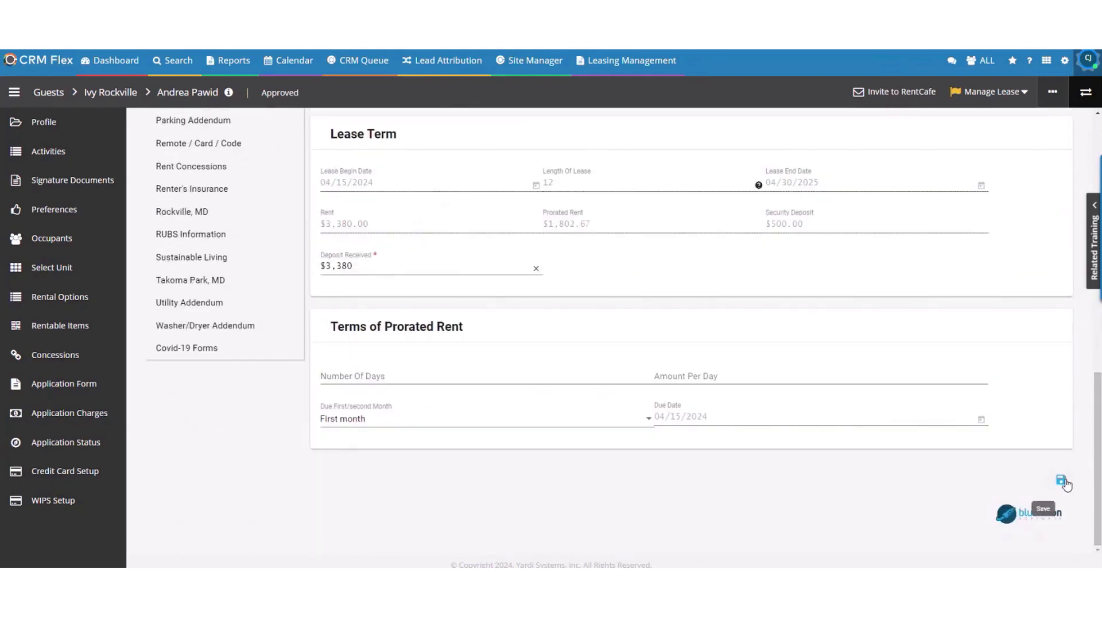
left_click(1061, 481)
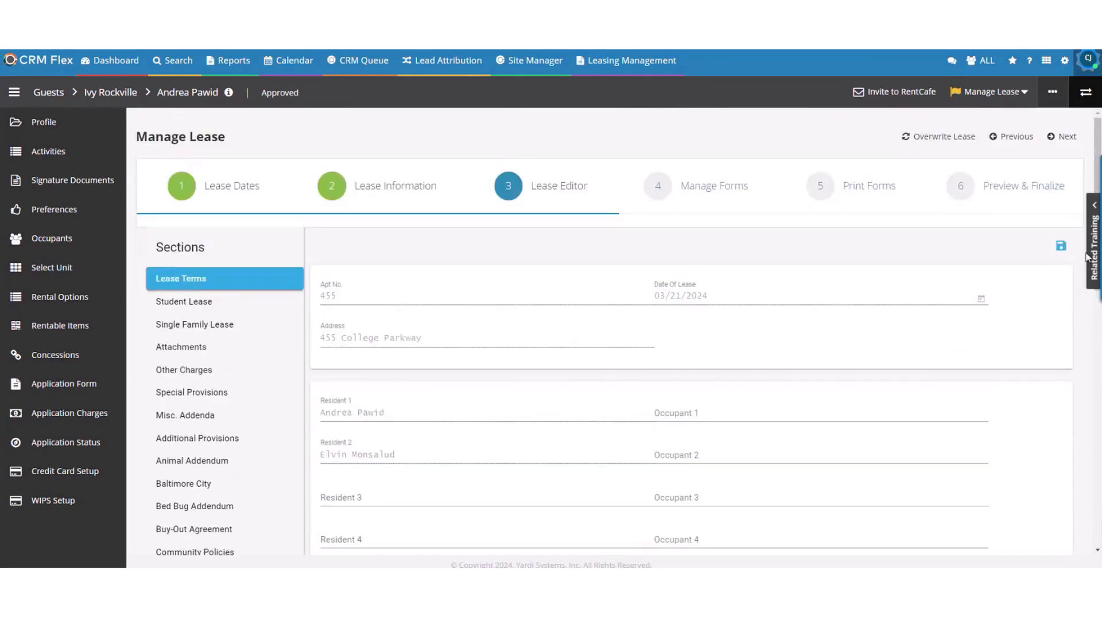
left_click(1060, 246)
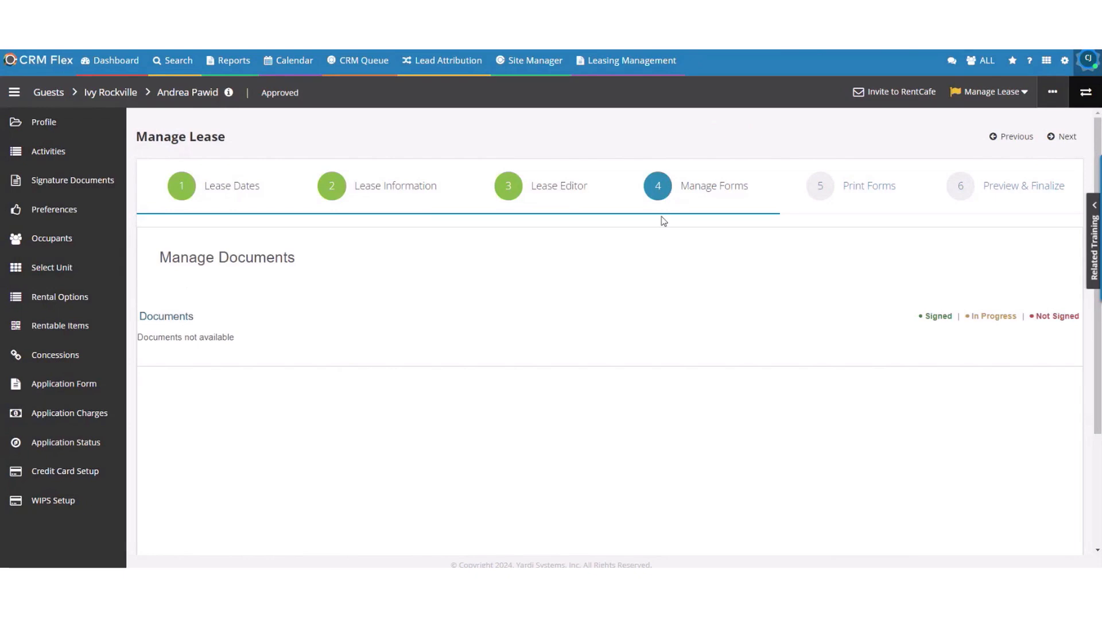
left_click(567, 195)
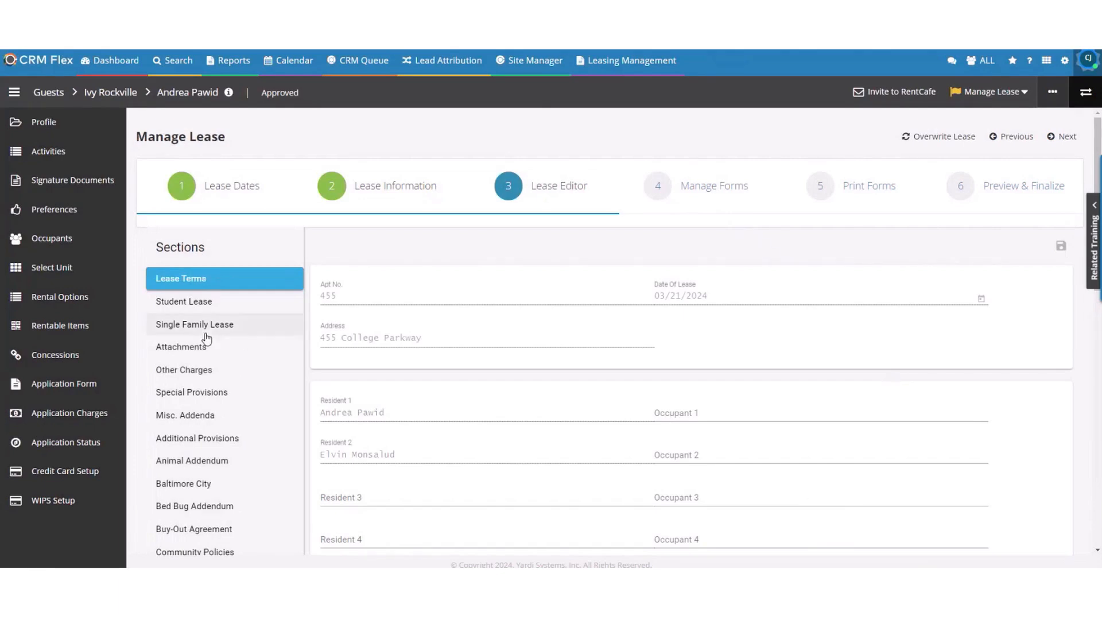
In Other Charges, change the Apartment, Mailbox and Fob key counts to 1 each
left_click(209, 372)
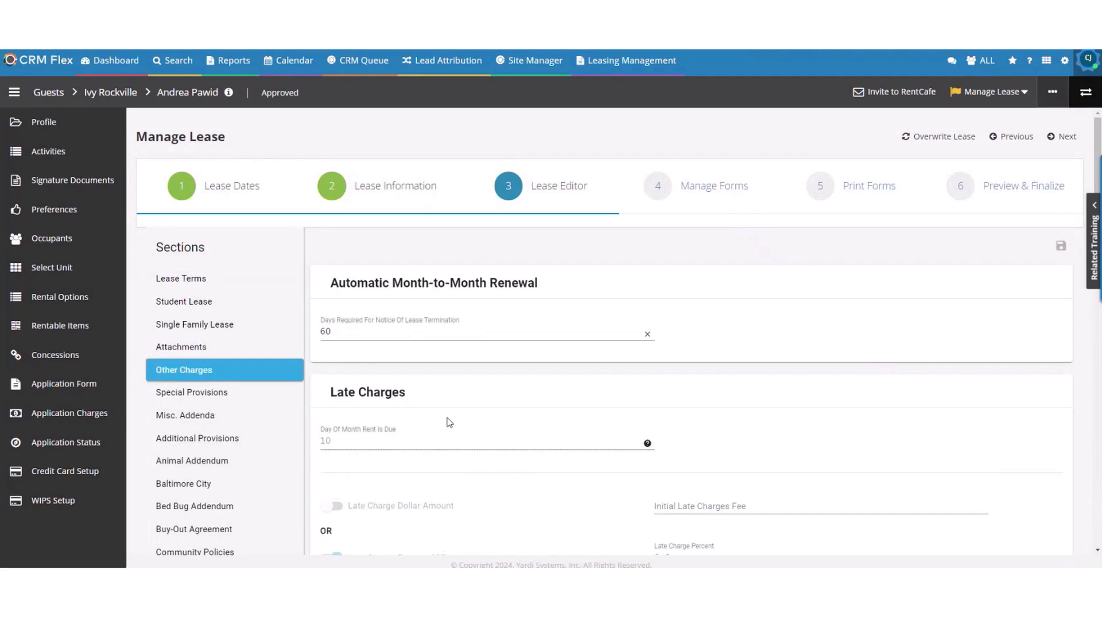
scroll(450, 427, "down", 4)
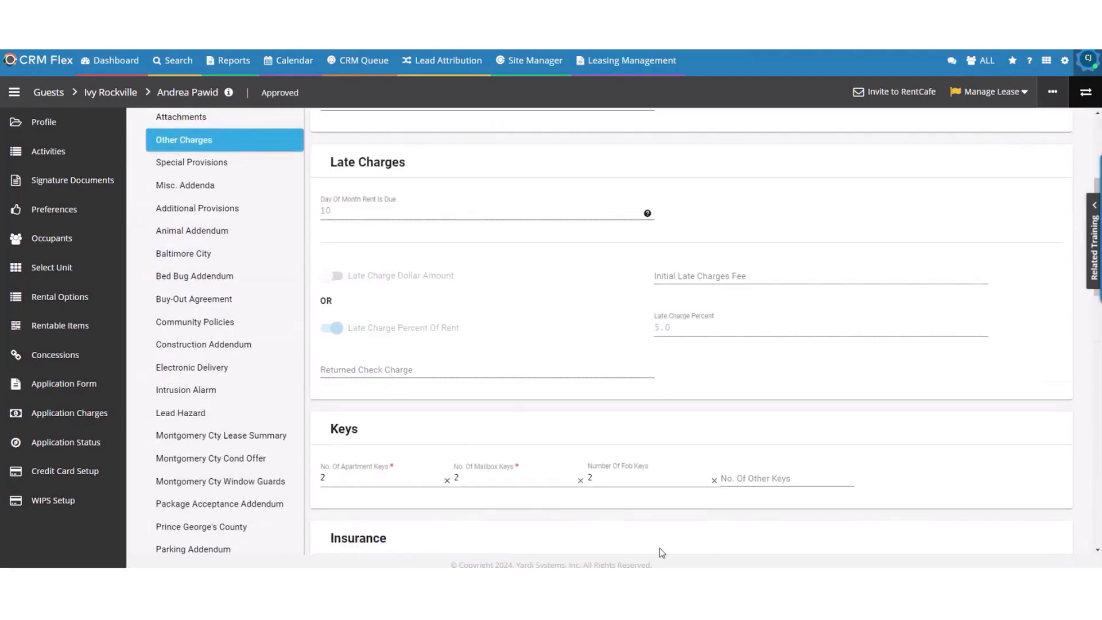
scroll(662, 552, "down", 3)
left_click(356, 309)
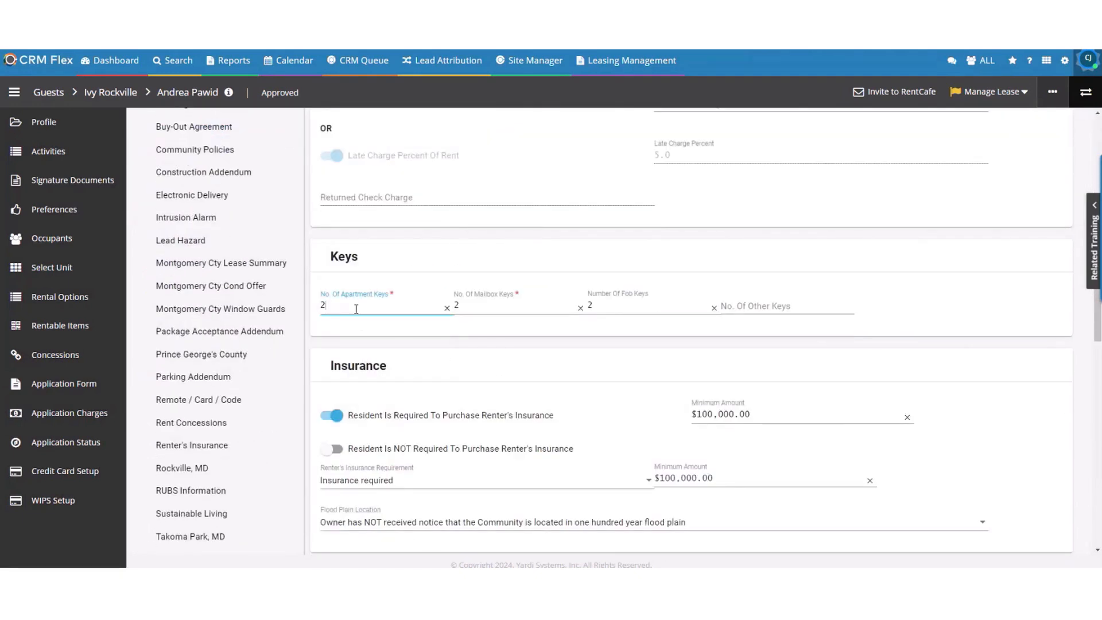
key("BackSpace")
type("1")
key("Tab")
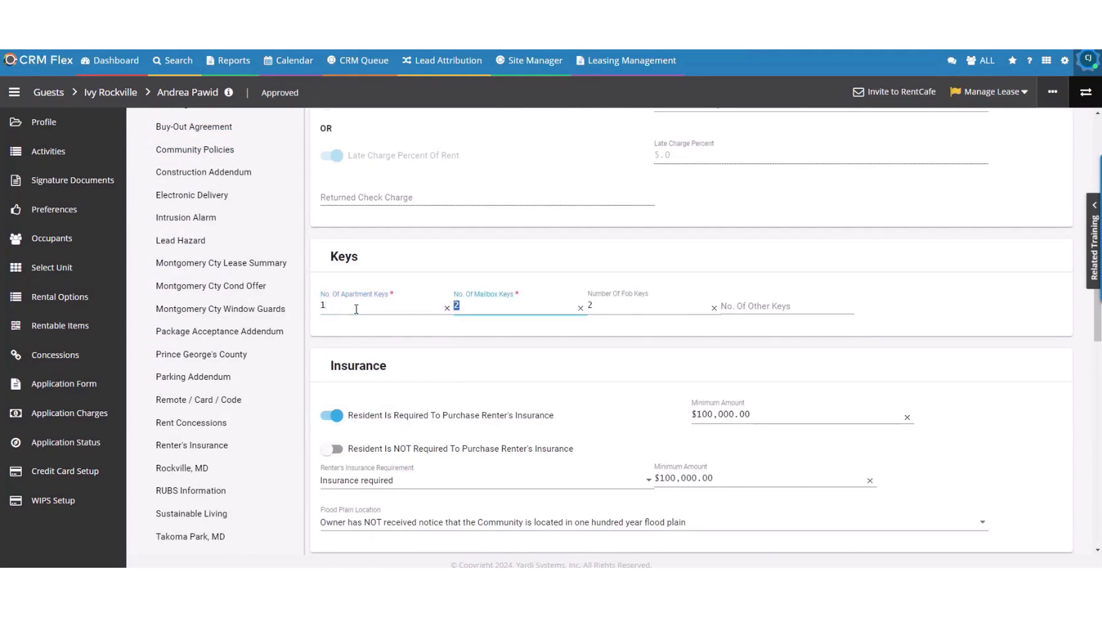
type("1")
key("Tab")
type("1")
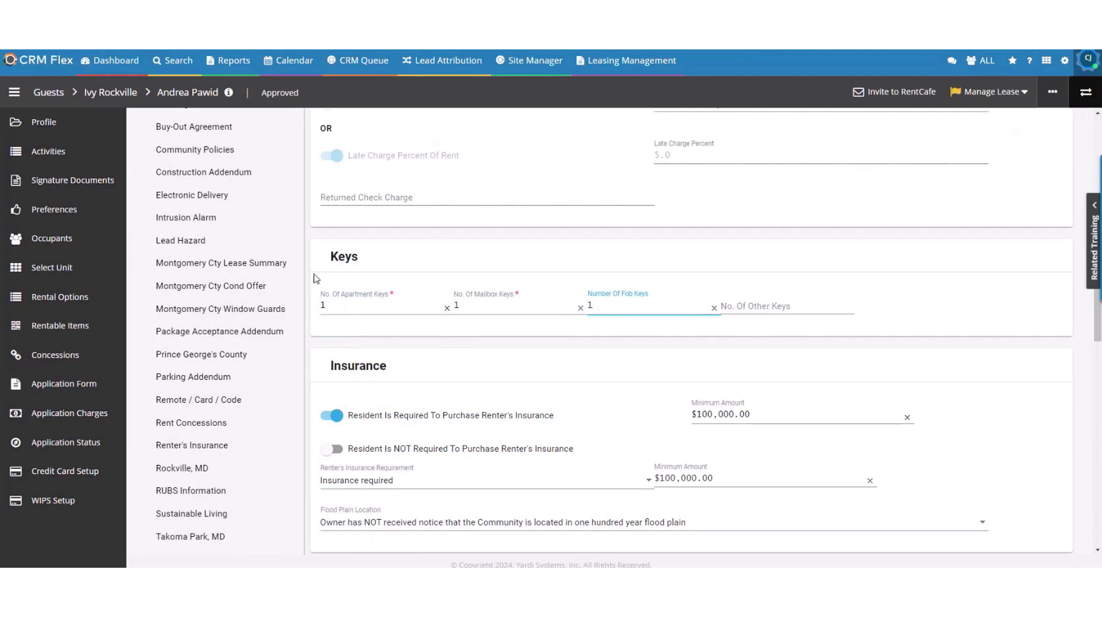
Scroll through Other Charges to review the 60-day month-to-month renewal notice and 5.0% late charge
scroll(770, 328, "down", 4)
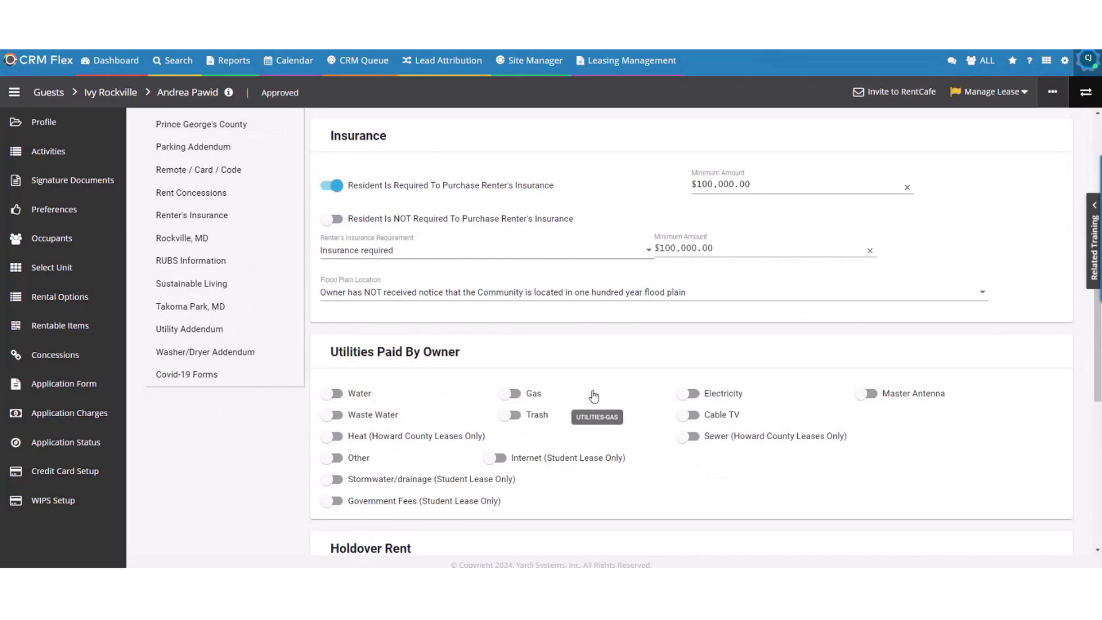
scroll(593, 396, "down", 2)
scroll(636, 393, "down", 4)
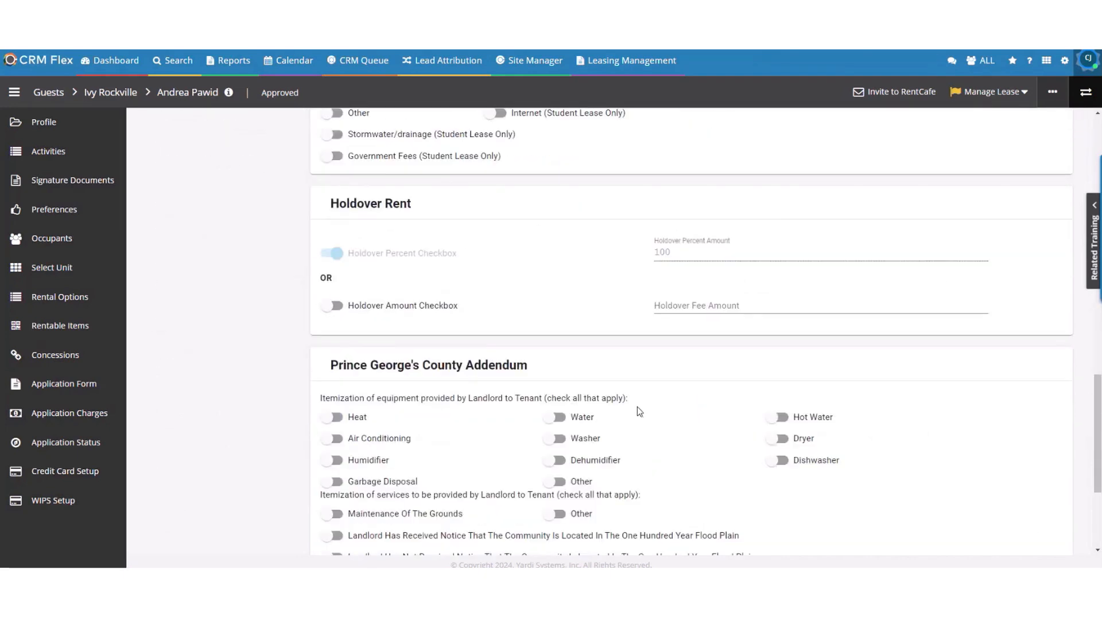
scroll(638, 411, "down", 3)
scroll(654, 431, "up", 2)
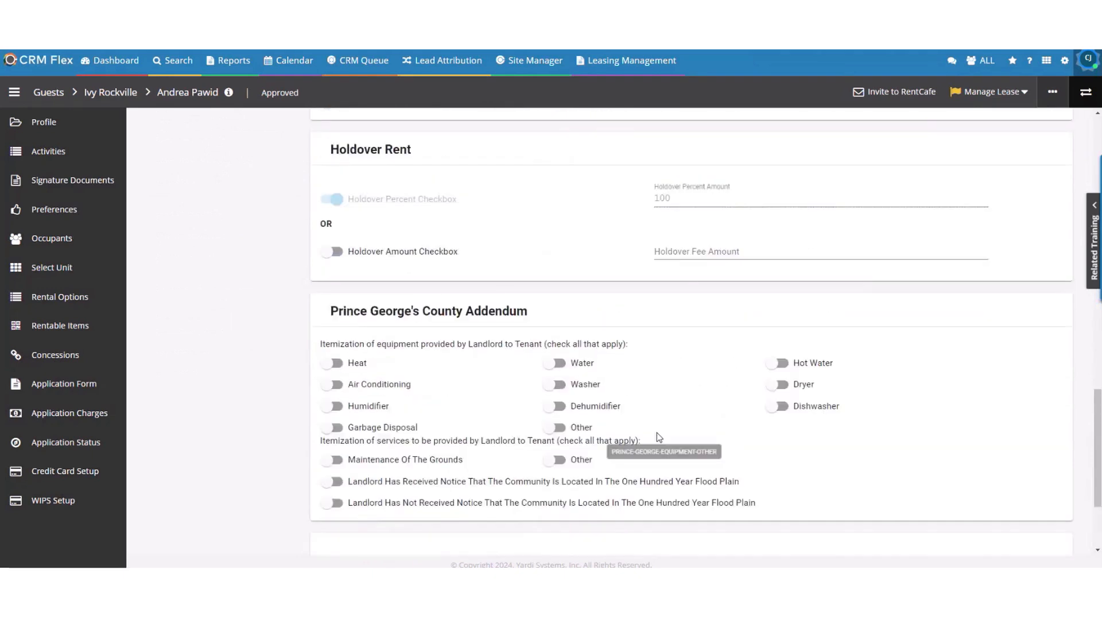
scroll(660, 437, "up", 10)
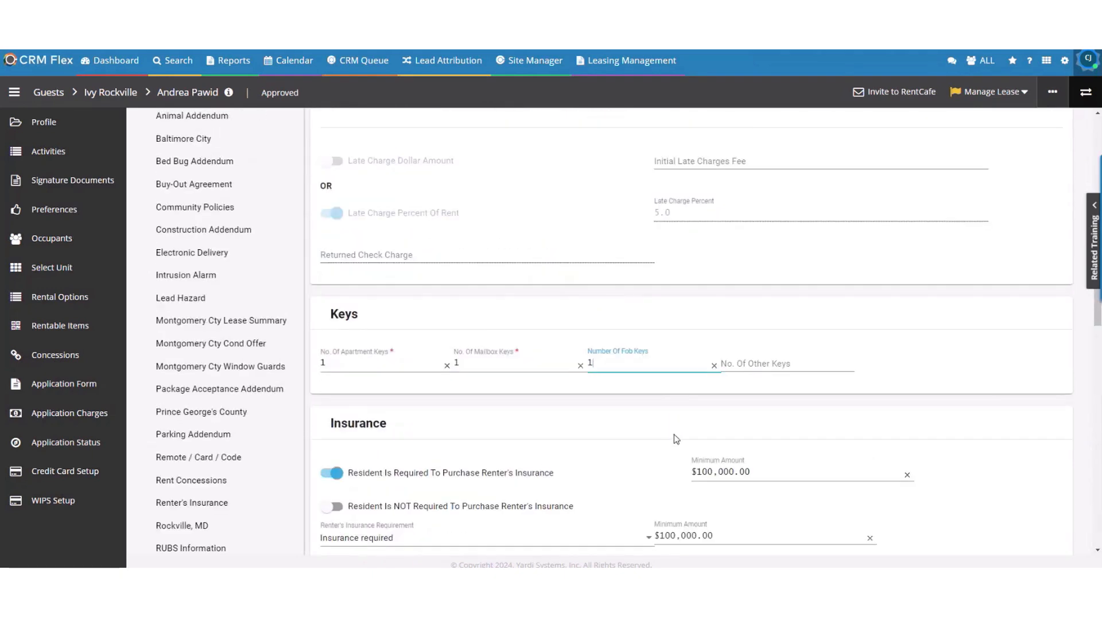
scroll(674, 434, "up", 5)
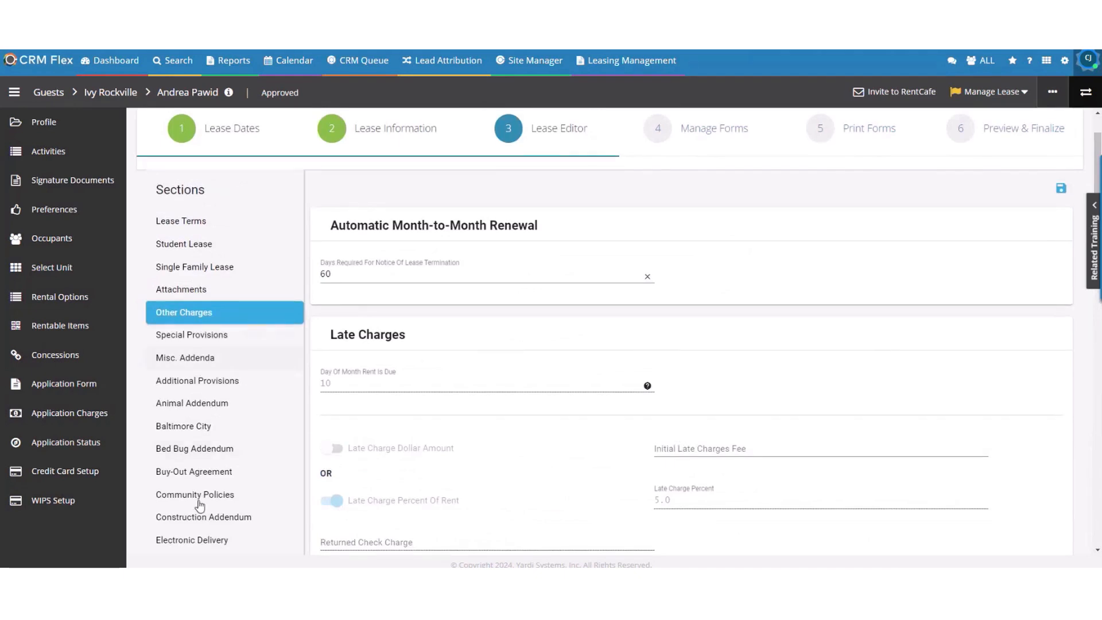
scroll(206, 414, "down", 3)
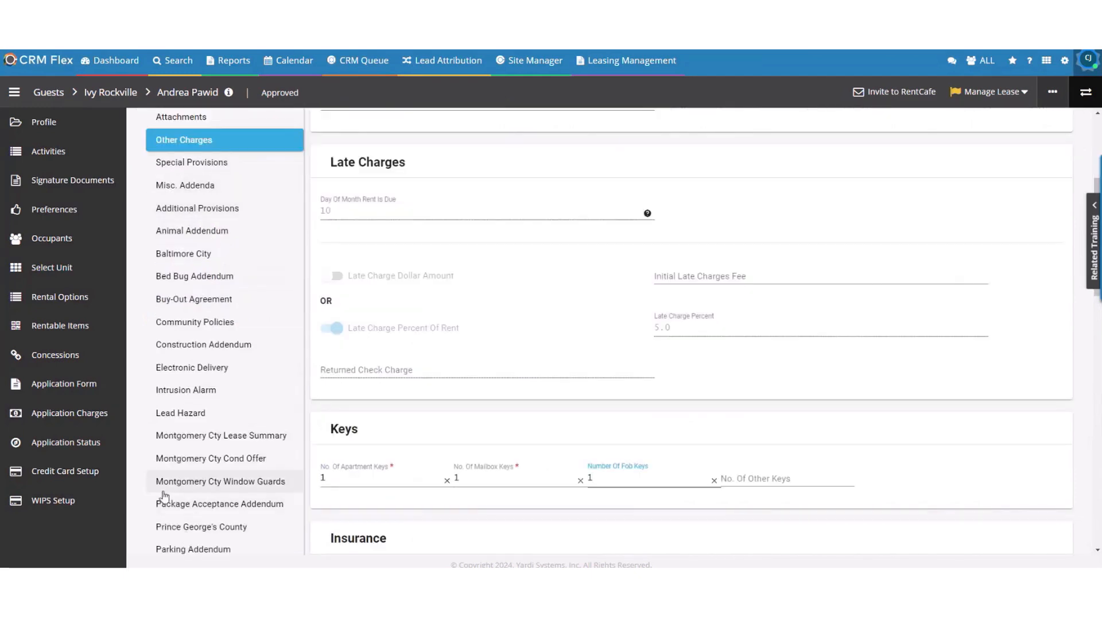
scroll(165, 497, "down", 3)
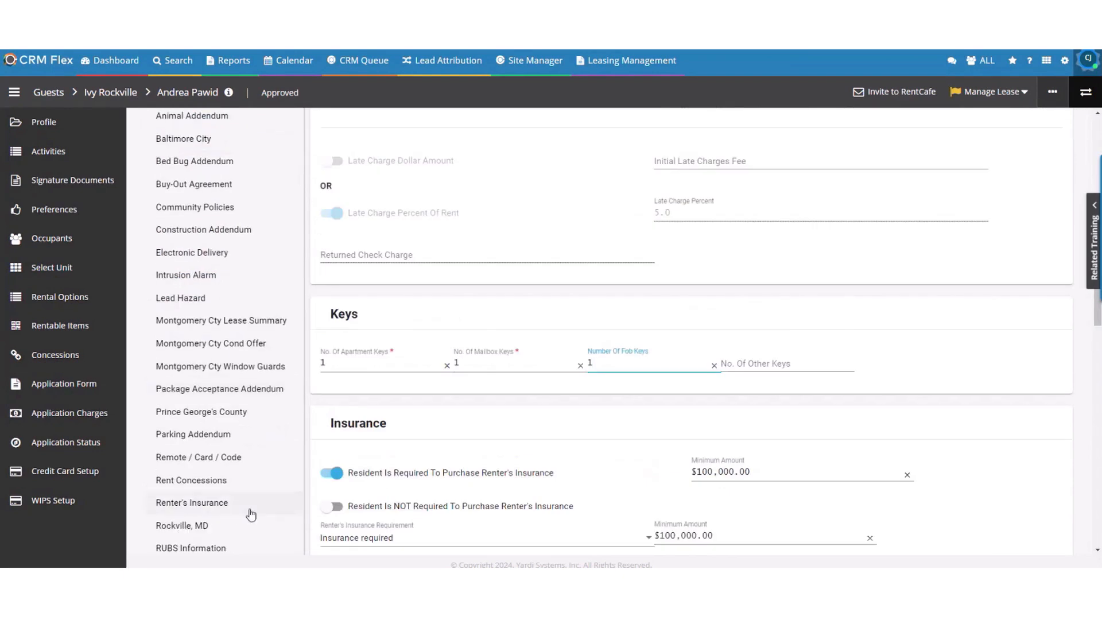
scroll(249, 513, "down", 3)
scroll(247, 402, "up", 10)
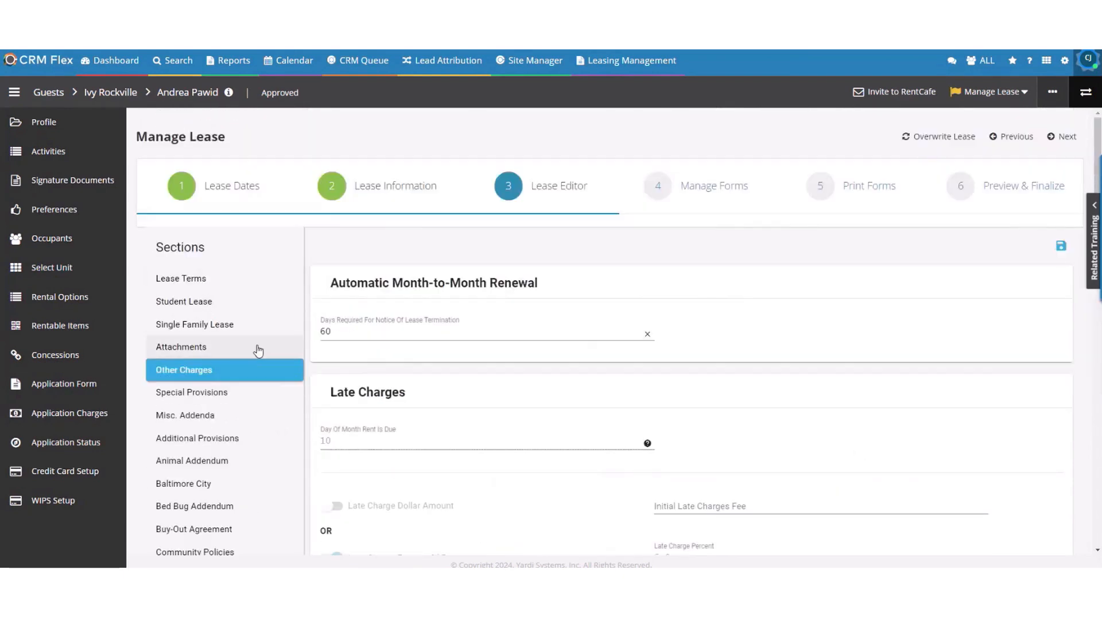
Save the key count changes, move ahead to Print Forms, then return to Manage Forms
left_click(1060, 245)
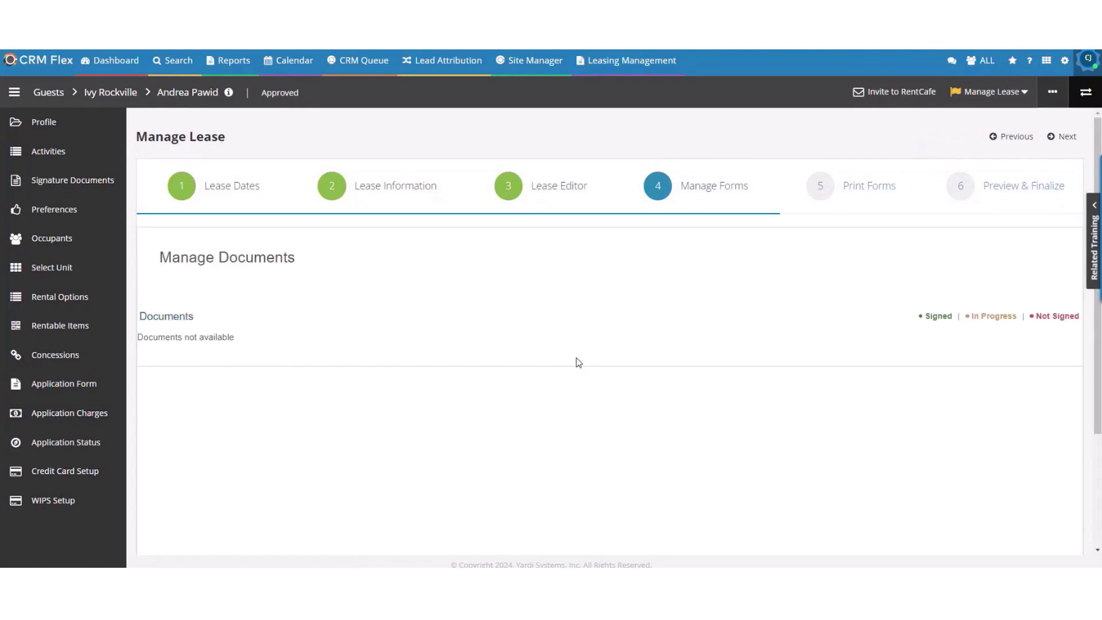
left_click(1066, 138)
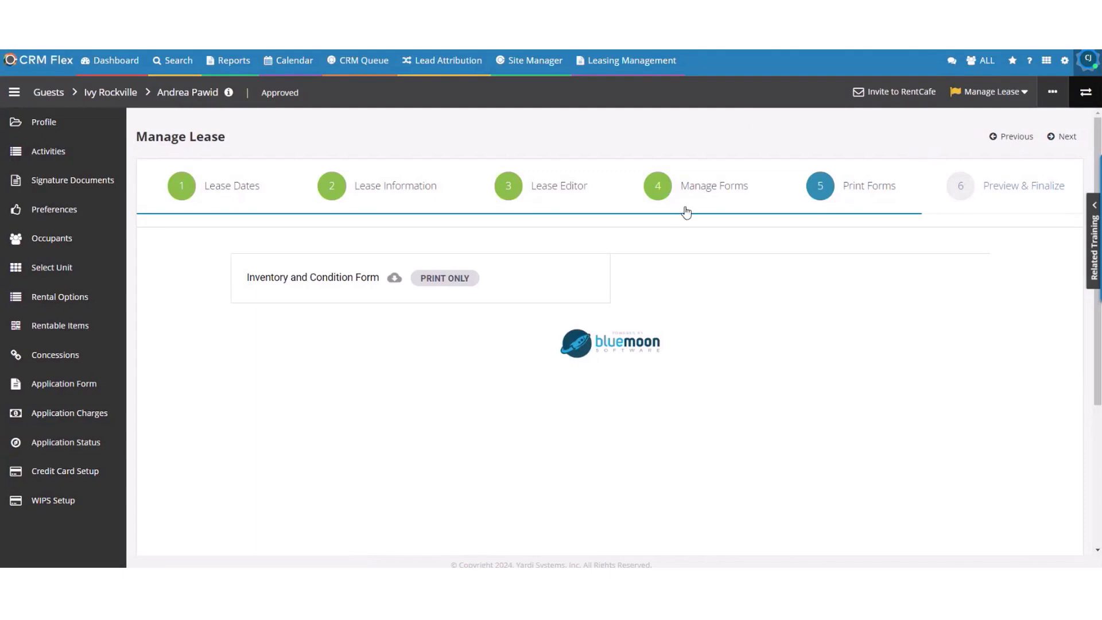
left_click(712, 191)
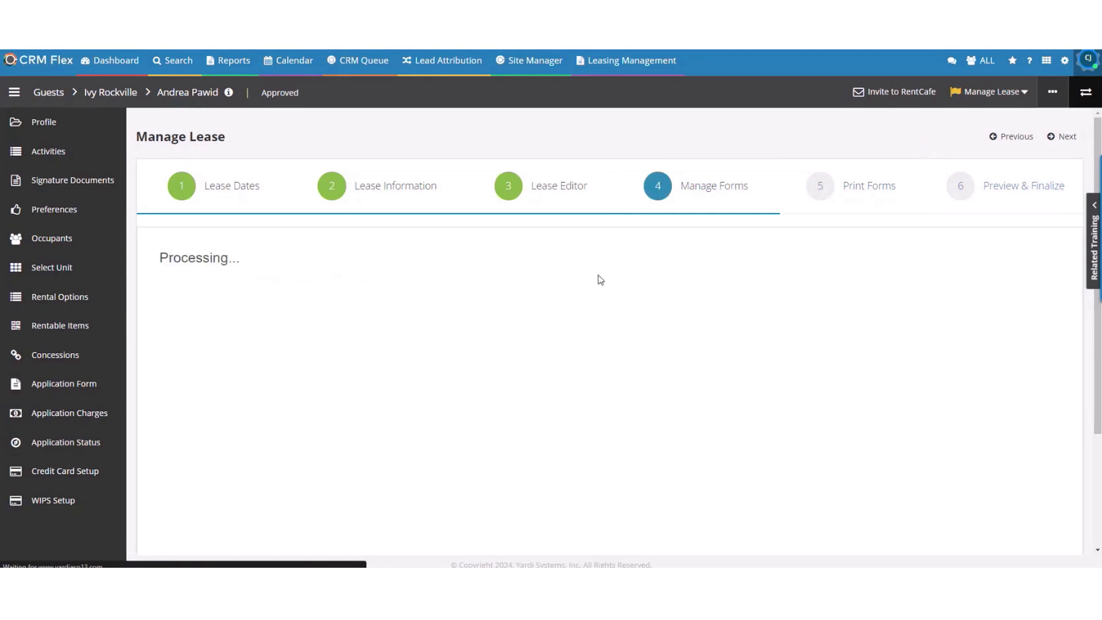
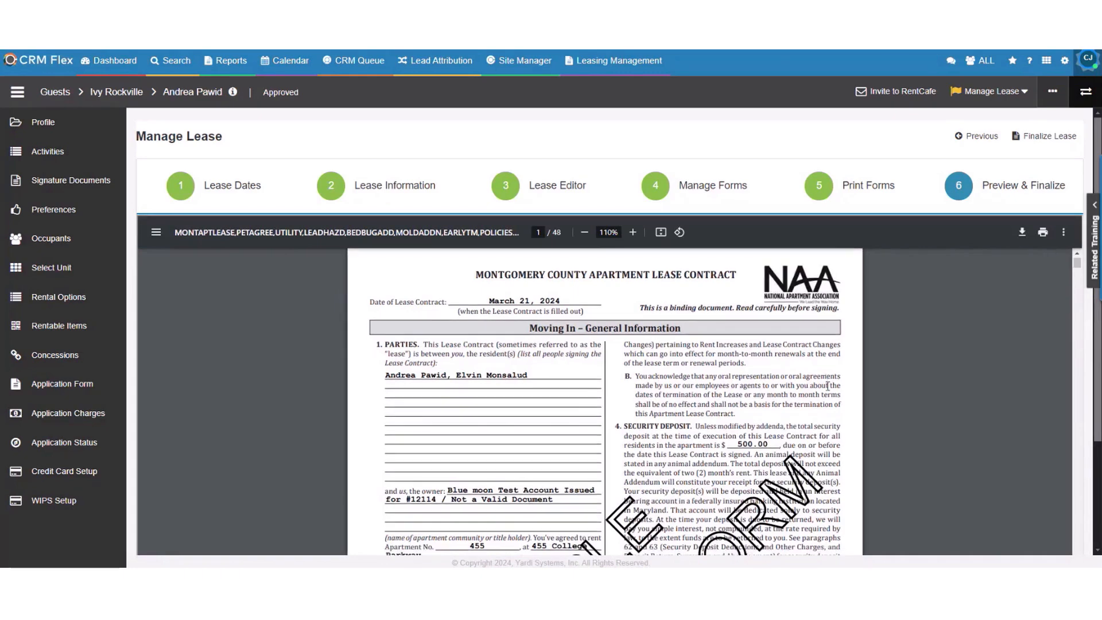
Review the 48-page lease contract preview, then start finalizing the lease
scroll(475, 367, "down", 3)
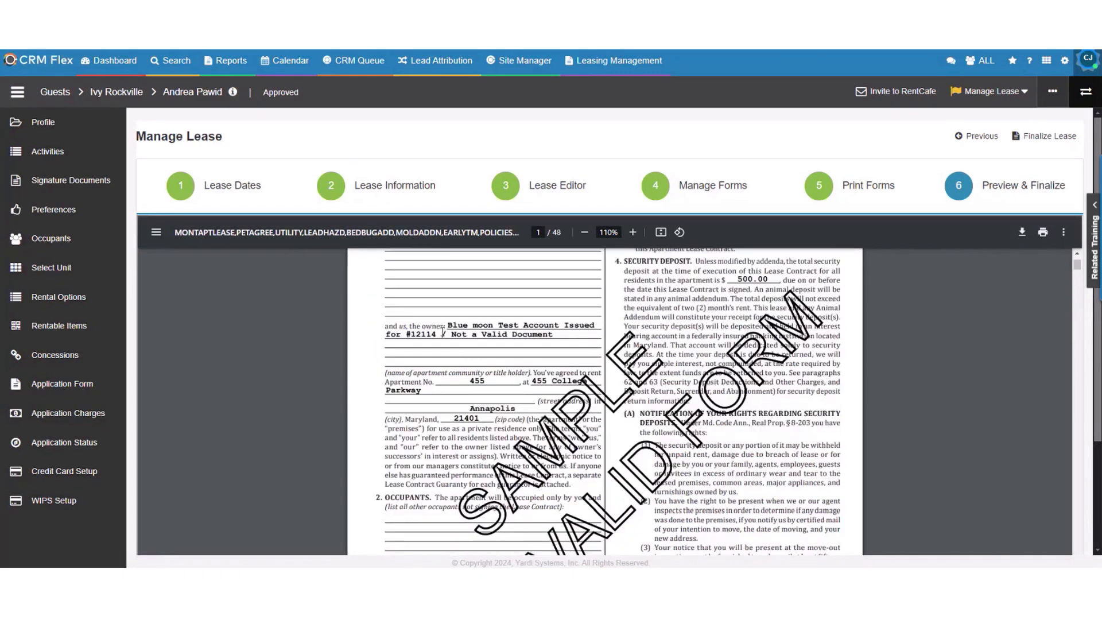
left_click_drag(443, 333, 511, 333)
scroll(512, 331, "down", 1)
scroll(512, 331, "down", 5)
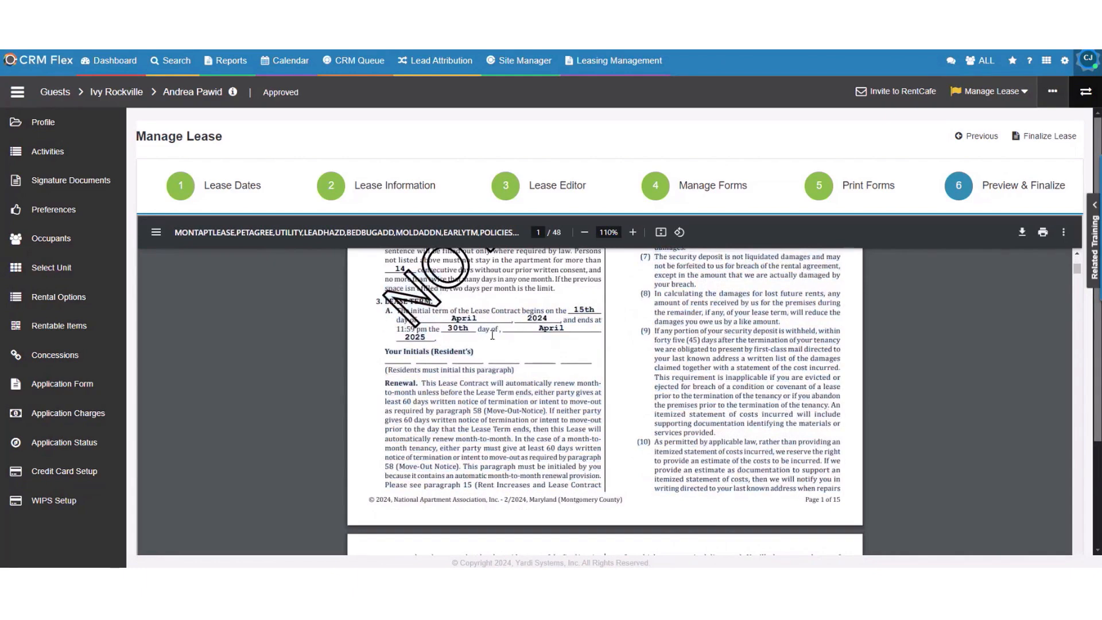
scroll(485, 331, "down", 8)
scroll(485, 331, "down", 8)
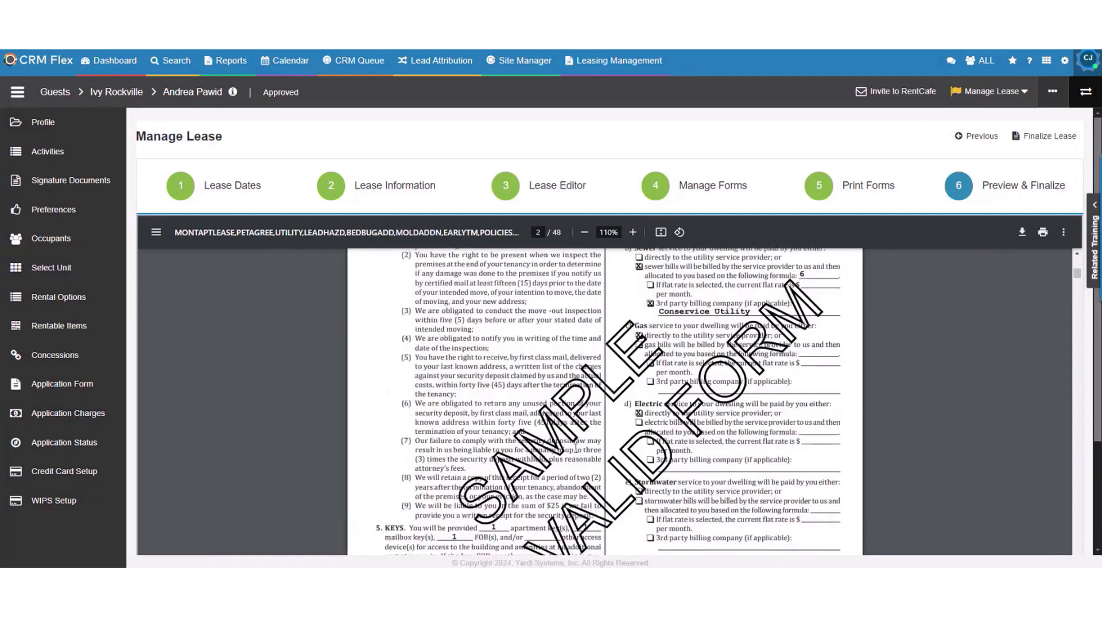
scroll(576, 448, "down", 3)
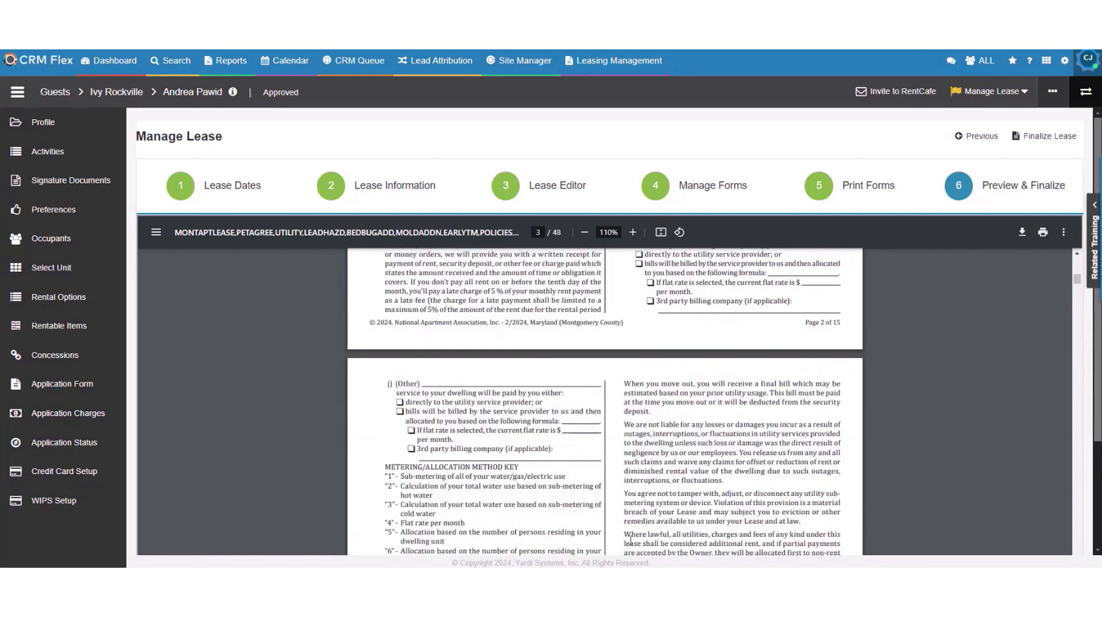
left_click(1033, 140)
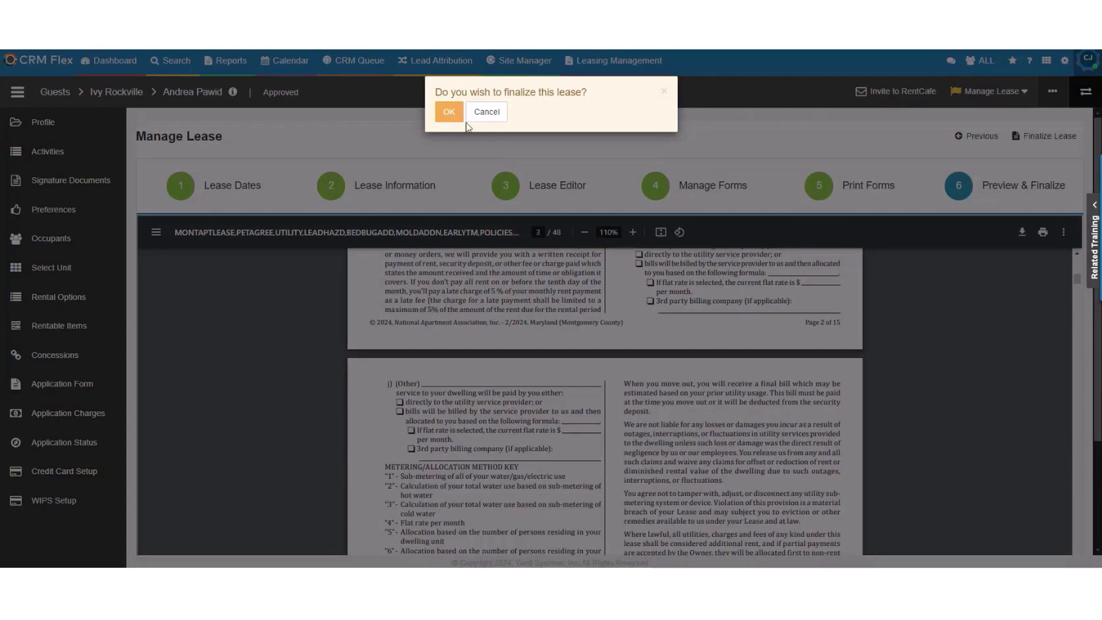
Confirm finalizing the lease and dismiss the 'Failed to get lease document ID.' error
left_click(449, 112)
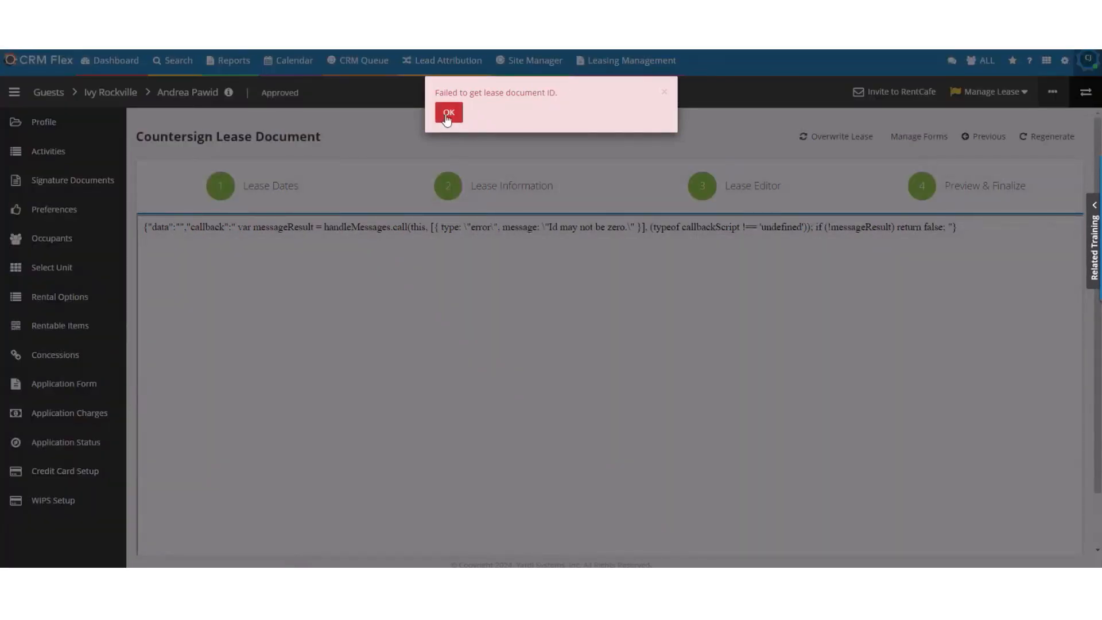
left_click(449, 113)
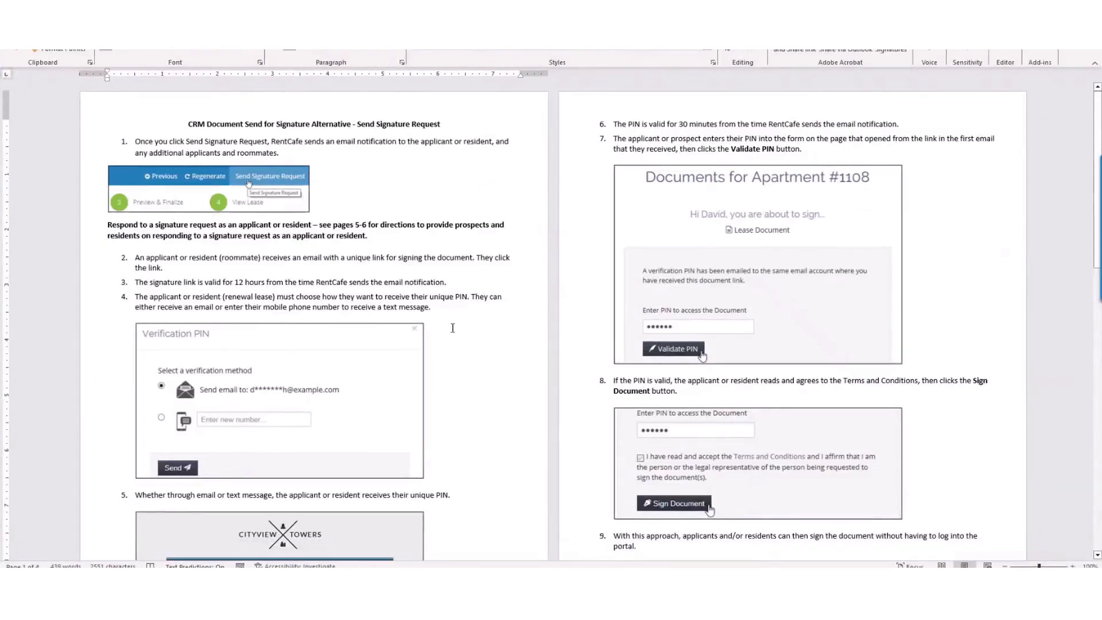
In Word, read the Send for Signature guide down to step 4, Verification PIN
scroll(452, 328, "up", 5, "ctrl")
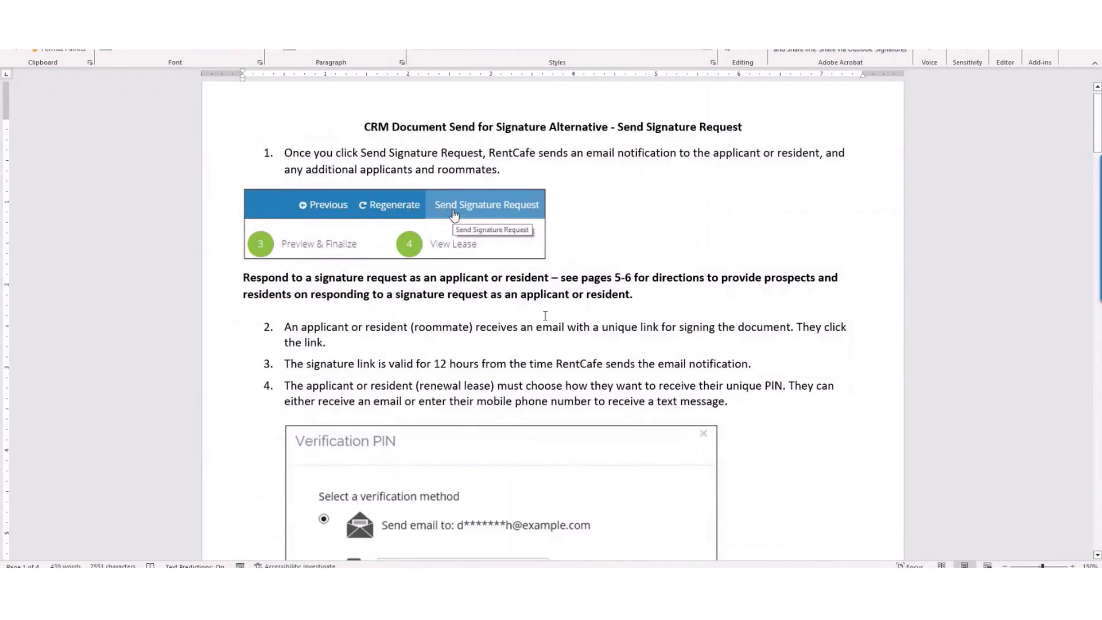
left_click(768, 202)
left_click_drag(1097, 122, 1098, 143)
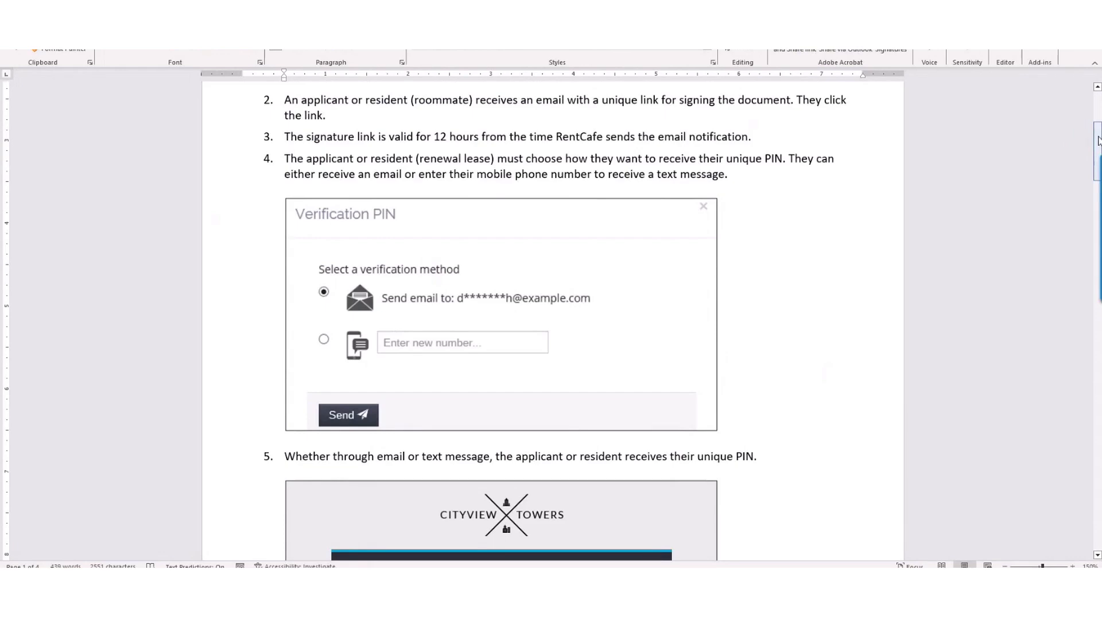
left_click_drag(1098, 141, 1098, 141)
scroll(818, 402, "down", 6)
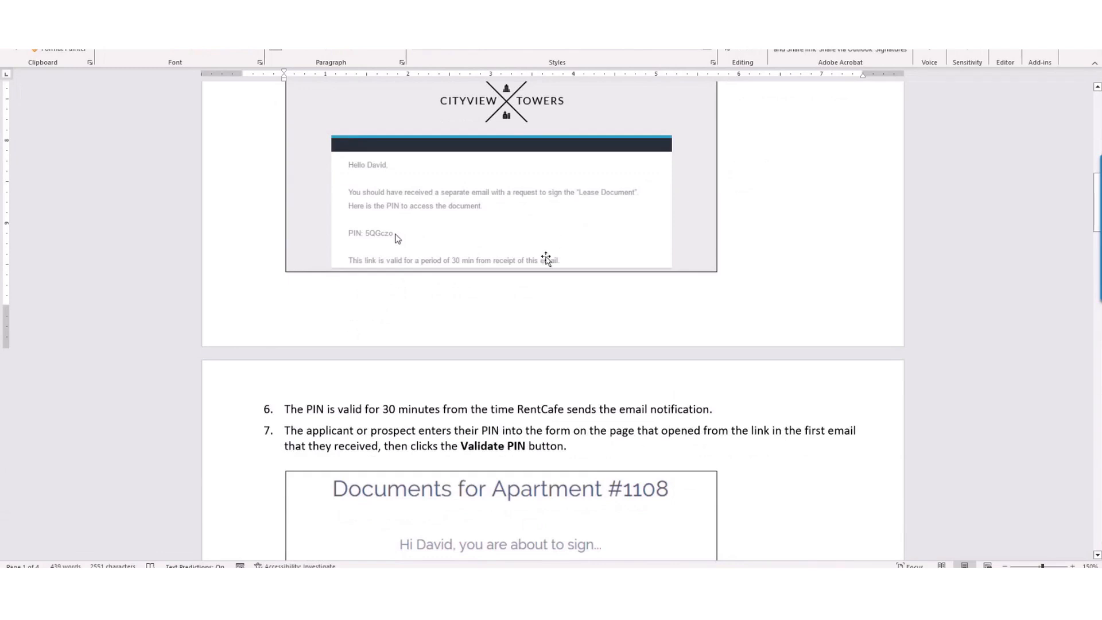
Read guide steps 5–9 down to the 'Responding to a signature request' section
scroll(556, 264, "up", 1)
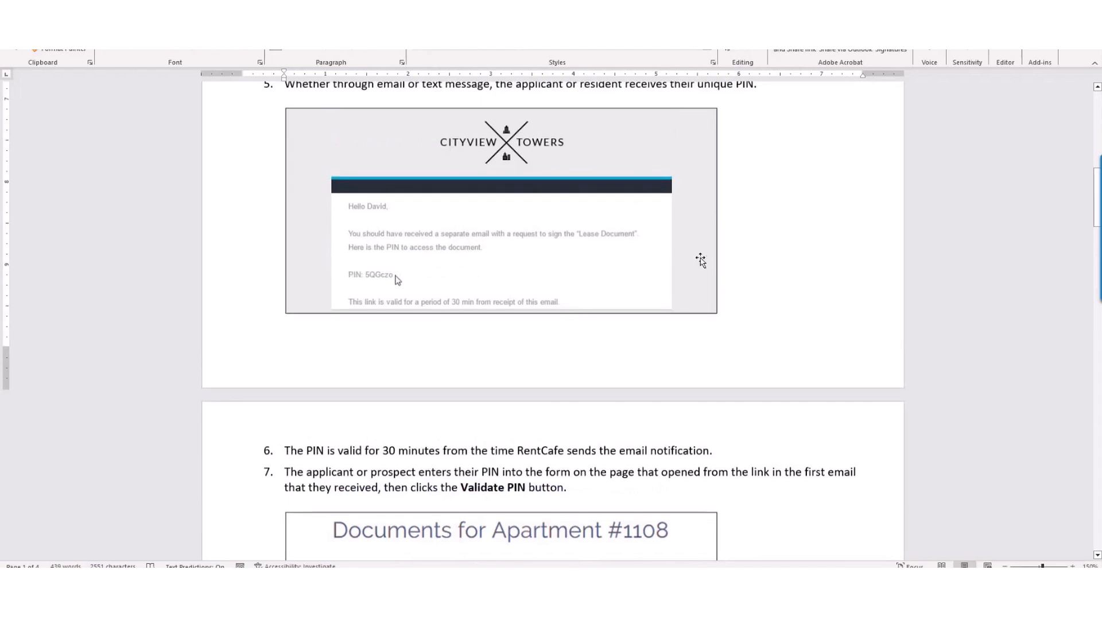
scroll(700, 260, "up", 3)
scroll(704, 265, "up", 5)
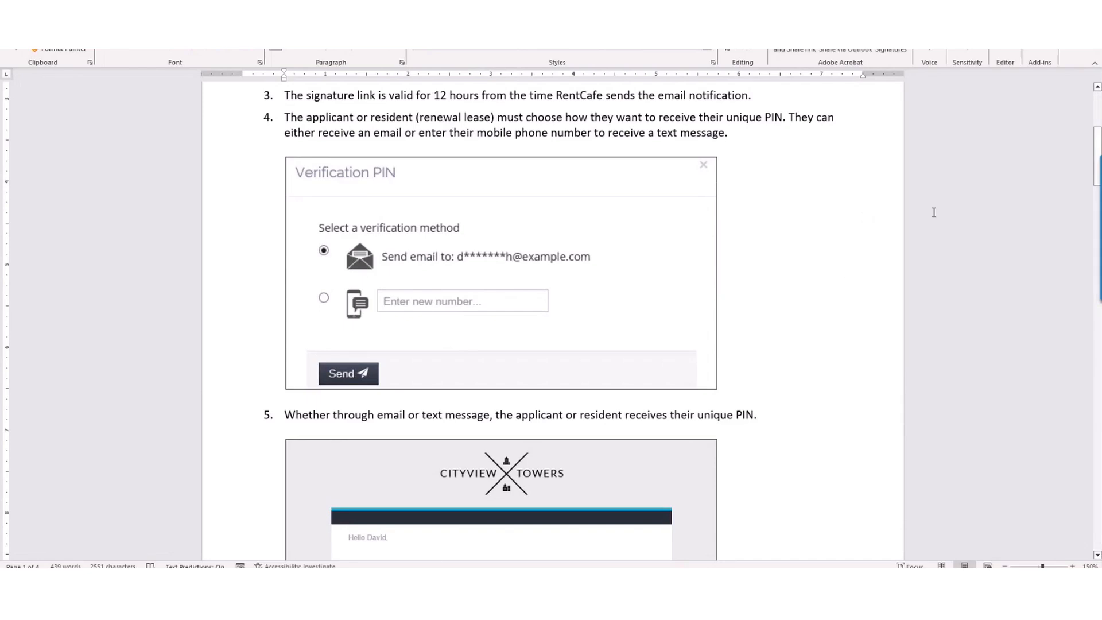
scroll(865, 317, "down", 10)
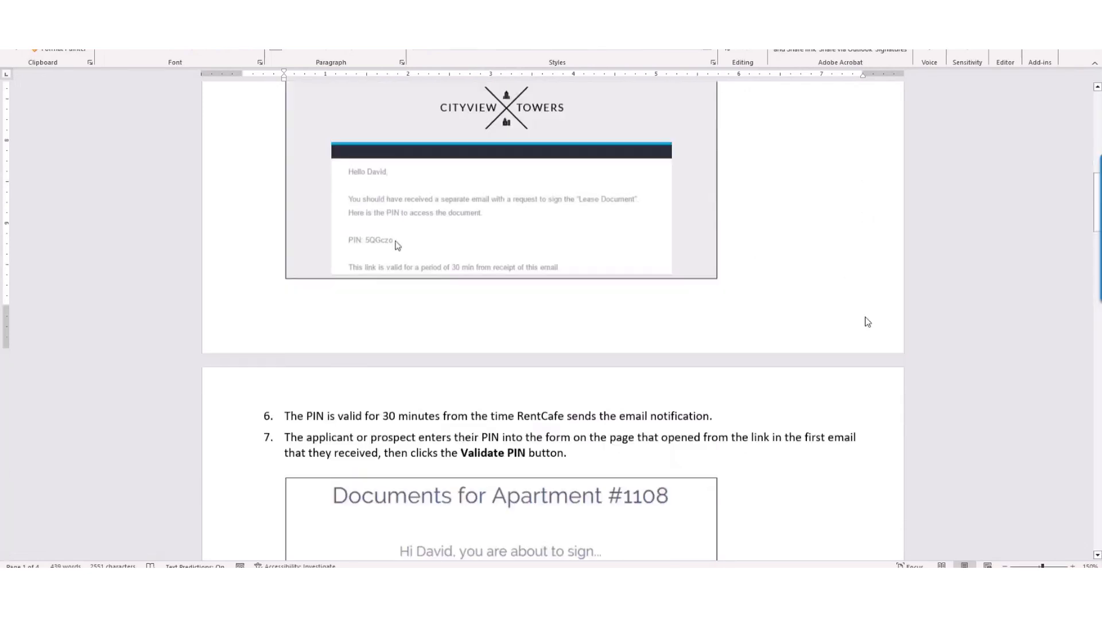
scroll(449, 429, "down", 8)
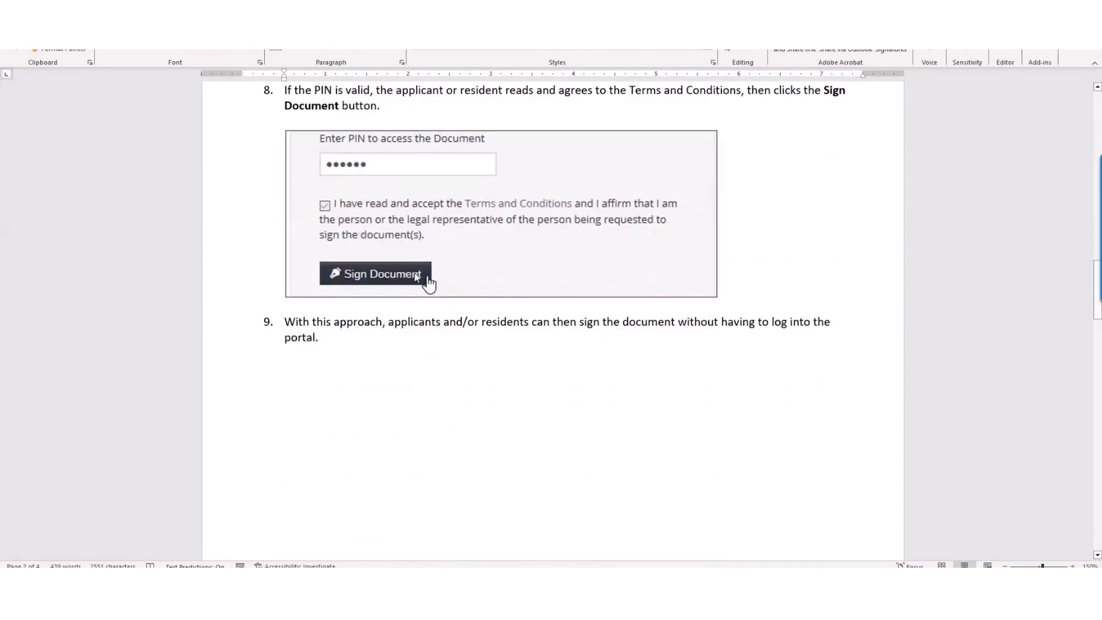
scroll(416, 275, "down", 8)
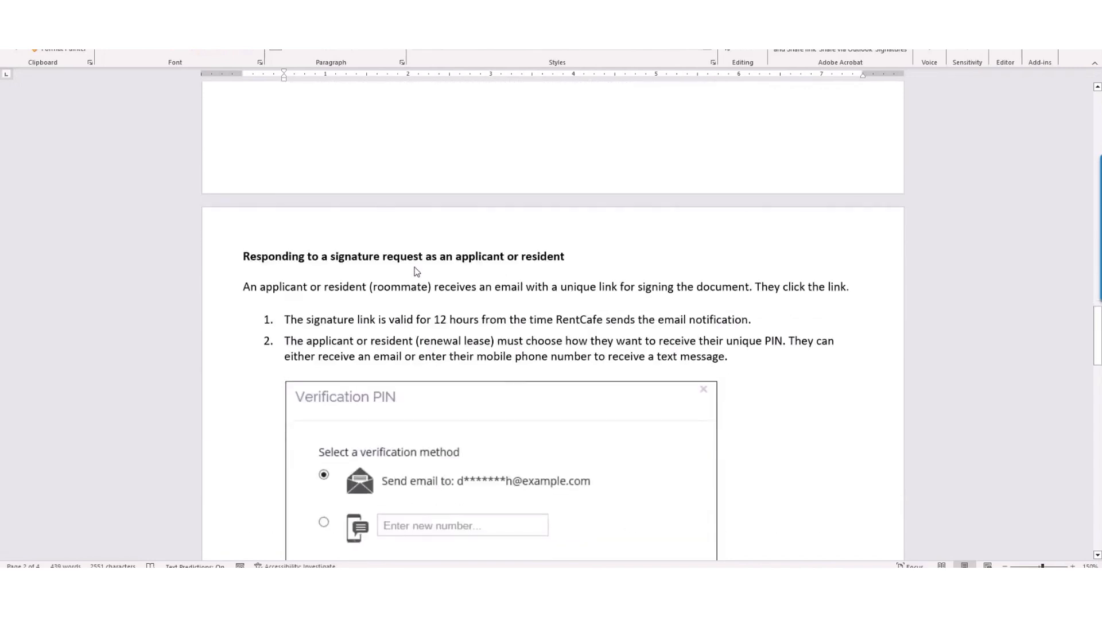
scroll(417, 272, "down", 3)
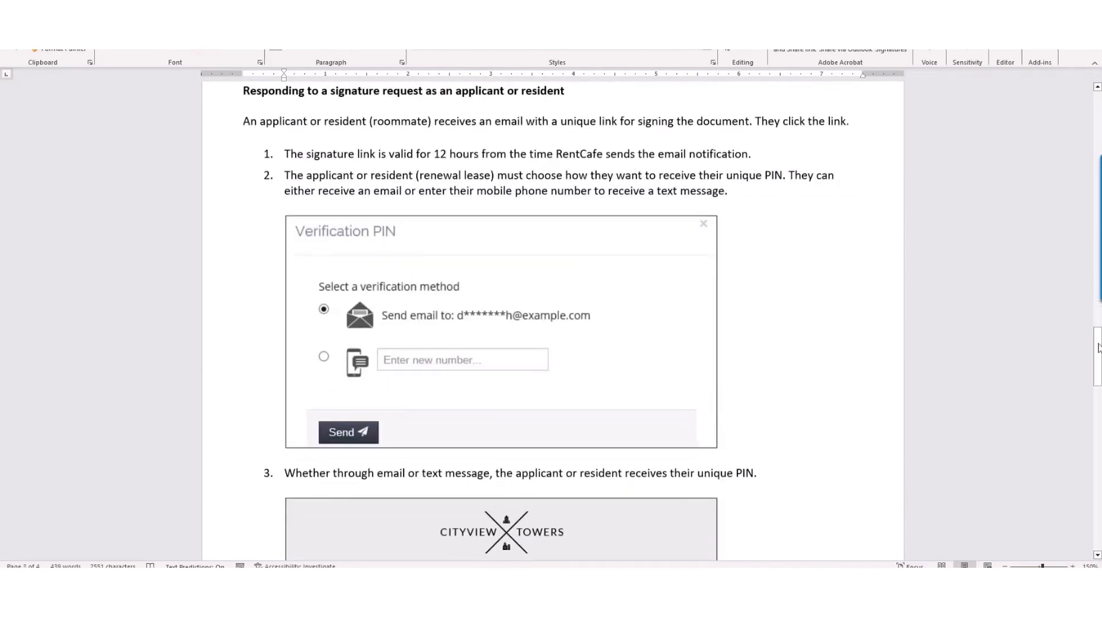
Read through the rest of the applicant-response section, starting from the 12-hour signature link
left_click_drag(1098, 347, 1048, 97)
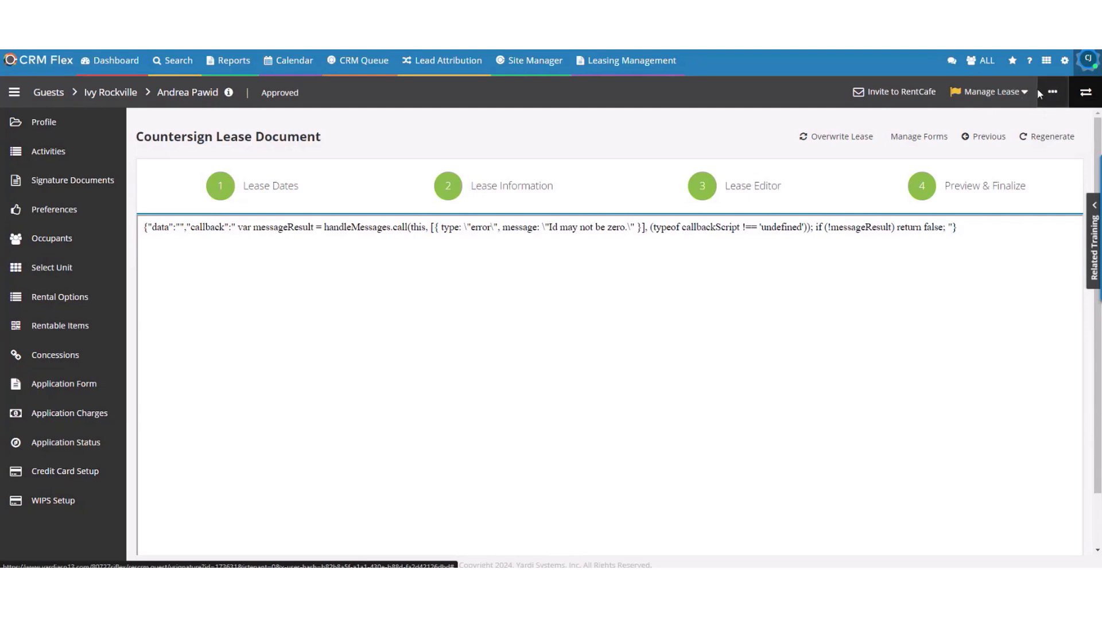
Search guests by the applicant's first name and open the Approved applicant's Application Status
left_click(993, 92)
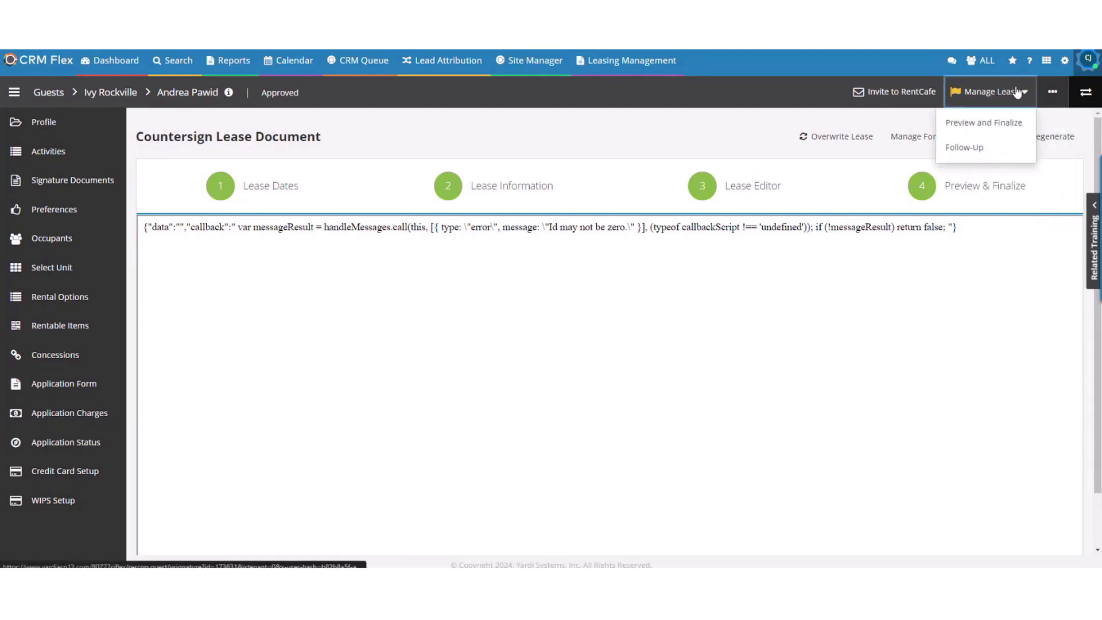
left_click(614, 136)
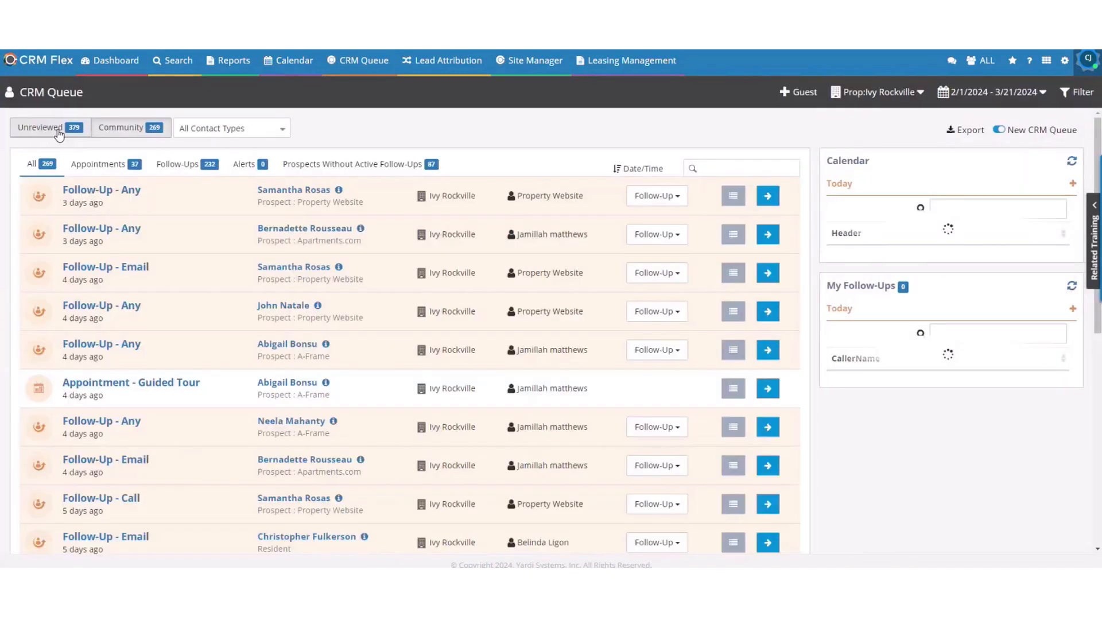
left_click(164, 75)
left_click(124, 93)
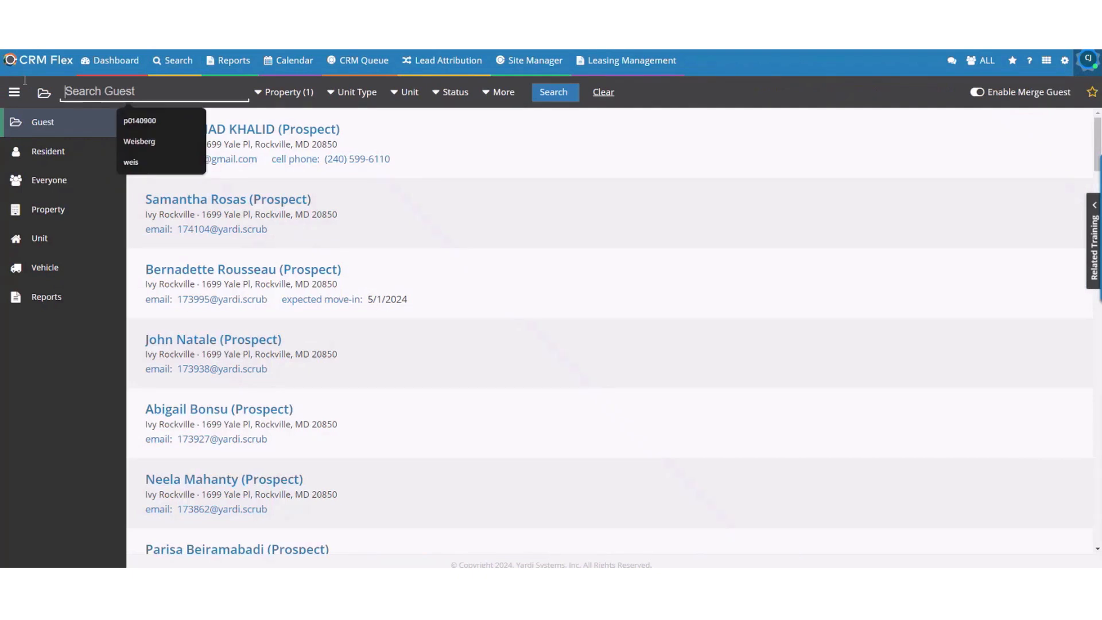
type("andrea")
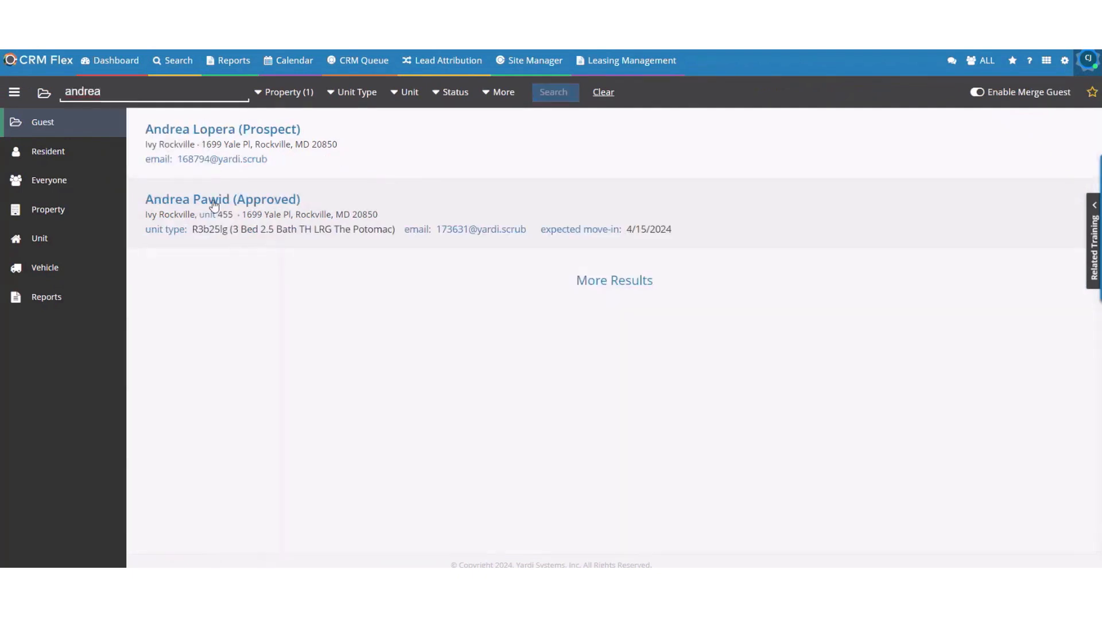
left_click(214, 201)
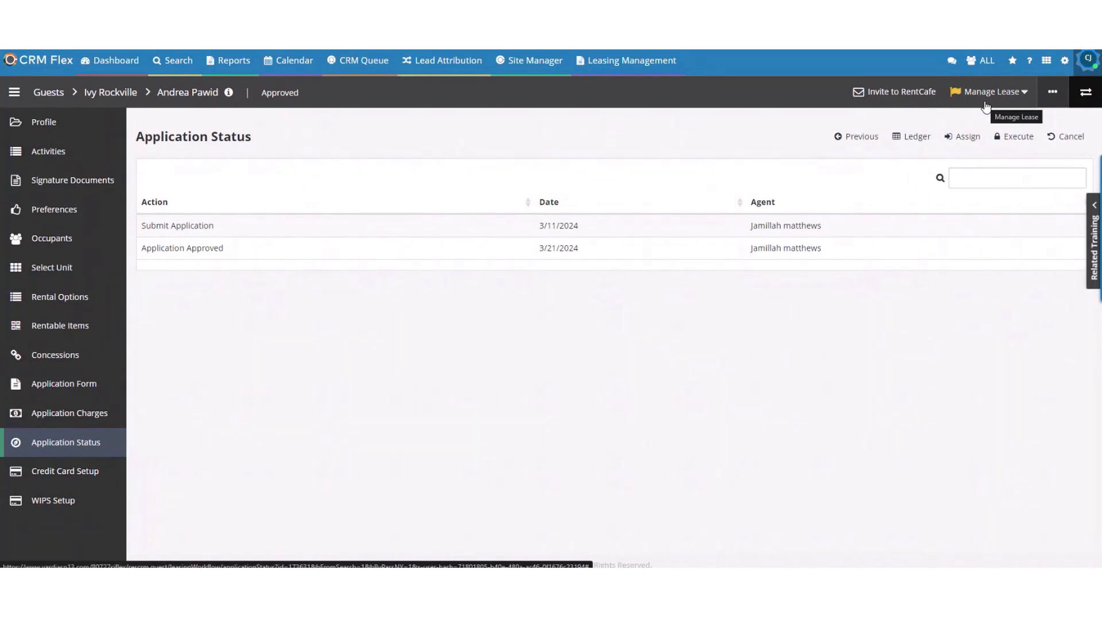
Execute the applicant's lease, confirming both prompts, making them future resident of Apartment # 455
left_click(1020, 137)
left_click(448, 124)
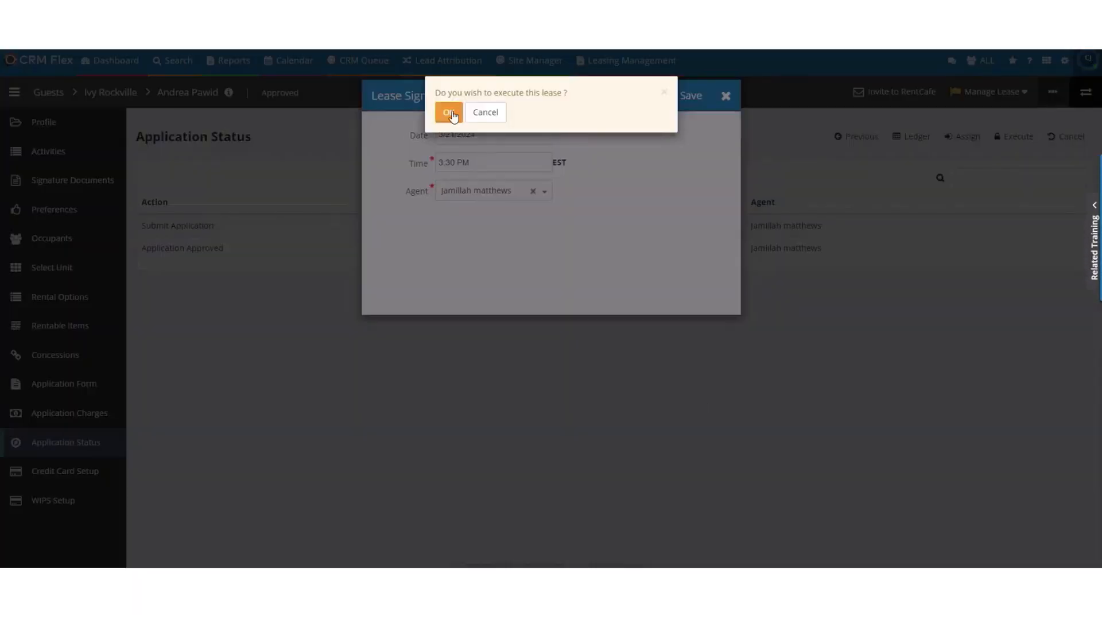
left_click(452, 113)
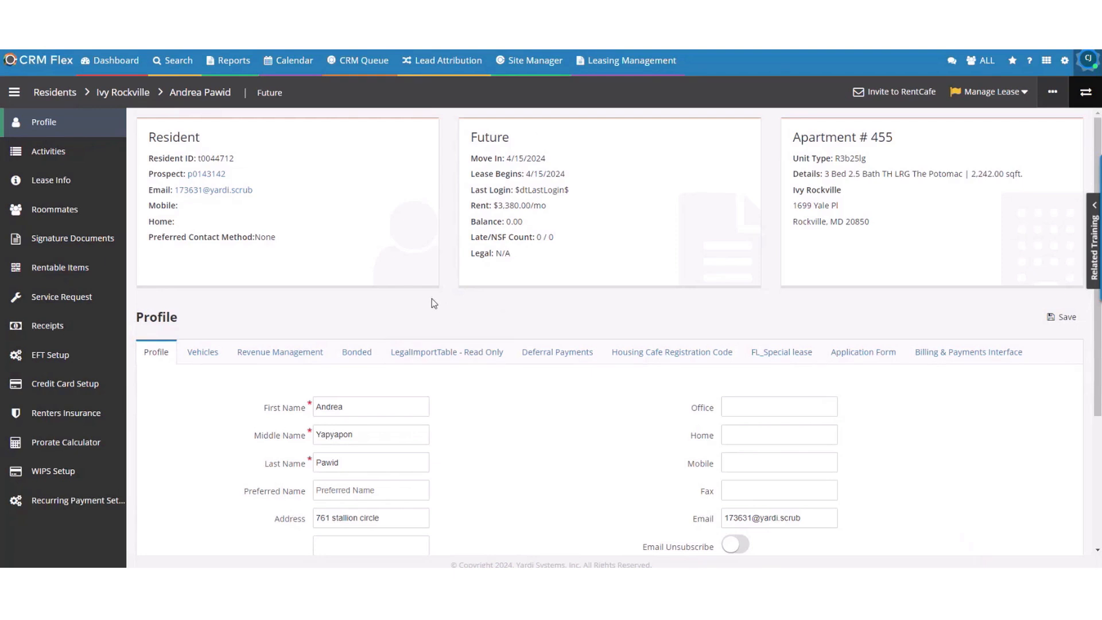
Search residents and open the current roommate's Profile for Apartment # 1669
left_click(113, 62)
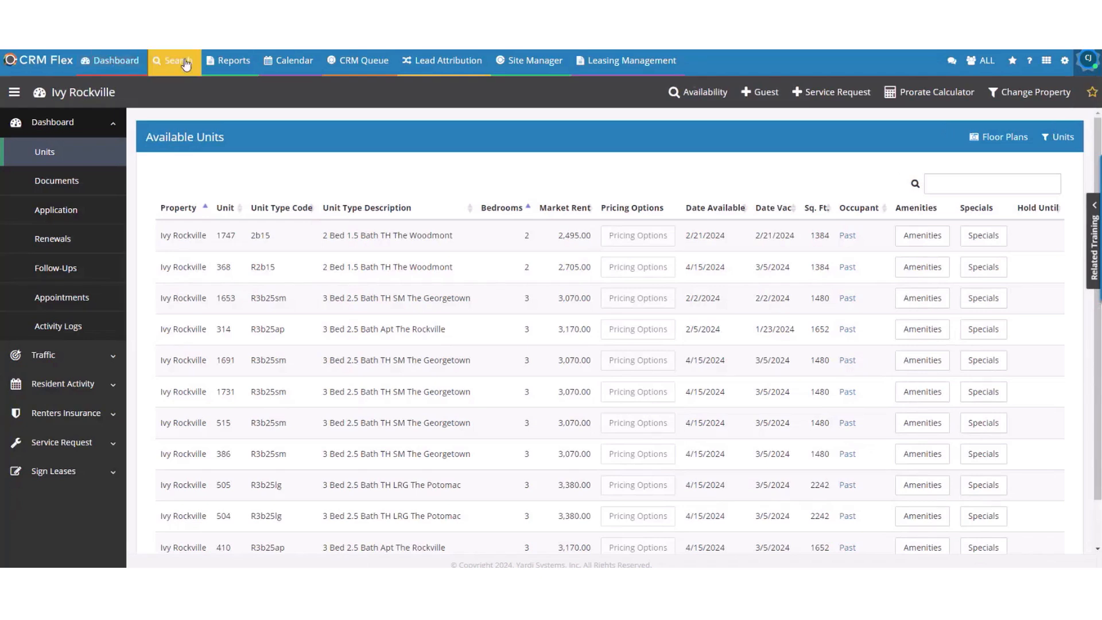
left_click(185, 64)
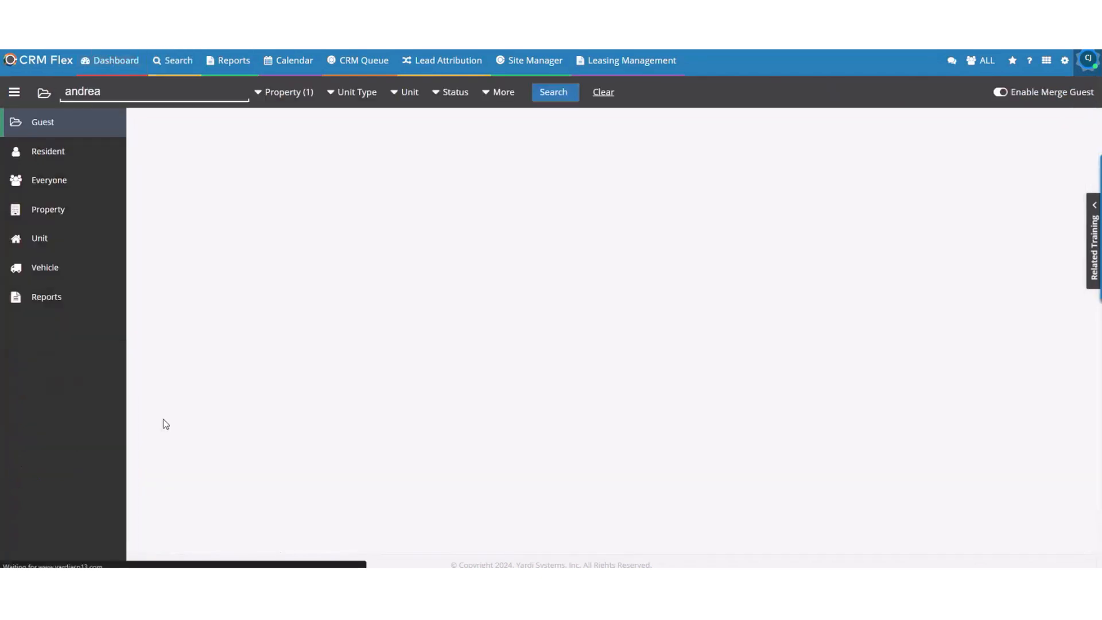
left_click(86, 164)
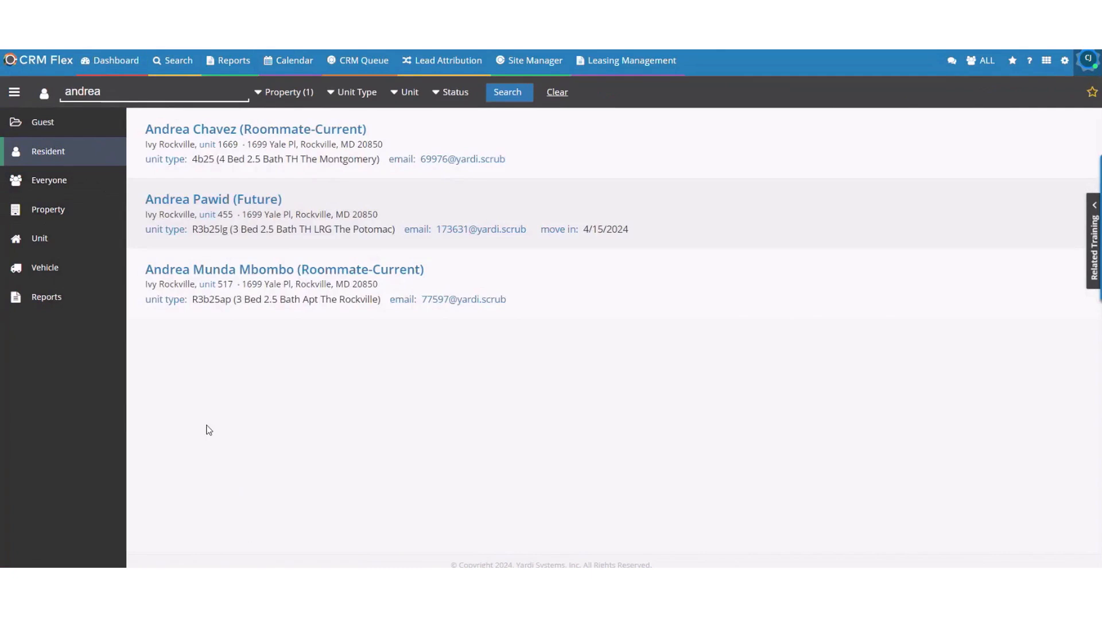
left_click(257, 130)
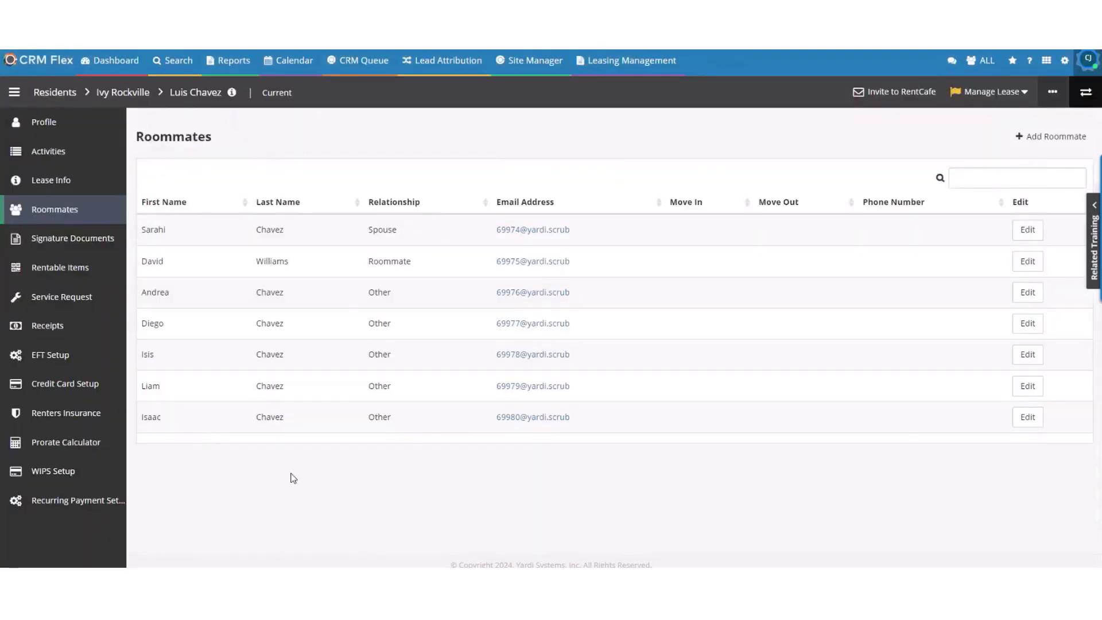
left_click(93, 125)
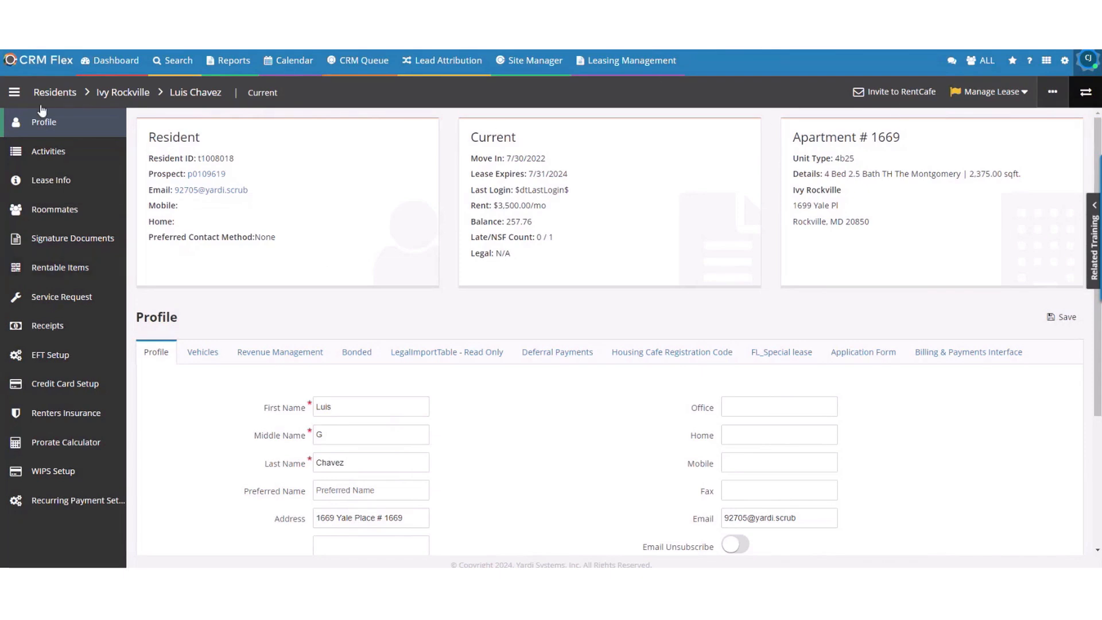
Show the resident's Documents submenu with Manage Lease, One Off Documents and Tracking
left_click(1058, 97)
mouse_move(1047, 198)
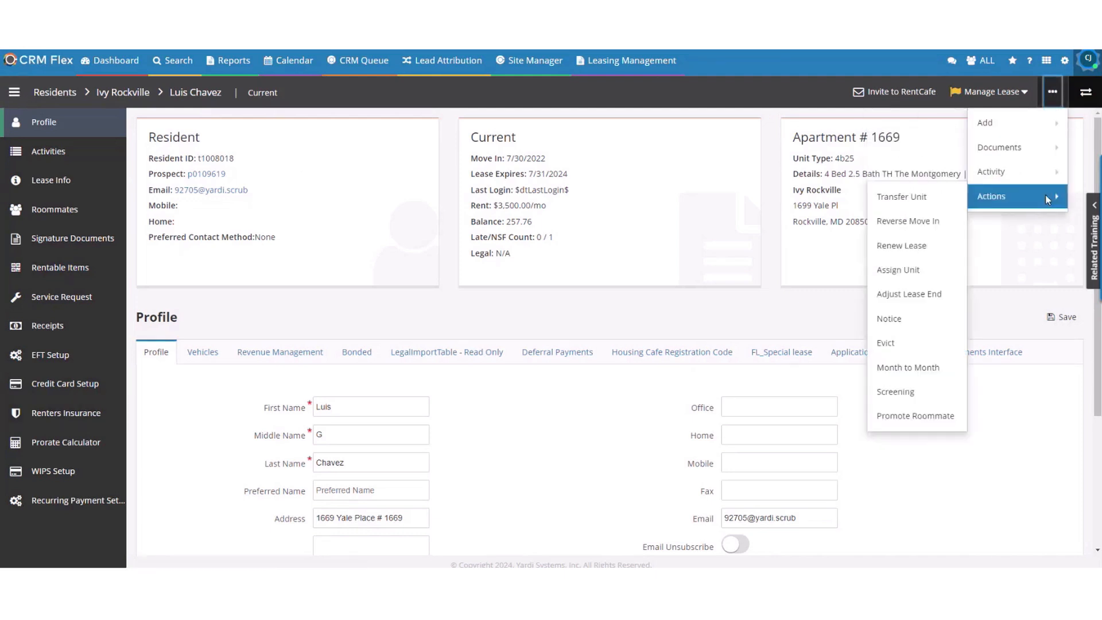
mouse_move(1041, 131)
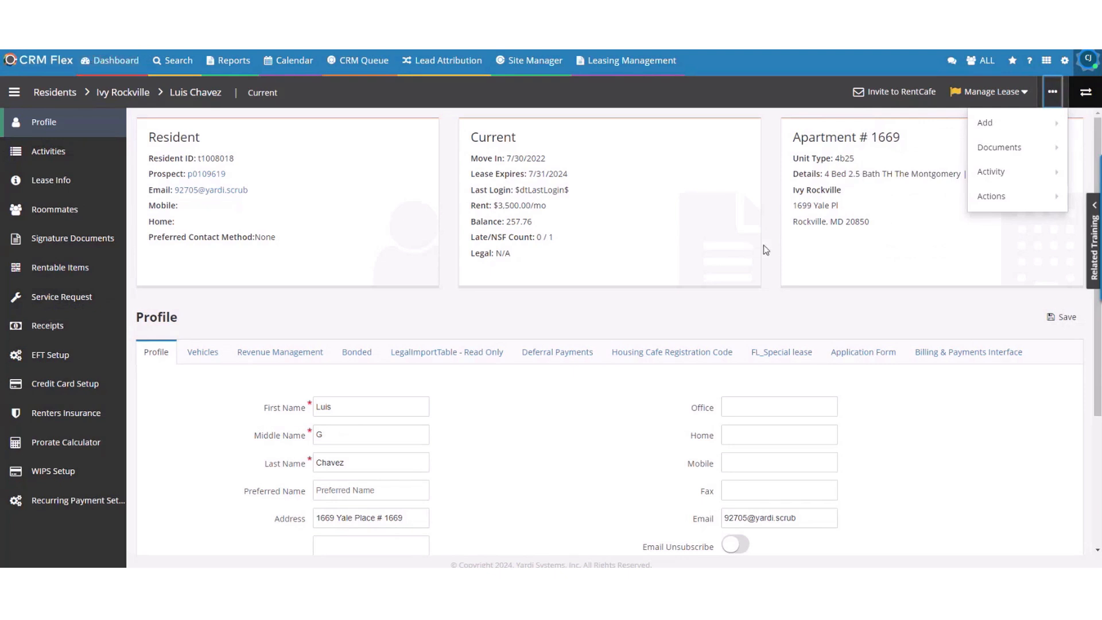
mouse_move(1059, 148)
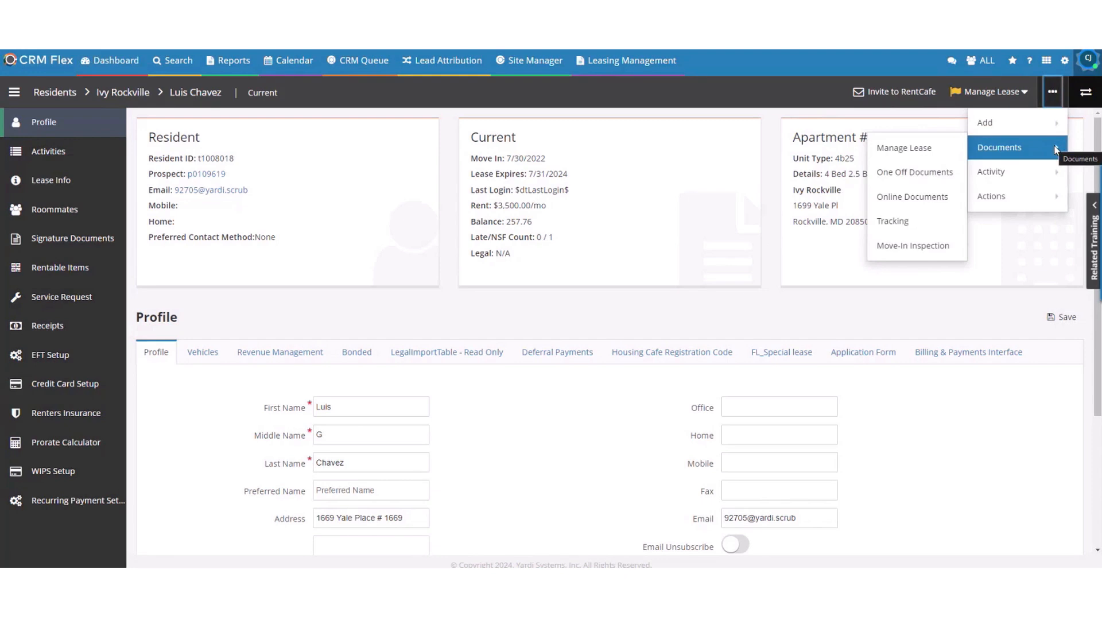
Open the One Off Documents Lease Editor for Apt 1669 and scroll through its sections
left_click(915, 172)
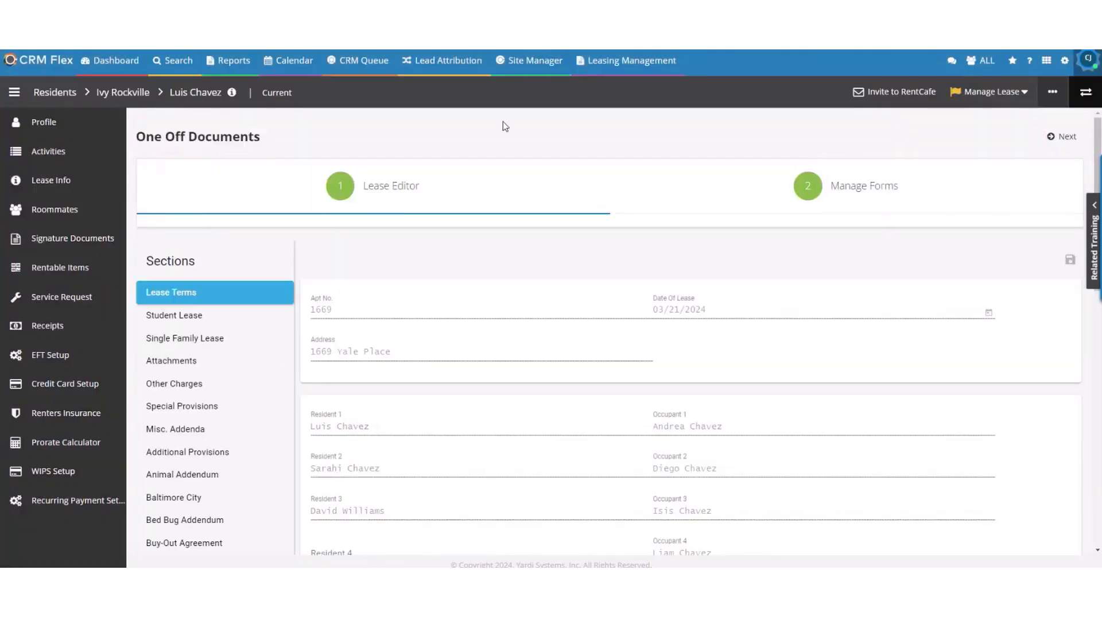
scroll(246, 354, "down", 5)
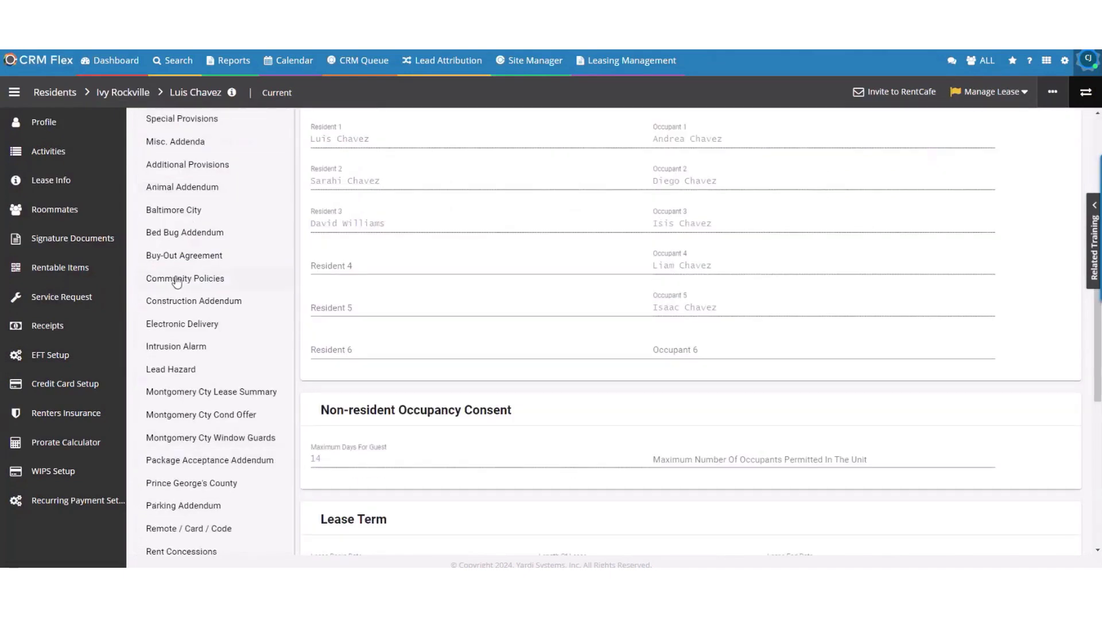
scroll(183, 298, "down", 1)
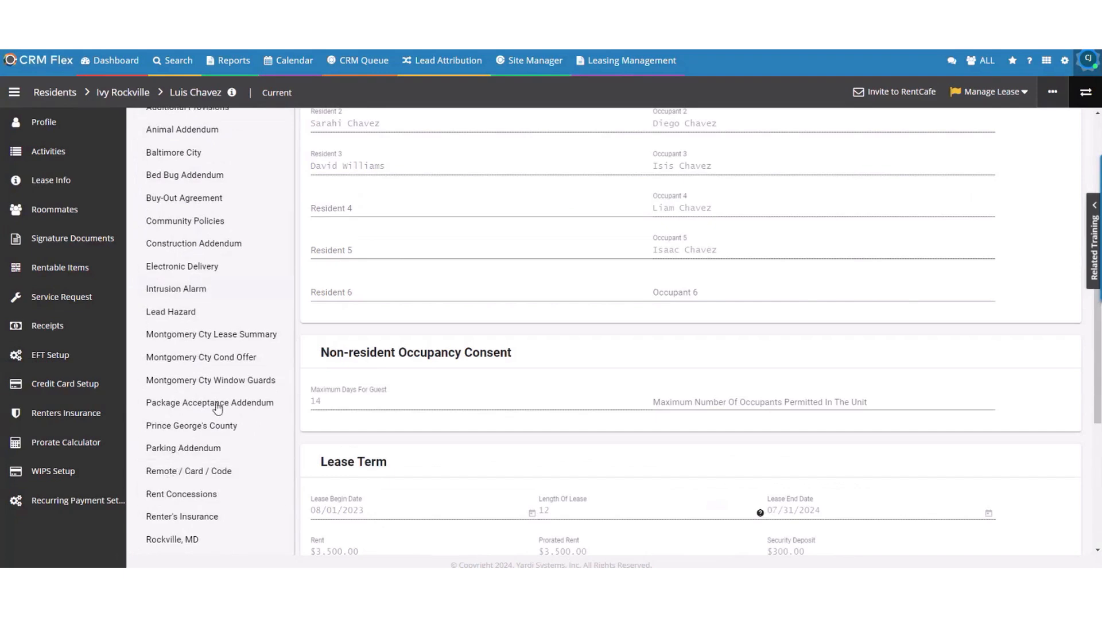
scroll(218, 494, "up", 6)
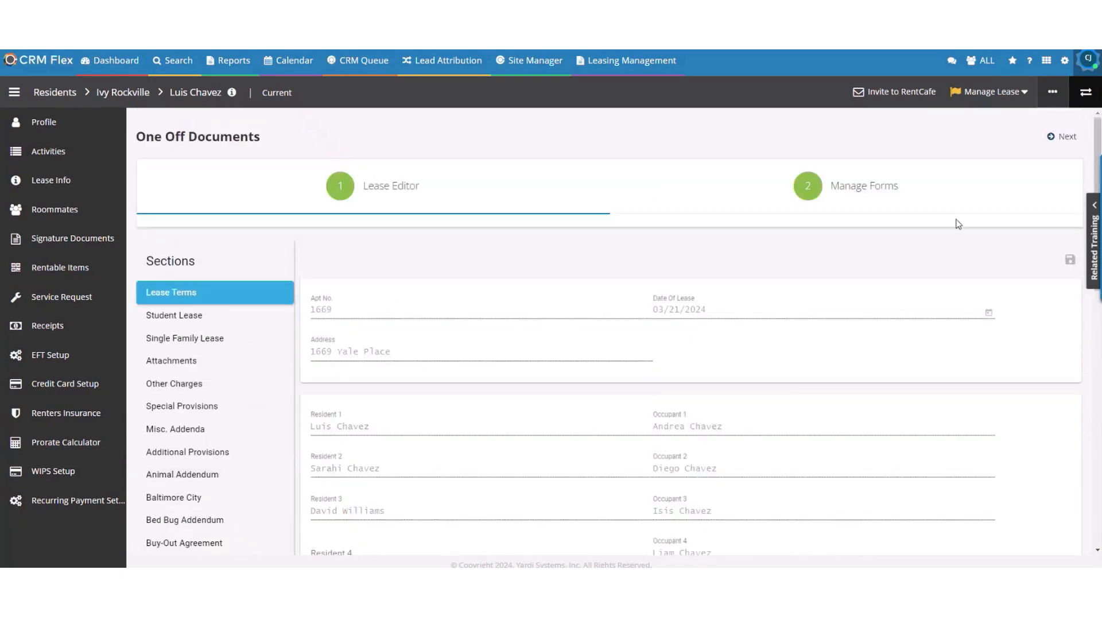
Open Document Tracking for the Apt 1669 resident via the actions menu's Documents entry
left_click(1052, 92)
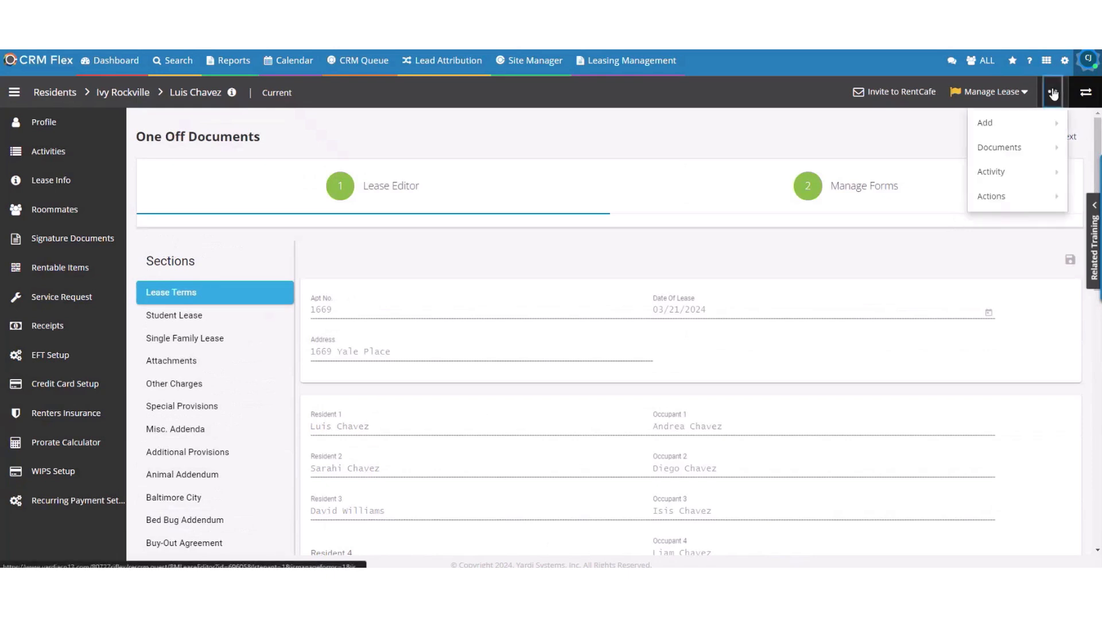
left_click(910, 149)
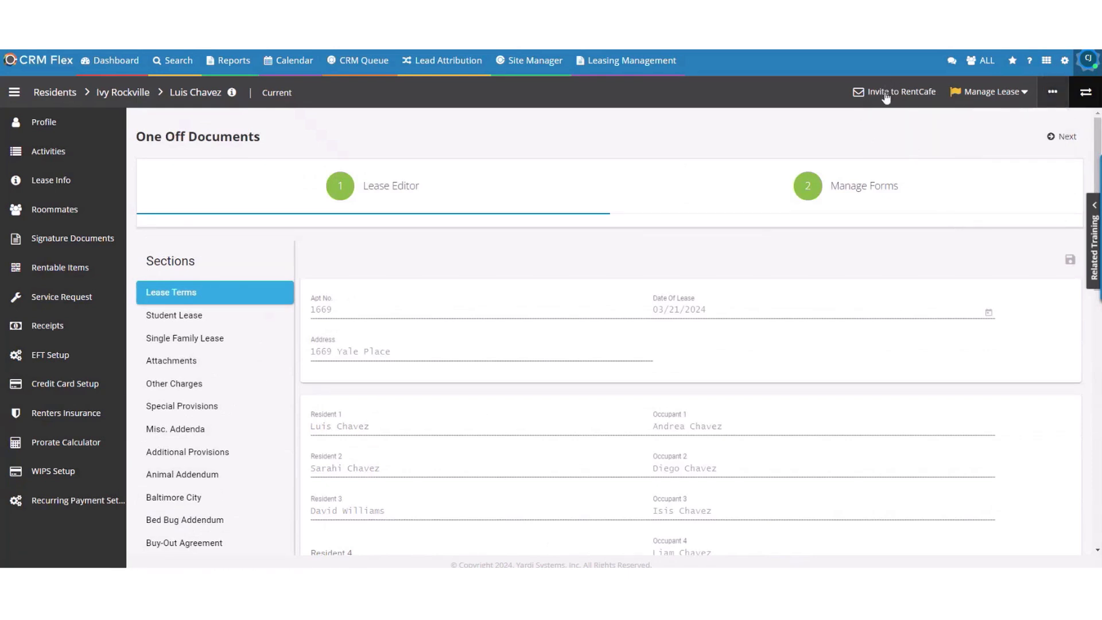
left_click(1055, 93)
mouse_move(1060, 150)
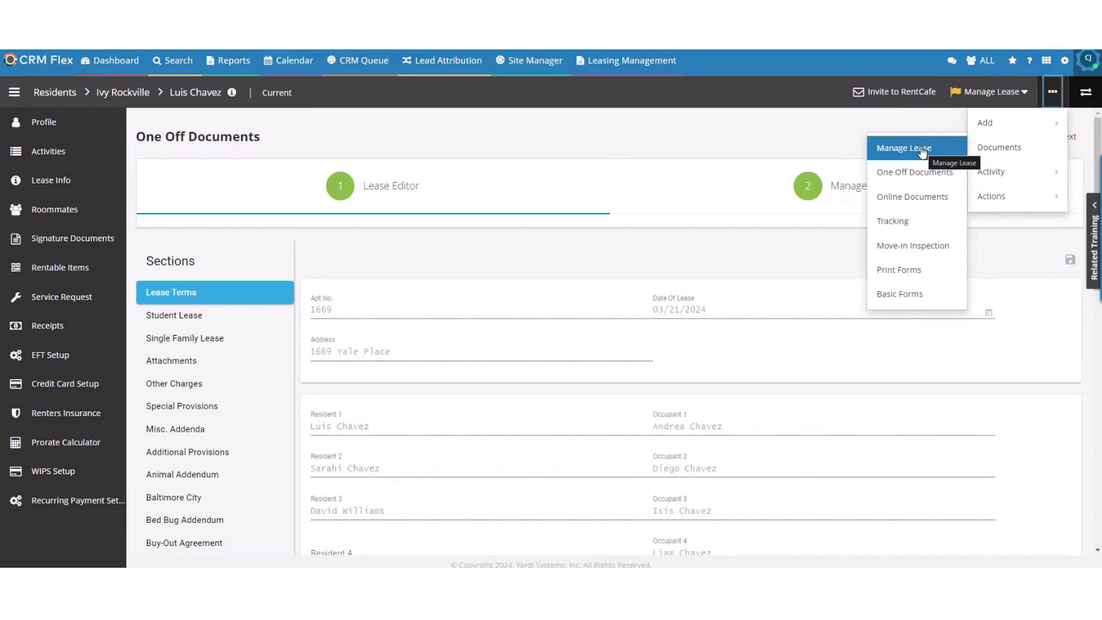
left_click(924, 222)
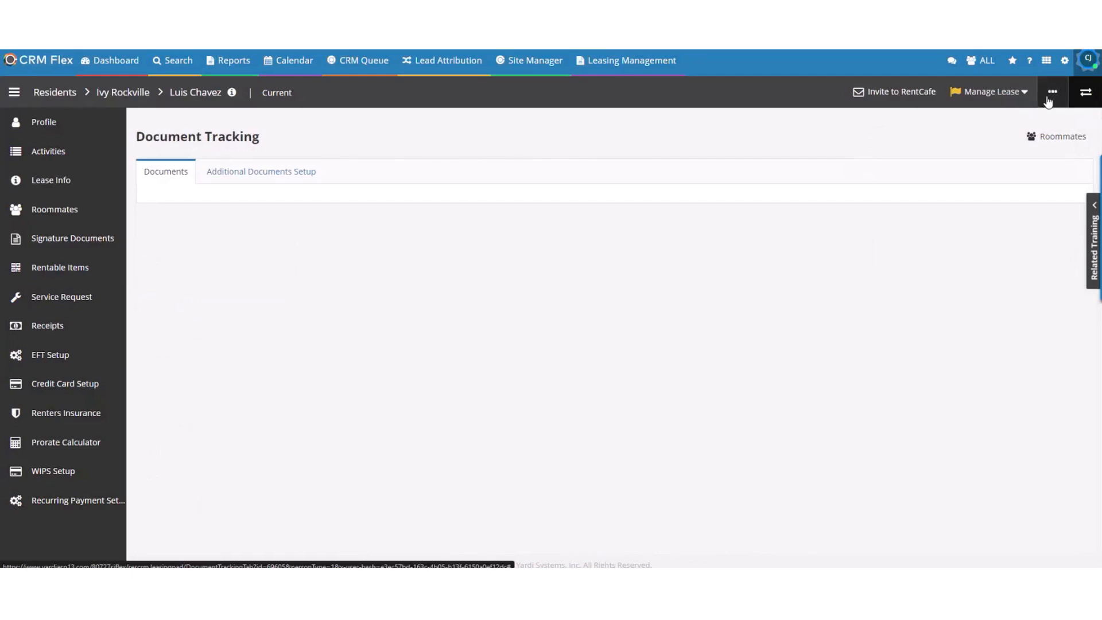
Show the Additional Documents Setup list of seven Proof of Income and Identification uploads
left_click(277, 180)
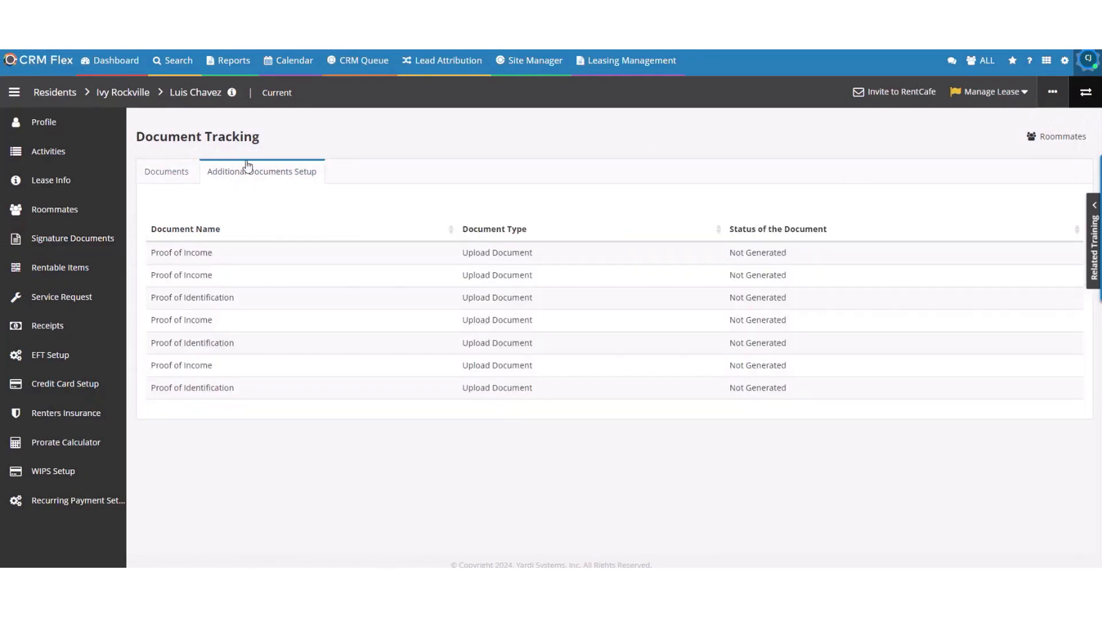
left_click(267, 170)
left_click(1052, 93)
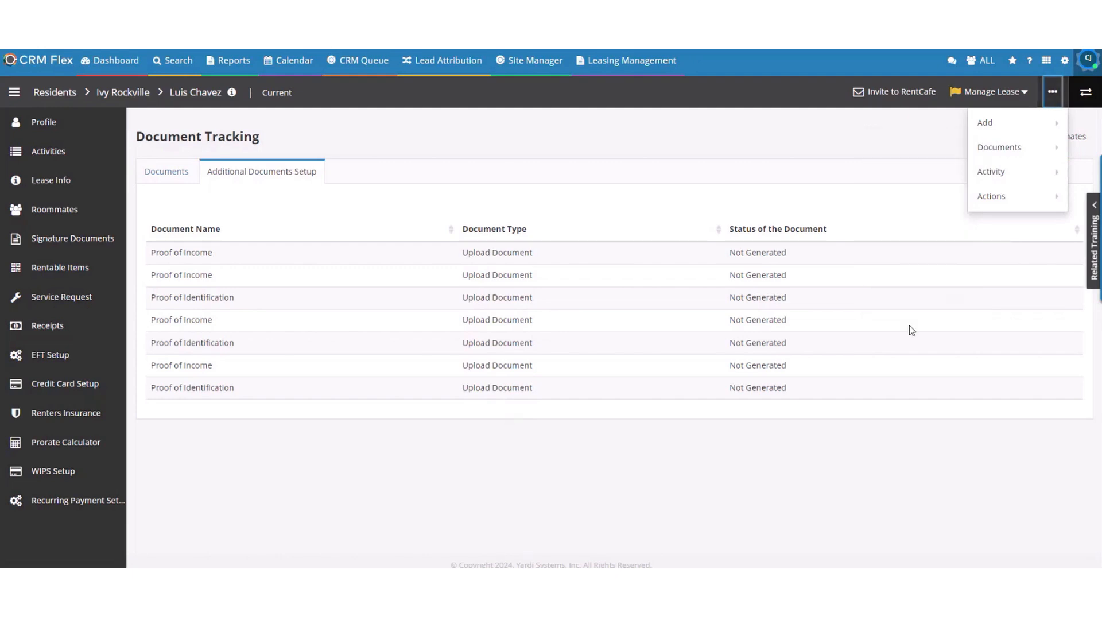
mouse_move(983, 148)
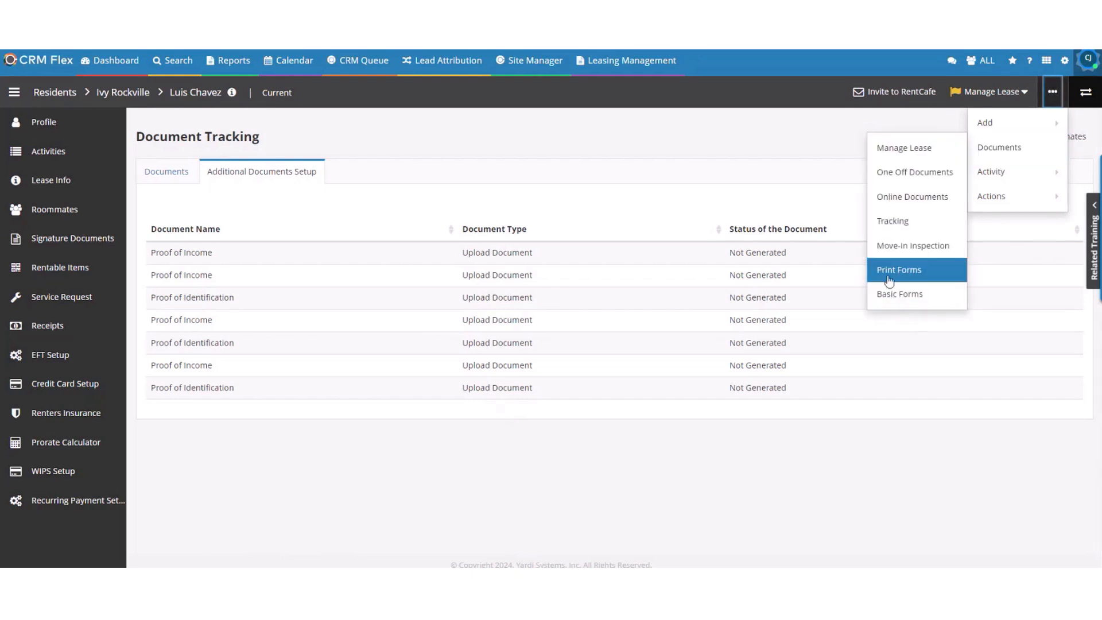
mouse_move(1001, 174)
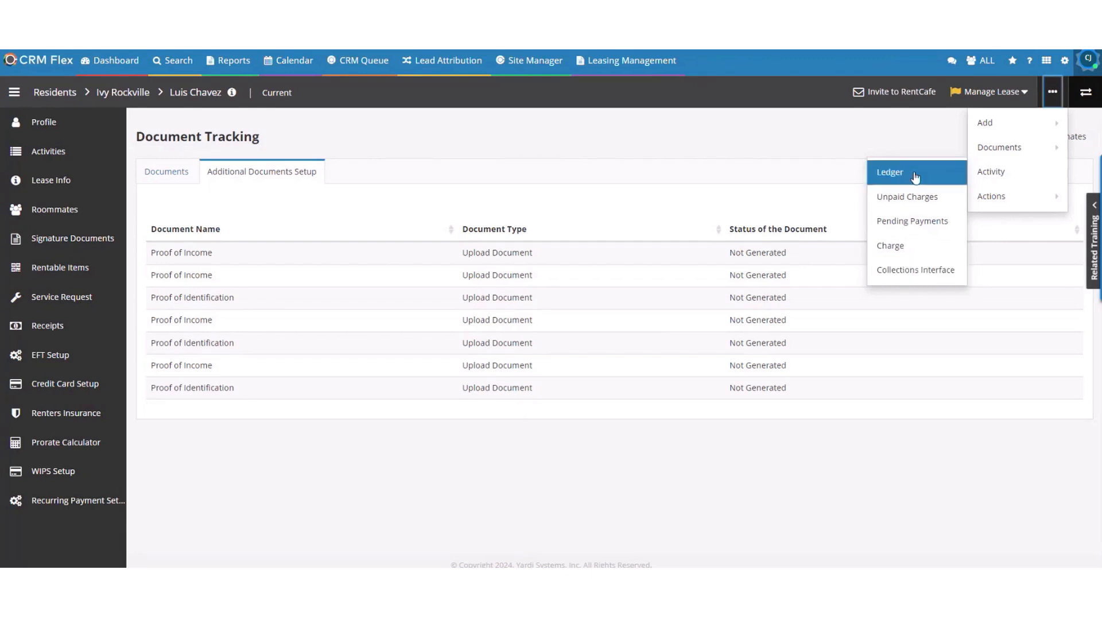
mouse_move(1048, 202)
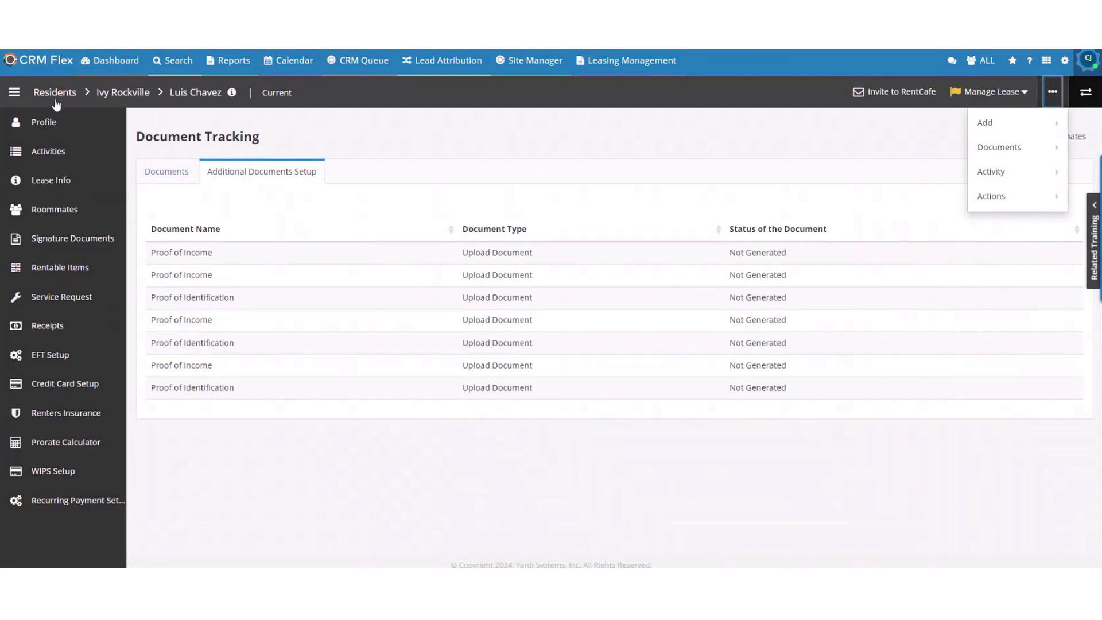
Turn on Email Unsubscribe on the resident's Profile and confirm it
left_click(57, 150)
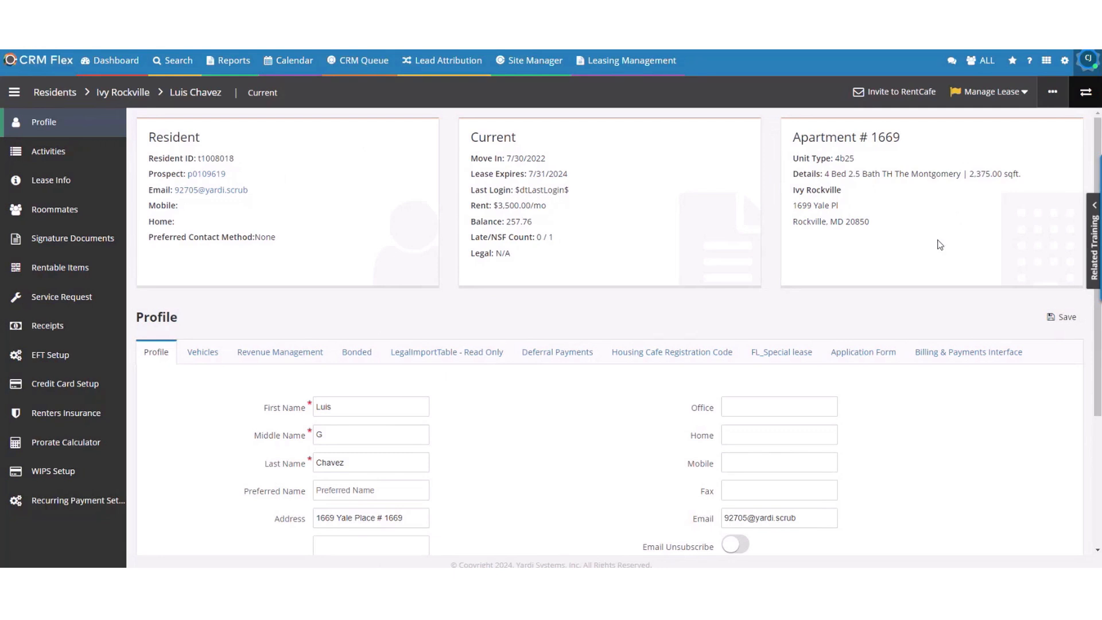
scroll(940, 245, "down", 3)
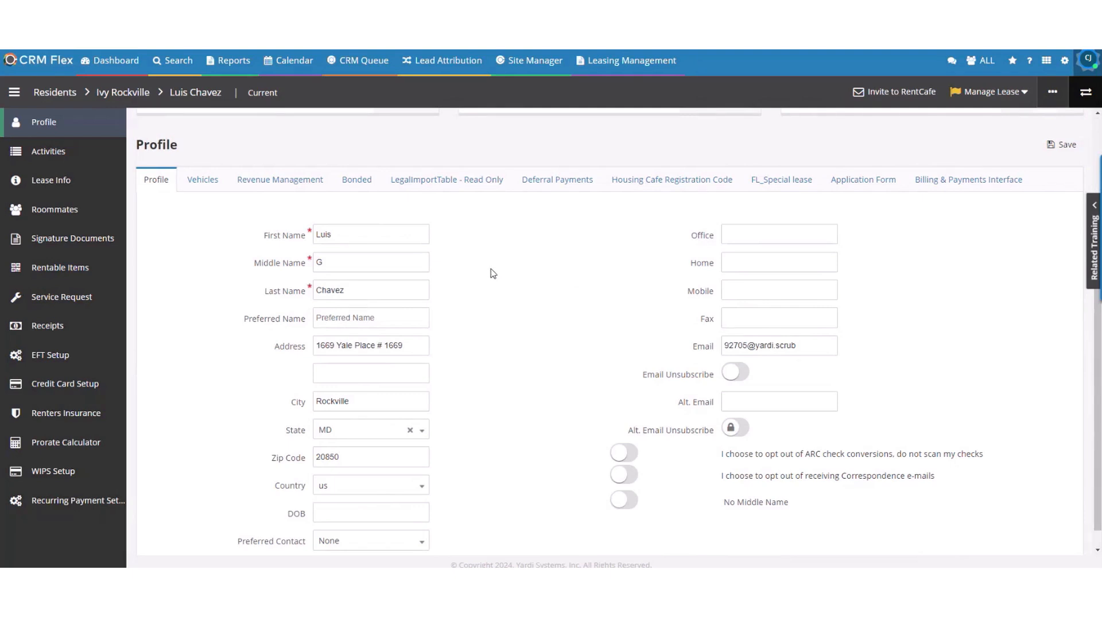
left_click(733, 372)
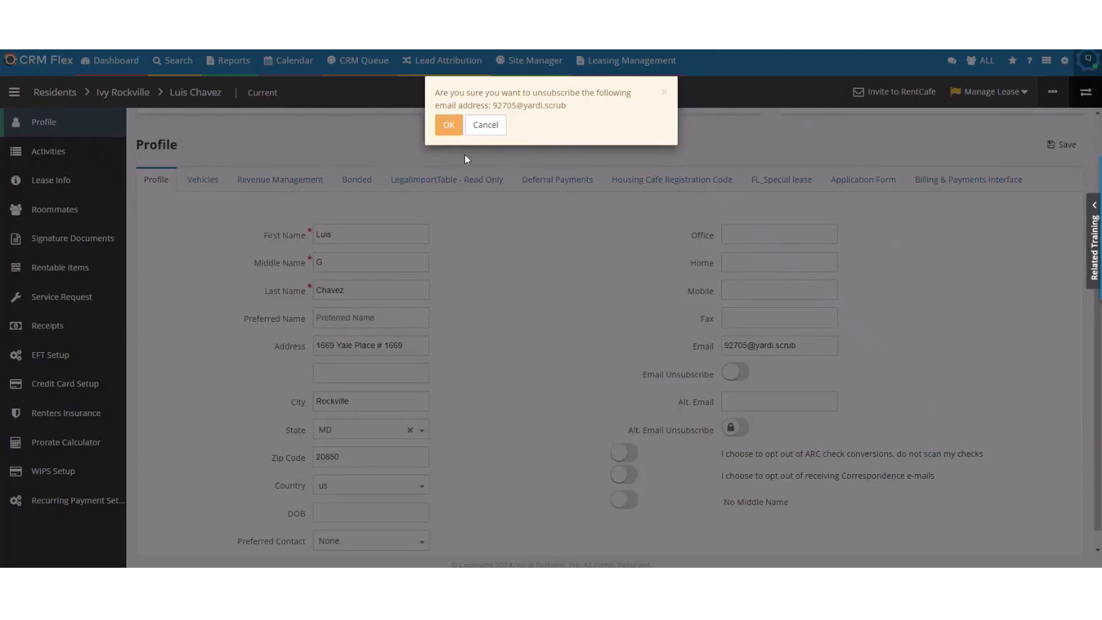
left_click(448, 125)
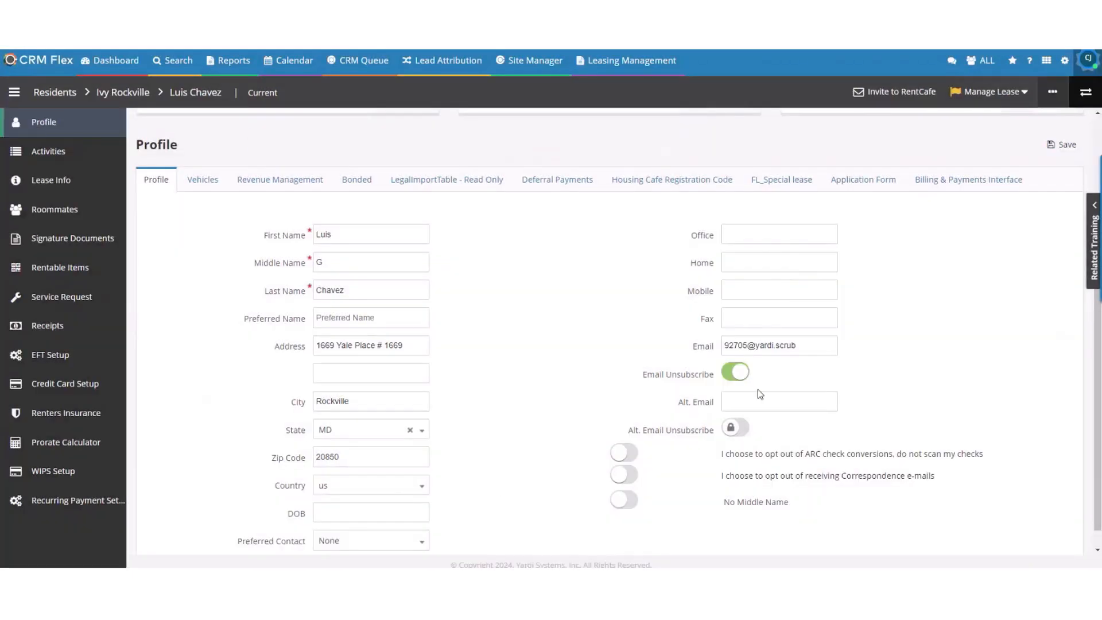
Turn Email Unsubscribe back off and view the resident's empty Vehicles list
left_click(727, 374)
scroll(655, 379, "down", 1)
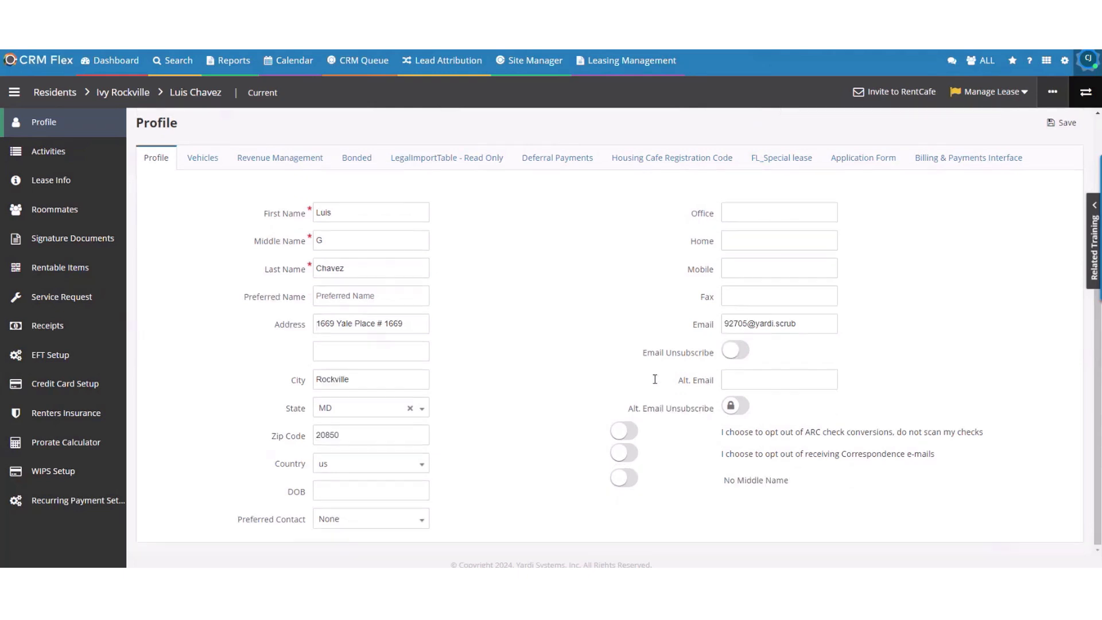
left_click(204, 156)
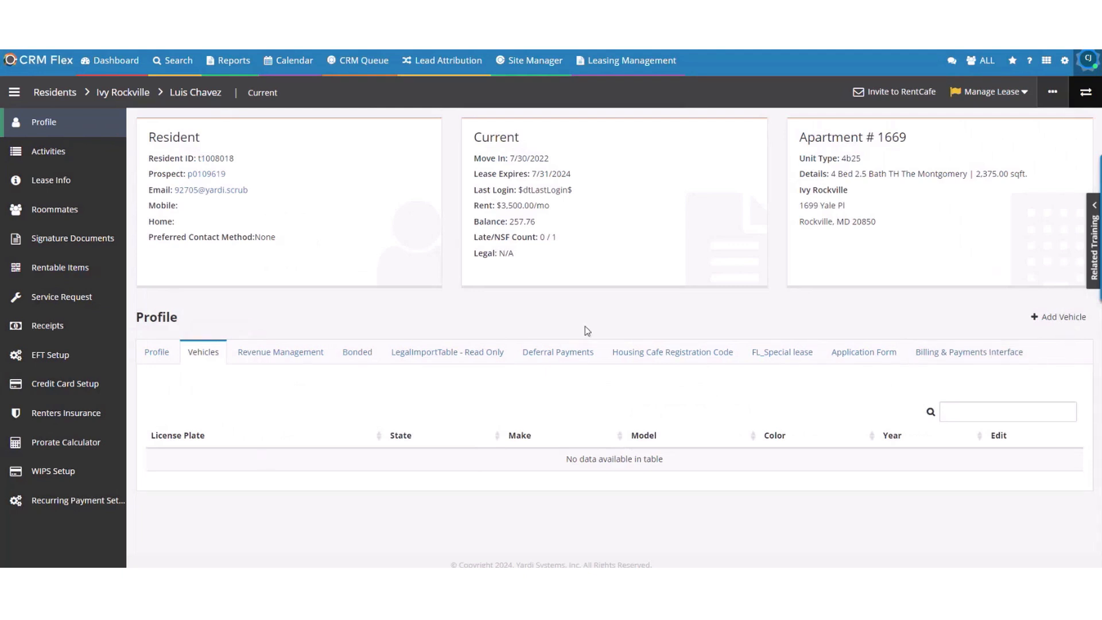
Review the resident's activity log and its filter, then open Lease Info (12-month term, 3,500.00 rent)
left_click(25, 161)
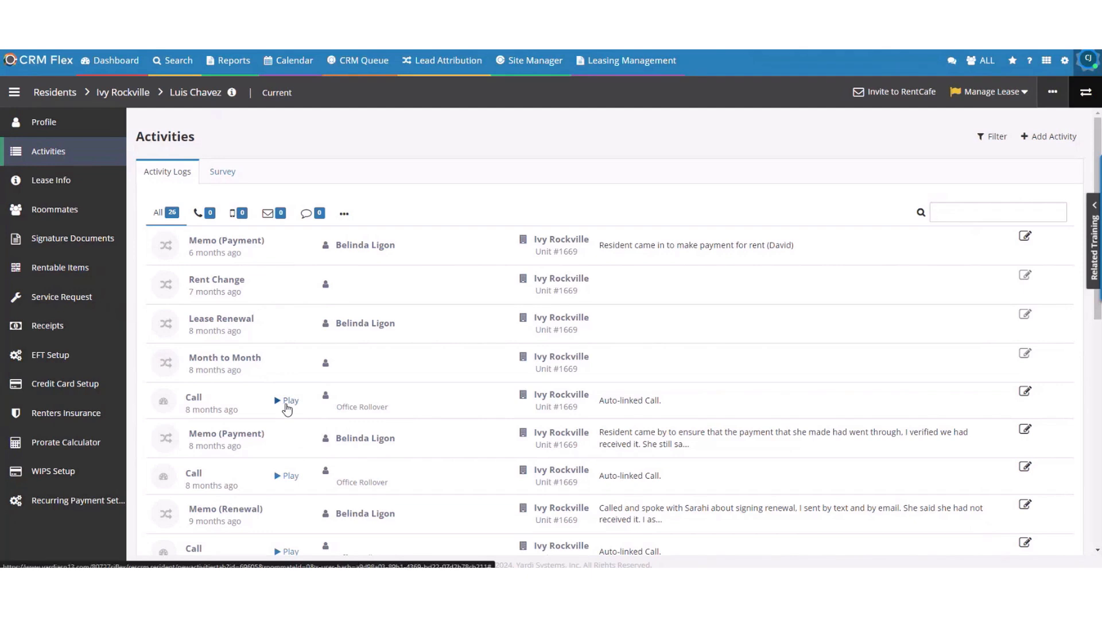
scroll(287, 409, "down", 8)
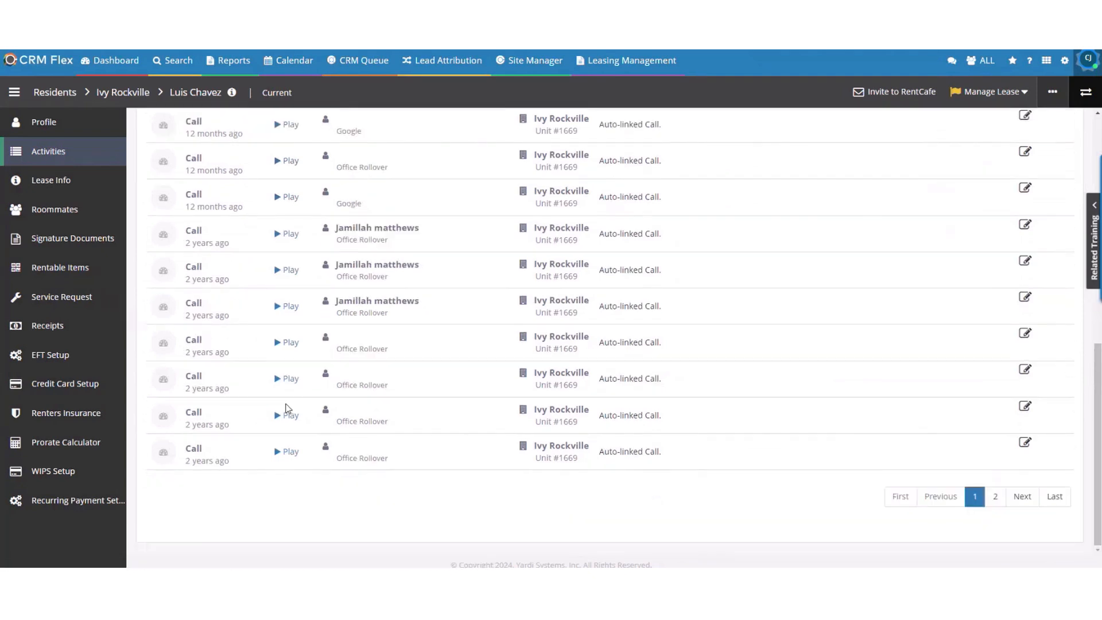
scroll(287, 409, "up", 10)
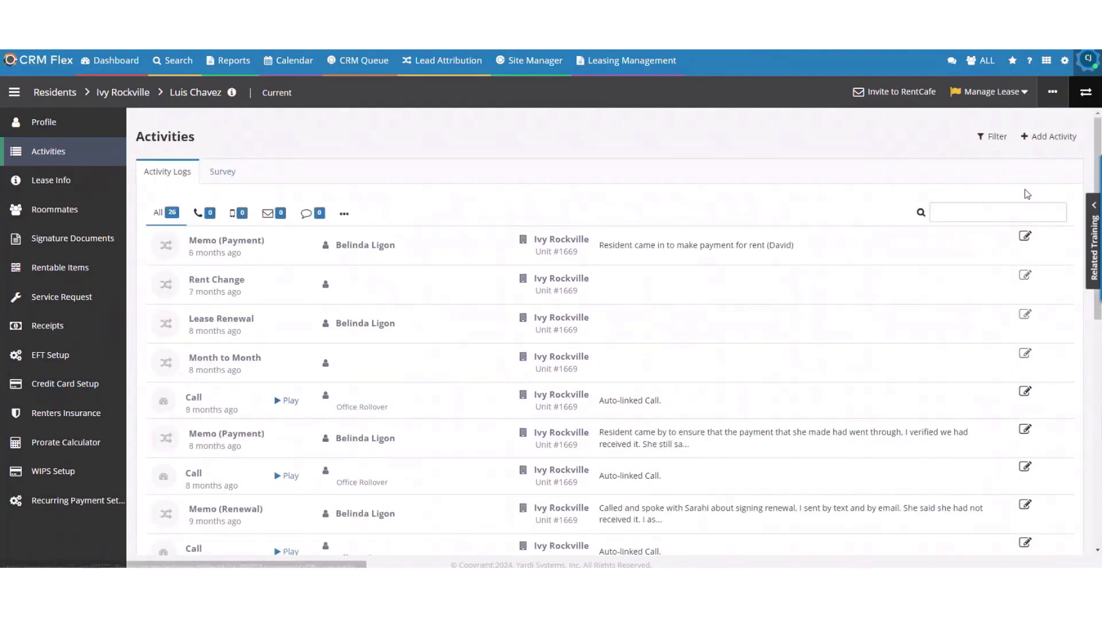
left_click(992, 136)
left_click(742, 159)
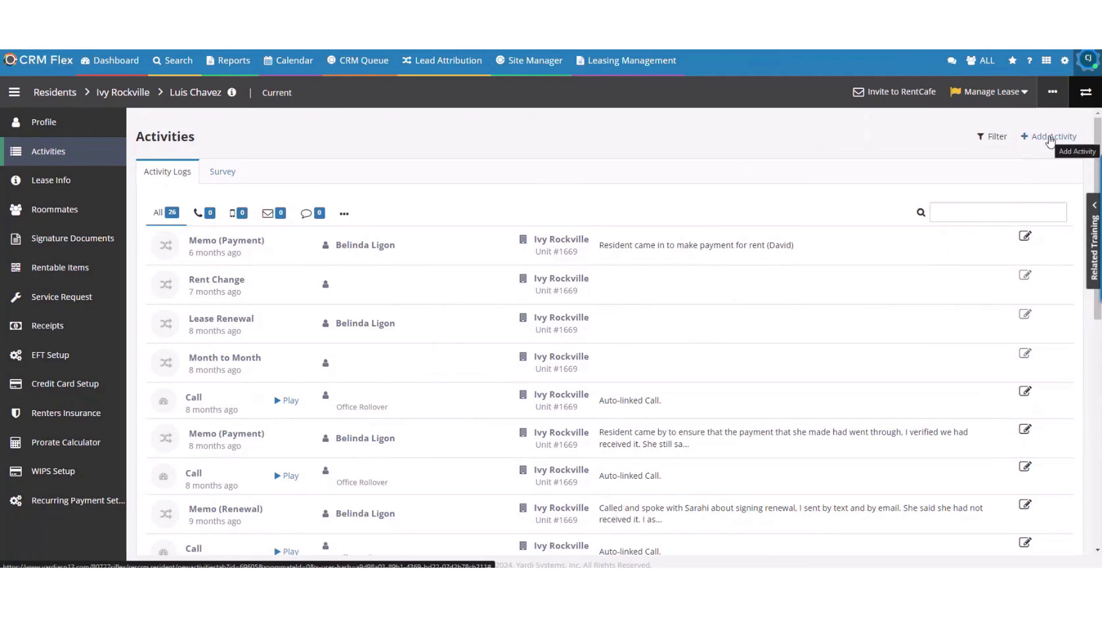
left_click(1058, 139)
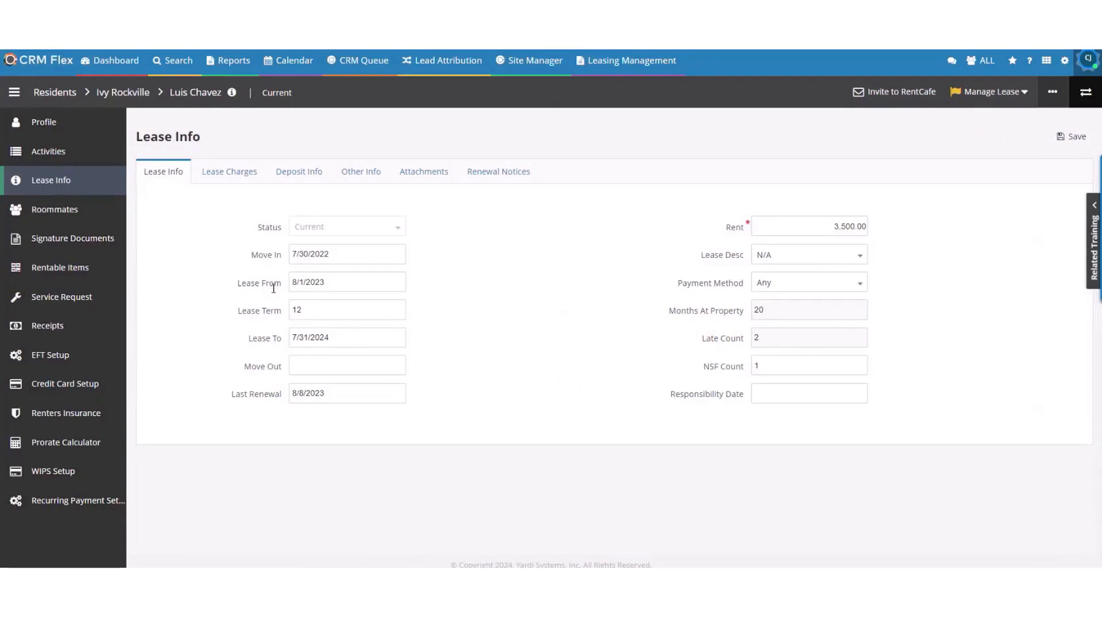
Review the lease charges, deposits and other lease info, expanding emergency contact, transfer and pets sections
left_click(216, 182)
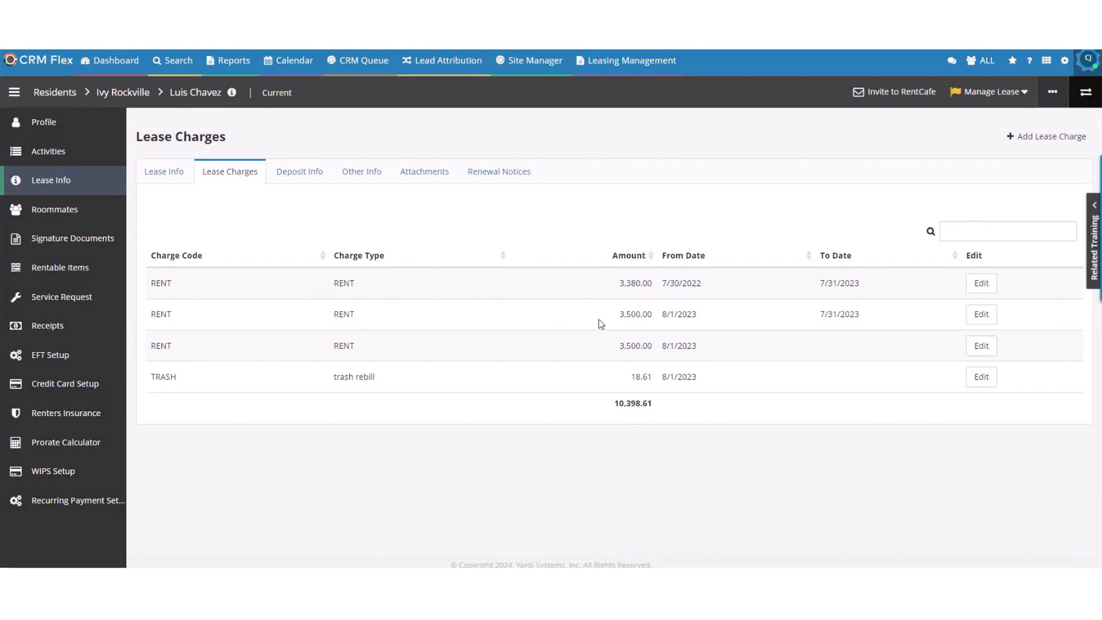
left_click(288, 178)
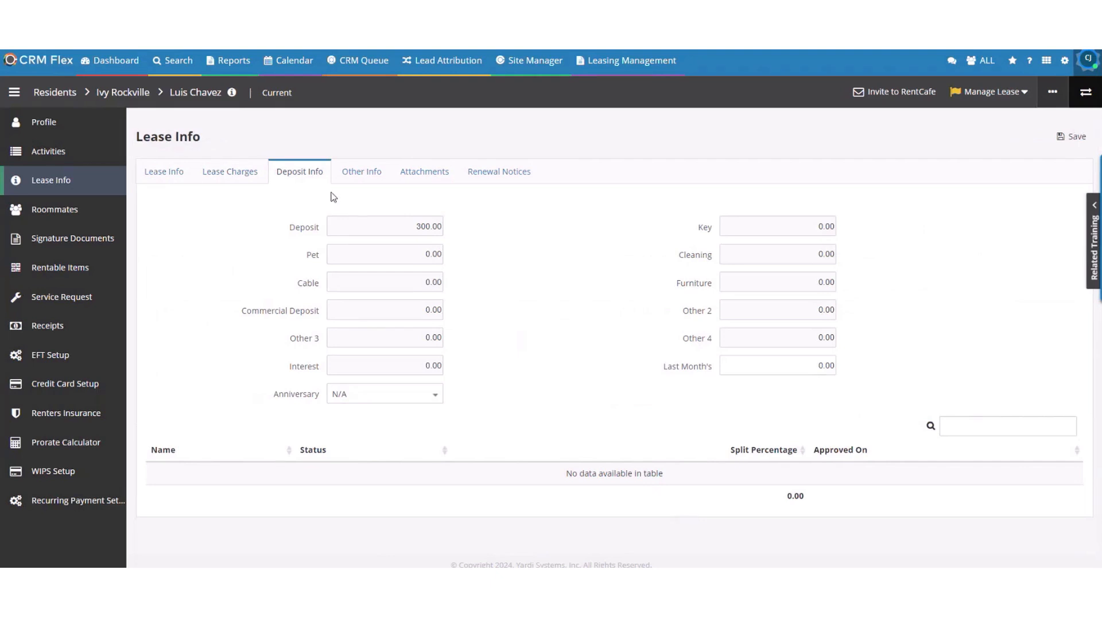
left_click(364, 175)
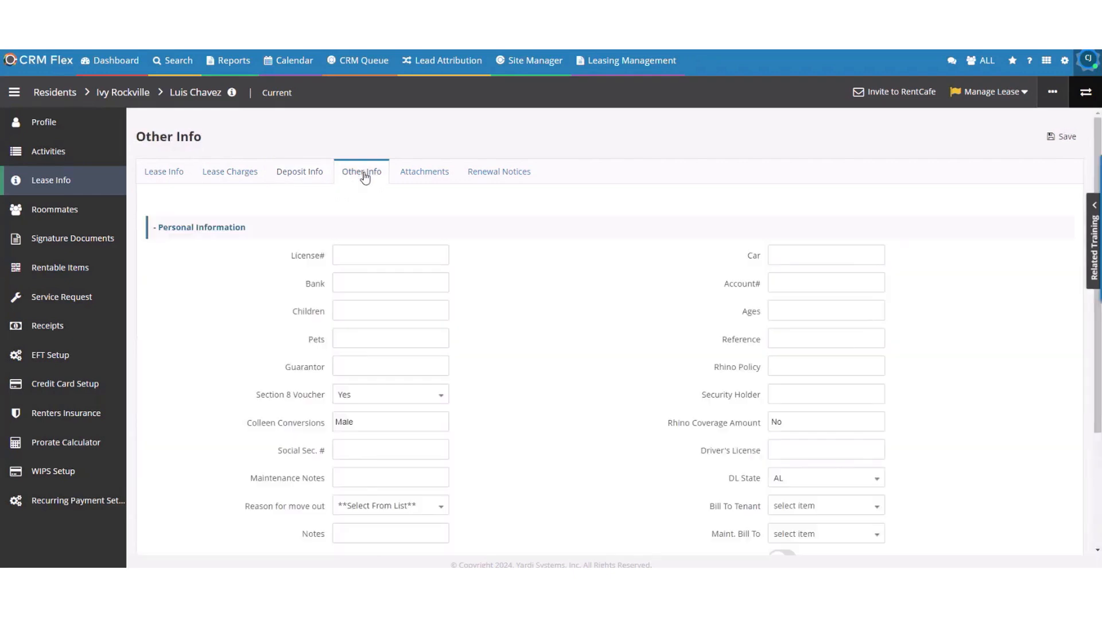
left_click(350, 228)
left_click(384, 256)
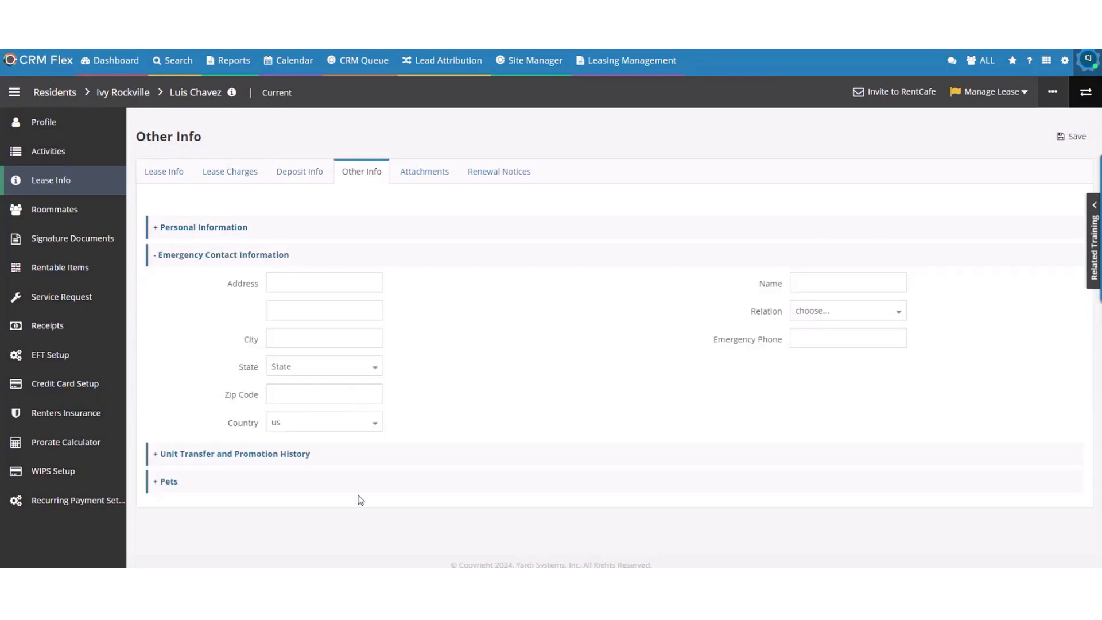
left_click(358, 459)
scroll(350, 517, "down", 1)
left_click(349, 516)
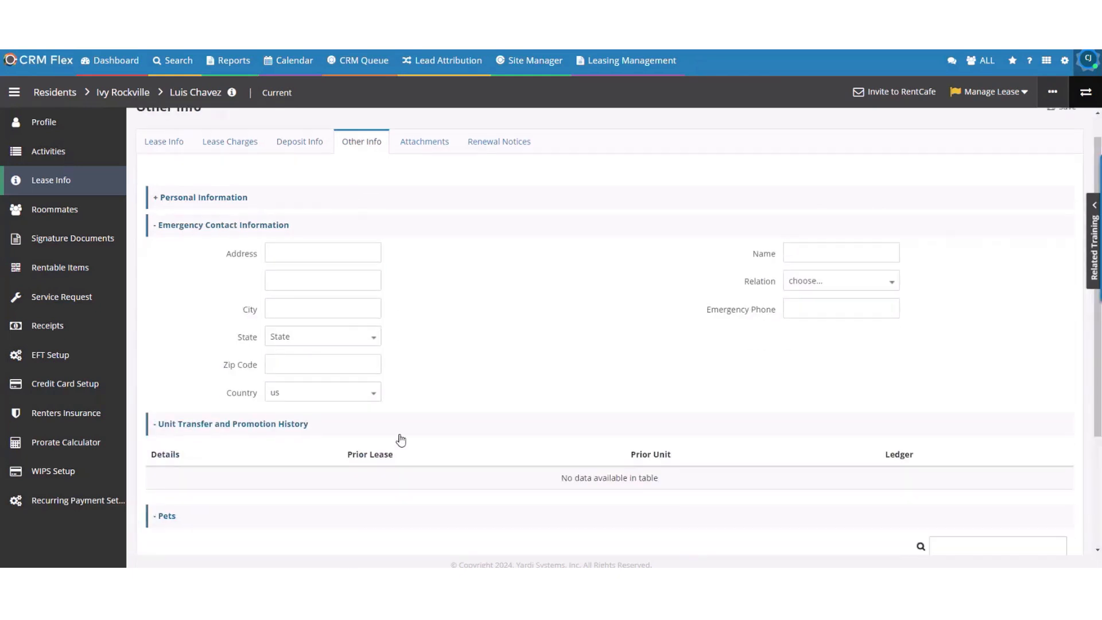
scroll(401, 440, "down", 3)
scroll(394, 519, "up", 4)
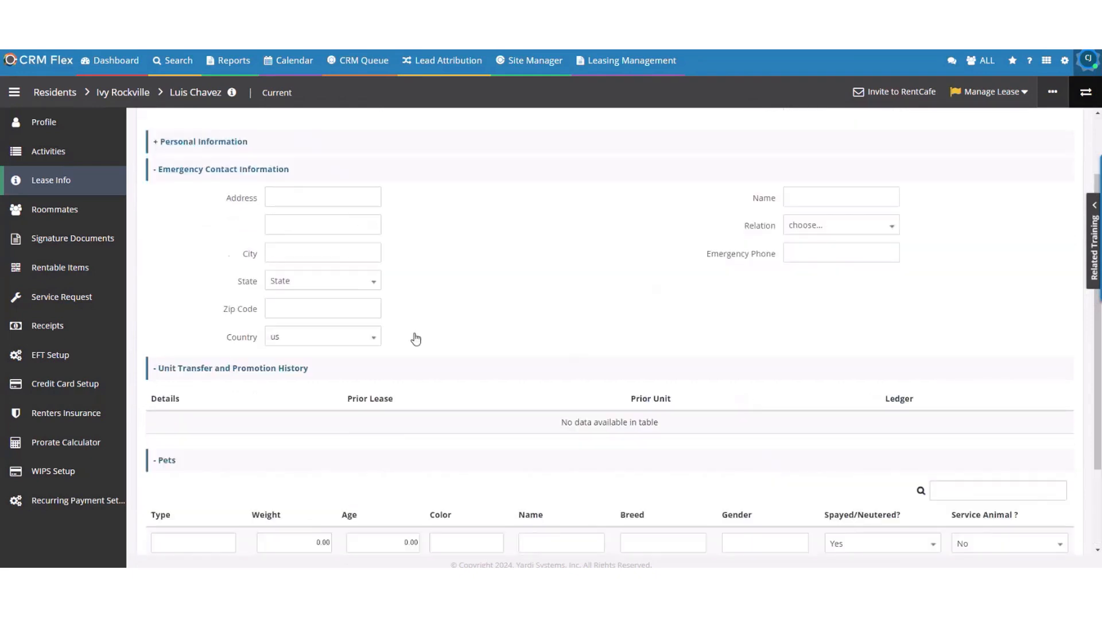
Check the lease's attachments and renewal notices, then open the Roommates list
left_click(398, 184)
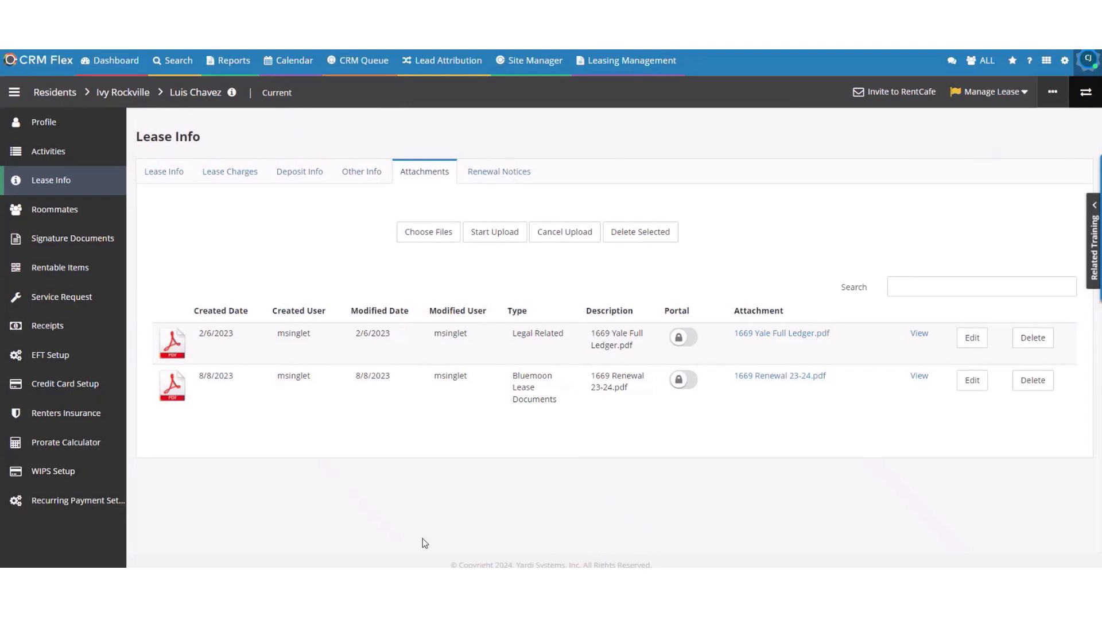
left_click(489, 175)
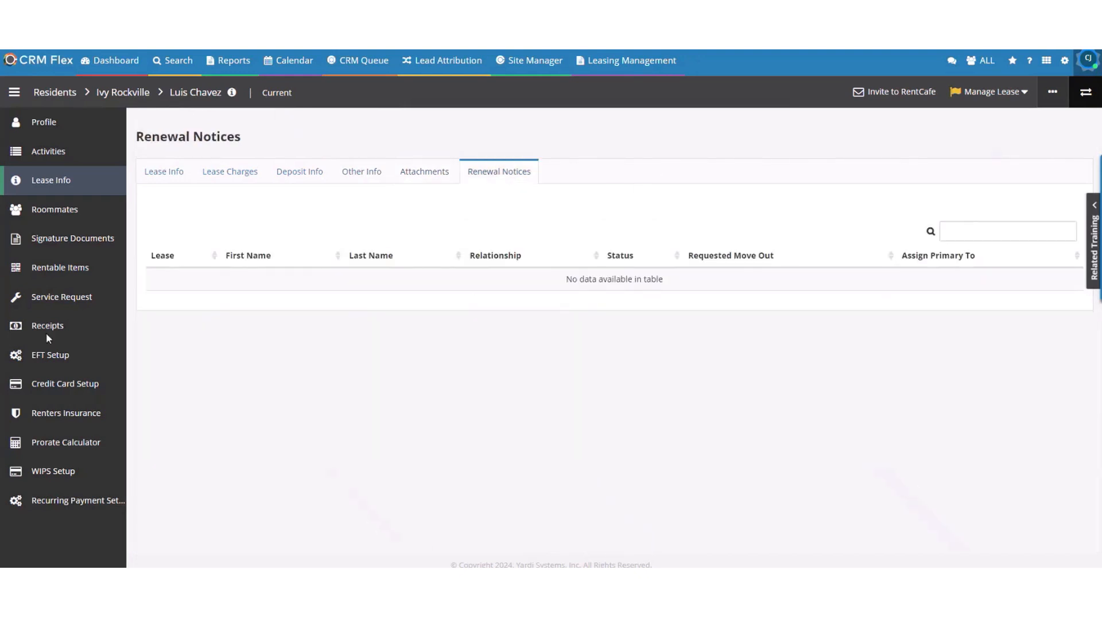
left_click(99, 218)
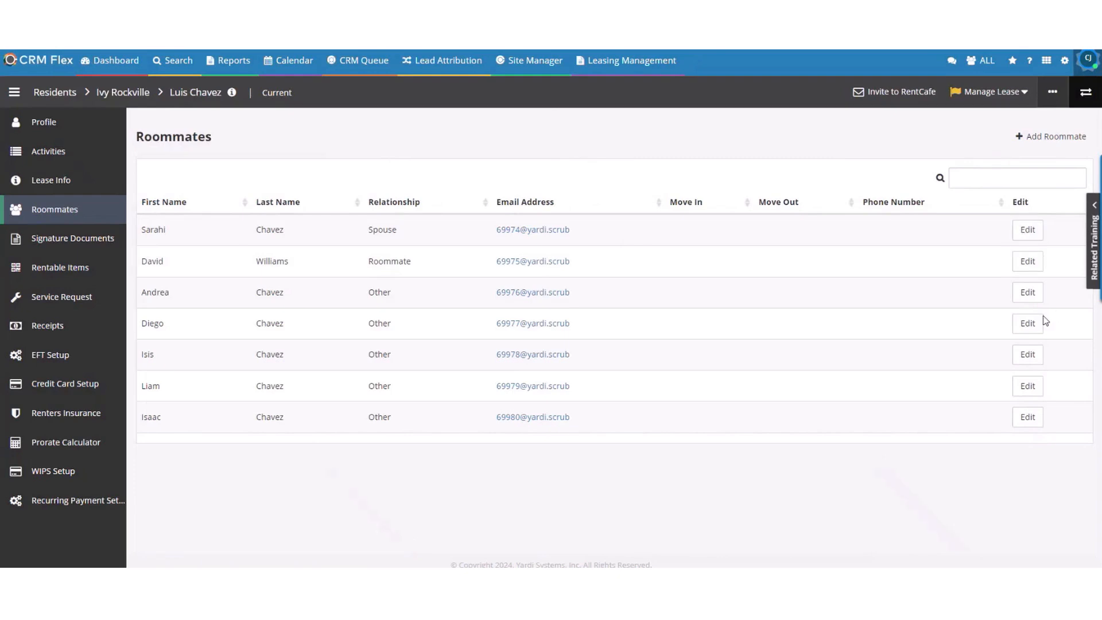
Look over the fourth roommate's record, then open the resident's Signature Documents page
left_click(1029, 323)
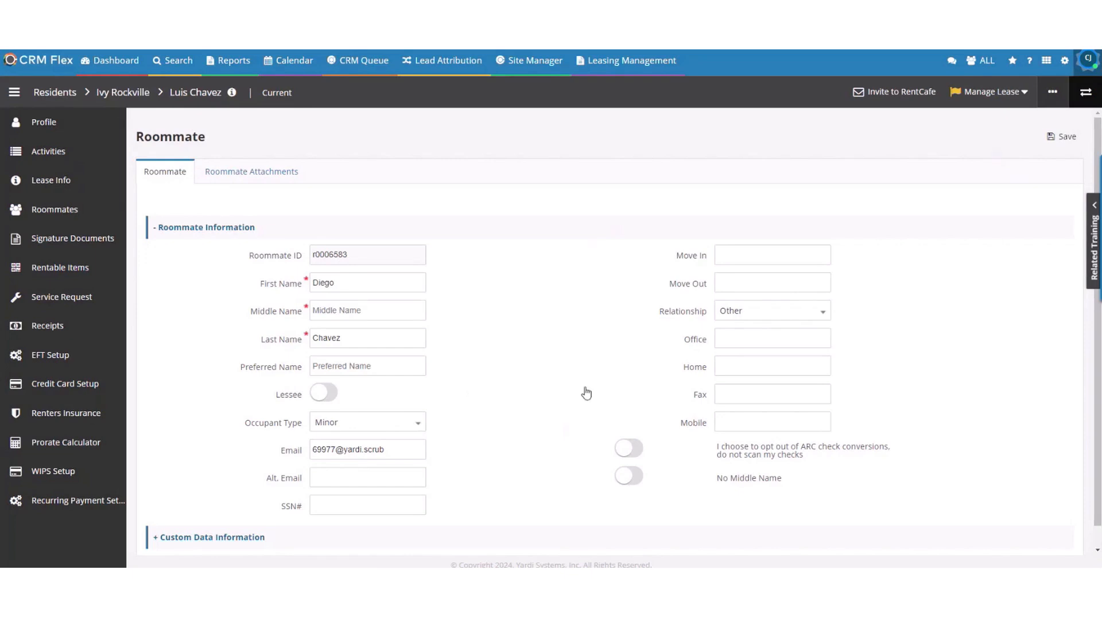
scroll(586, 394, "down", 1)
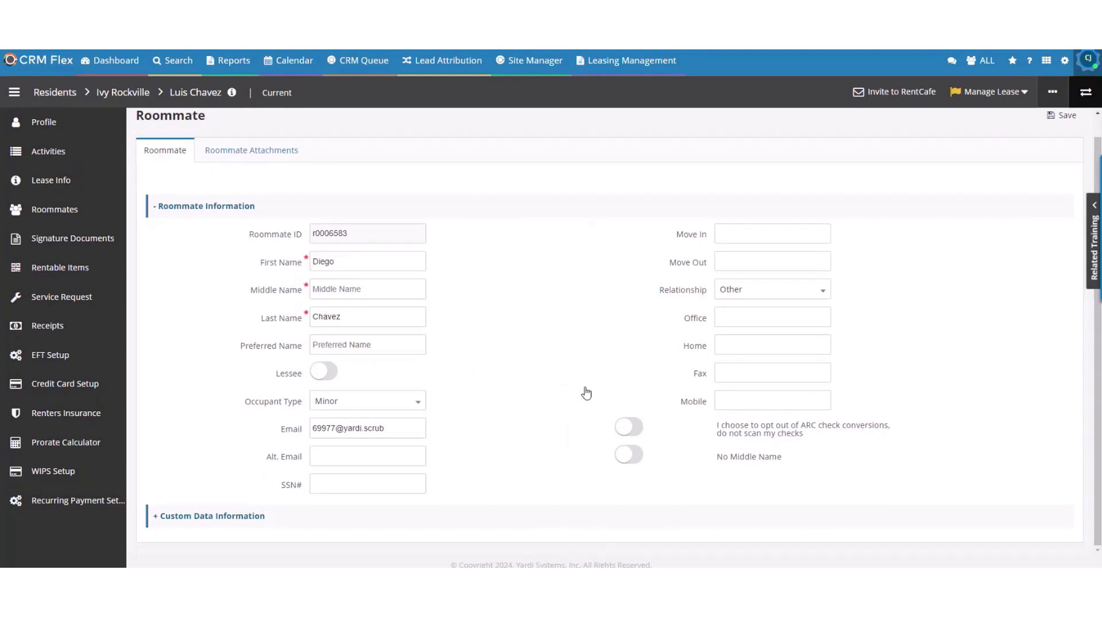
left_click(512, 211)
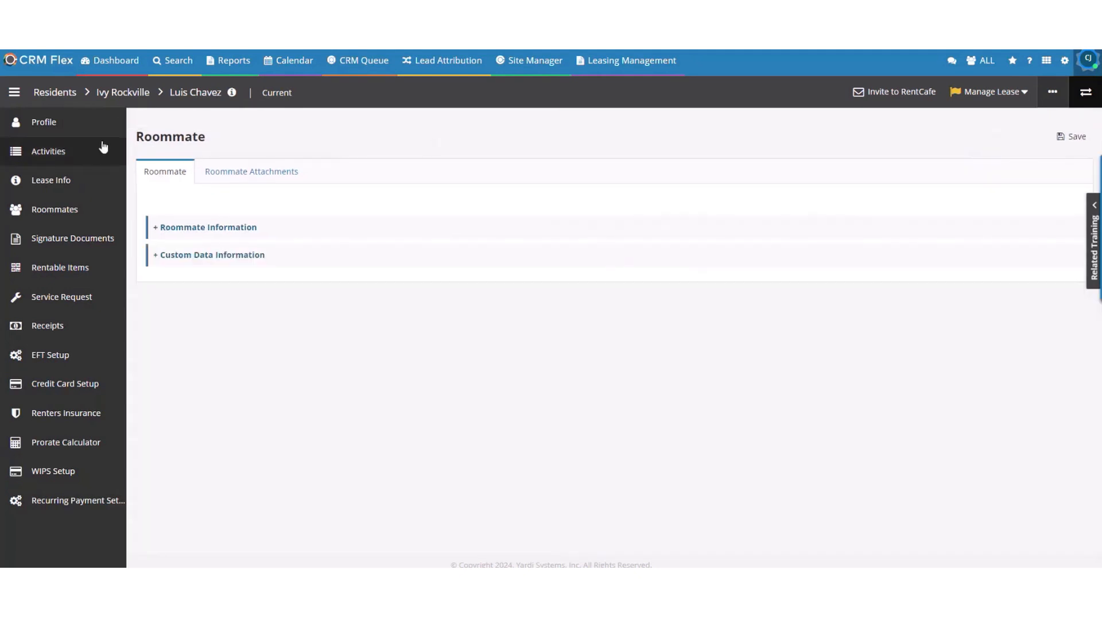
left_click(72, 239)
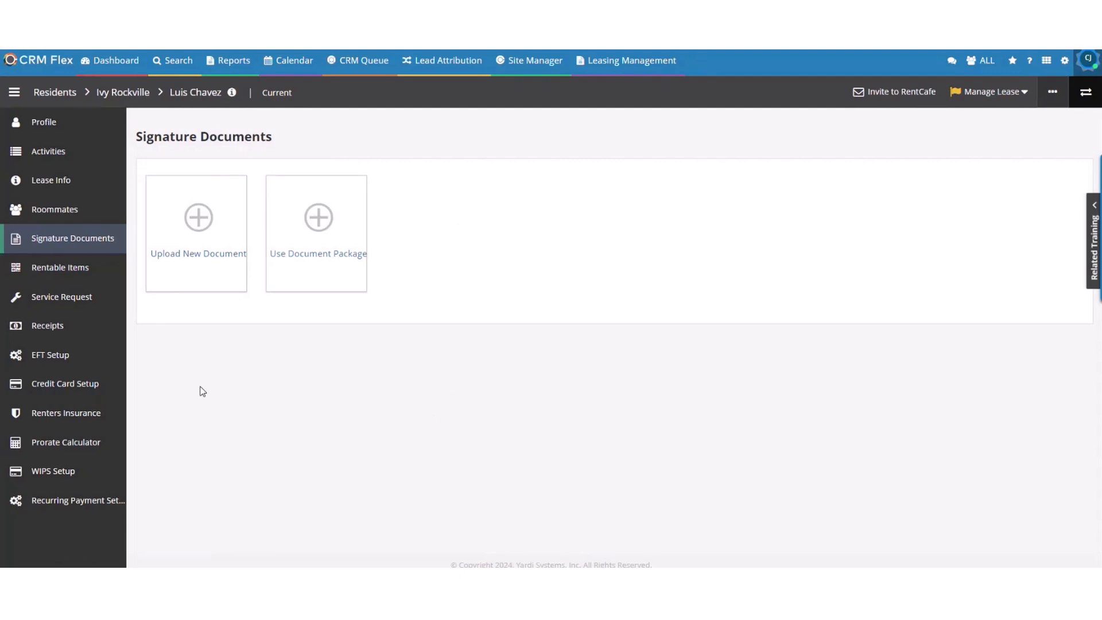
Check the resident's rentable items and browse the service requests list
left_click(70, 280)
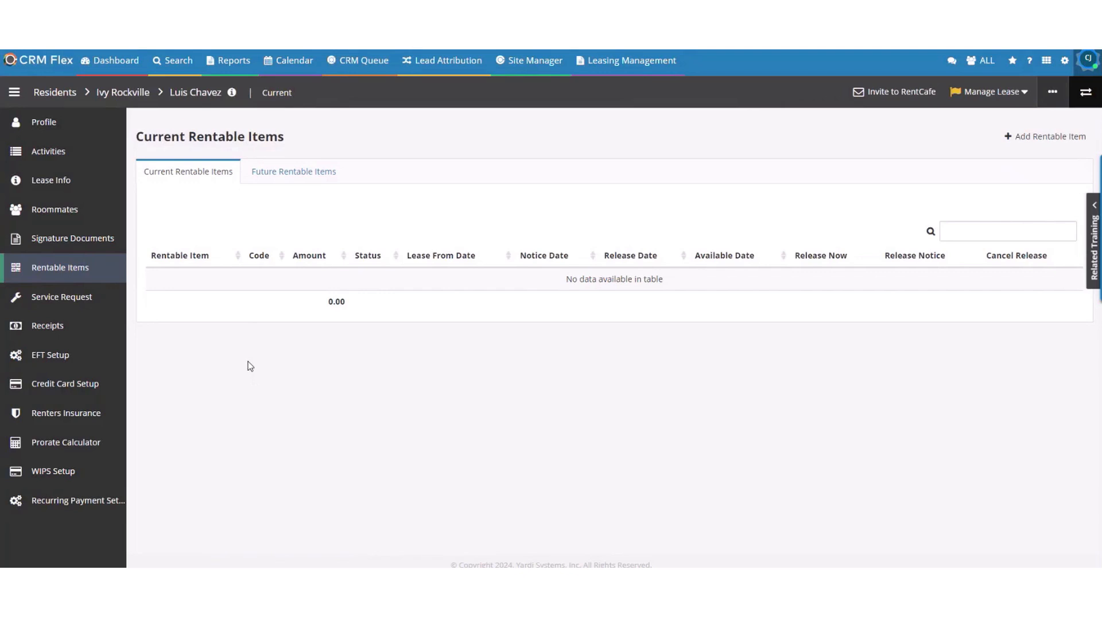
left_click(77, 303)
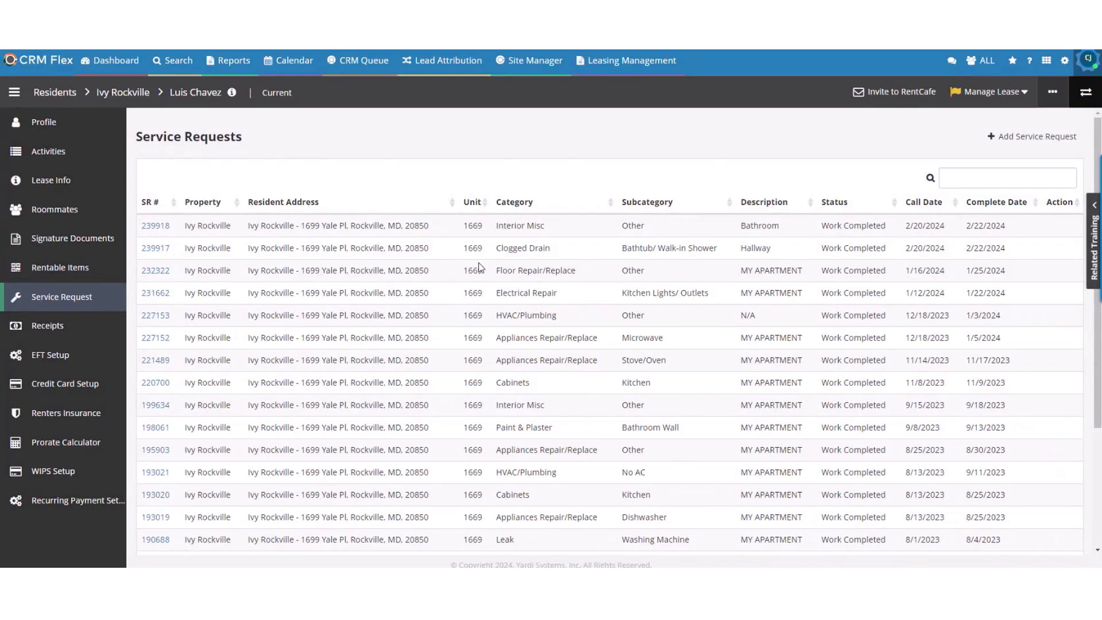
scroll(475, 331, "down", 3)
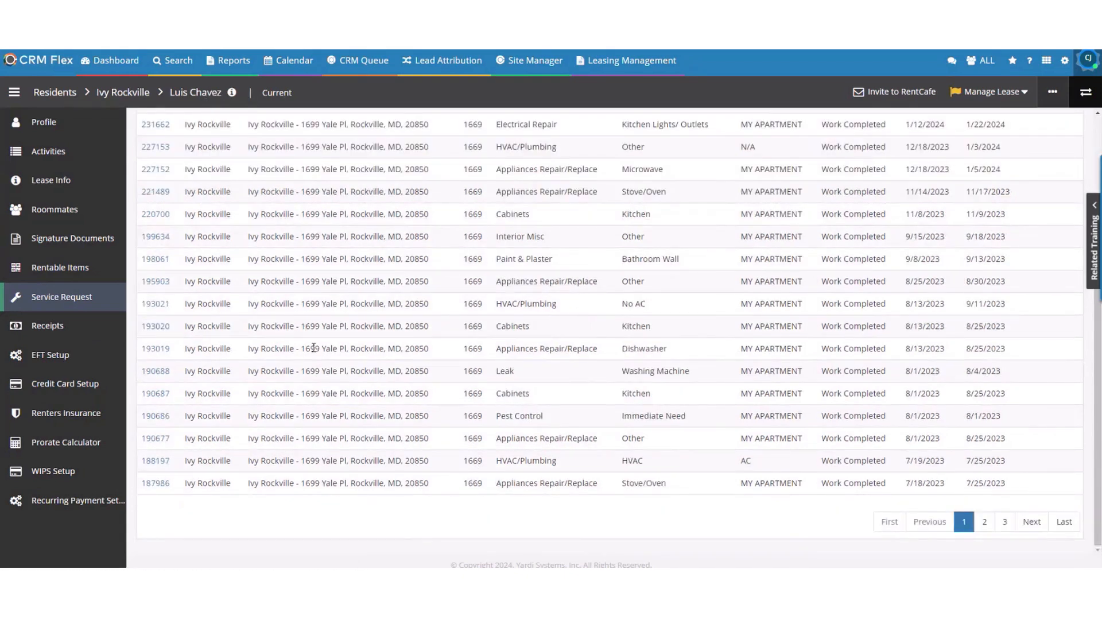
scroll(174, 242, "up", 3)
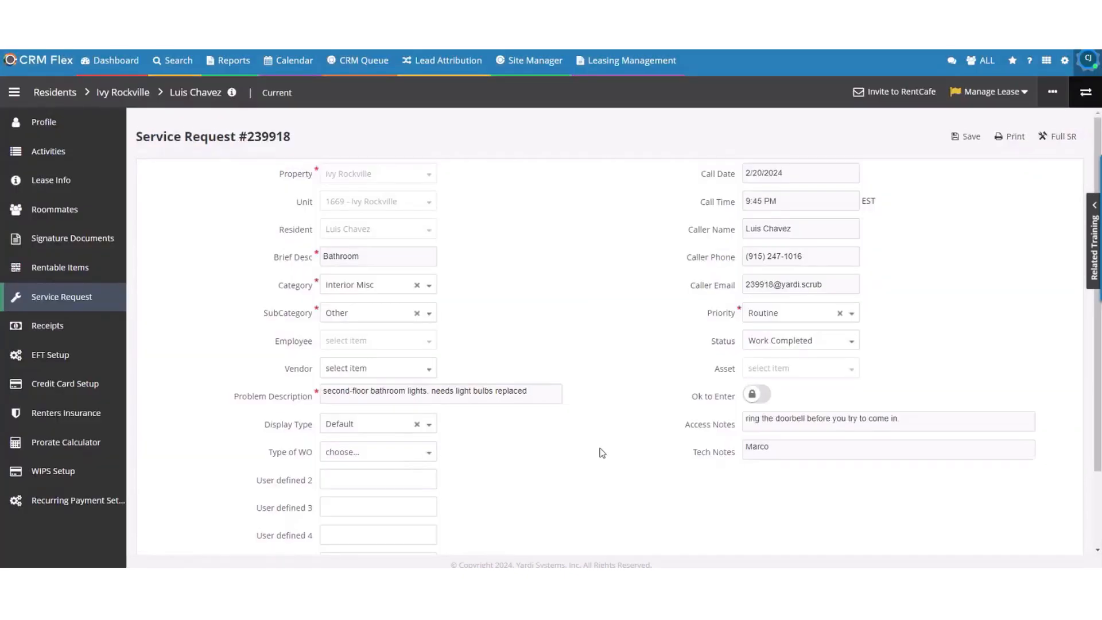
scroll(598, 450, "down", 2)
scroll(601, 471, "up", 2)
Preview the bathroom service request's printable report, then close it
left_click(1009, 137)
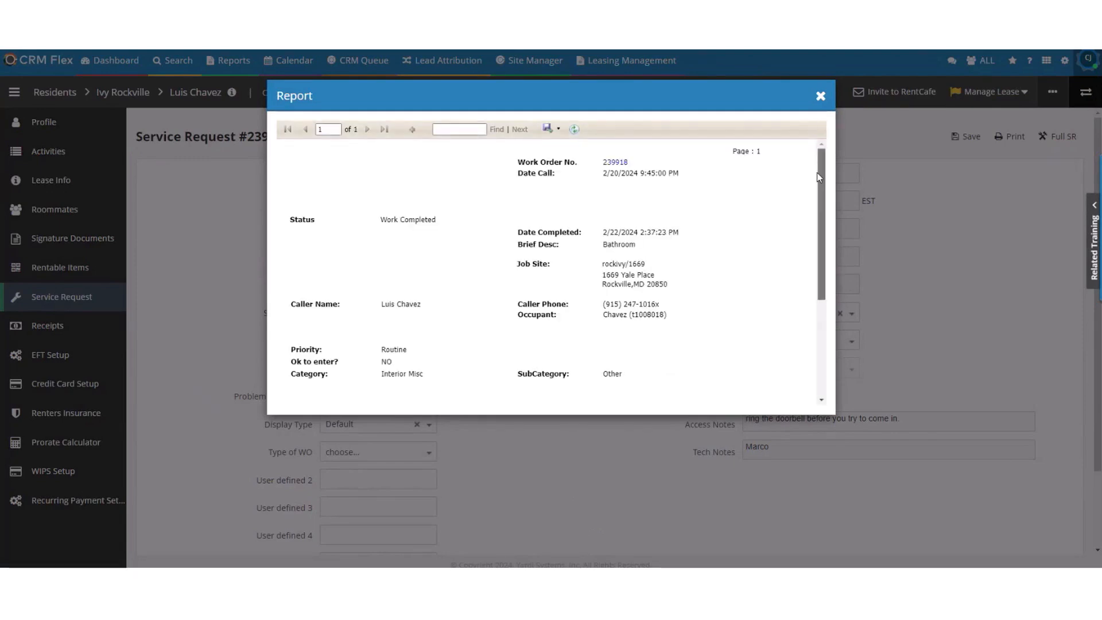
left_click_drag(821, 189, 827, 321)
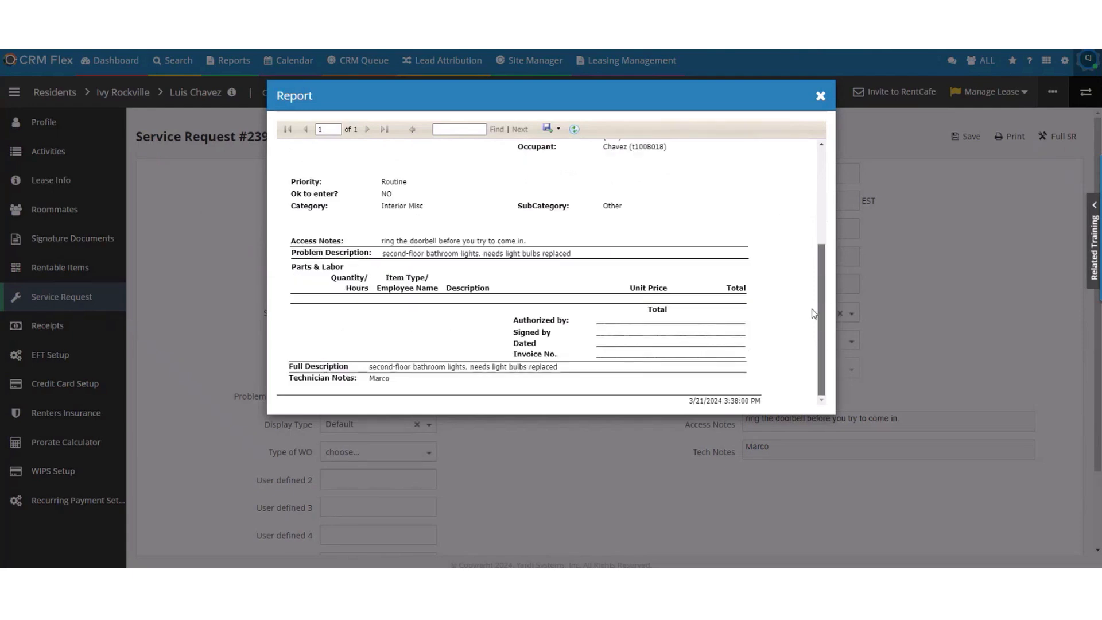
left_click_drag(817, 310, 810, 94)
left_click(819, 95)
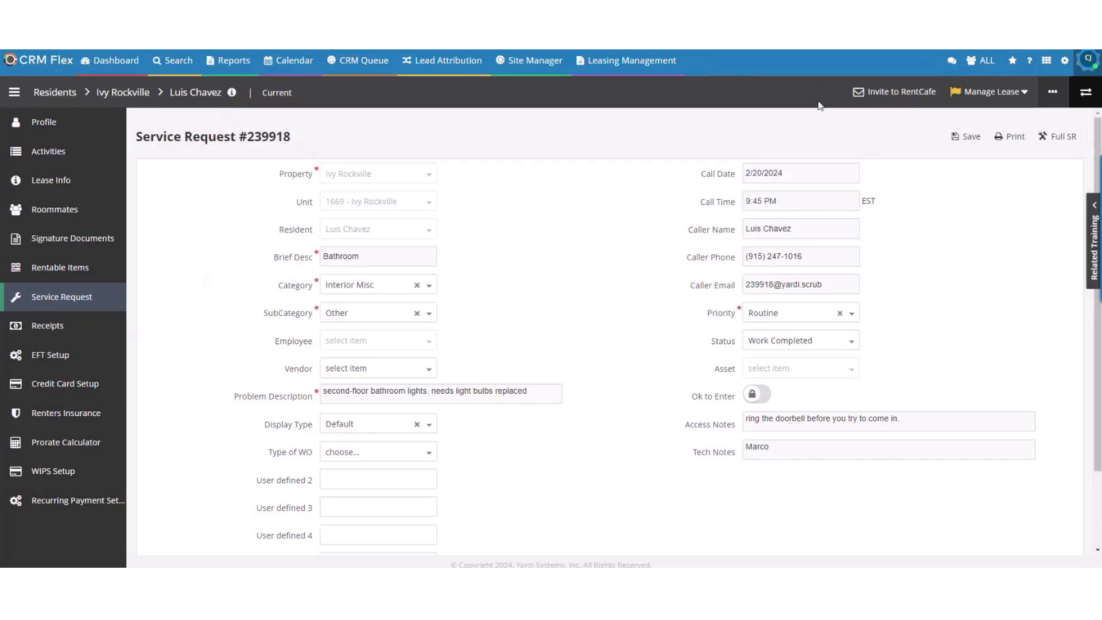
scroll(593, 368, "down", 3)
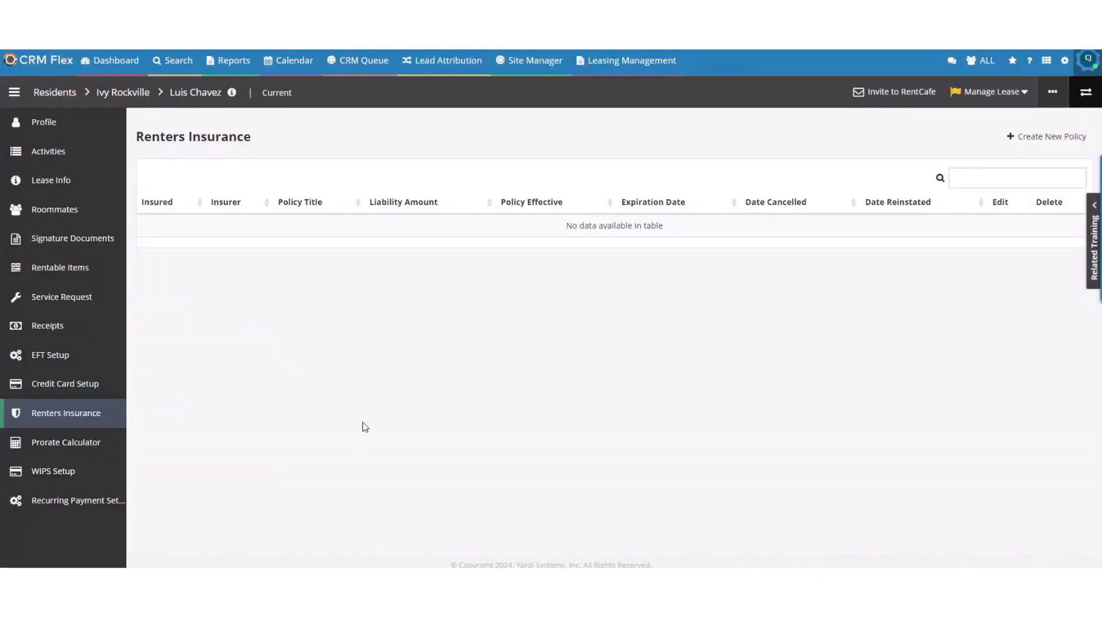
left_click(1060, 138)
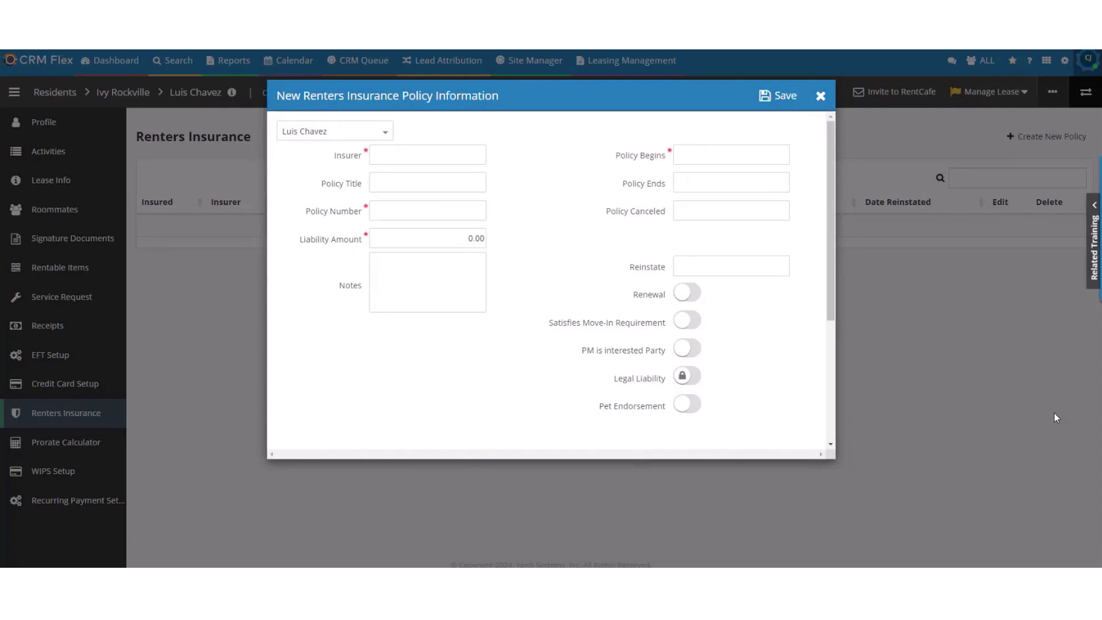
left_click(374, 138)
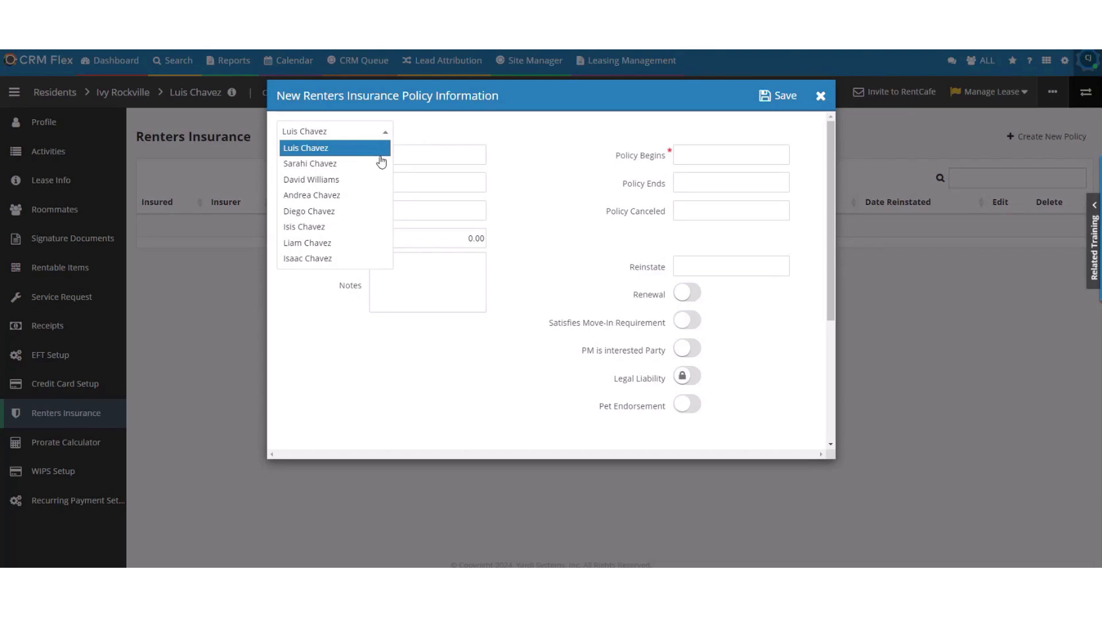
left_click(436, 163)
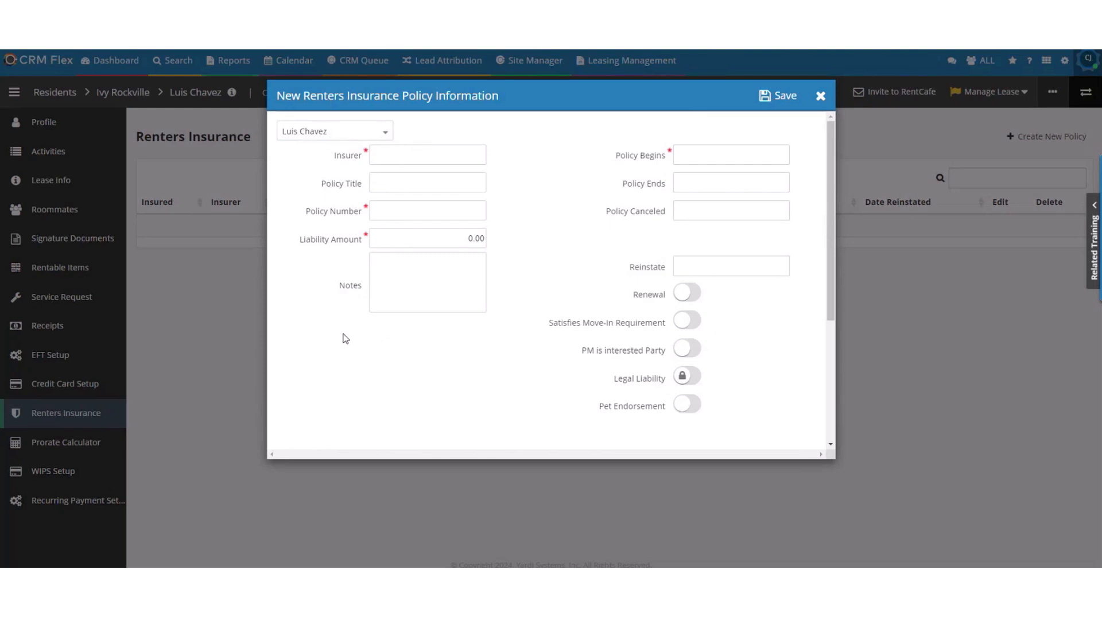
left_click(693, 189)
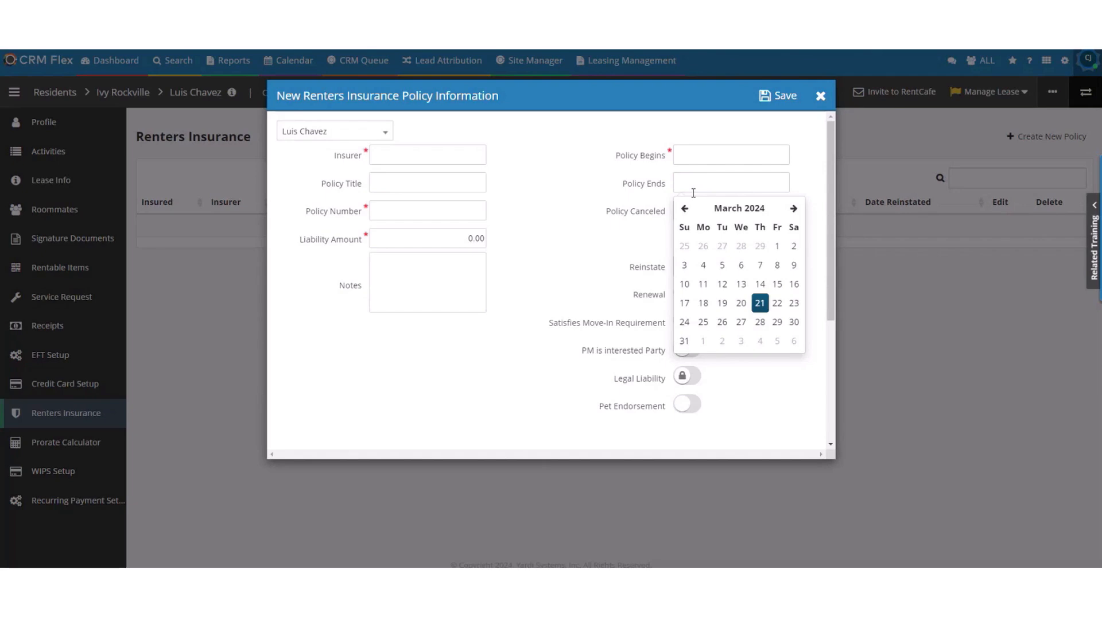
left_click_drag(662, 184, 663, 198)
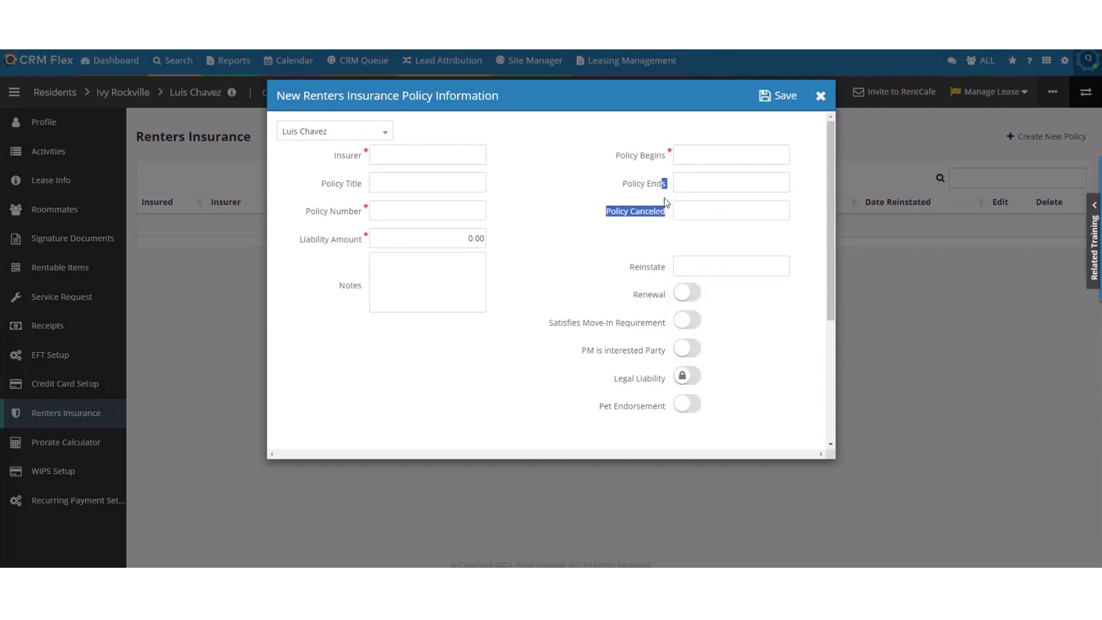
left_click(664, 197)
left_click(821, 95)
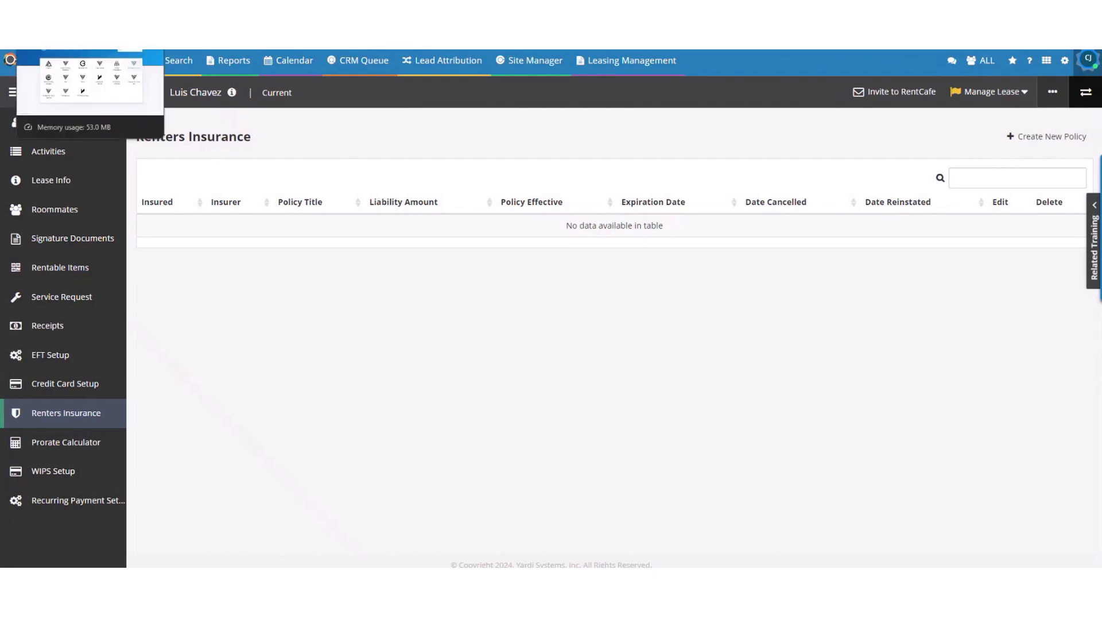
Launch RENTCafé Site Manager from YardiOne and clear Chrome's all-time browsing data
left_click(69, 11)
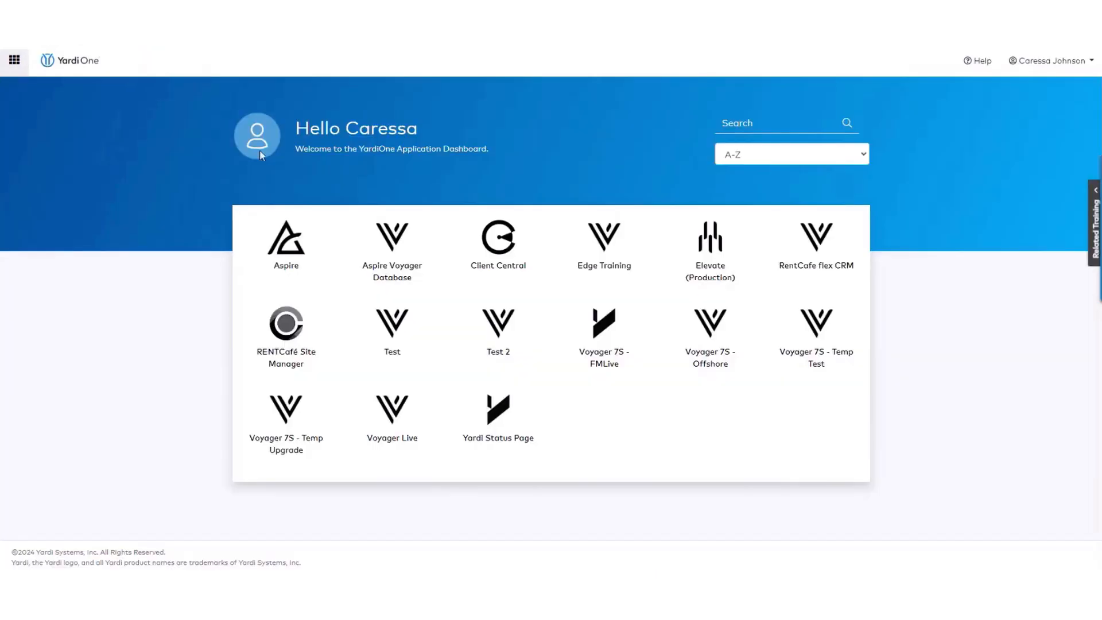
left_click(286, 342)
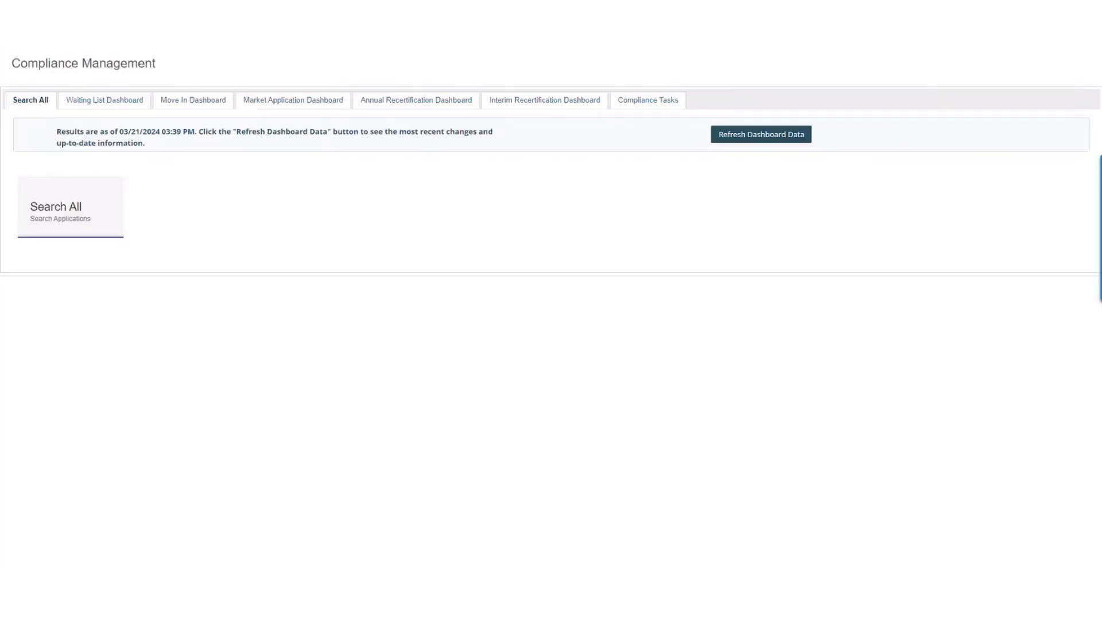
key("alt+f")
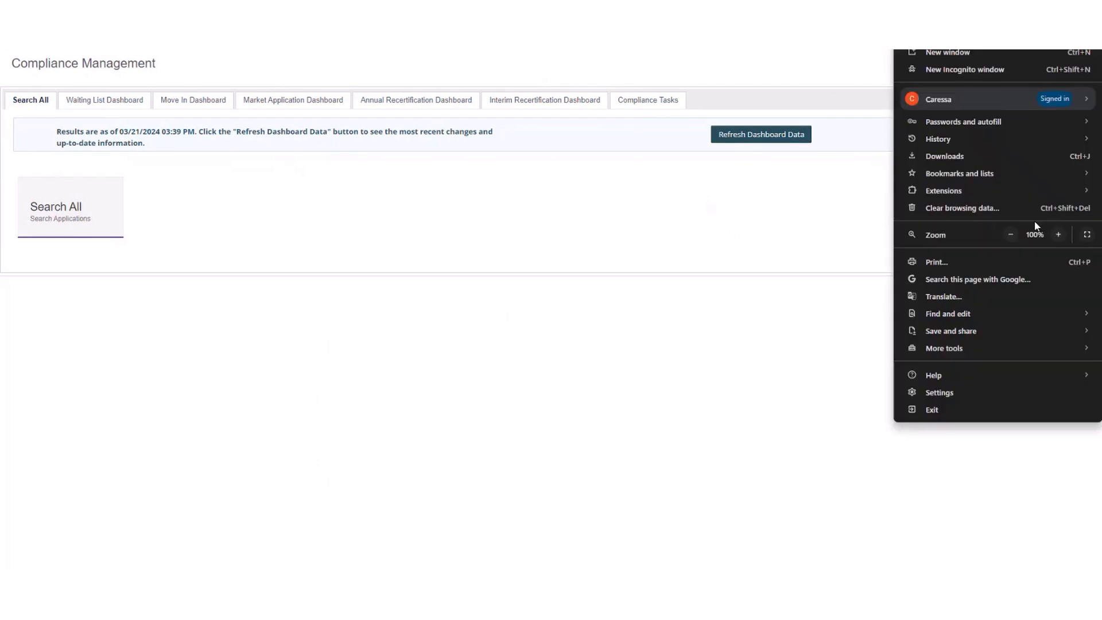
left_click(1035, 212)
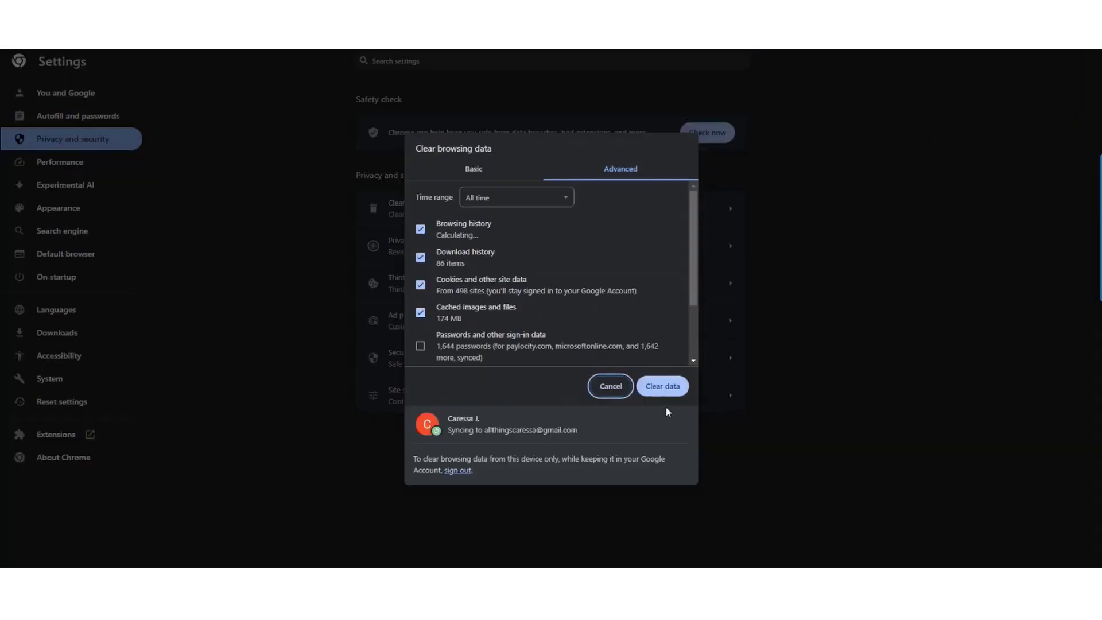
left_click(669, 396)
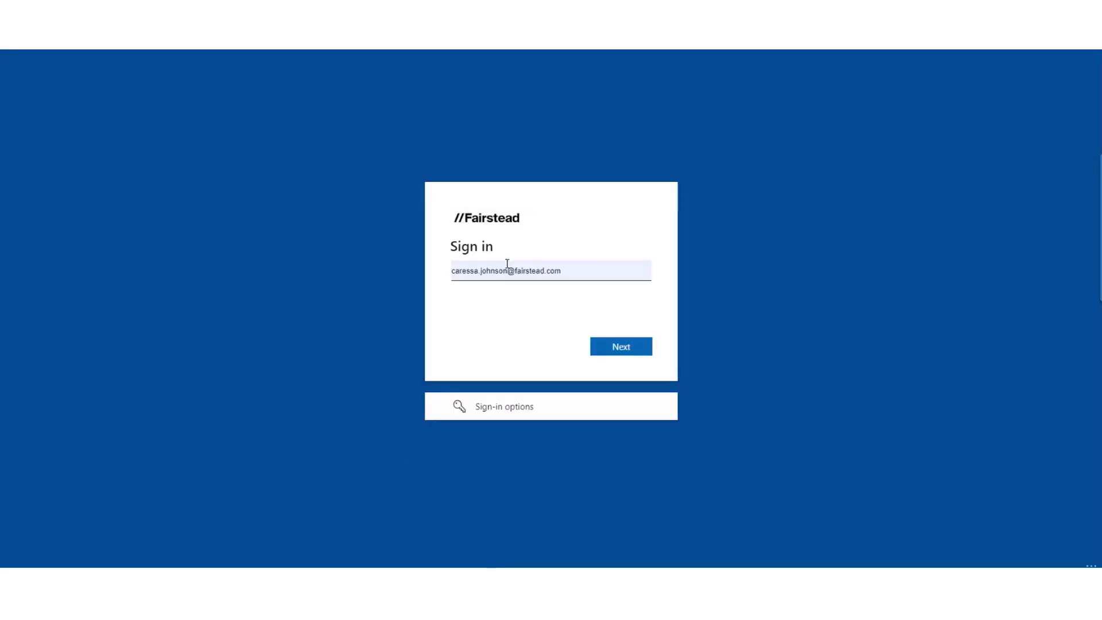
Sign in to Fairstead with the password and a texted verification code, remembered for 30 days
left_click(636, 347)
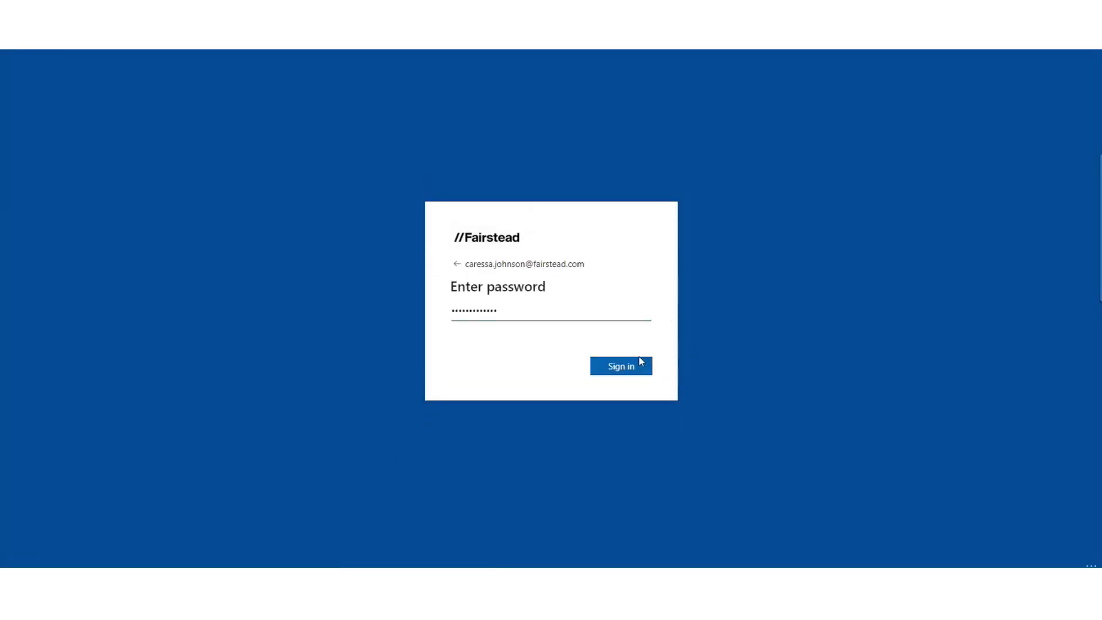
left_click(634, 367)
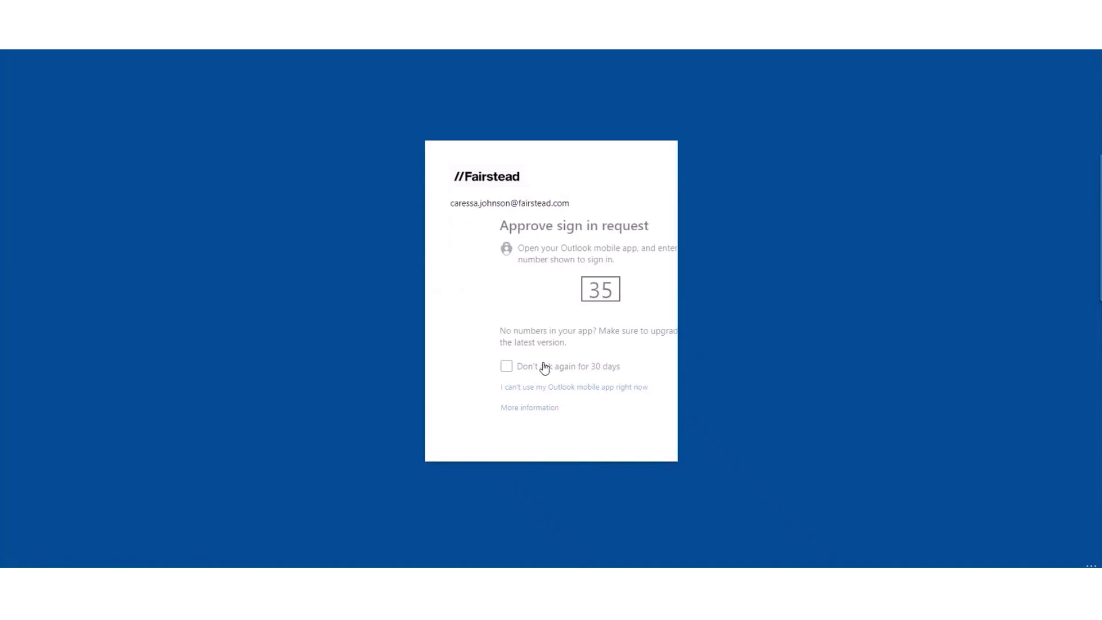
left_click(535, 388)
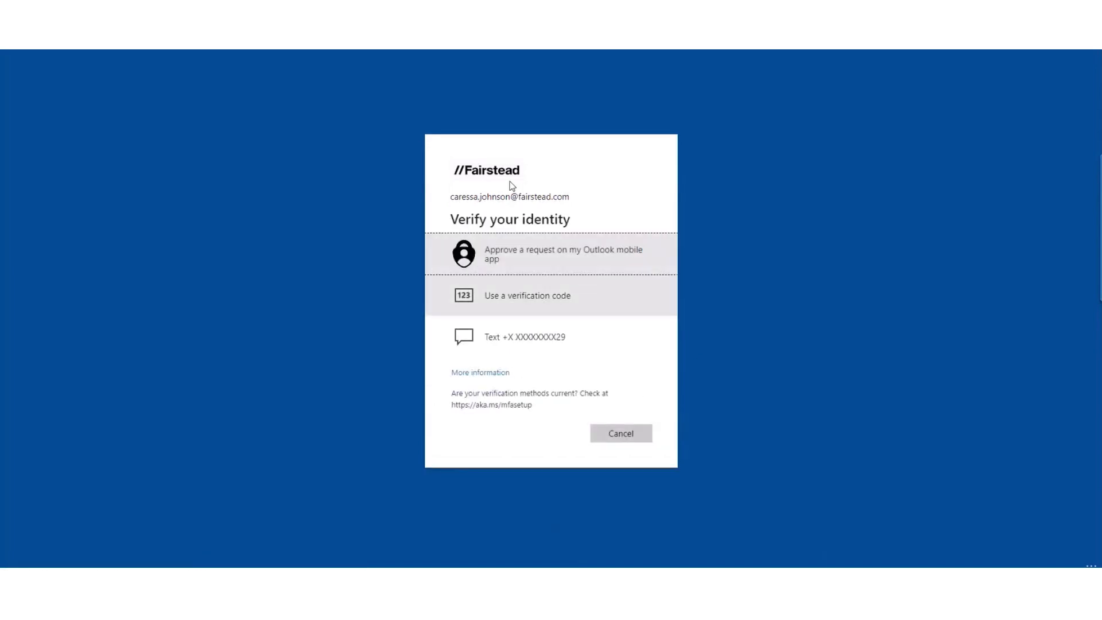
left_click(491, 344)
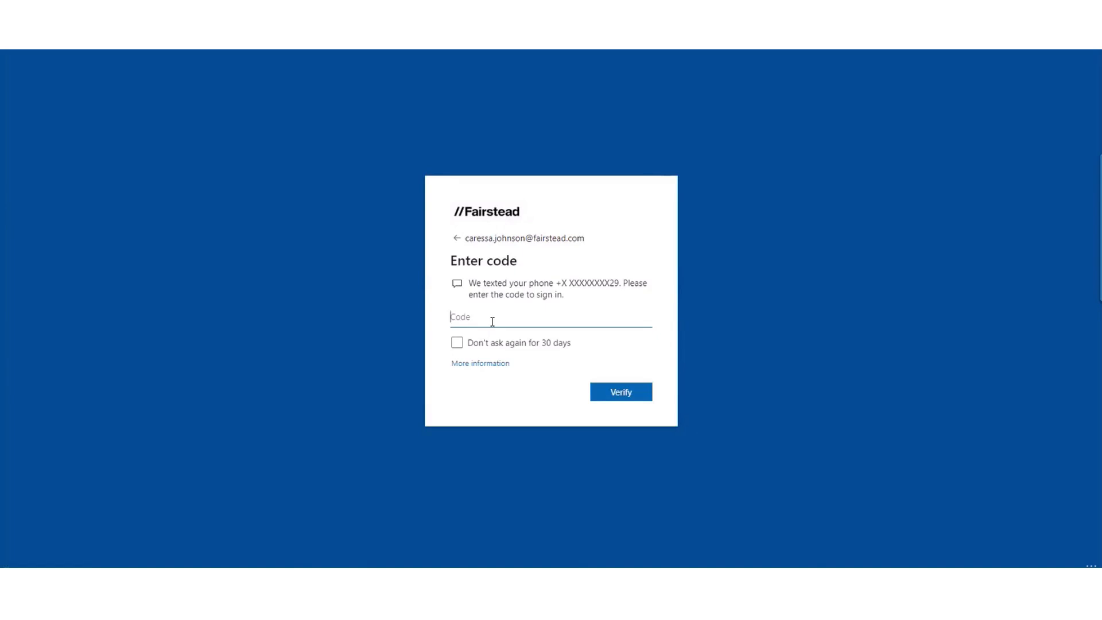
left_click(491, 343)
left_click(629, 391)
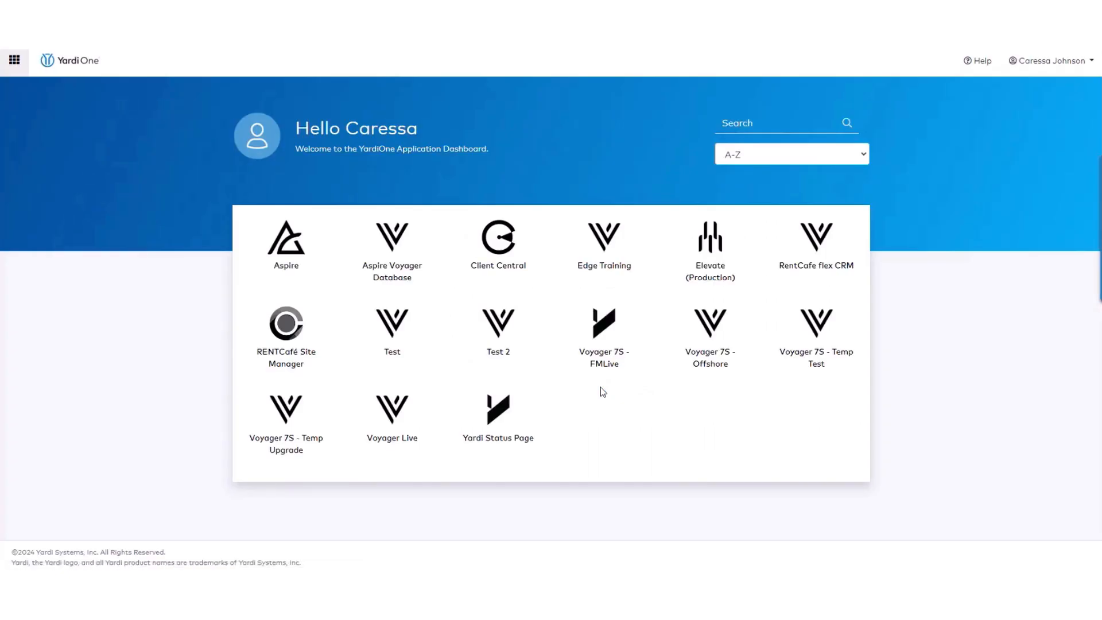
Launch RENTCafé Site Manager and open the Reports > Email & Text Message subscription report
left_click(296, 318)
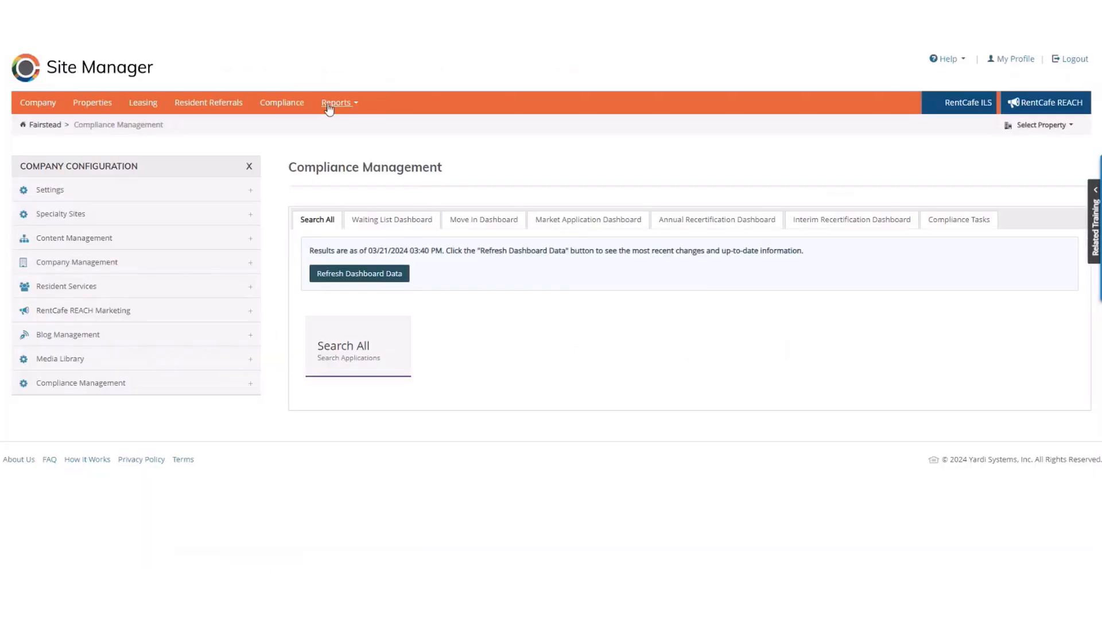
left_click(336, 102)
mouse_move(357, 153)
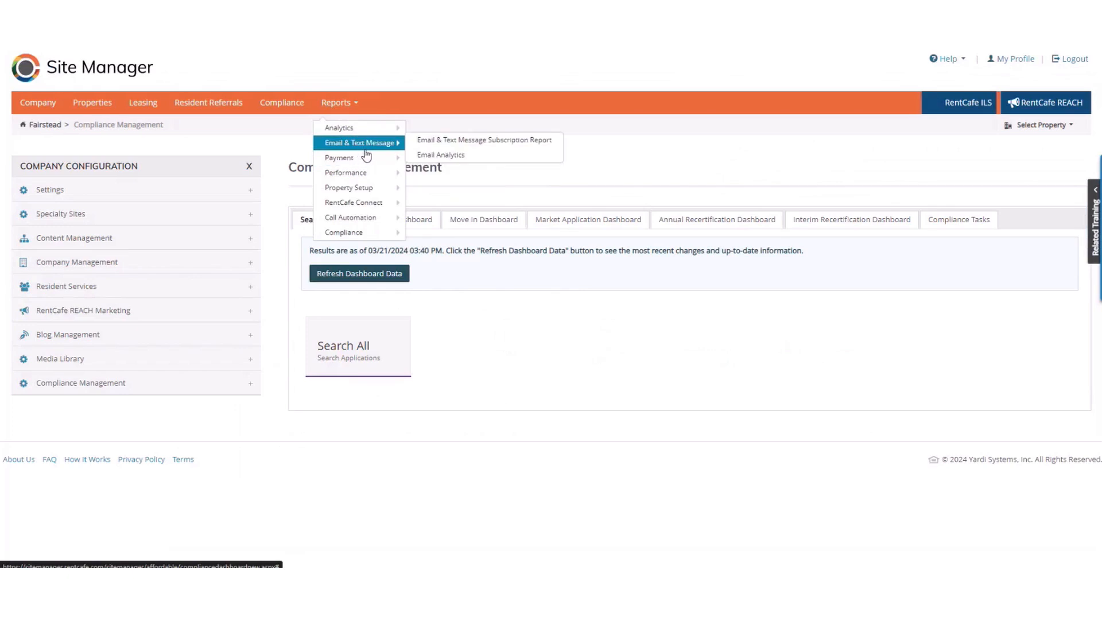
left_click(446, 143)
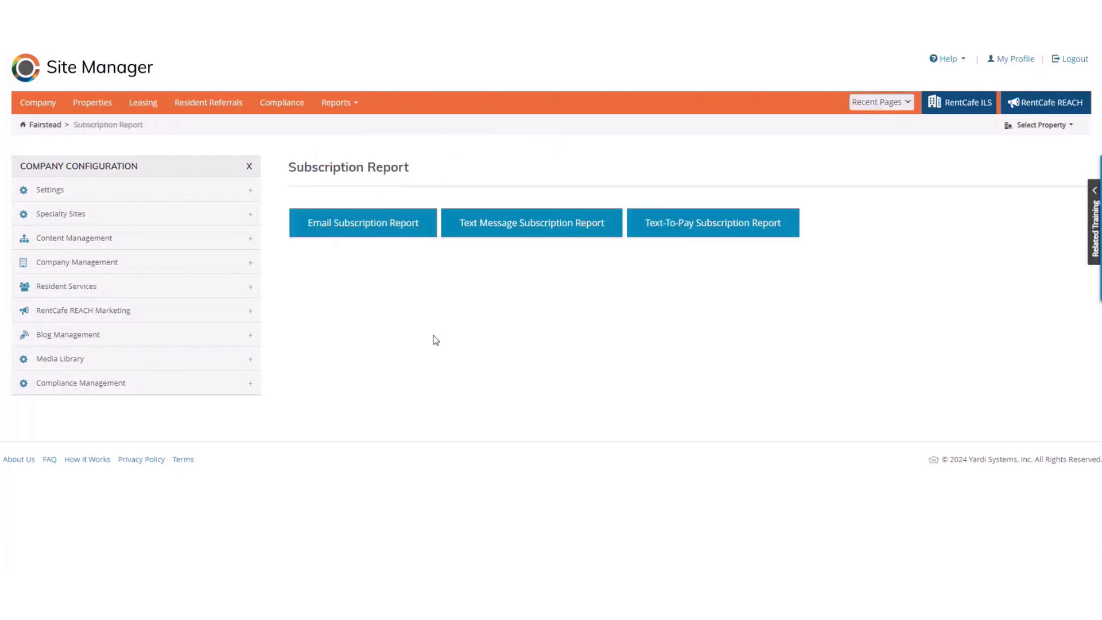
Start the Email Subscription Report for The Ivy Rockville, User Type Resident, Status Current
left_click(383, 232)
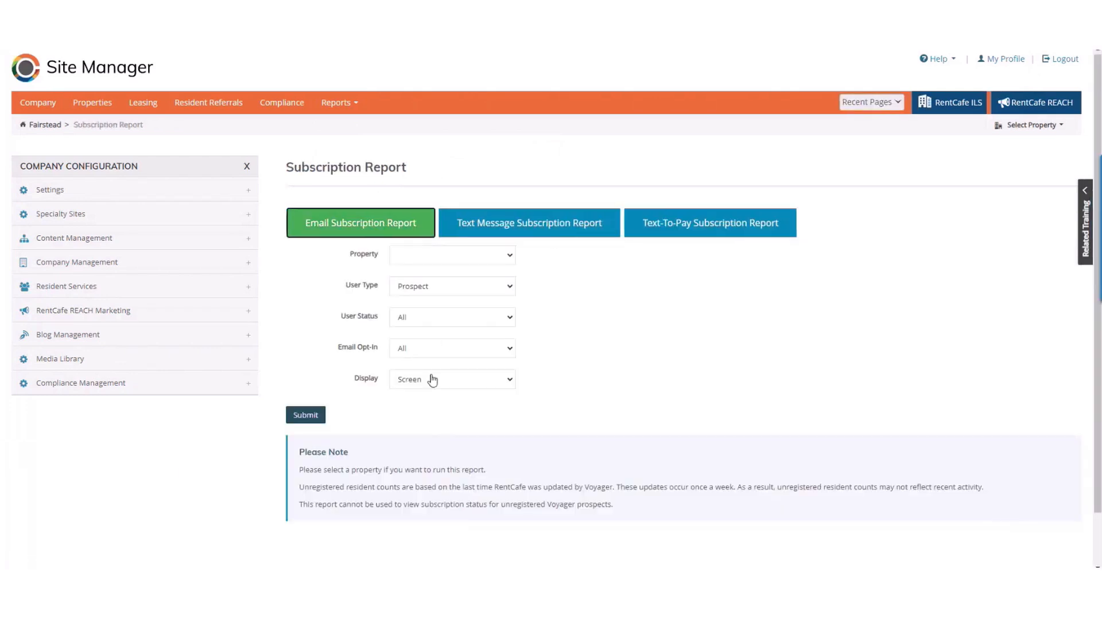
left_click(429, 258)
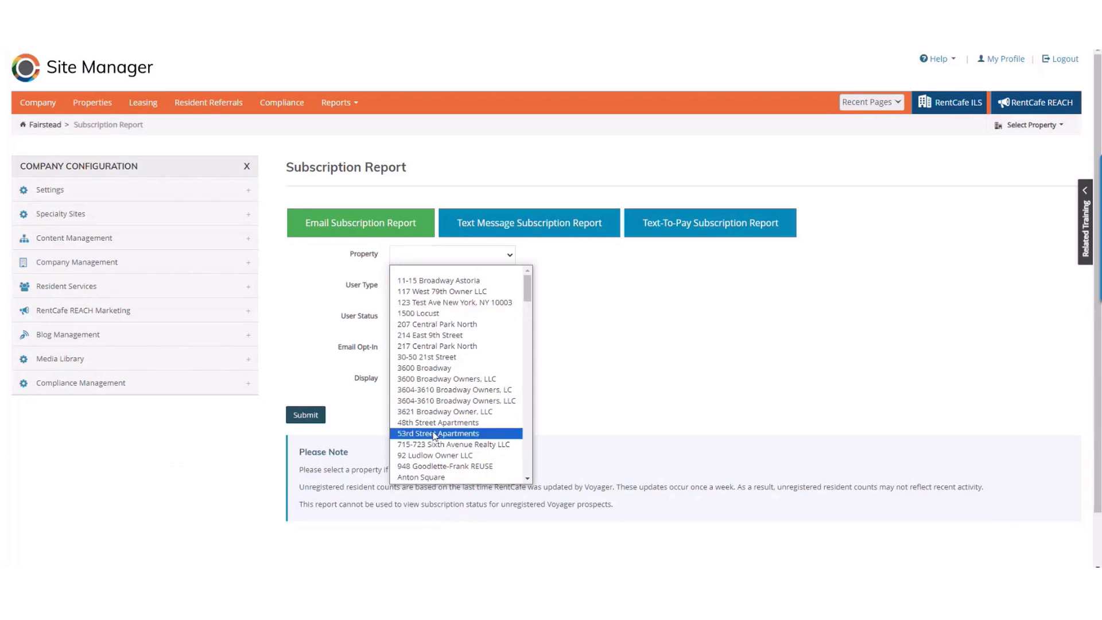
key("t")
key("t")
key("t")
key("t")
key("t")
key("t")
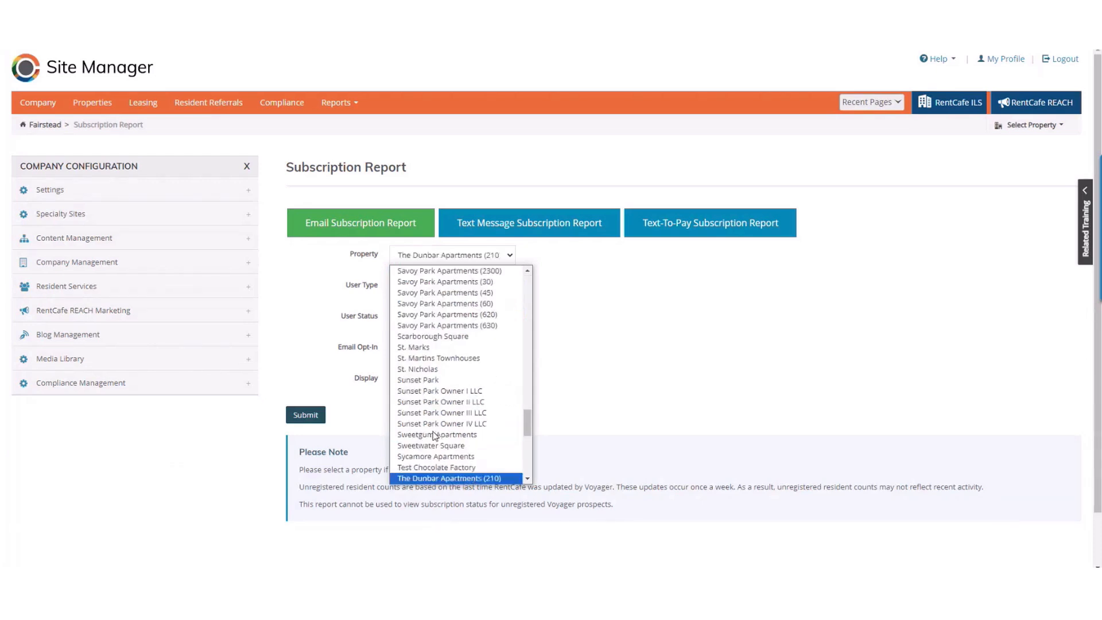
key("t")
key("t")
key("t")
key("t")
key("t")
key("t")
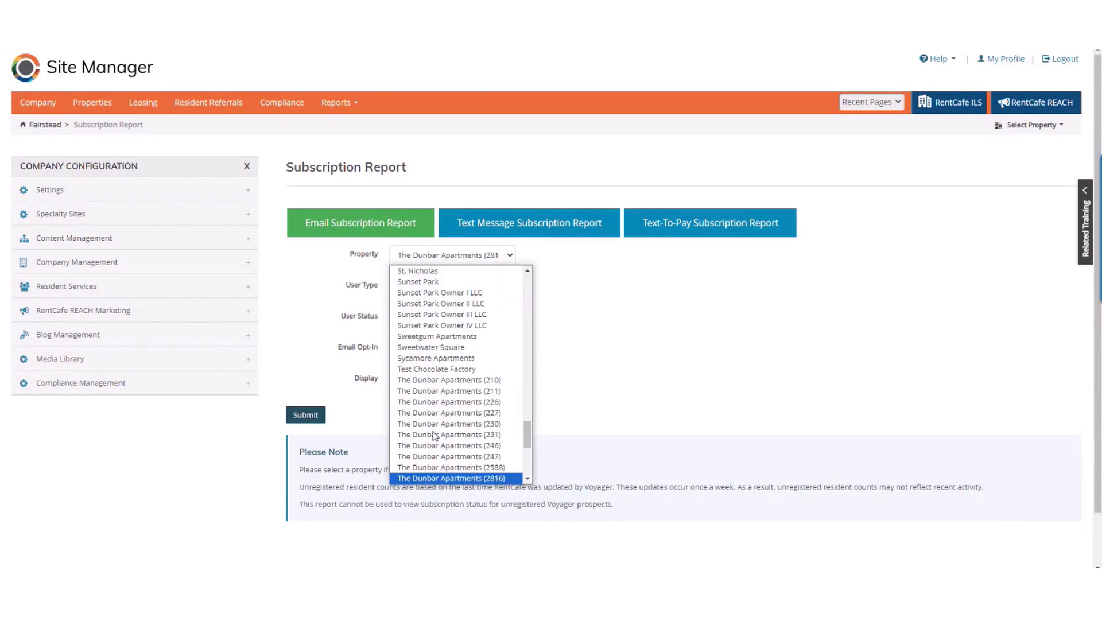
scroll(434, 440, "down", 2)
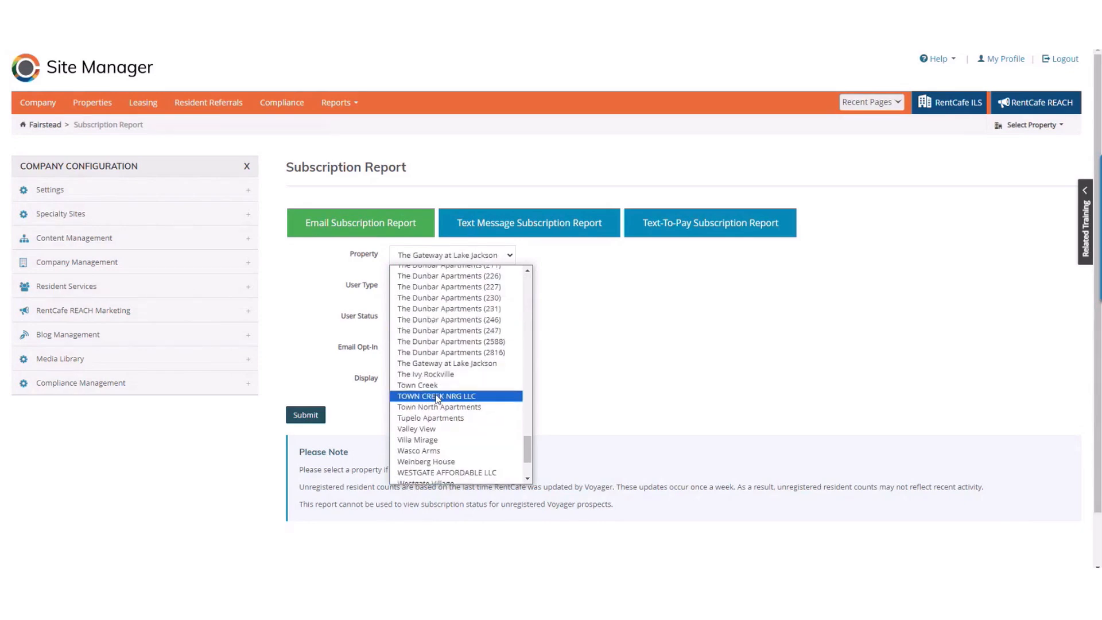
left_click(437, 374)
left_click(461, 287)
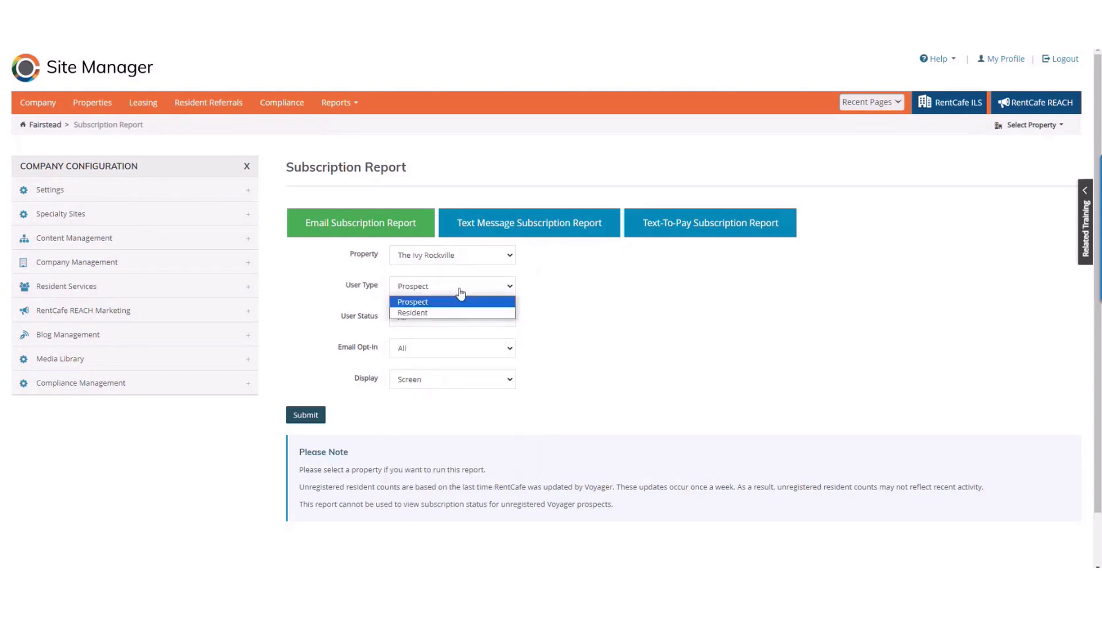
left_click(455, 312)
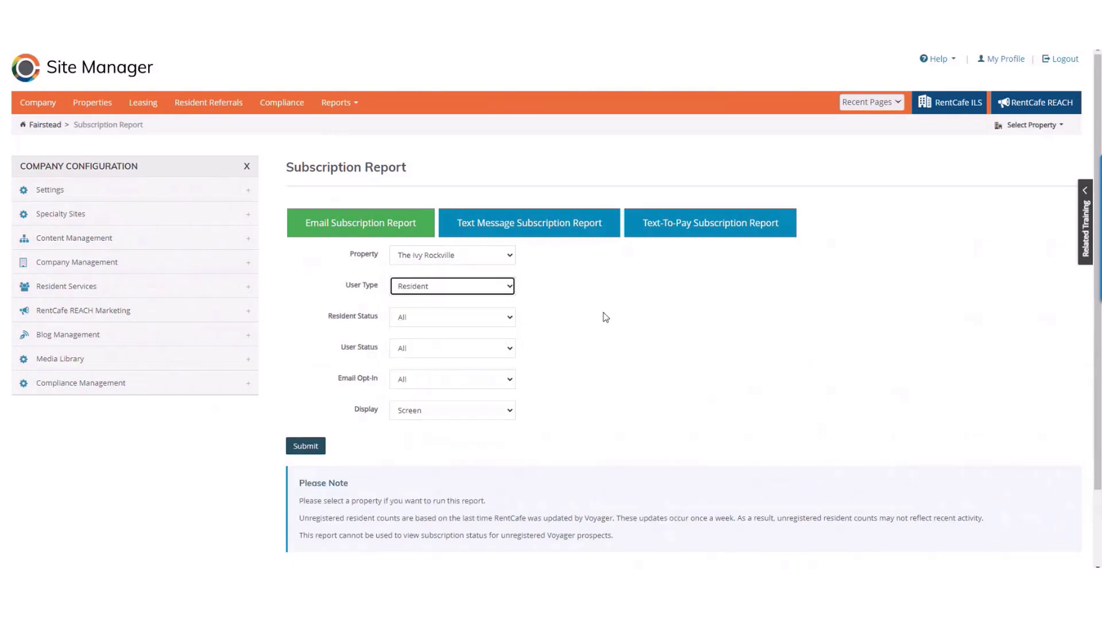
left_click(454, 317)
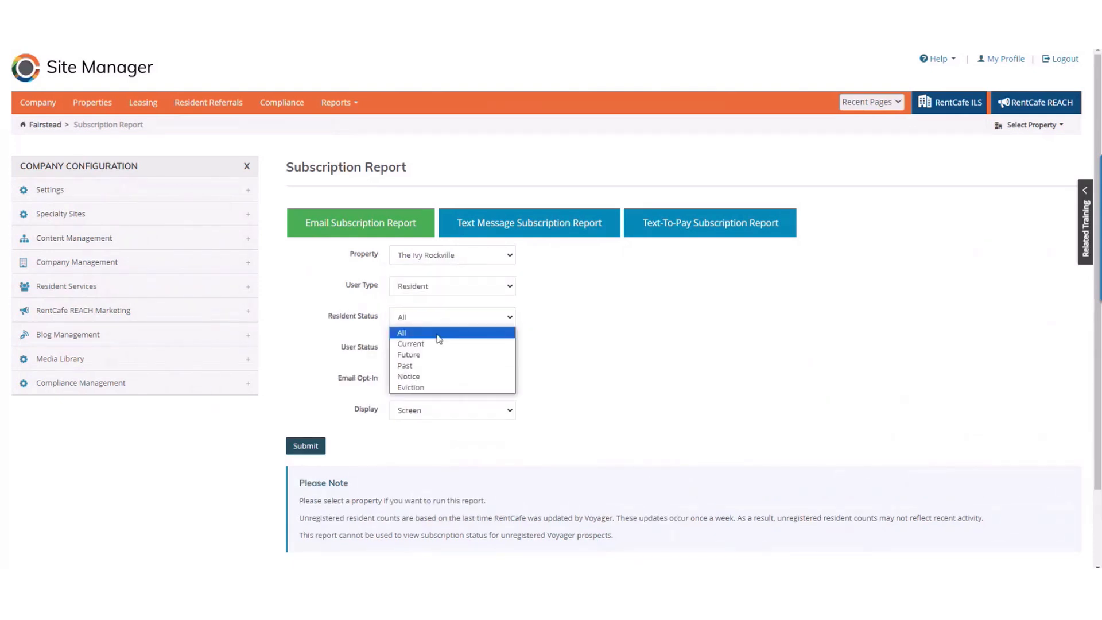
left_click(500, 339)
Keep all user statuses, set Email Opt-In to Yes, output on screen, and submit
left_click(457, 348)
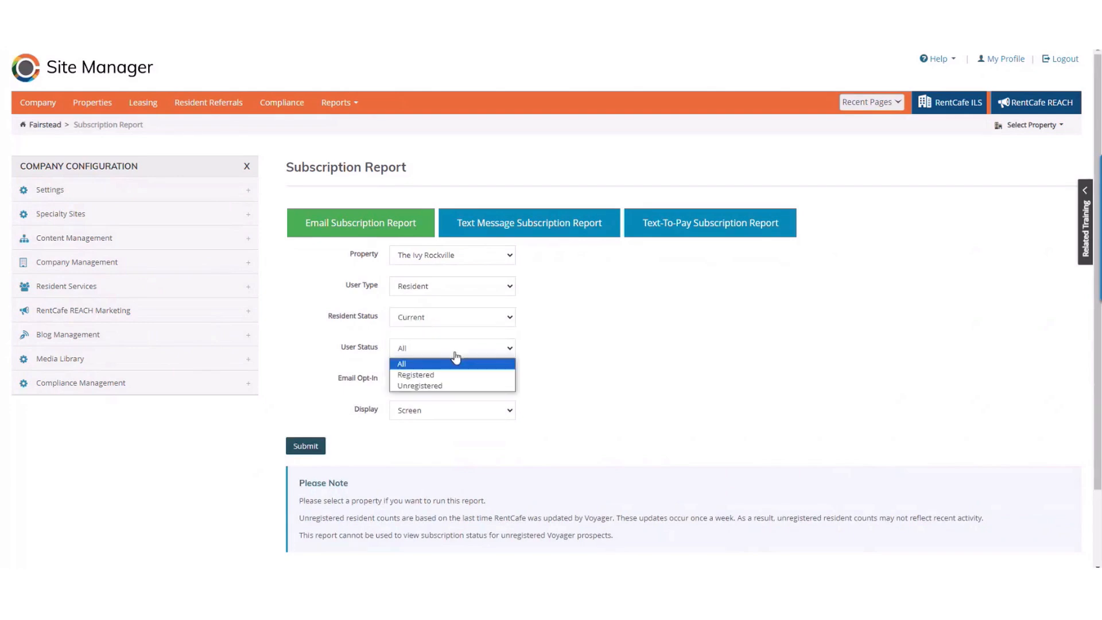
left_click(418, 367)
left_click(421, 384)
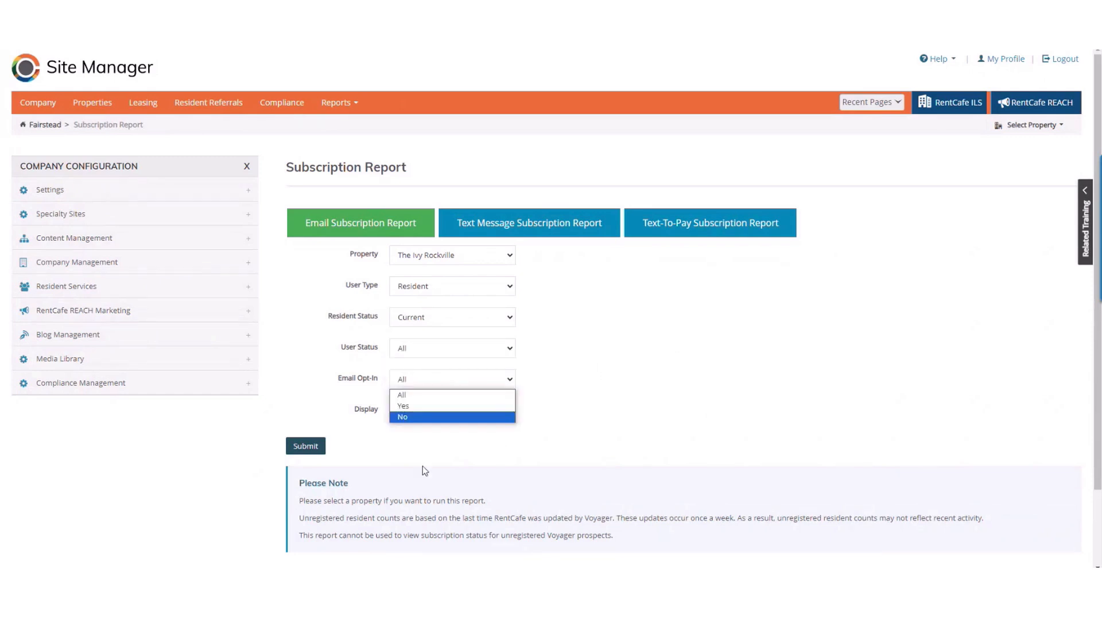
left_click(418, 405)
left_click(423, 411)
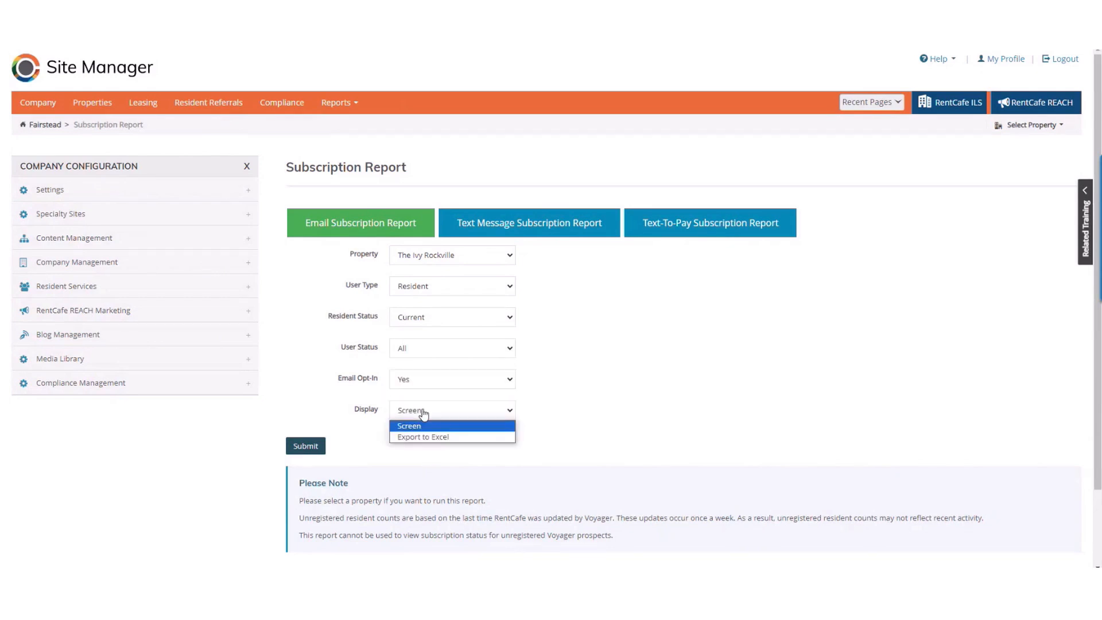
left_click(409, 425)
left_click(305, 446)
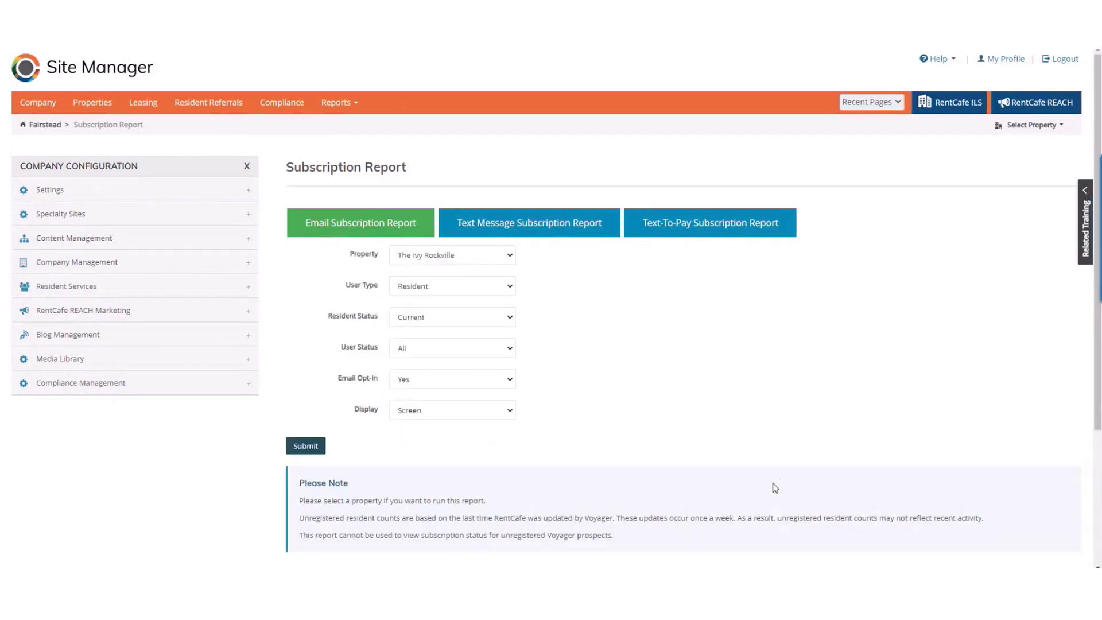
Change Email Opt-In to No and rerun the report
scroll(773, 483, "down", 3)
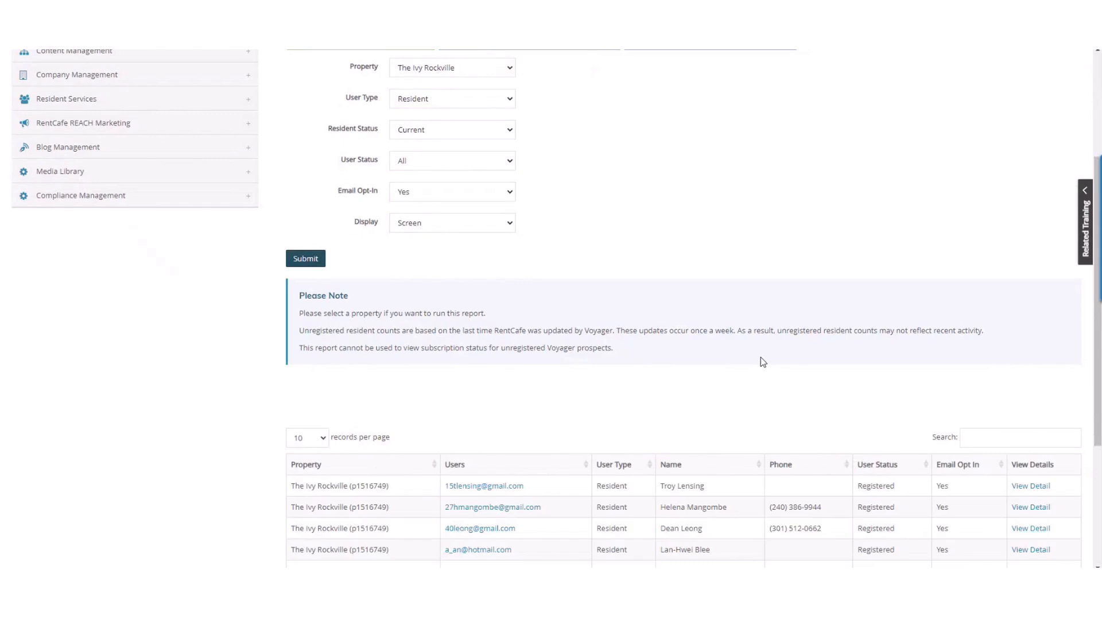
left_click(432, 193)
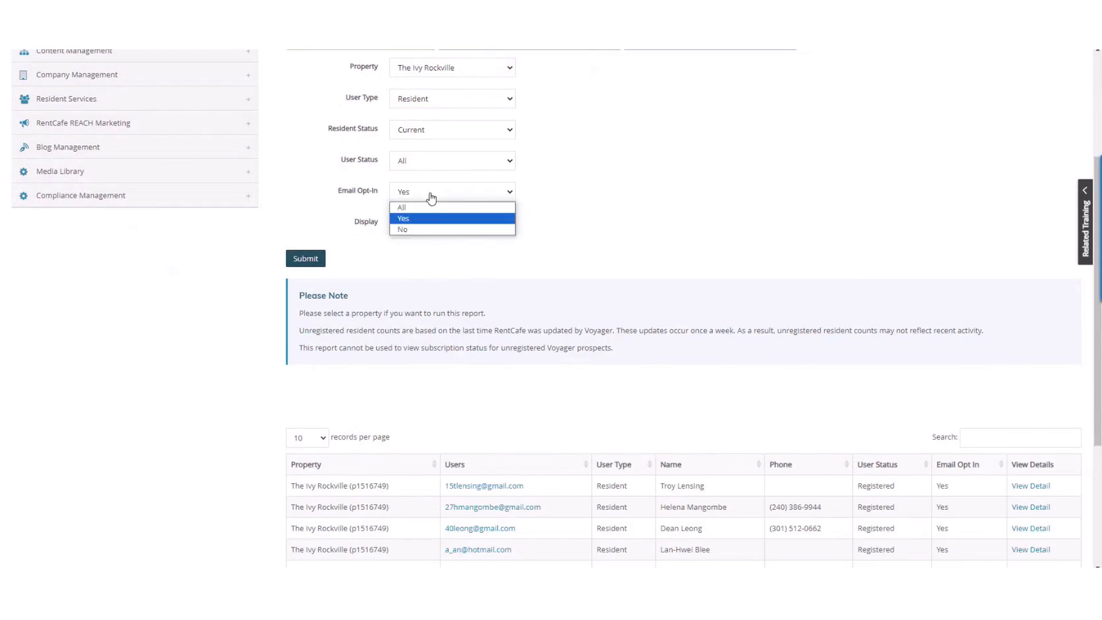
left_click(431, 225)
left_click(299, 259)
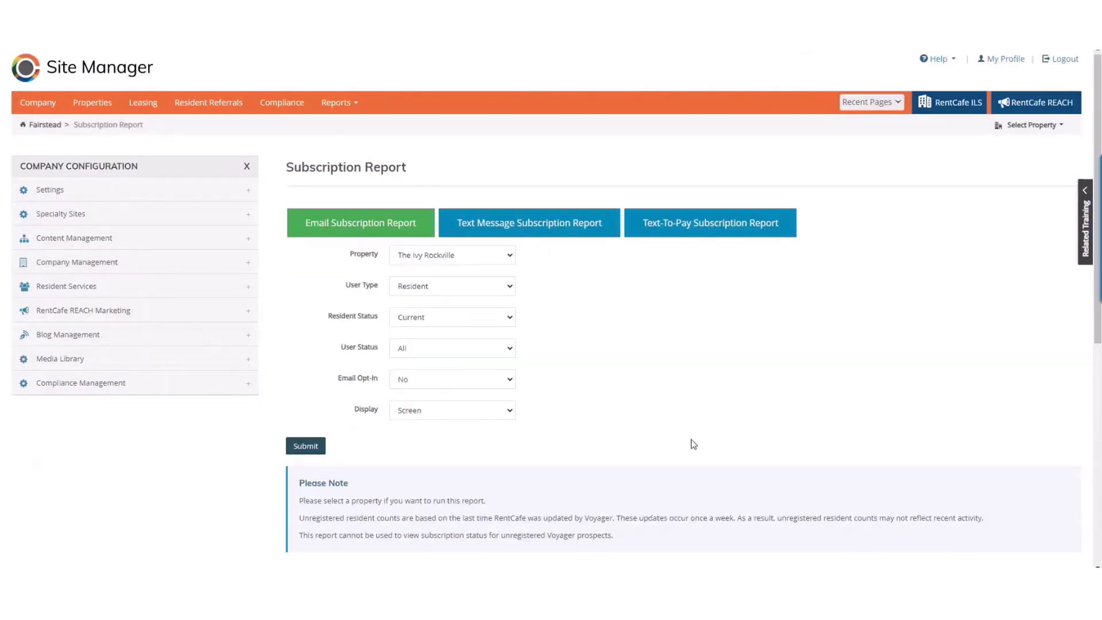
Show 50 records per page in the subscription results
scroll(693, 444, "down", 4)
scroll(694, 417, "down", 3)
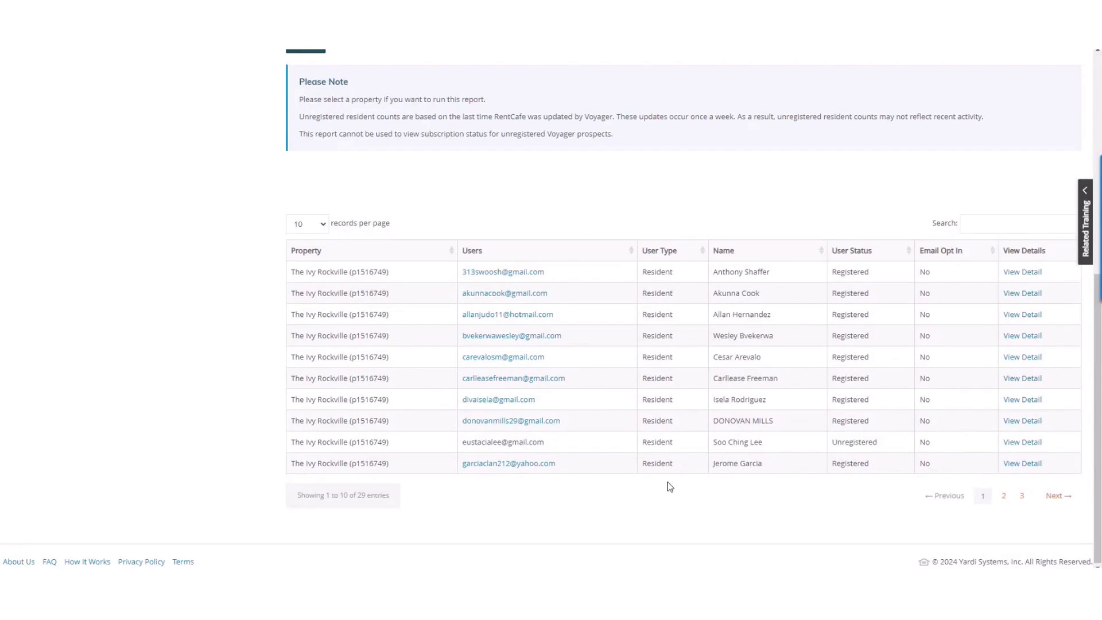
left_click(313, 230)
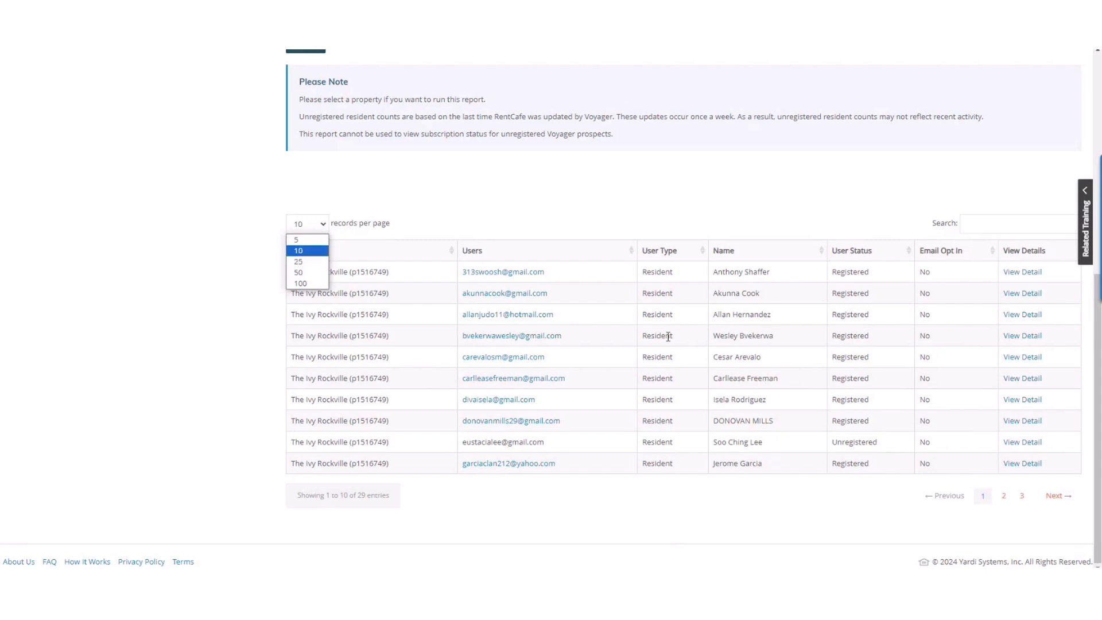
left_click(309, 272)
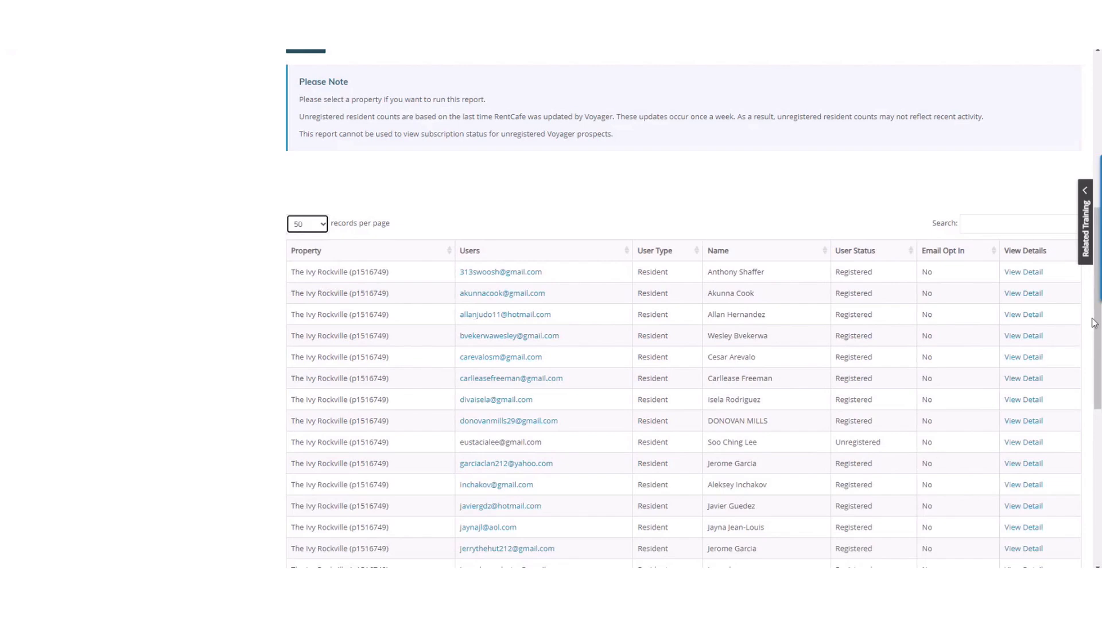
Sort the subscription results by user e-mail, then by property
left_click(968, 222)
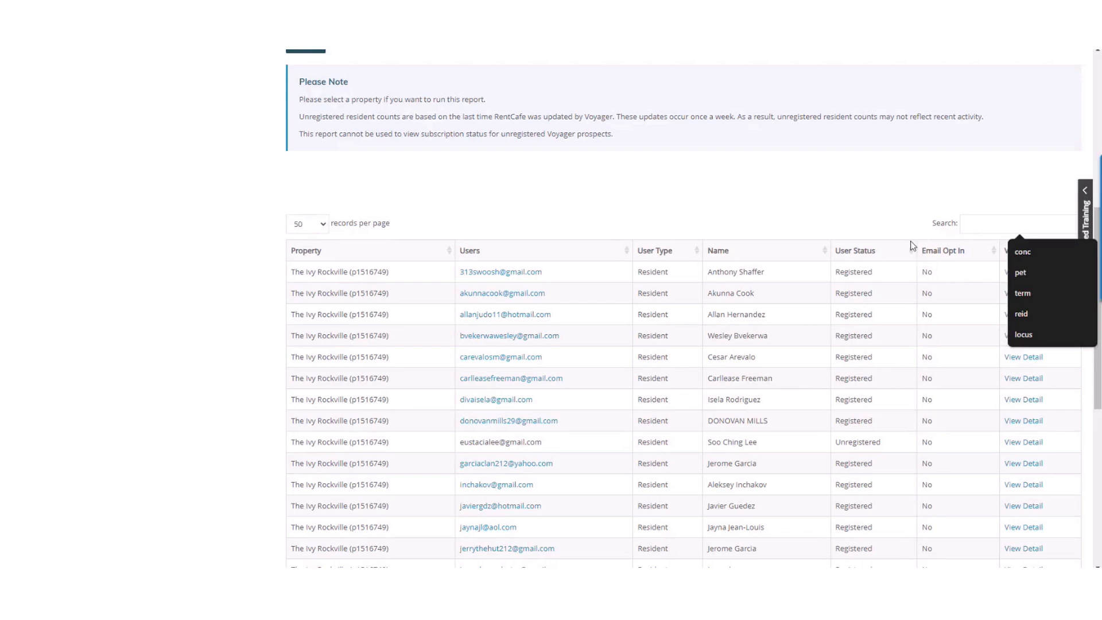
left_click(595, 253)
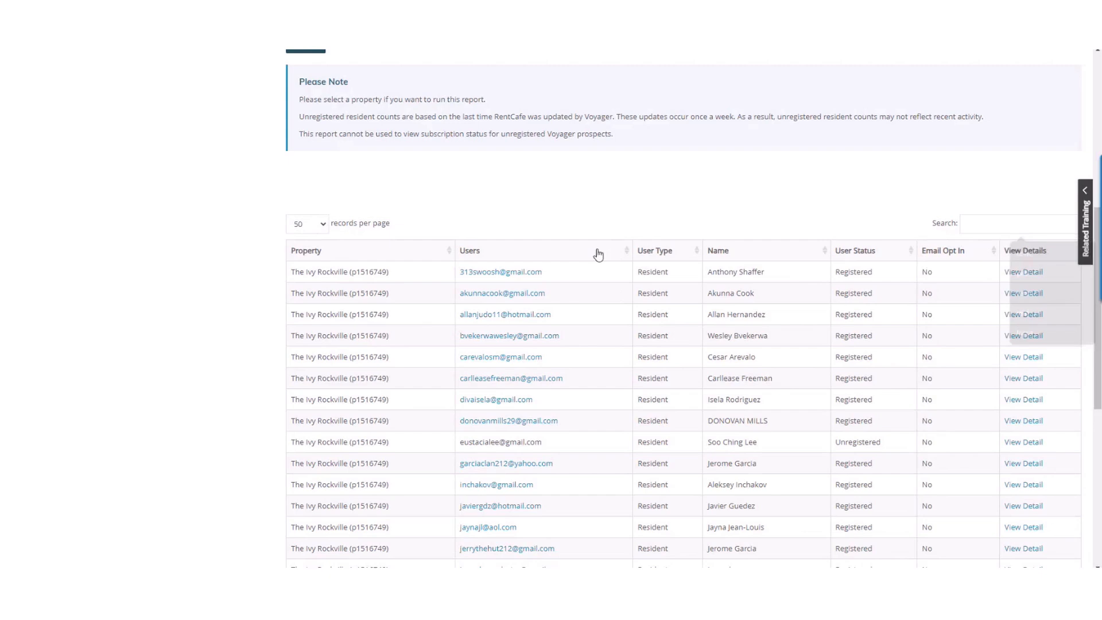
left_click(627, 251)
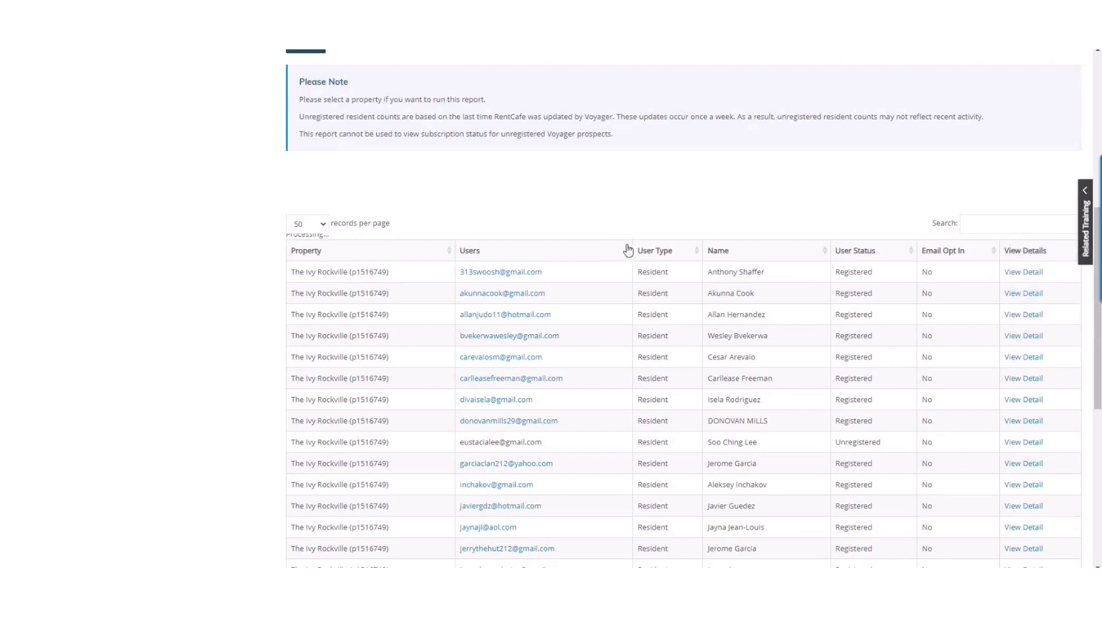
left_click(447, 248)
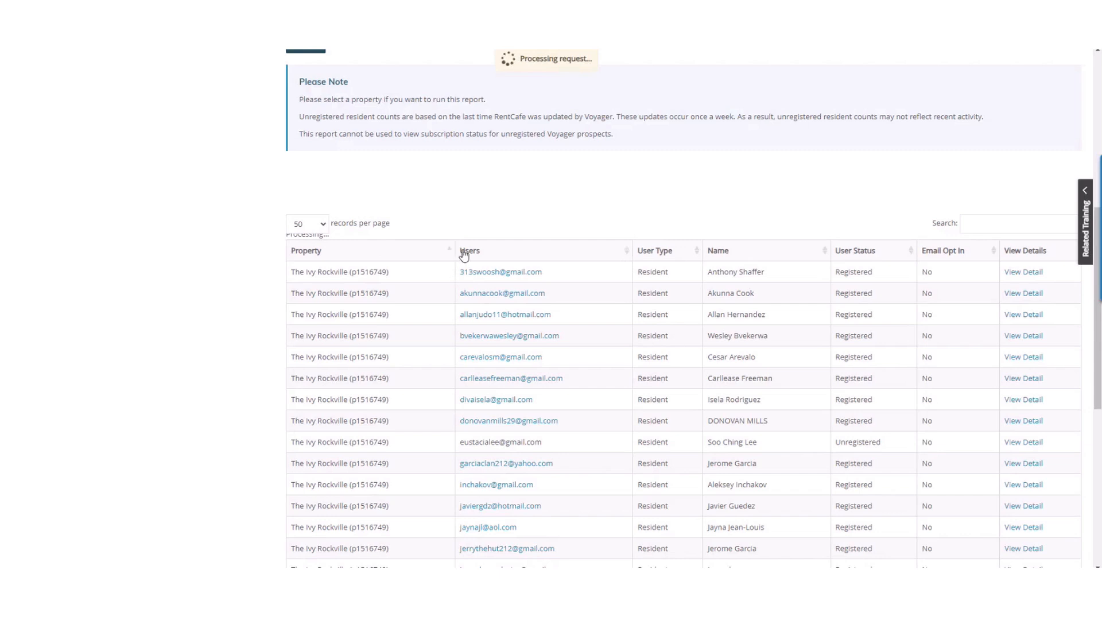
left_click(977, 225)
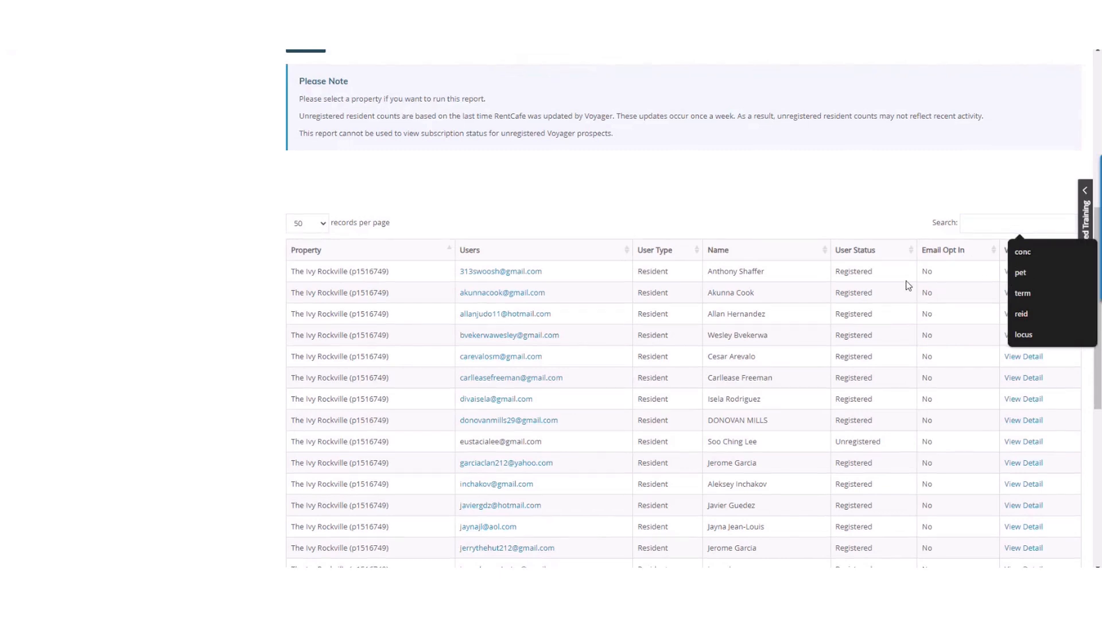
scroll(978, 334, "down", 2)
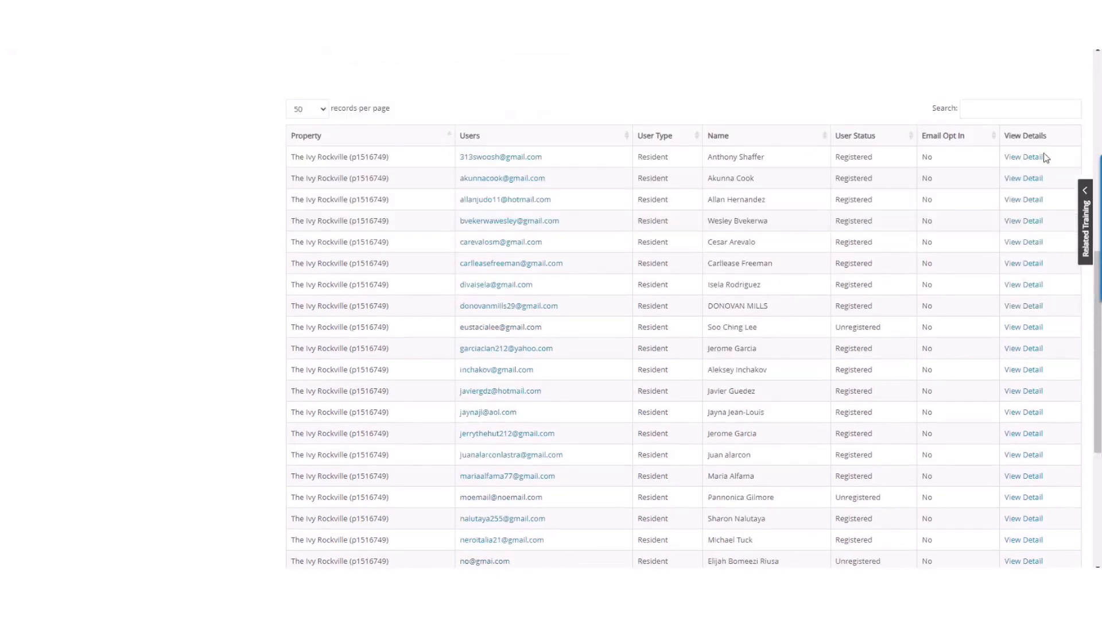
Review the first resident's subscription history and briefly check the text message subscription report
left_click(1028, 159)
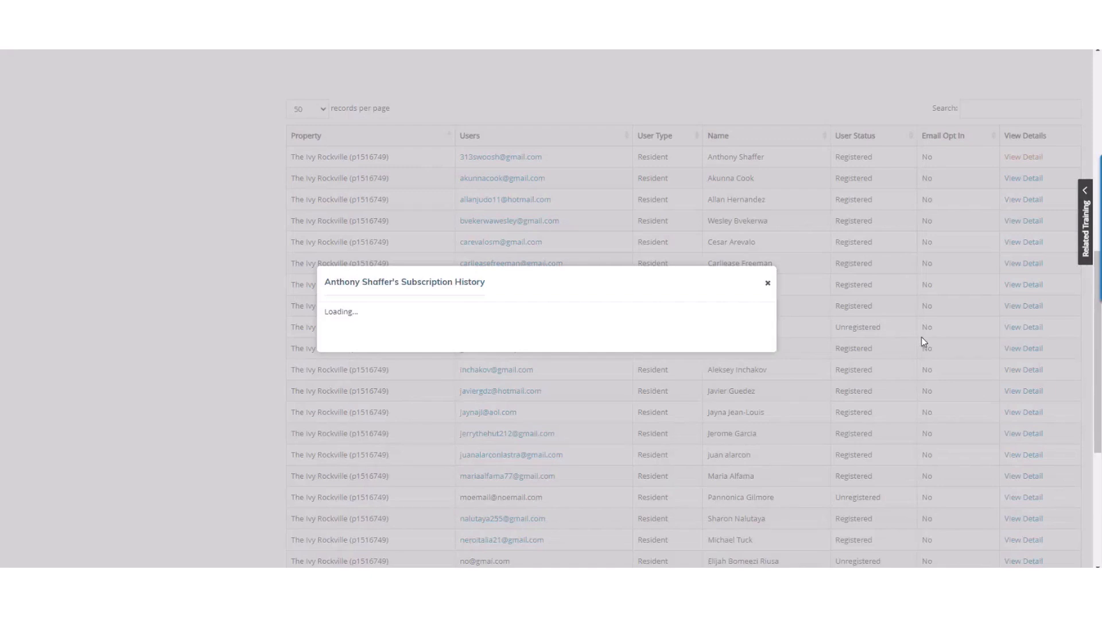
left_click(766, 286)
scroll(771, 333, "up", 10)
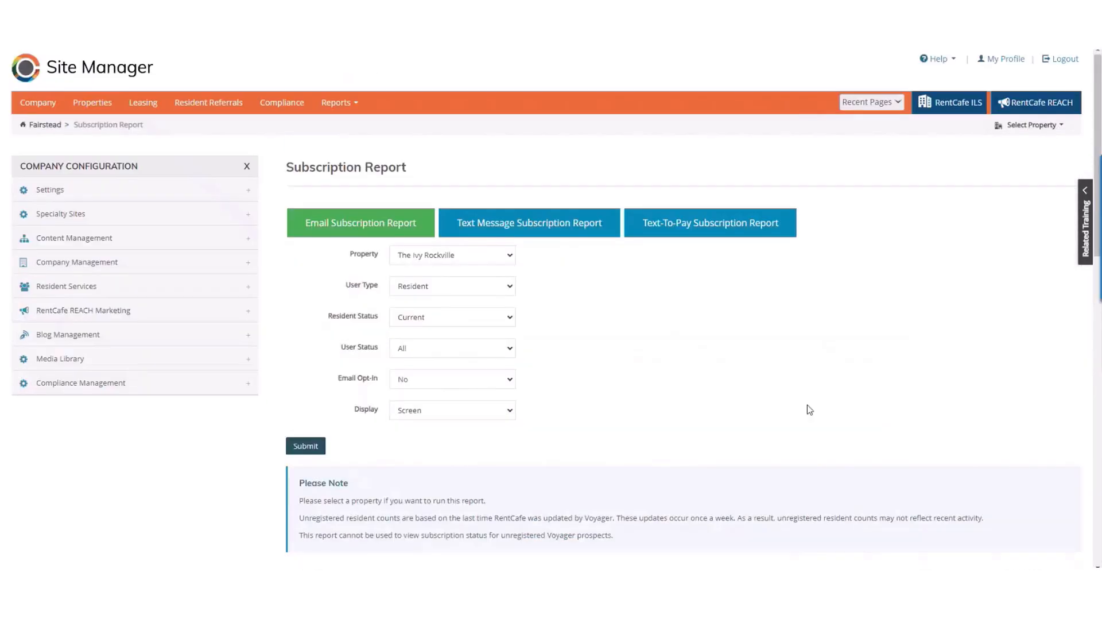
left_click(489, 233)
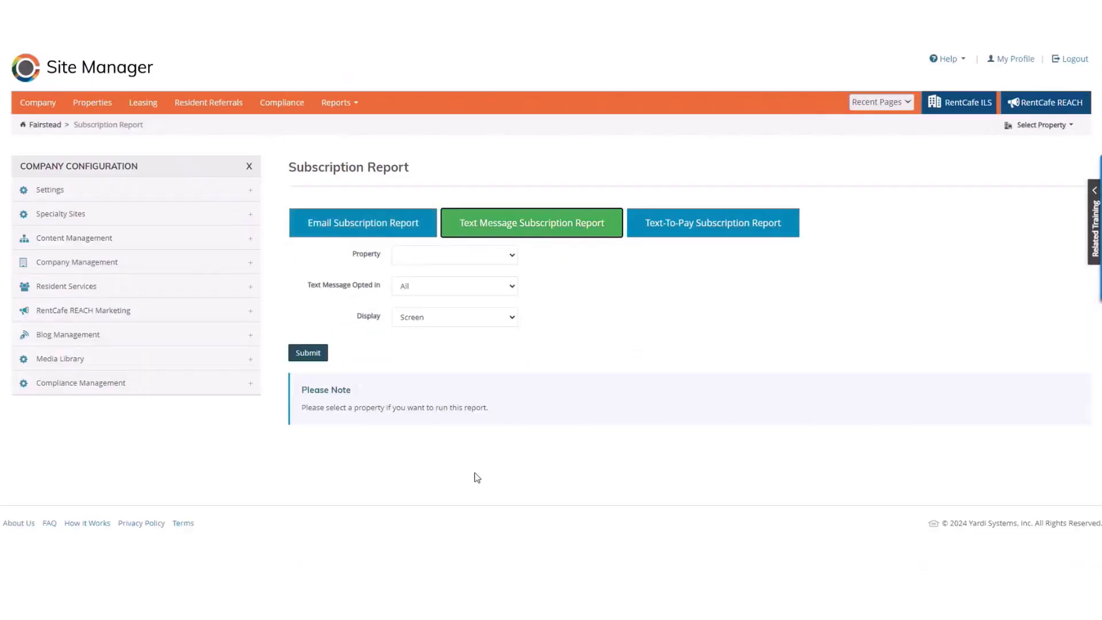
left_click(356, 223)
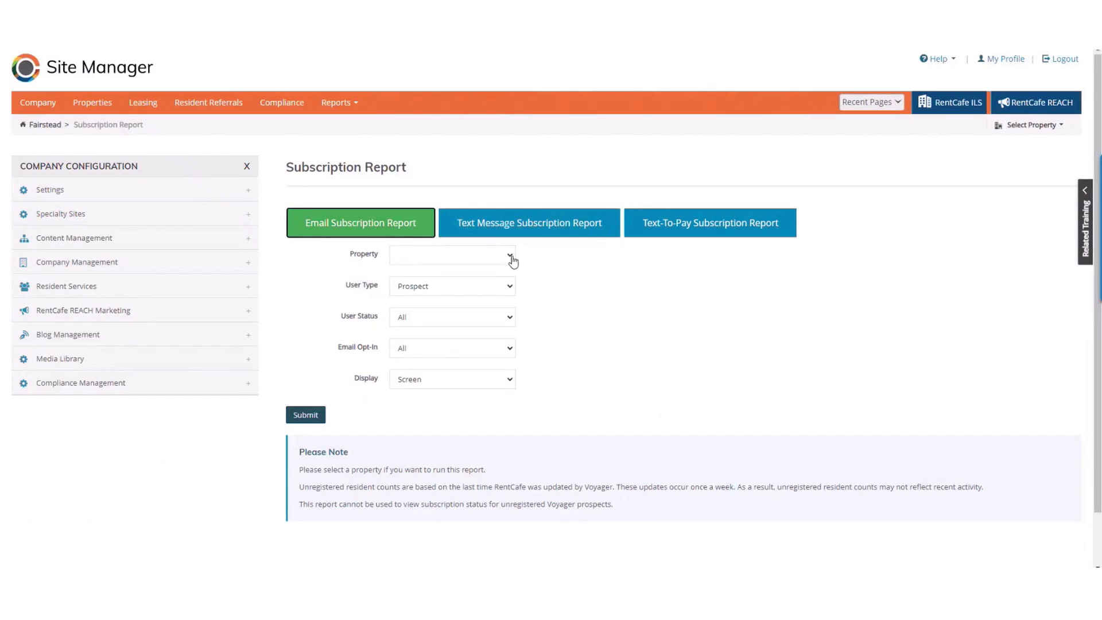
Open Reports > Payment > Payment Activity
left_click(355, 105)
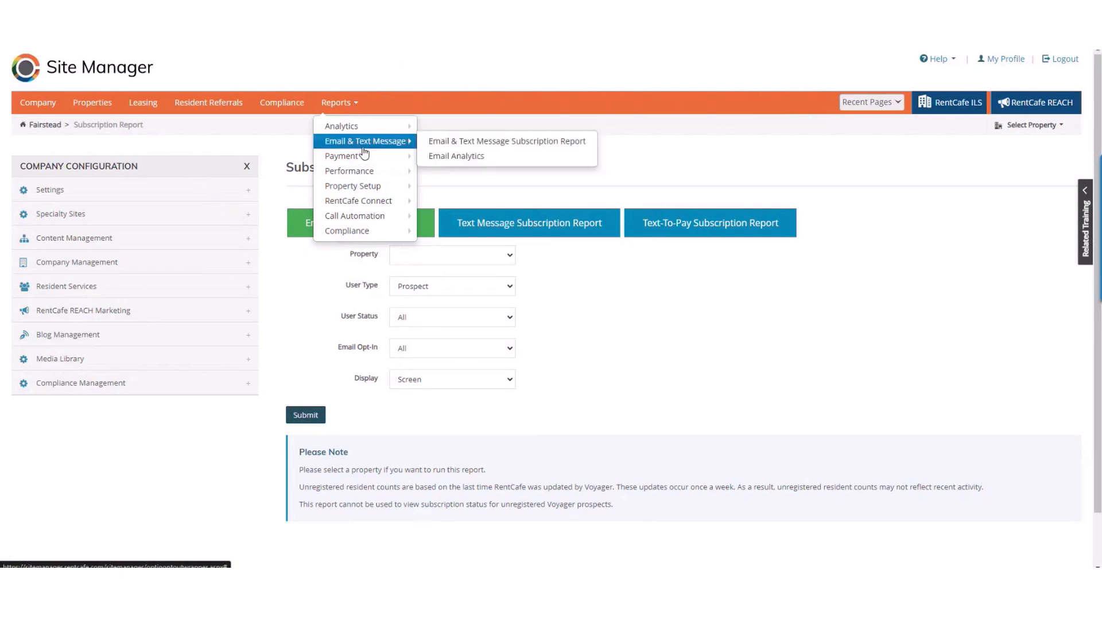
mouse_move(370, 161)
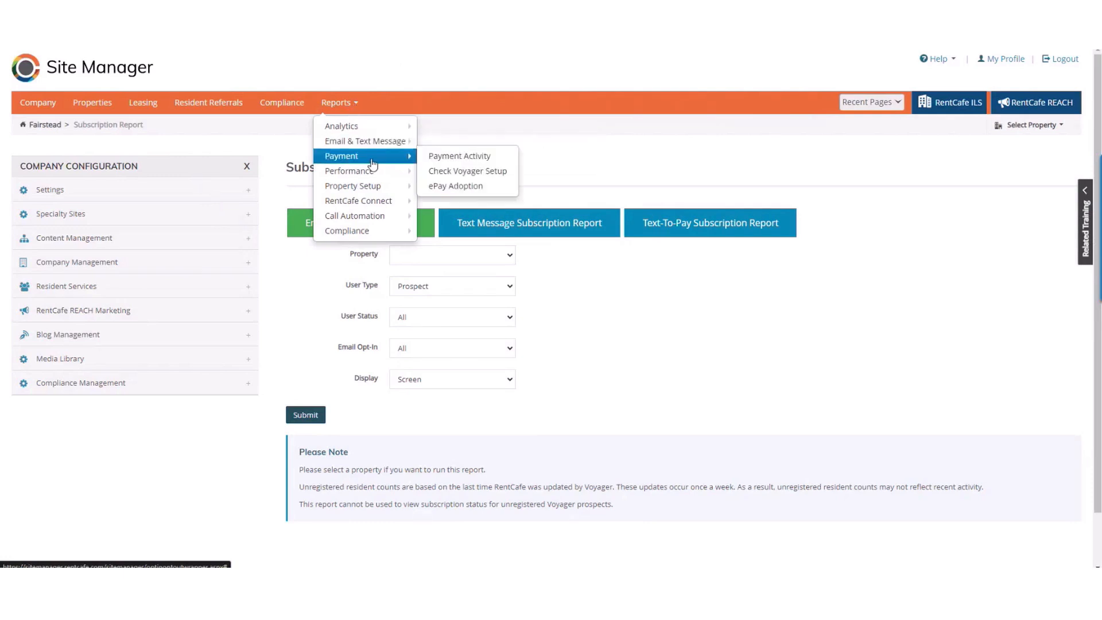
left_click(433, 157)
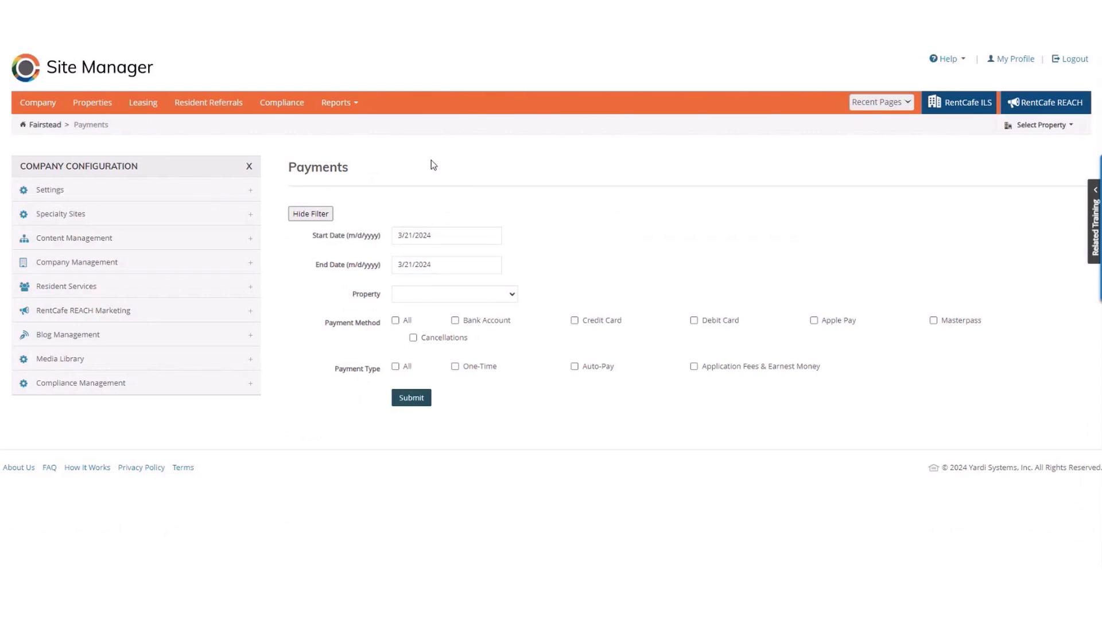
Set the date range to 3/1/2024–3/9/2024 and the property to The Ivy Rockville
left_click(477, 240)
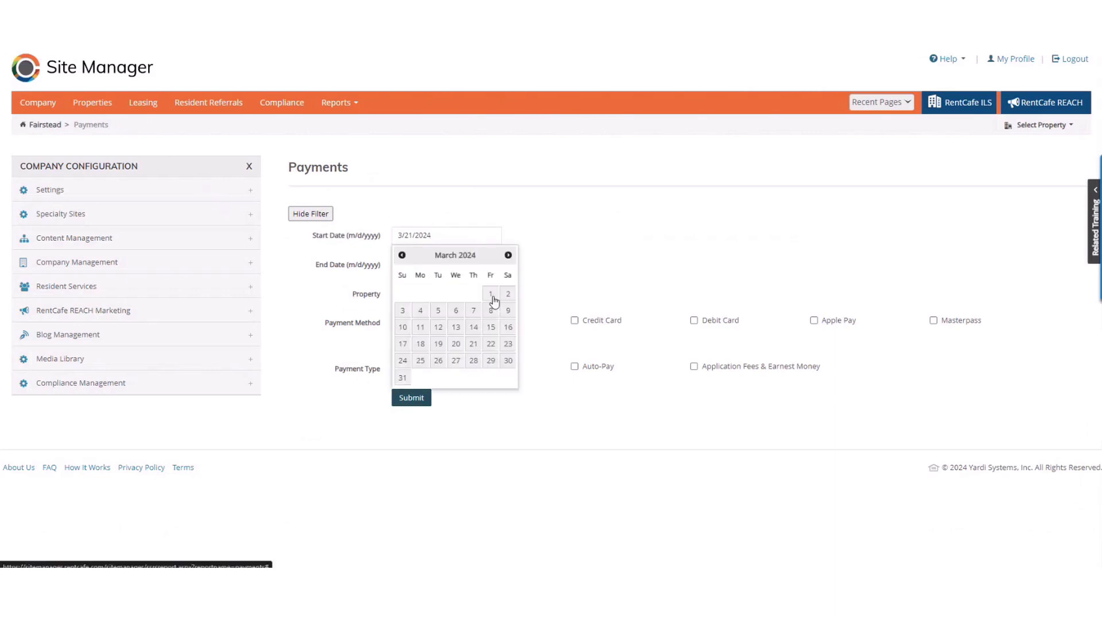
left_click(491, 295)
left_click(463, 266)
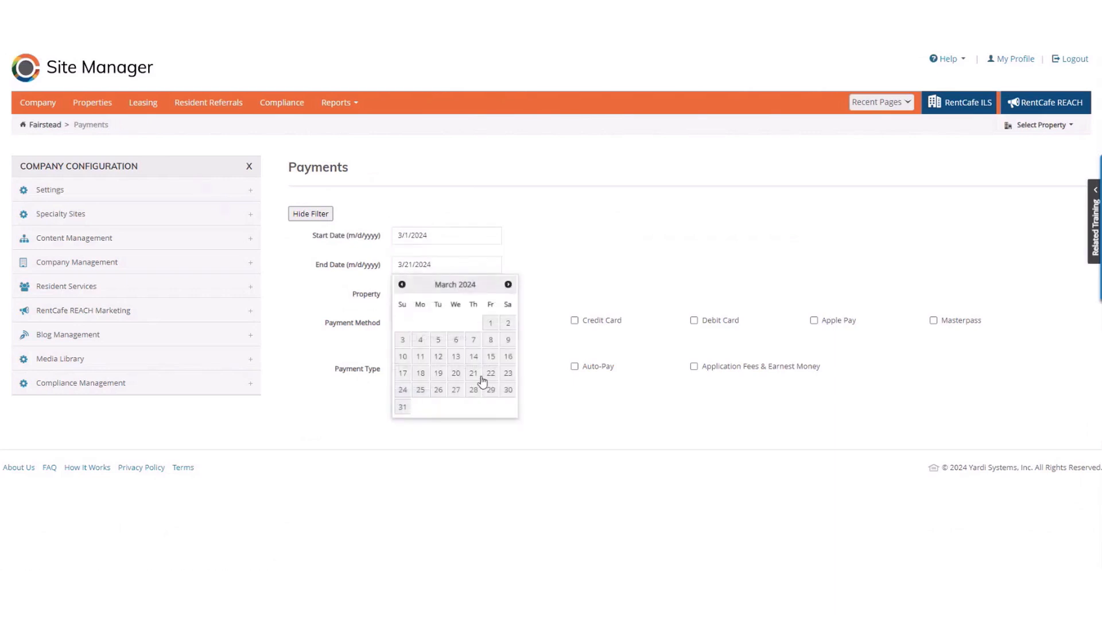
left_click(506, 342)
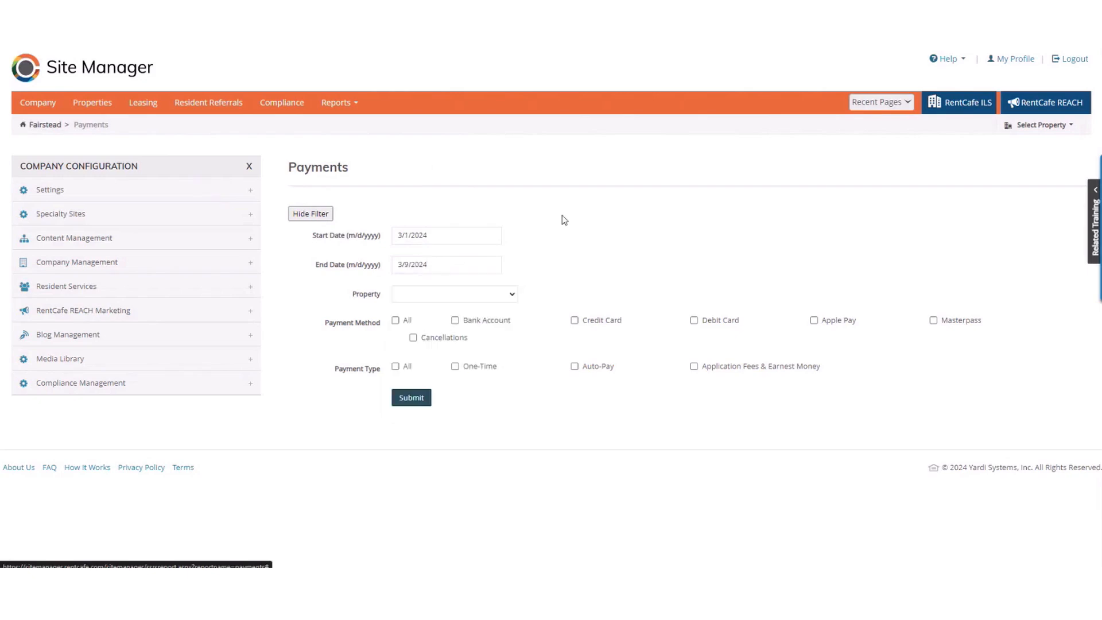
left_click(464, 296)
key("t")
key("t")
key("t")
key("t")
key("t")
key("t")
key("t")
key("t")
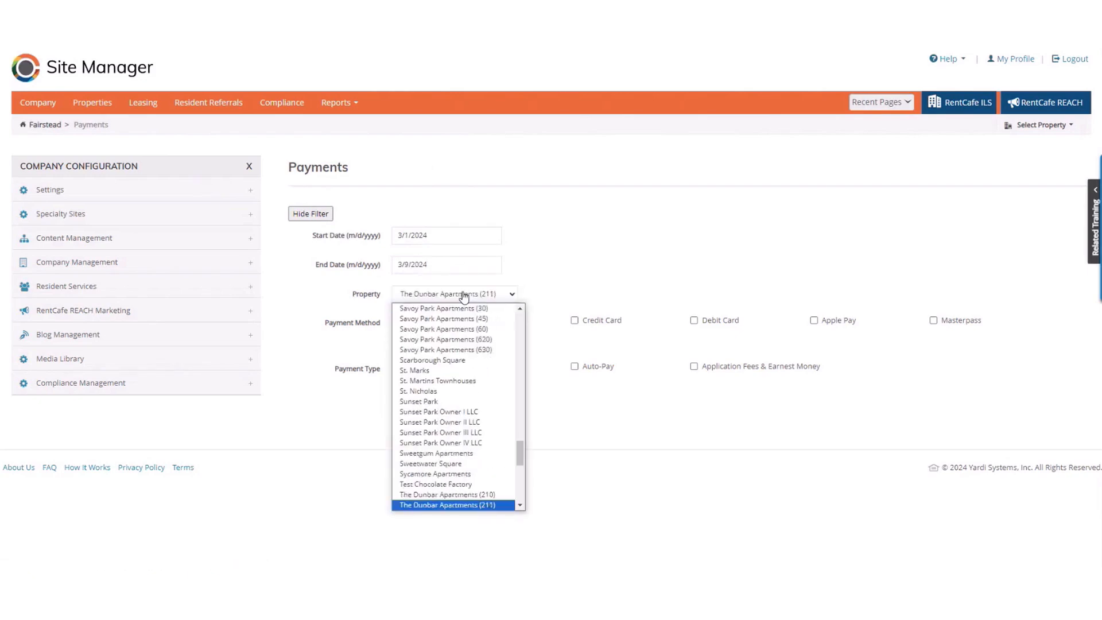
scroll(477, 402, "down", 5)
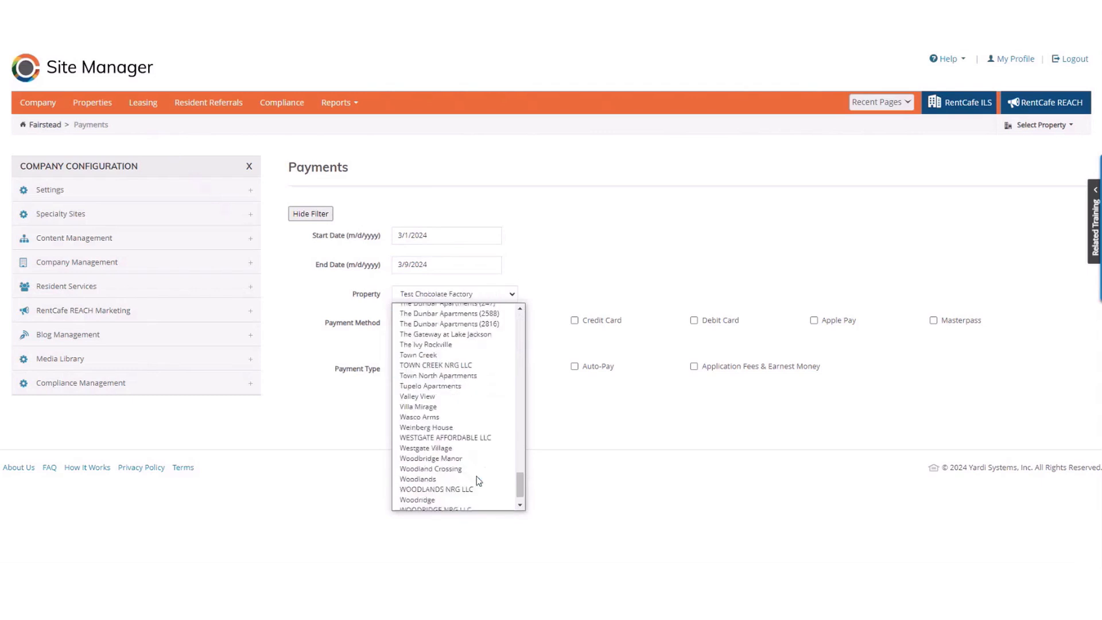
left_click(493, 319)
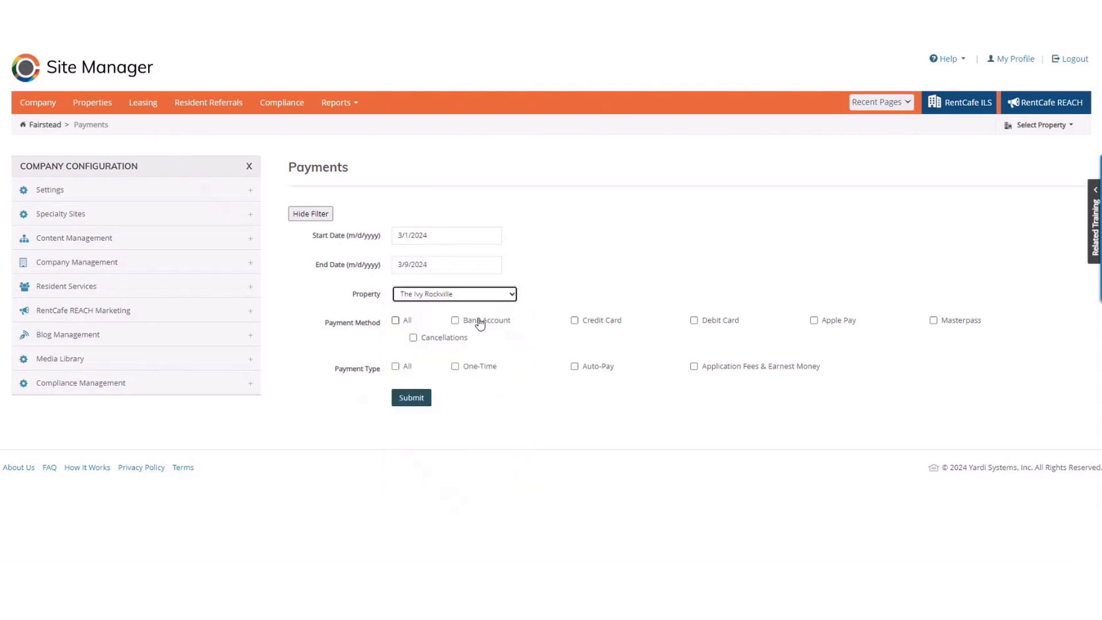
Include all payment methods except Cancellations and all types except Application Fees, then submit
left_click(396, 321)
left_click(411, 338)
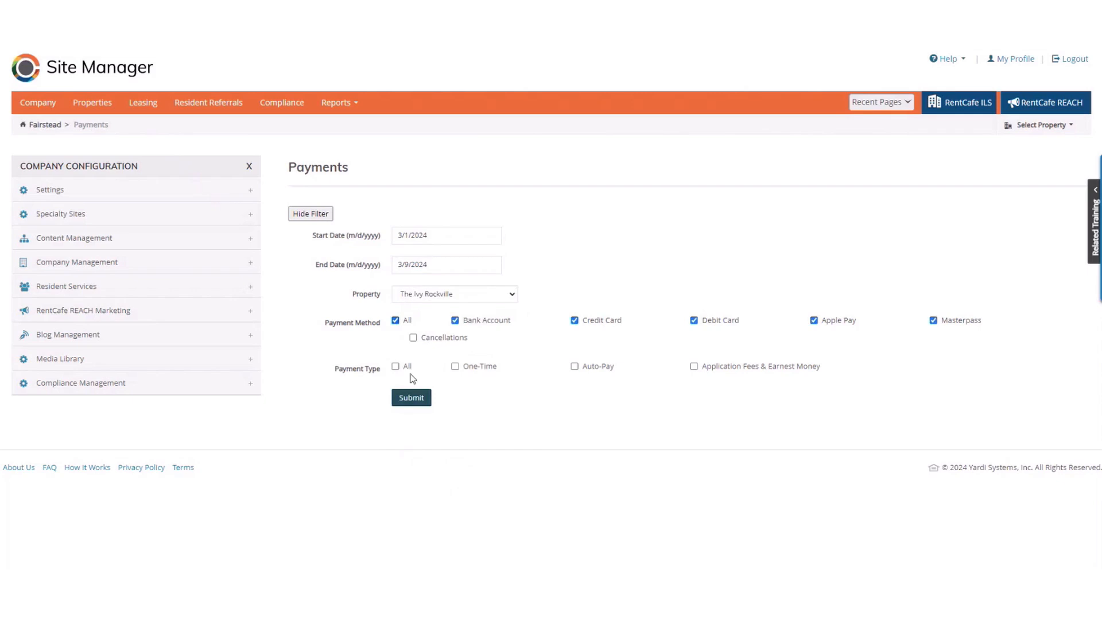
left_click(395, 366)
left_click(694, 366)
left_click(412, 398)
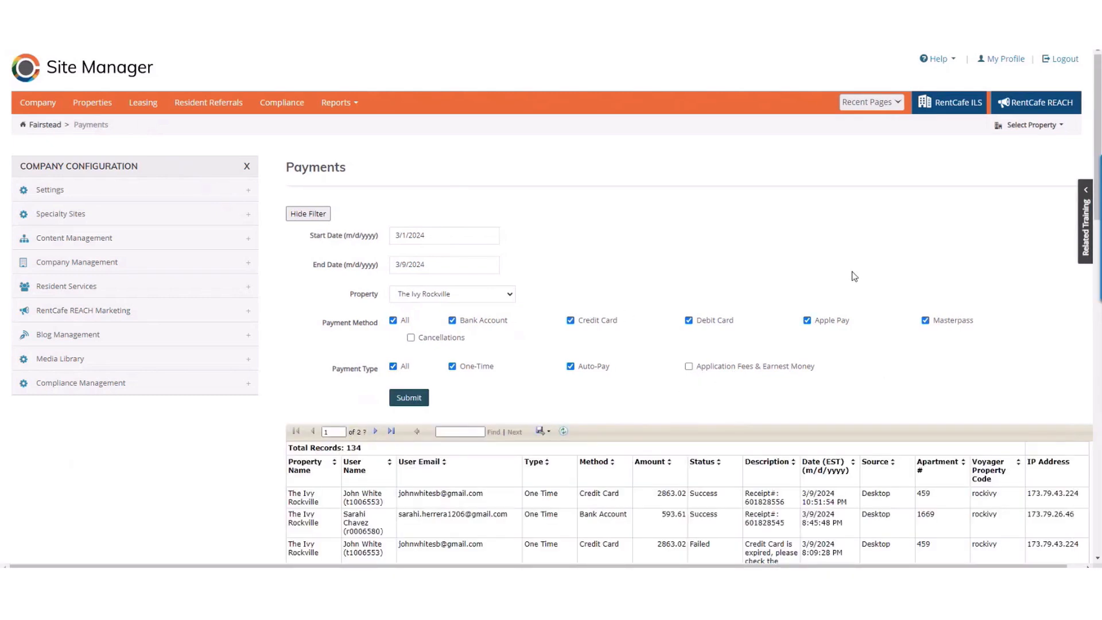
scroll(859, 308, "down", 3)
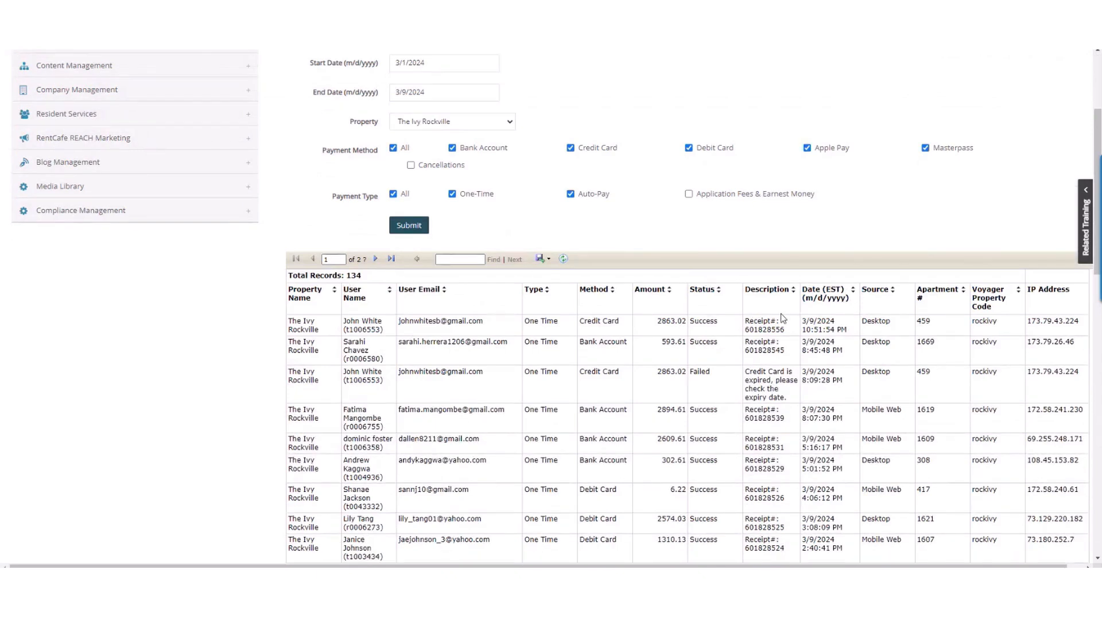
left_click(543, 260)
left_click(455, 260)
left_click_drag(1099, 153, 1099, 191)
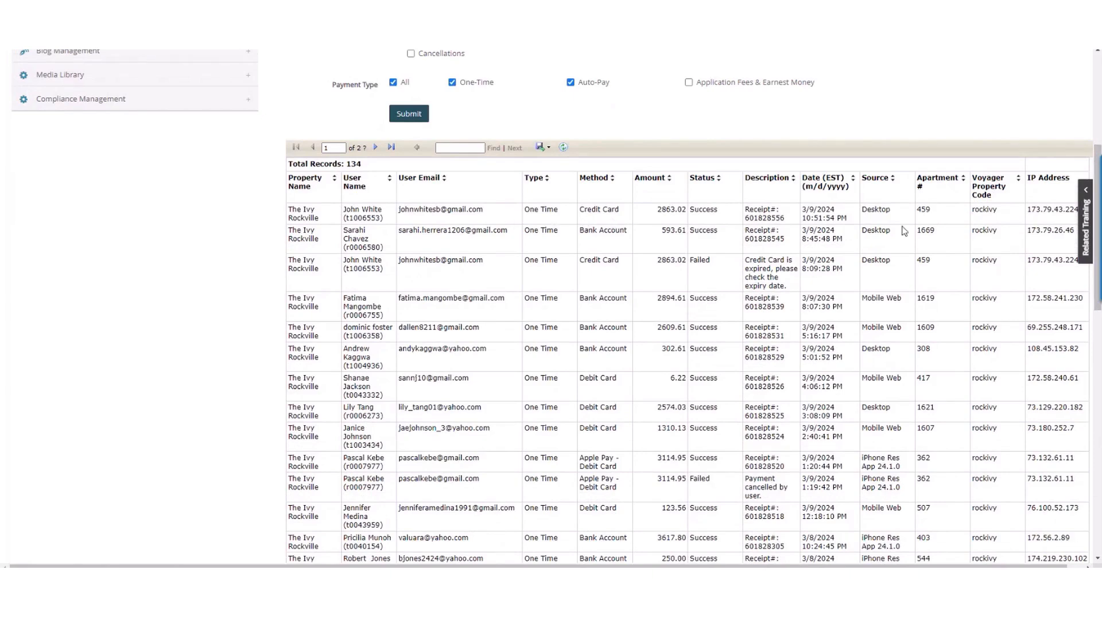
left_click_drag(855, 222, 831, 226)
left_click(837, 206)
left_click_drag(788, 289, 739, 291)
left_click(801, 305)
left_click(718, 178)
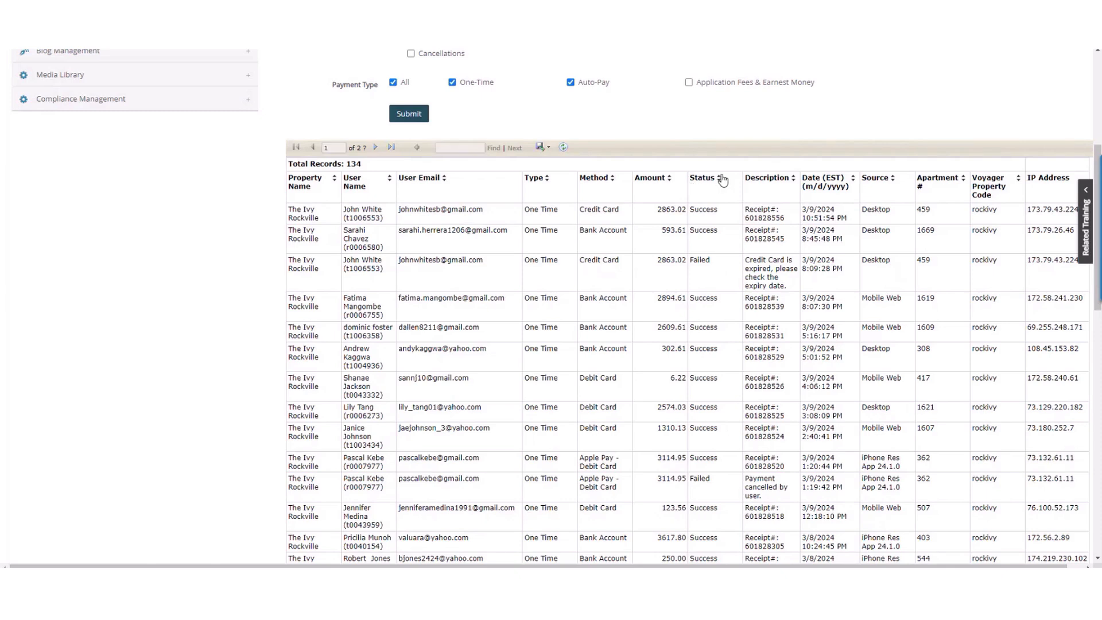
Sort the payments by status and scroll down to the App Fee payment rows
left_click(713, 179)
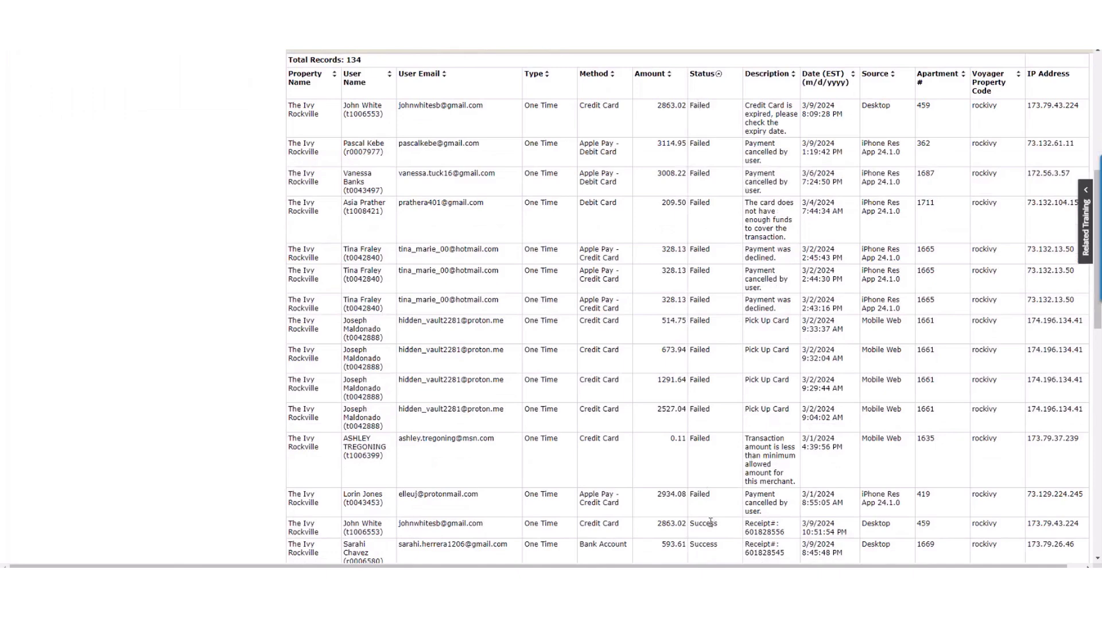
scroll(711, 521, "down", 3)
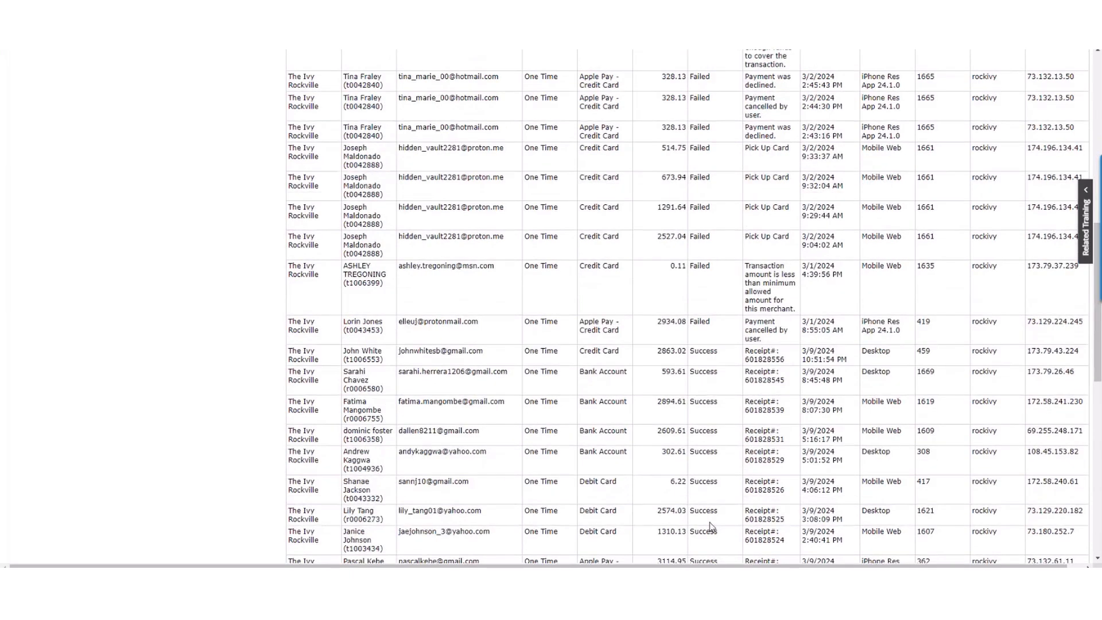
scroll(711, 525, "down", 1)
scroll(710, 526, "down", 2)
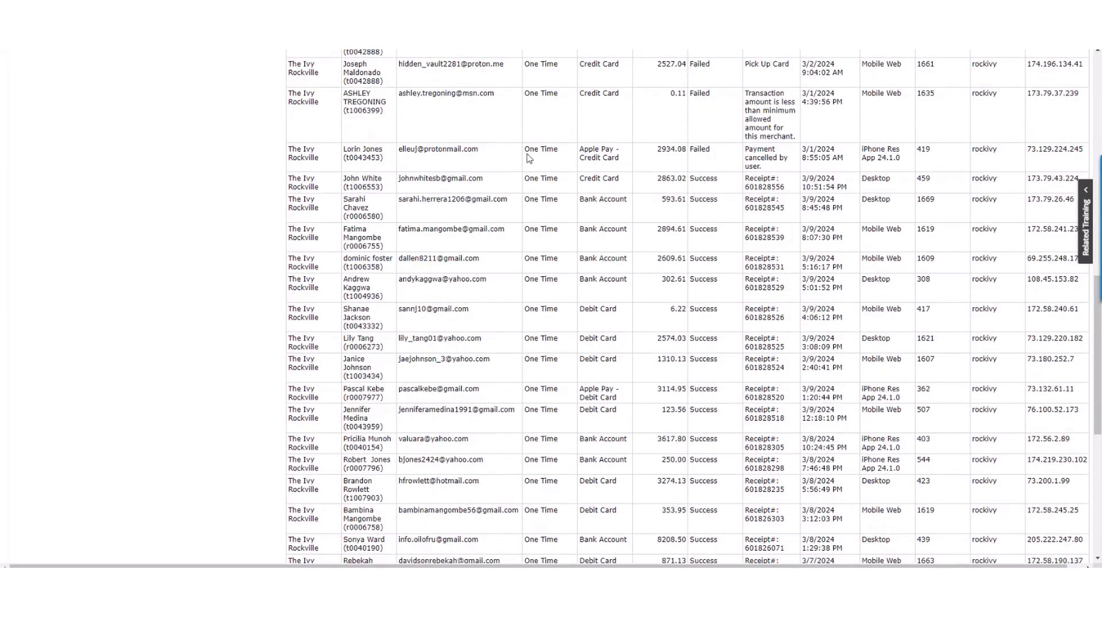
scroll(529, 158, "down", 4)
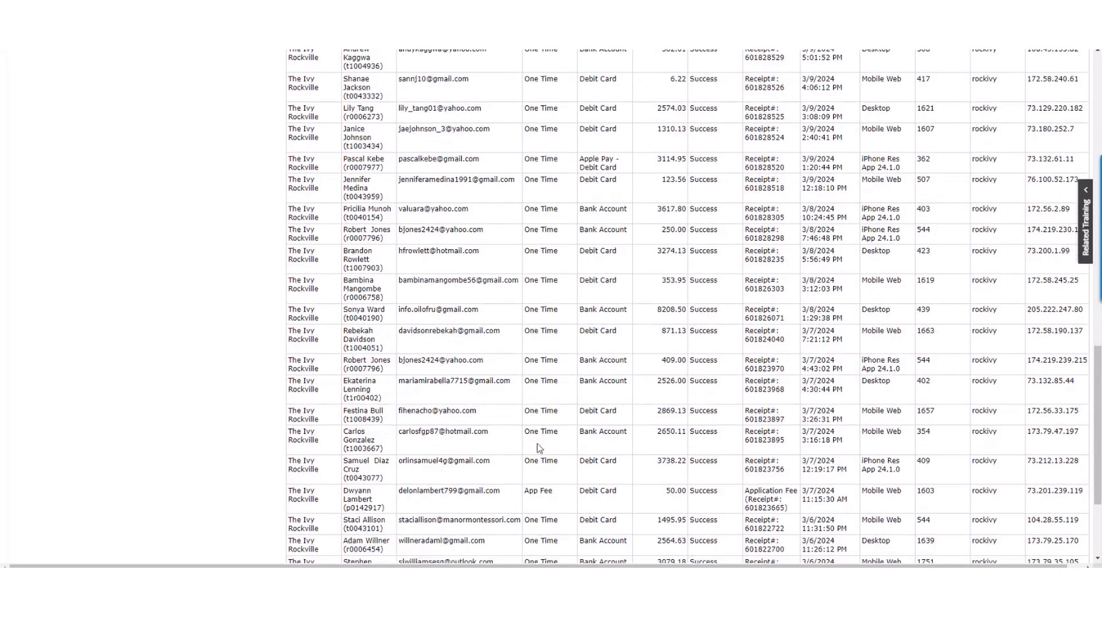
left_click_drag(528, 493, 552, 497)
scroll(547, 519, "up", 12)
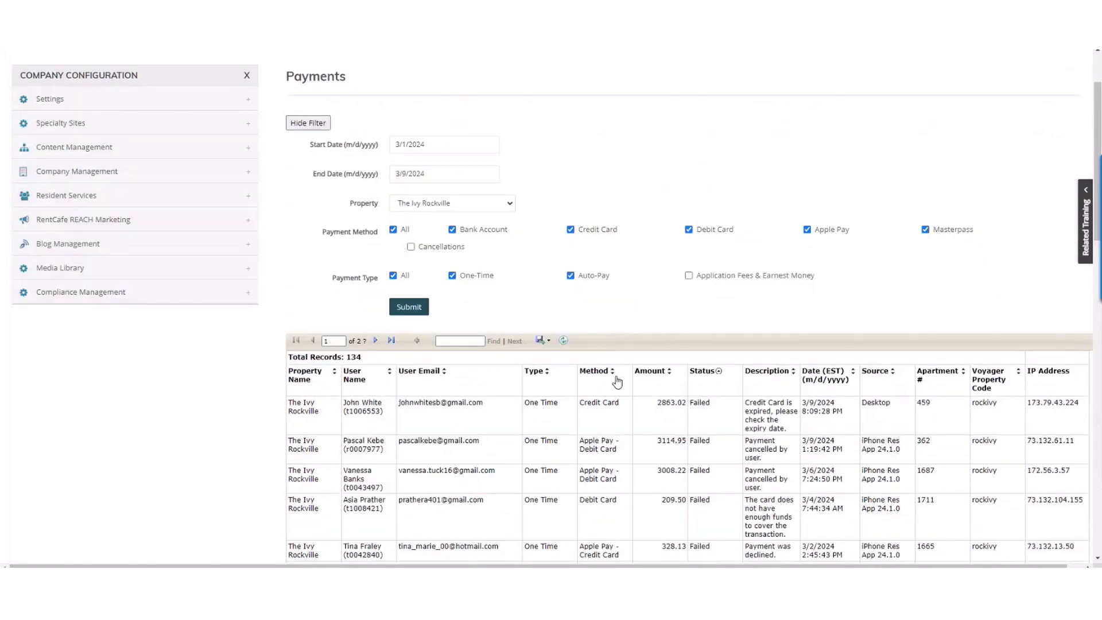
Sort the payments by method and page forward to the last results page
left_click(533, 371)
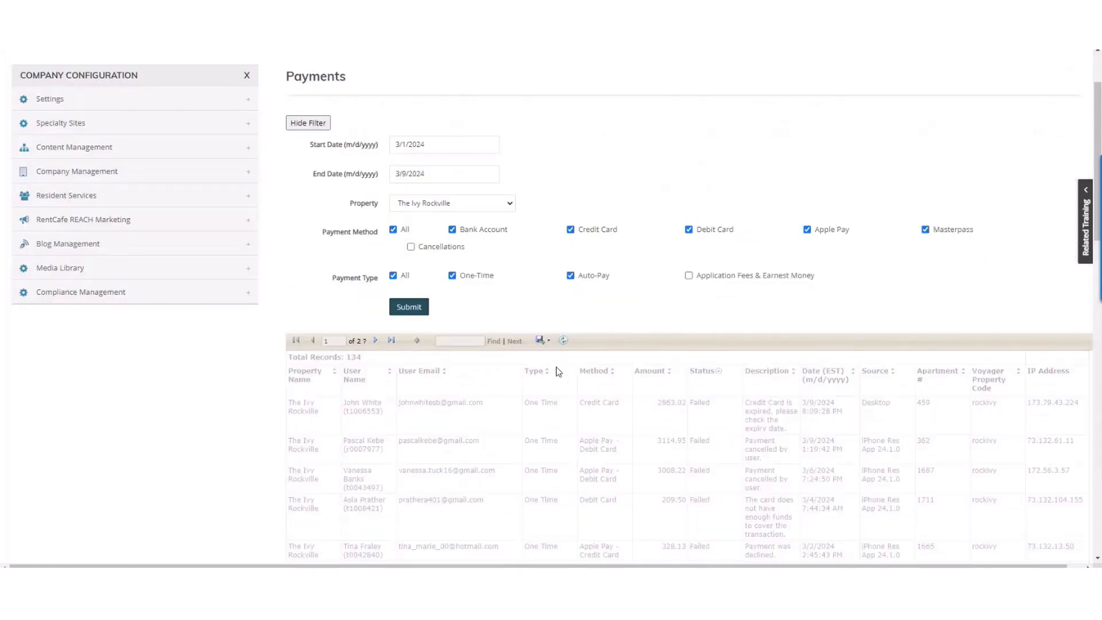
scroll(556, 368, "down", 4)
scroll(552, 361, "up", 3)
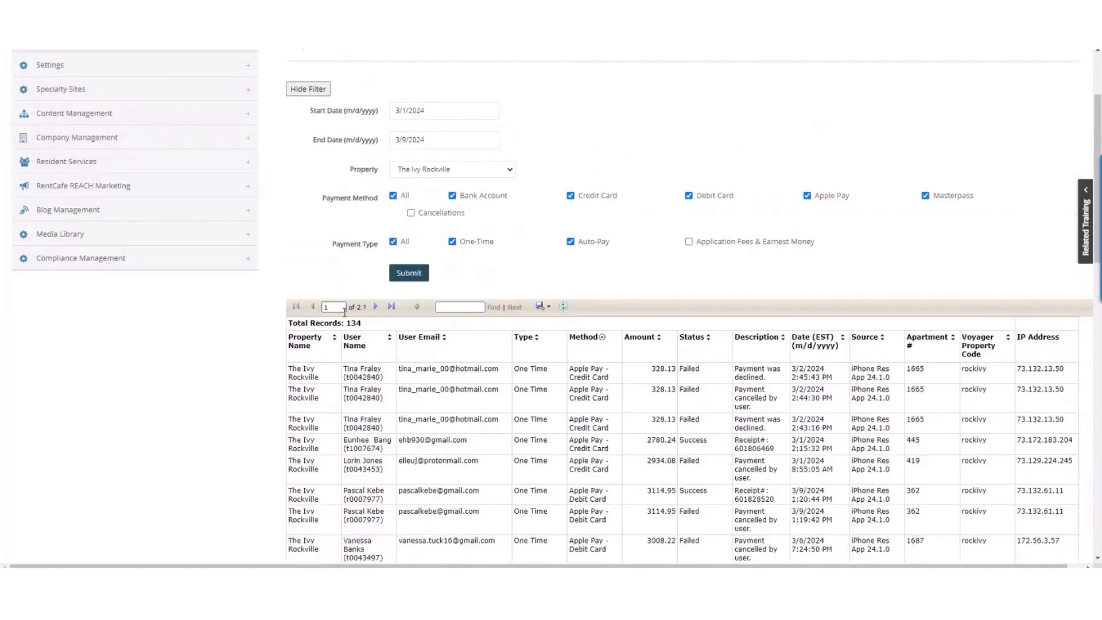
left_click(375, 308)
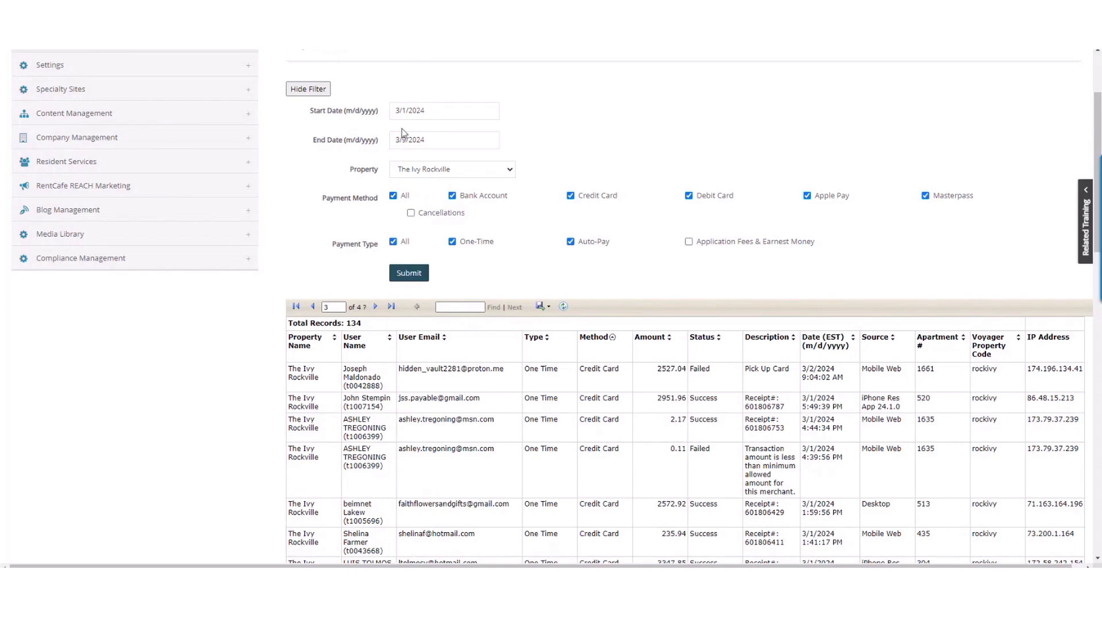
left_click(391, 306)
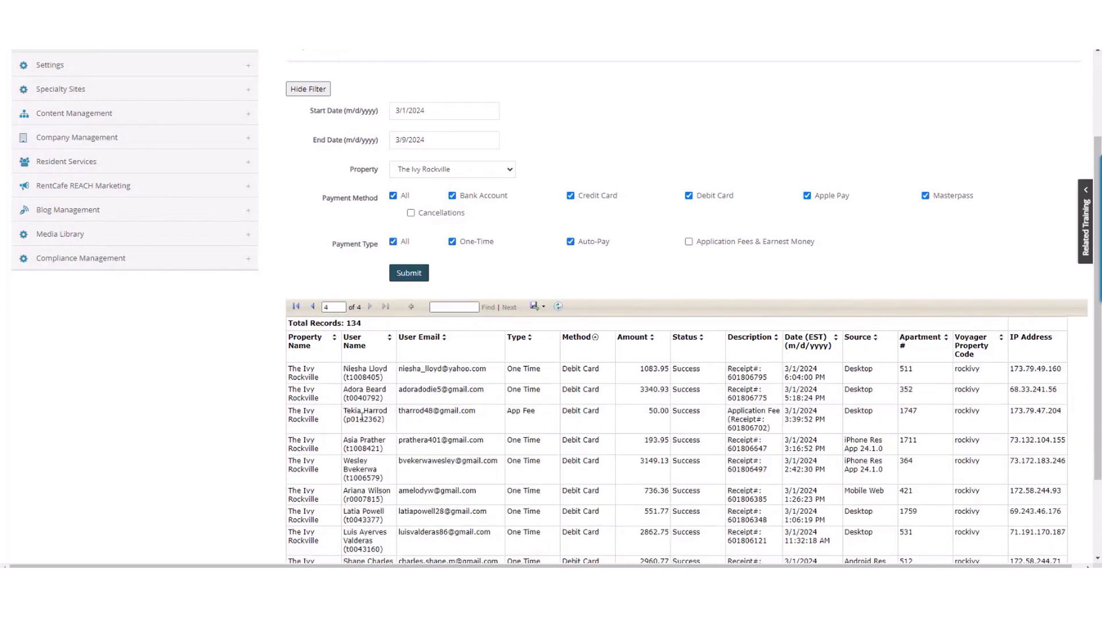
scroll(620, 489, "down", 2)
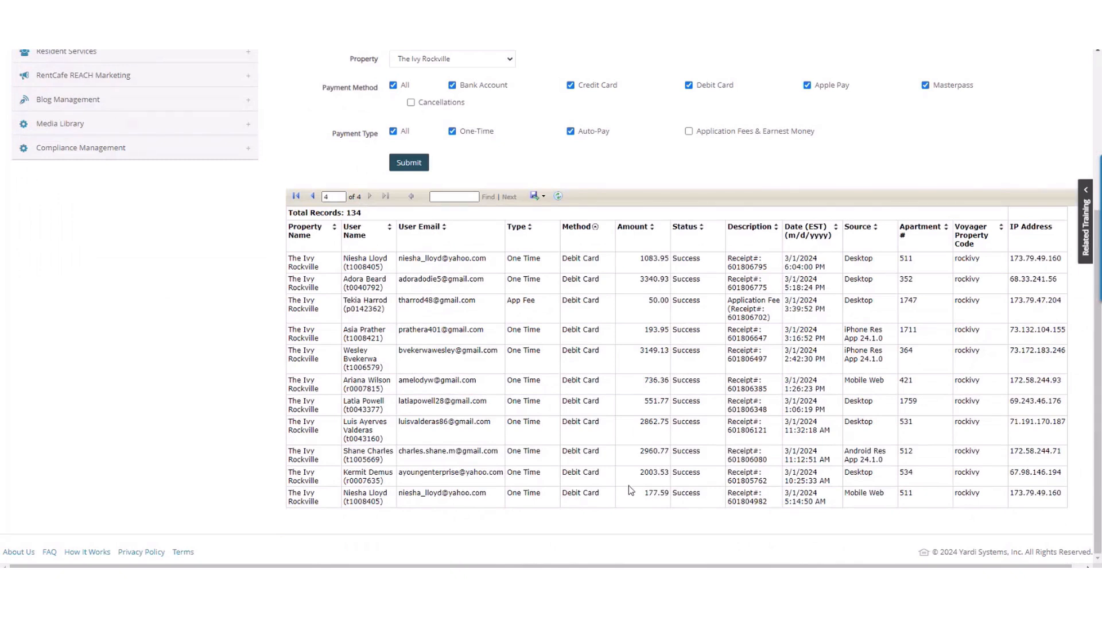
scroll(628, 485, "up", 2)
scroll(795, 517, "up", 2)
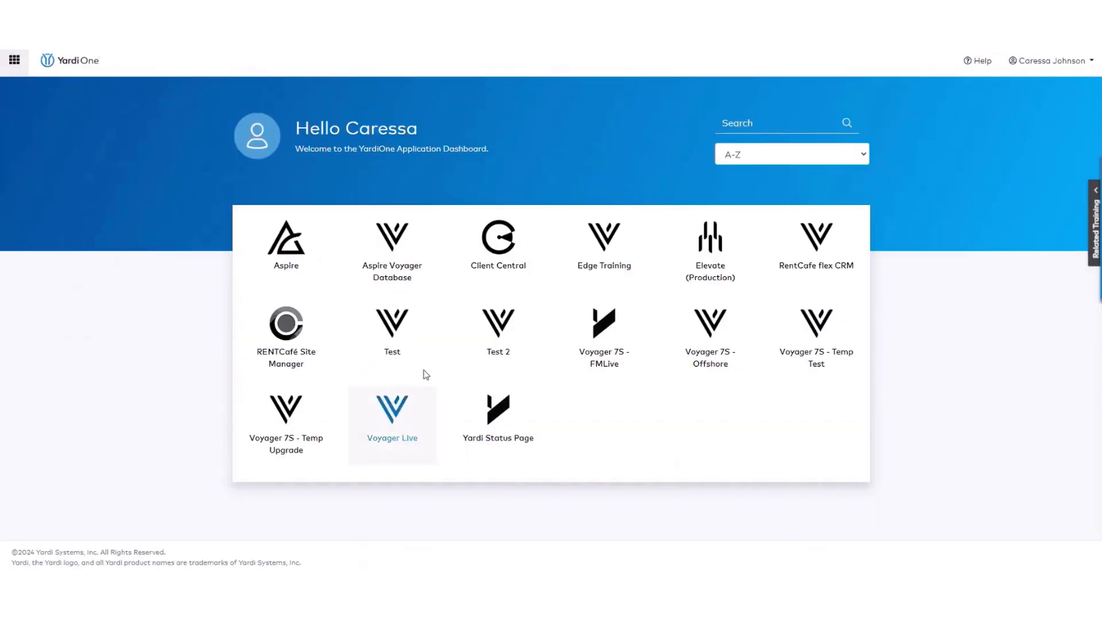
Launch Voyager under the FS MARKET COMMUNITY DASH role and open Residential Correspondence via a 'corre' search
left_click(386, 318)
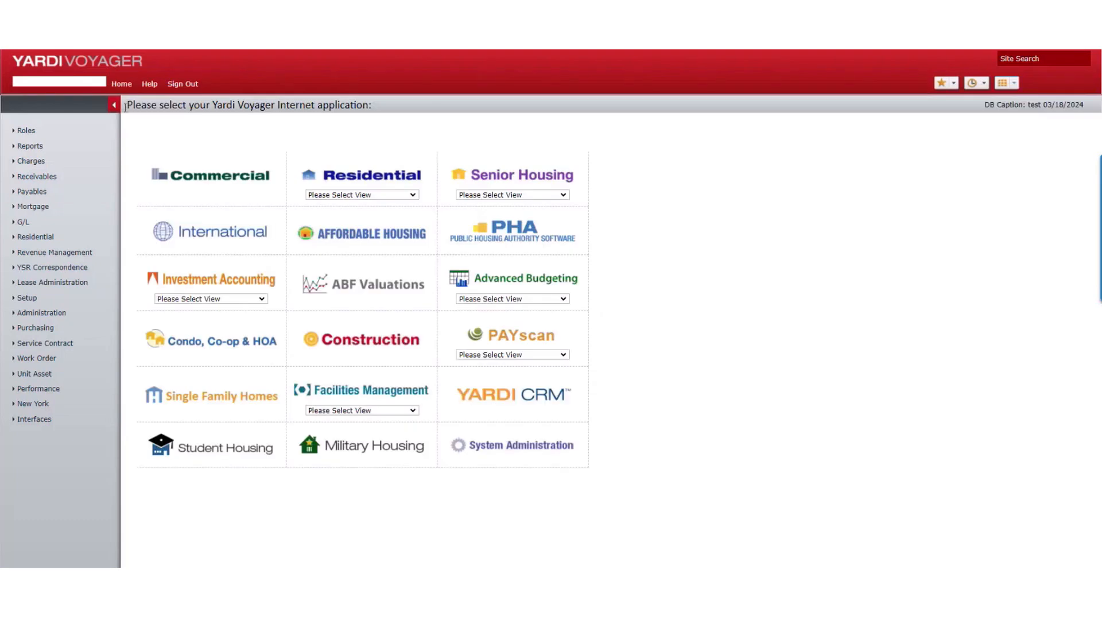
left_click(60, 131)
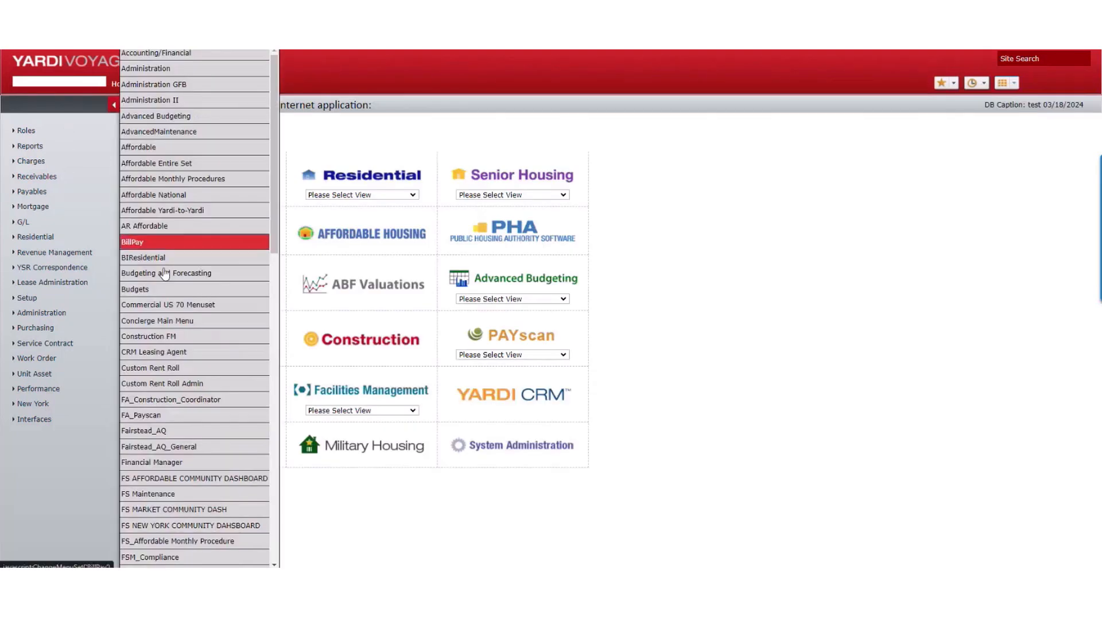
left_click(184, 512)
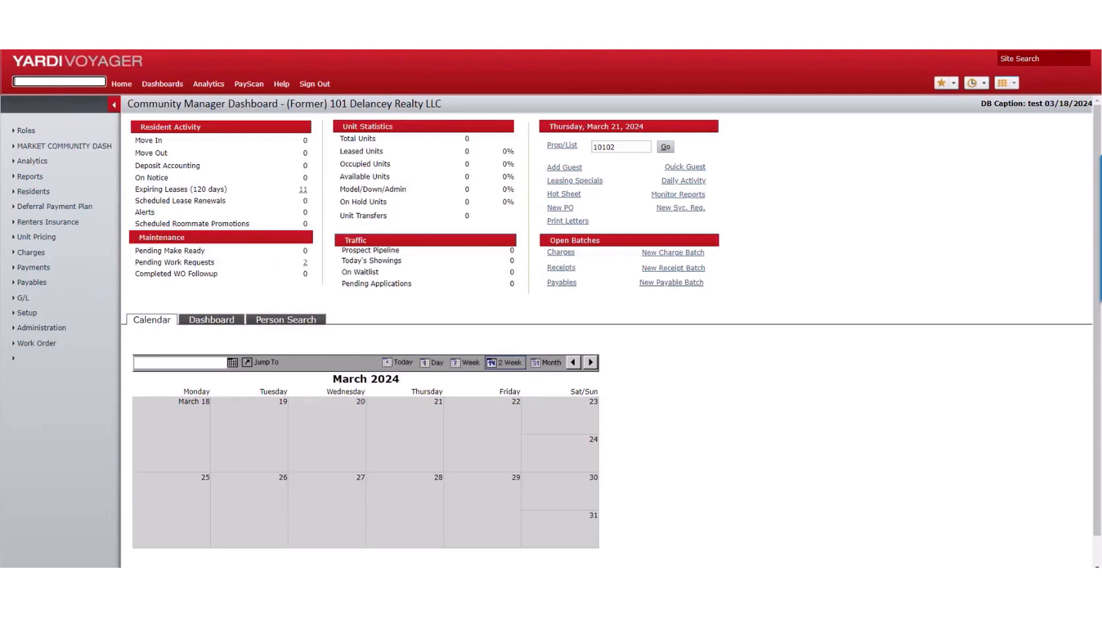
type("corre")
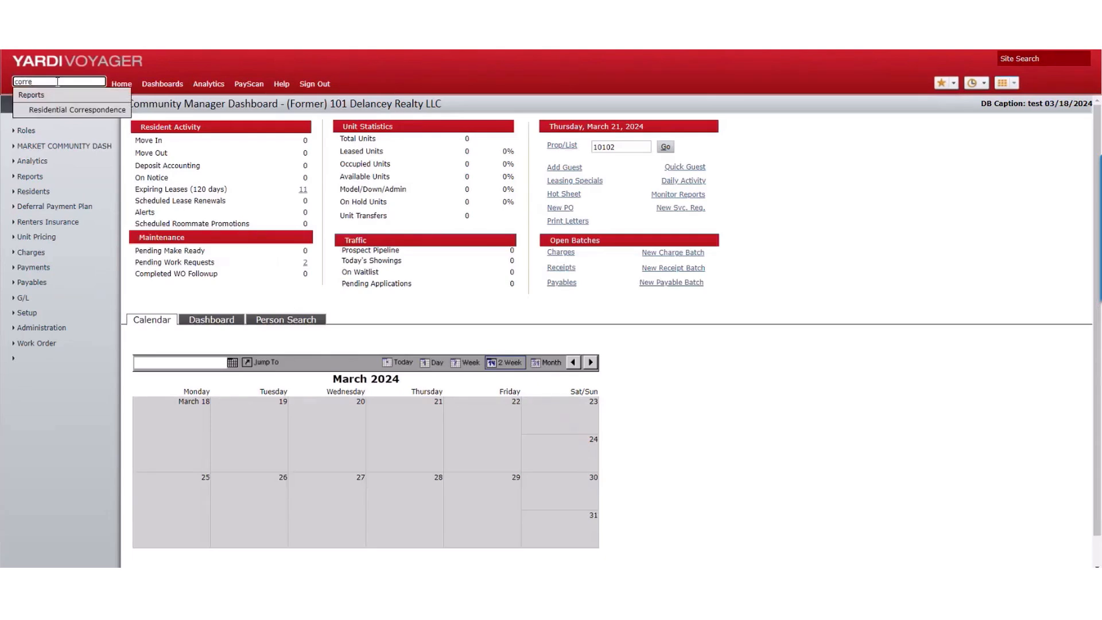
left_click(58, 110)
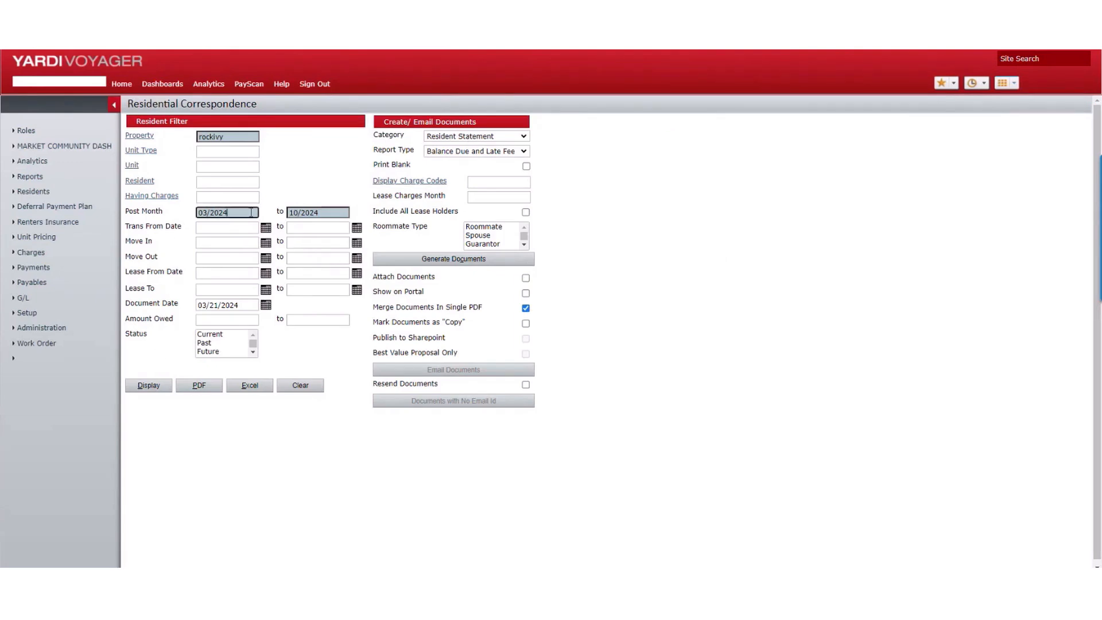
Duplicate the correspondence tab and open the Find Residents lookup via quick search
right_click(247, 17)
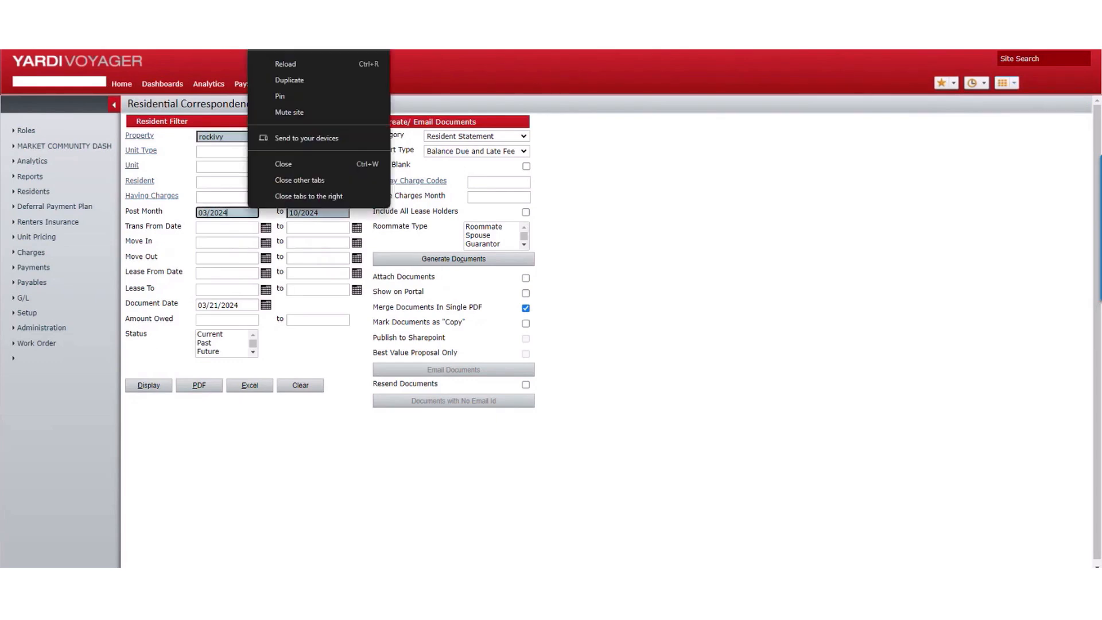
left_click(288, 81)
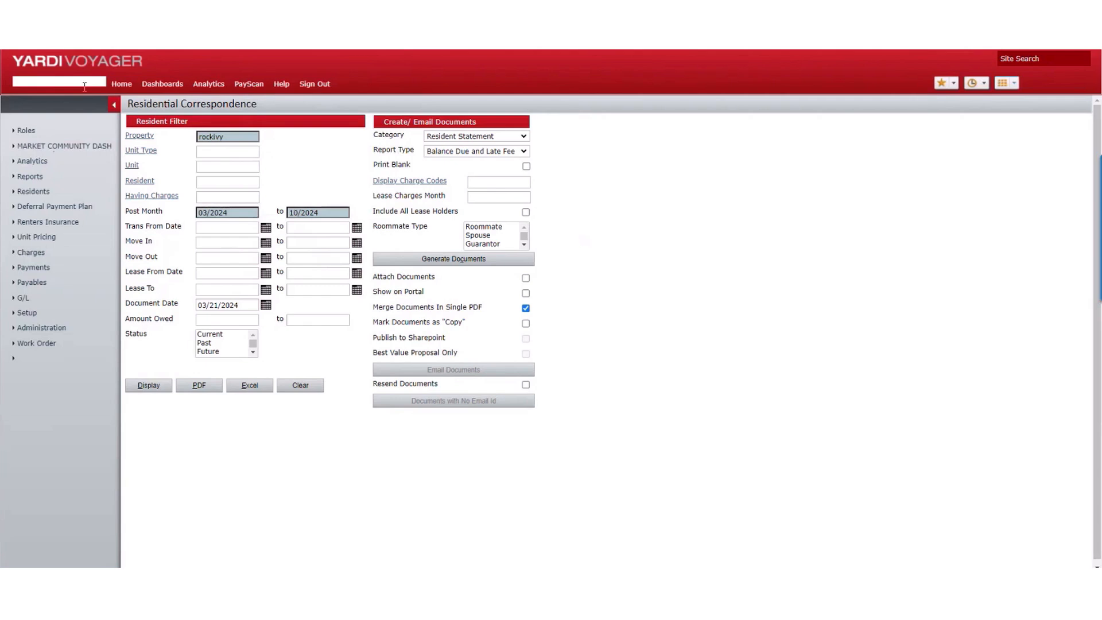
left_click(56, 84)
type("w res")
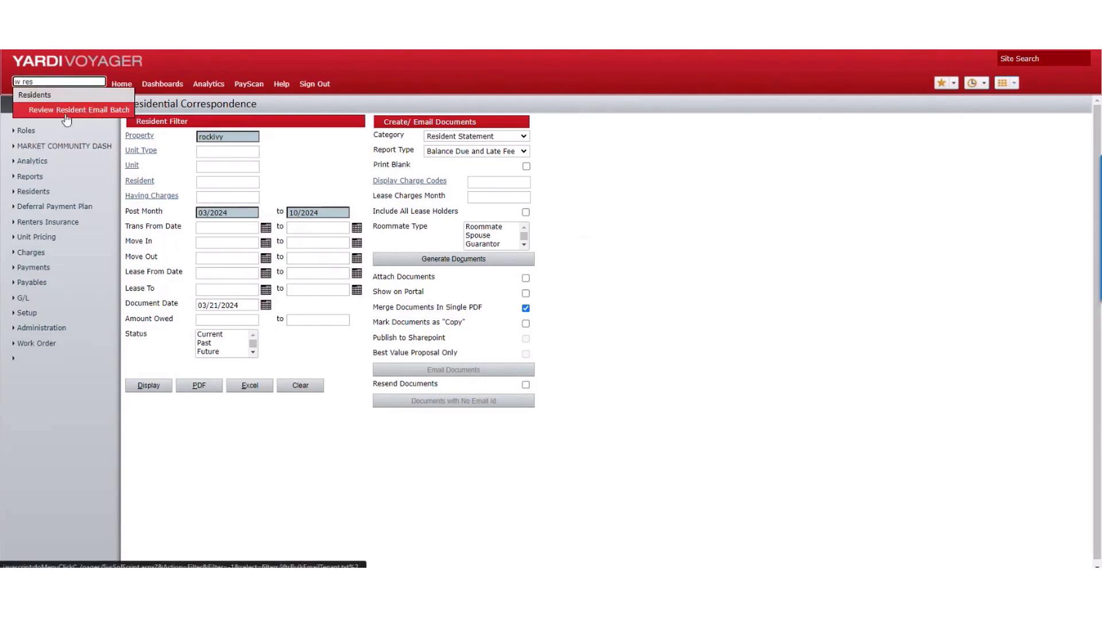
left_click(64, 115)
type("d re")
left_click(77, 172)
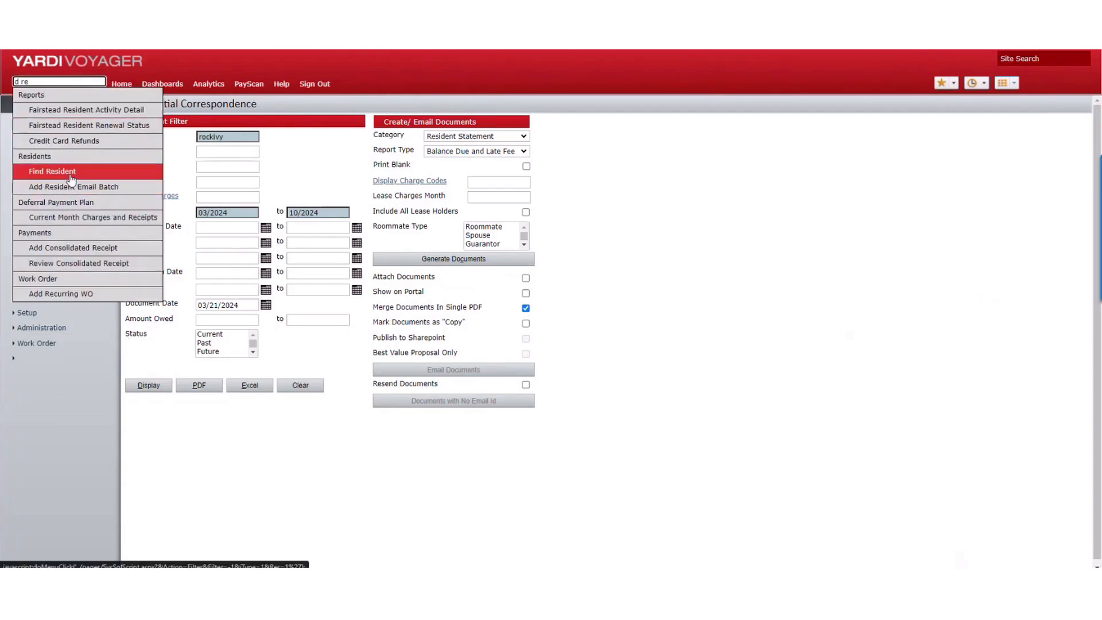
left_click(70, 177)
Find the Ivy Rockville resident by surname and paste their code into the Resident filter
double_click(258, 166)
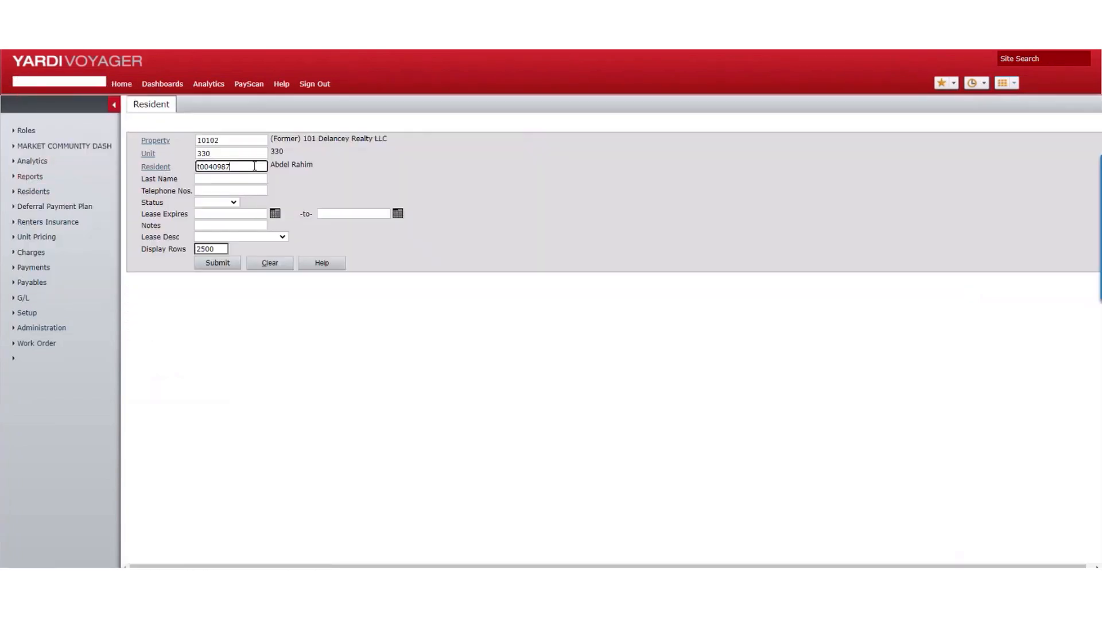
left_click(281, 265)
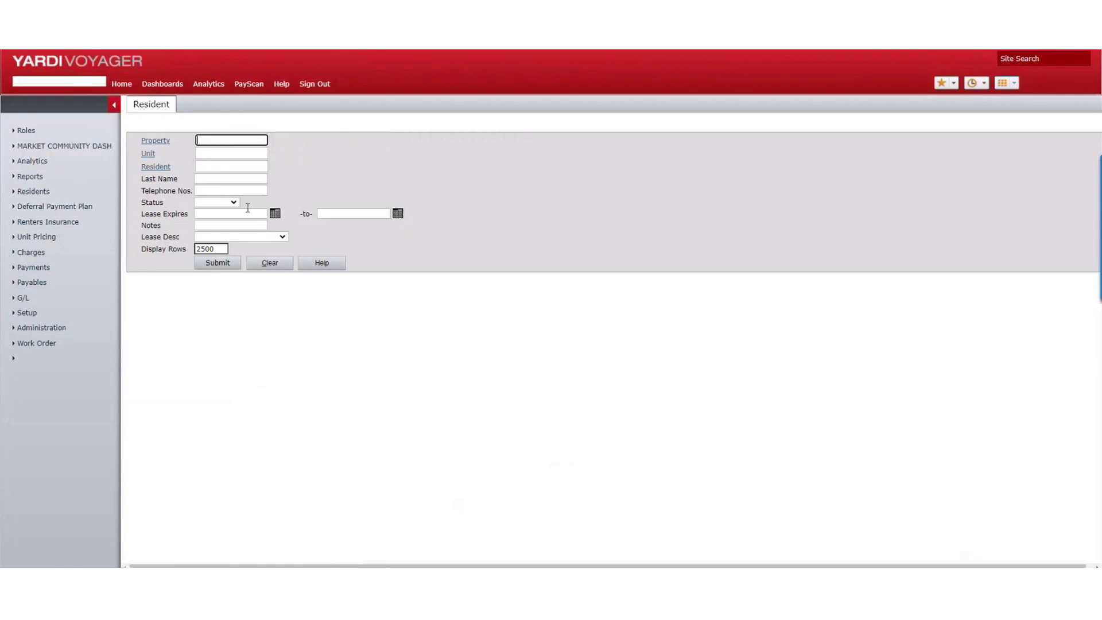
type("ivy")
left_click(230, 153)
left_click(224, 170)
type("c")
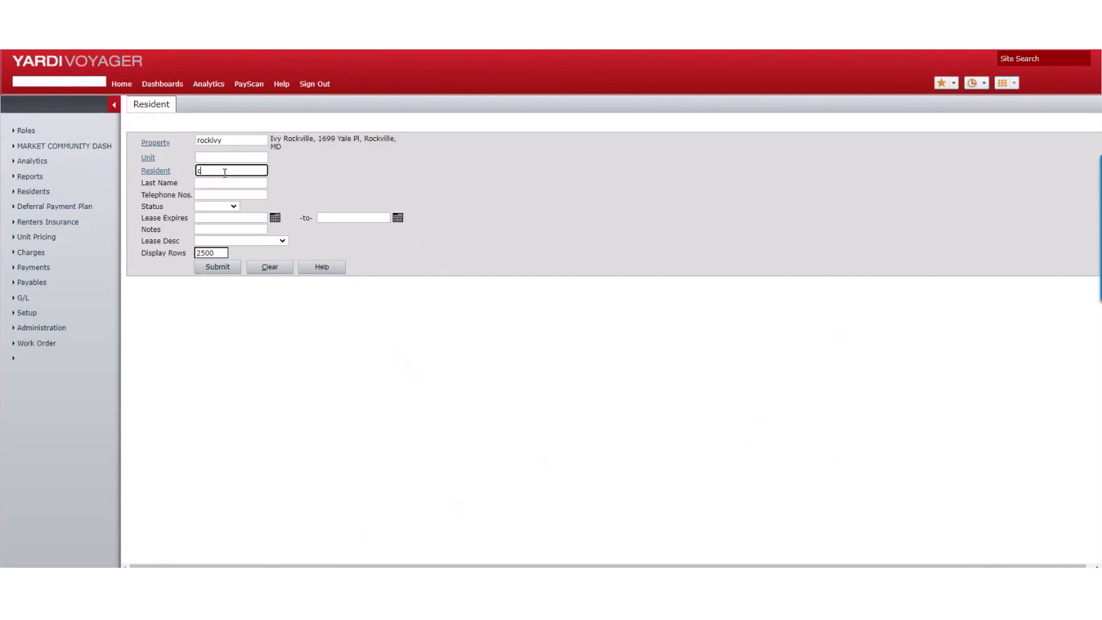
type("asti")
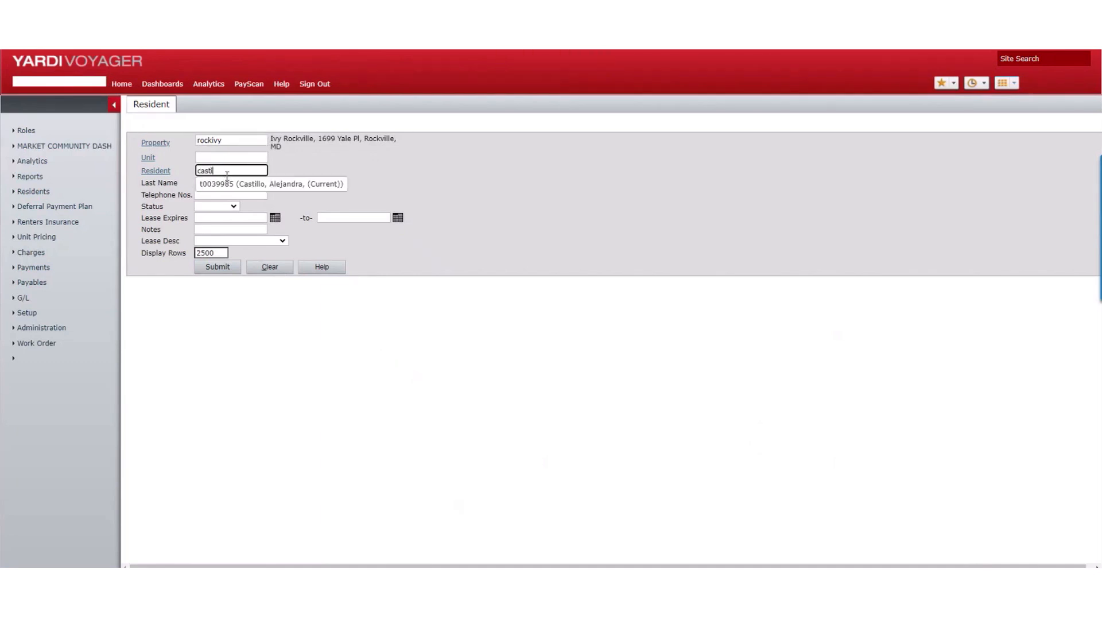
left_click(227, 184)
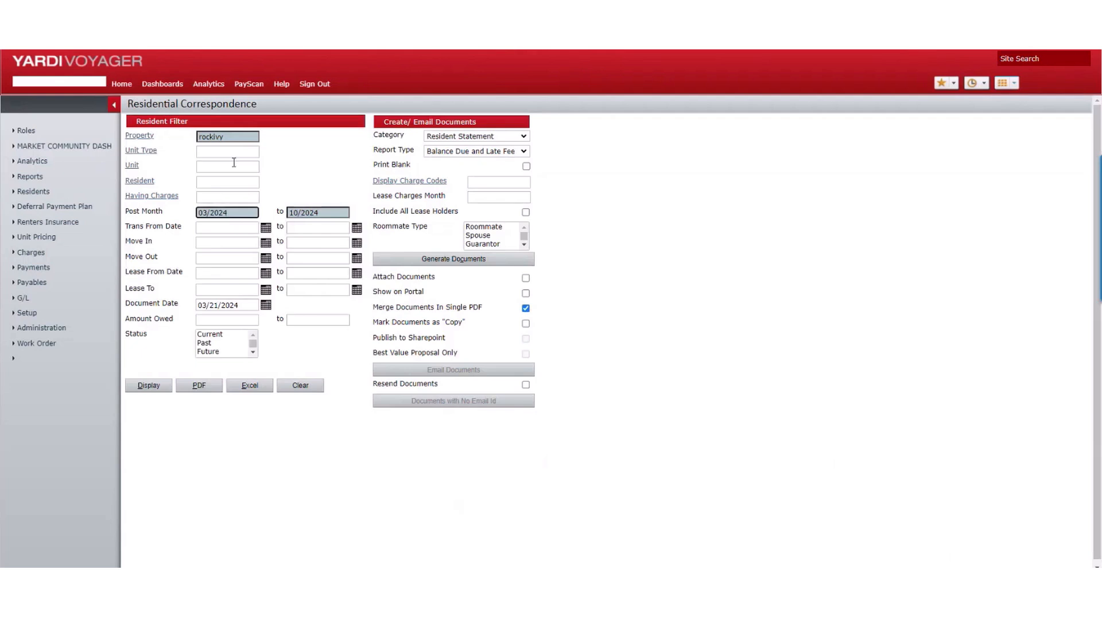
left_click(236, 181)
left_click(357, 156)
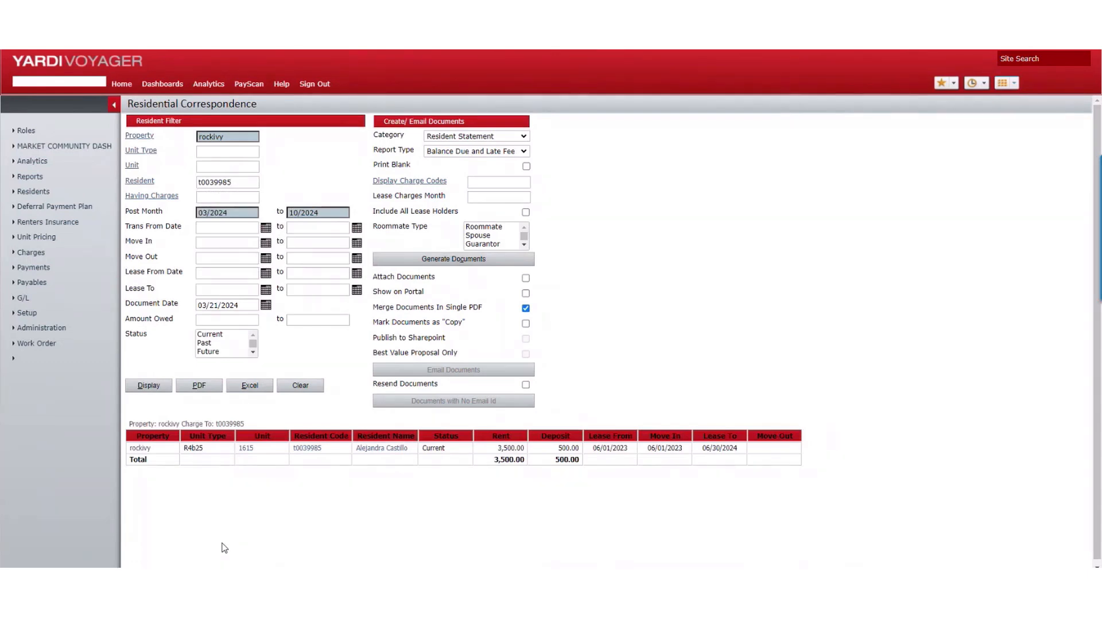
Set Category to Renewal Letter with Report Type Ivy Renewal No Concession
left_click(521, 135)
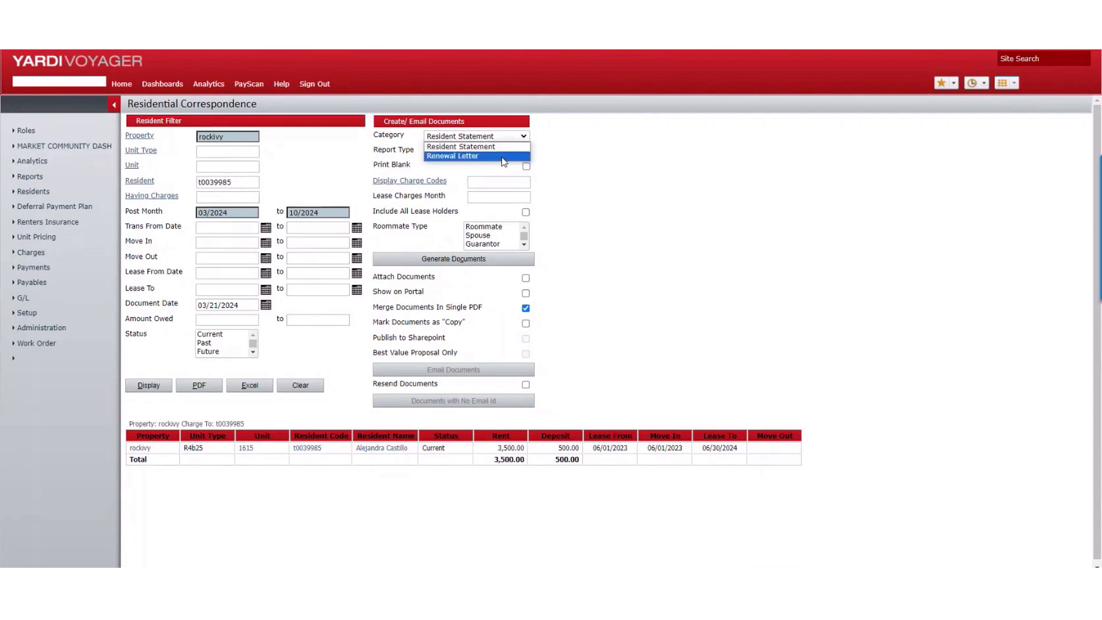
left_click(453, 159)
left_click(476, 151)
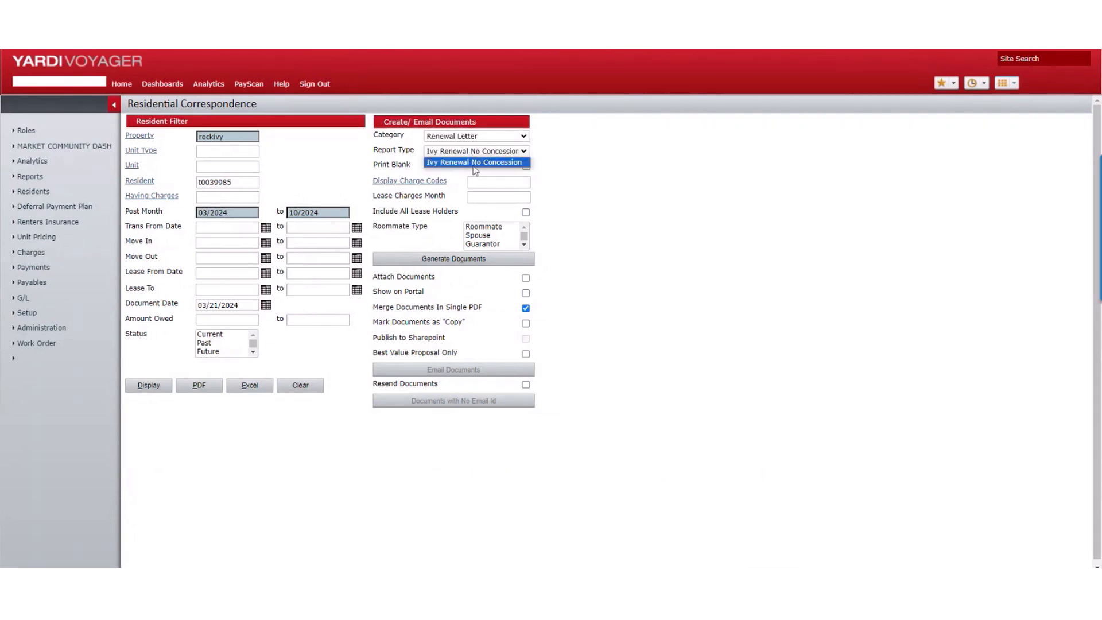
left_click(475, 166)
Generate the renewal letter PDF, view it full screen, and return to the correspondence page
left_click(428, 264)
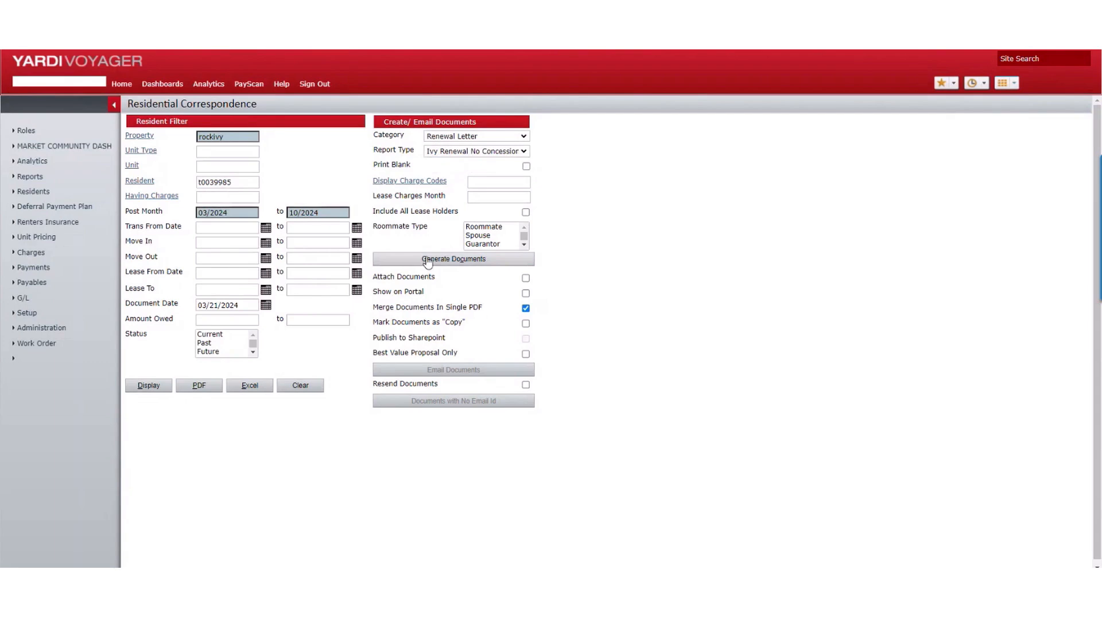
mouse_move(349, 597)
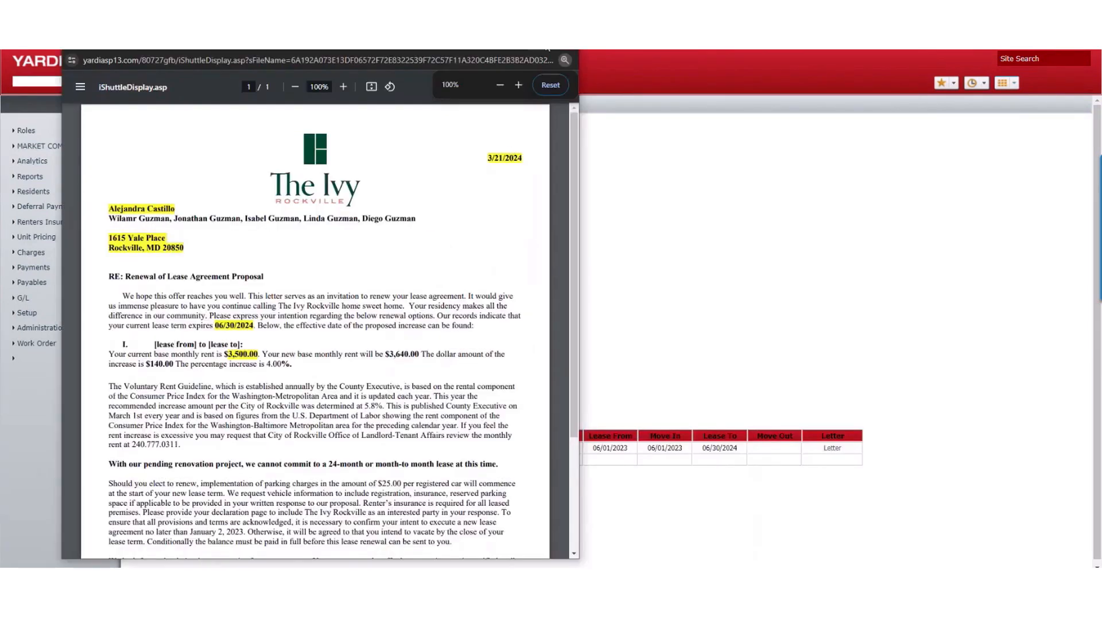
left_click(544, 49)
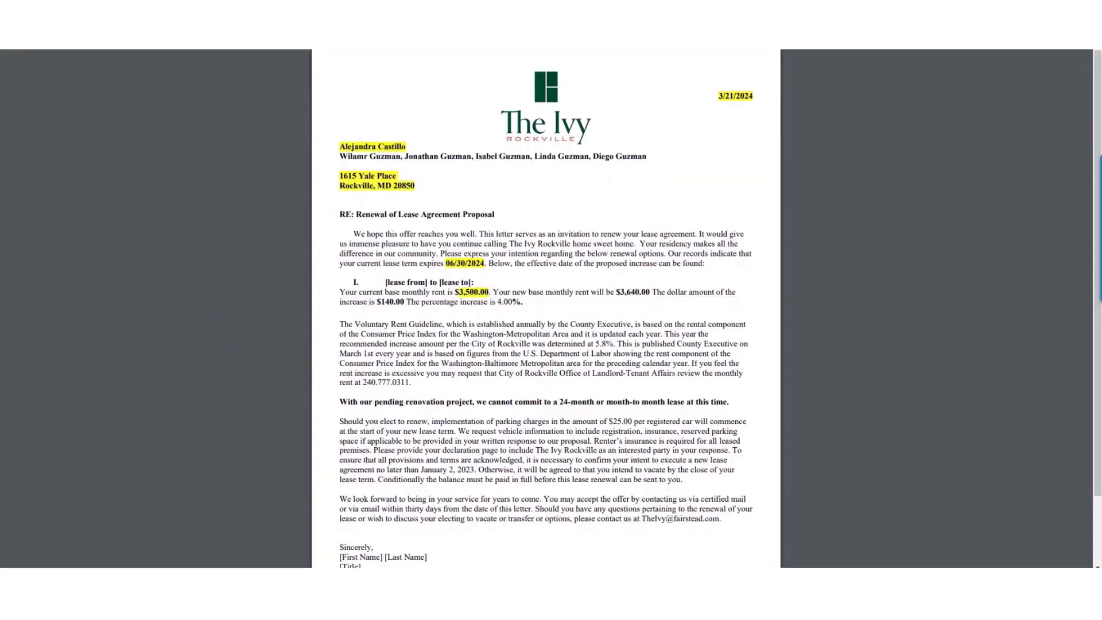
key("alt+Tab")
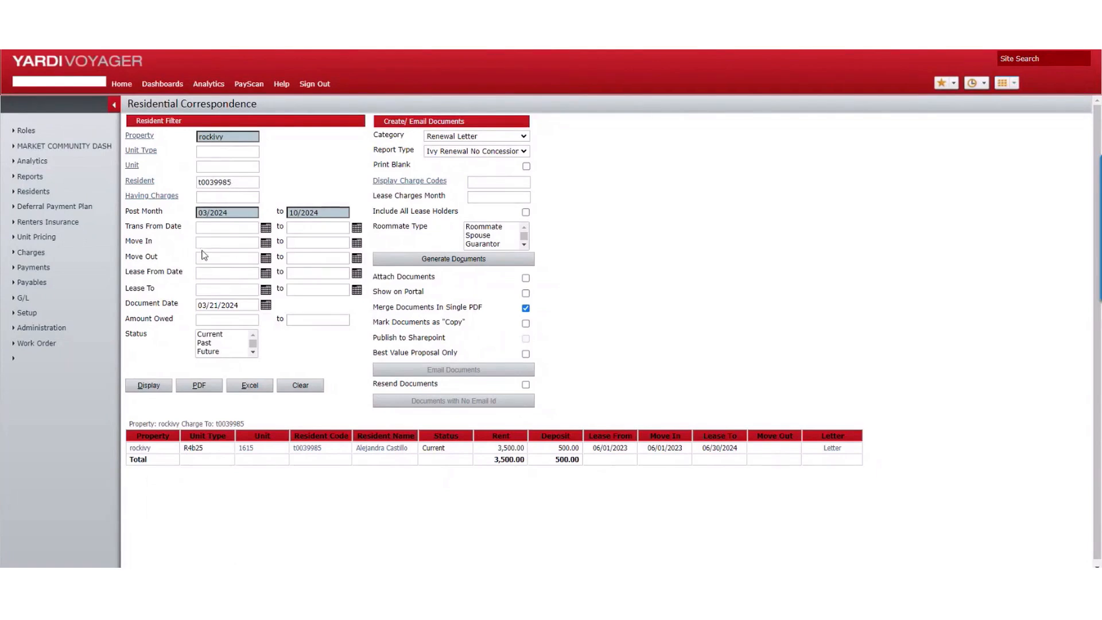
Reconfirm Category Renewal Letter and leave the report type unchanged
left_click(227, 290)
left_click(471, 138)
left_click(492, 156)
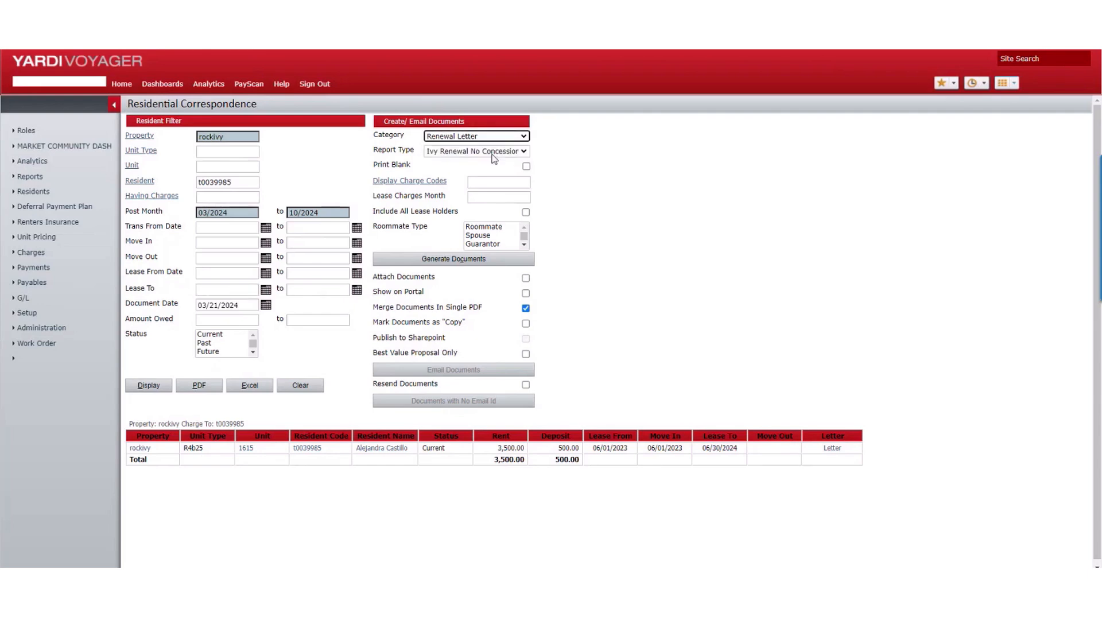
left_click(523, 152)
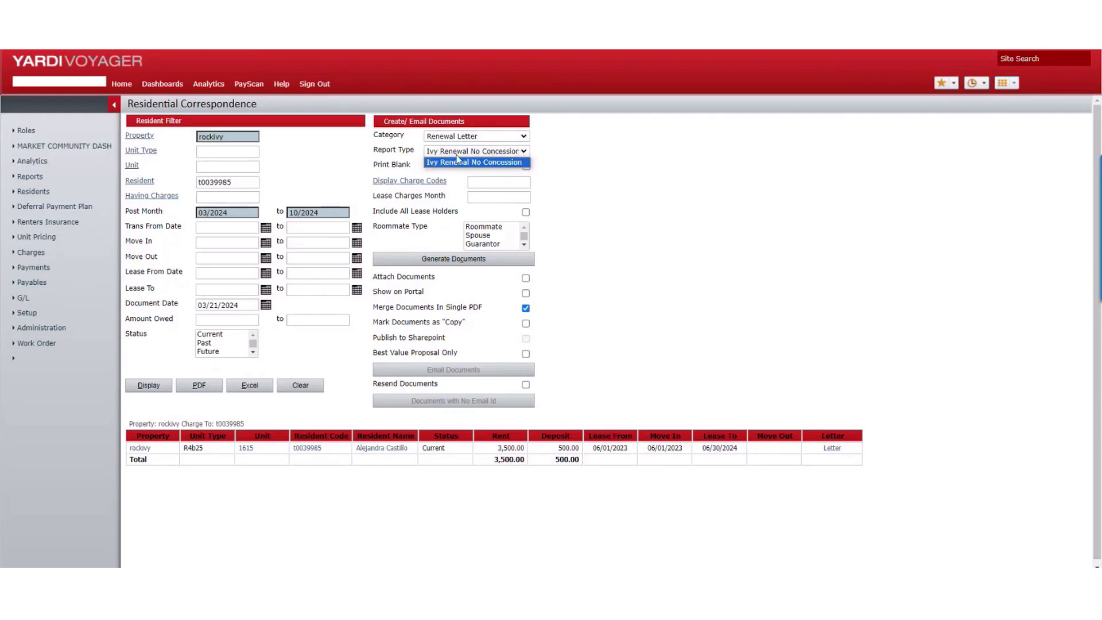
left_click(658, 307)
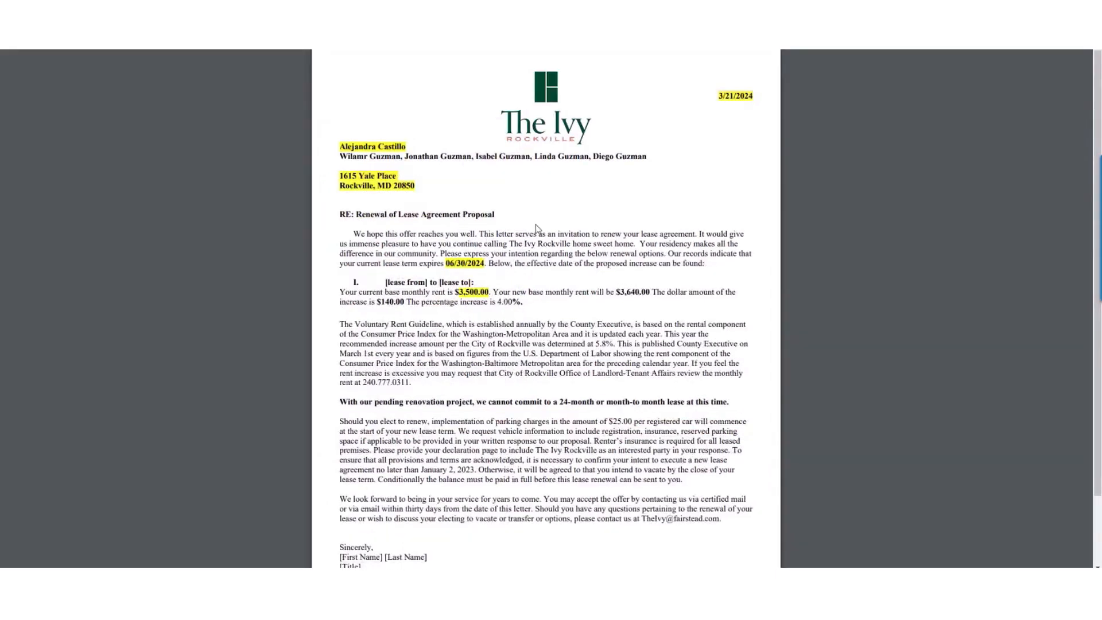
Scroll through the reopened letter PDF and restore its window beside the correspondence page
scroll(573, 305, "down", 3)
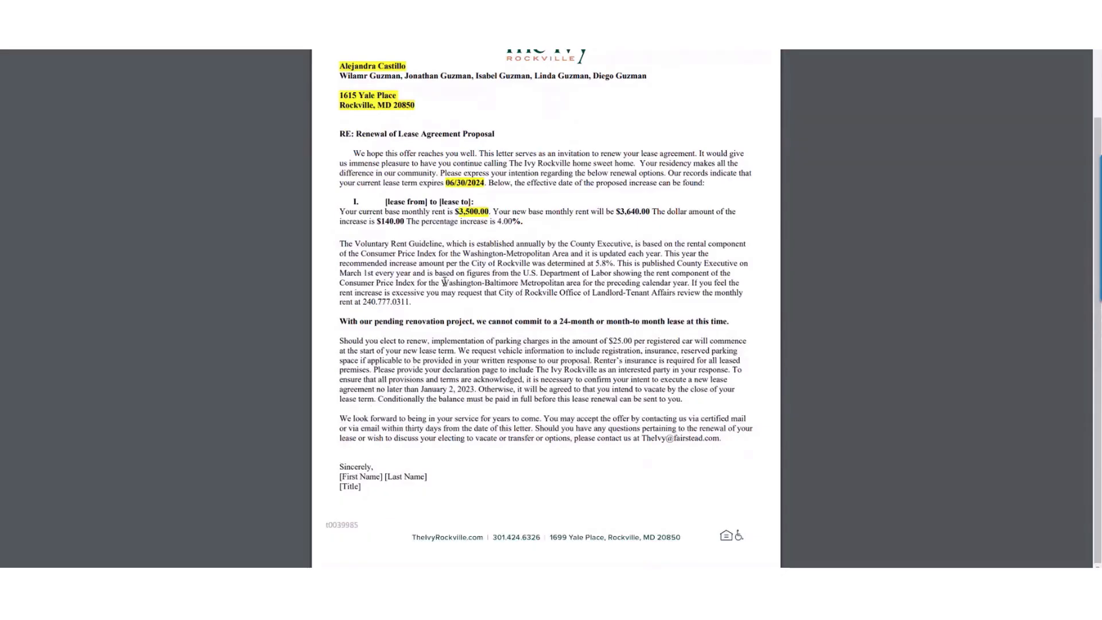
scroll(446, 279, "up", 1)
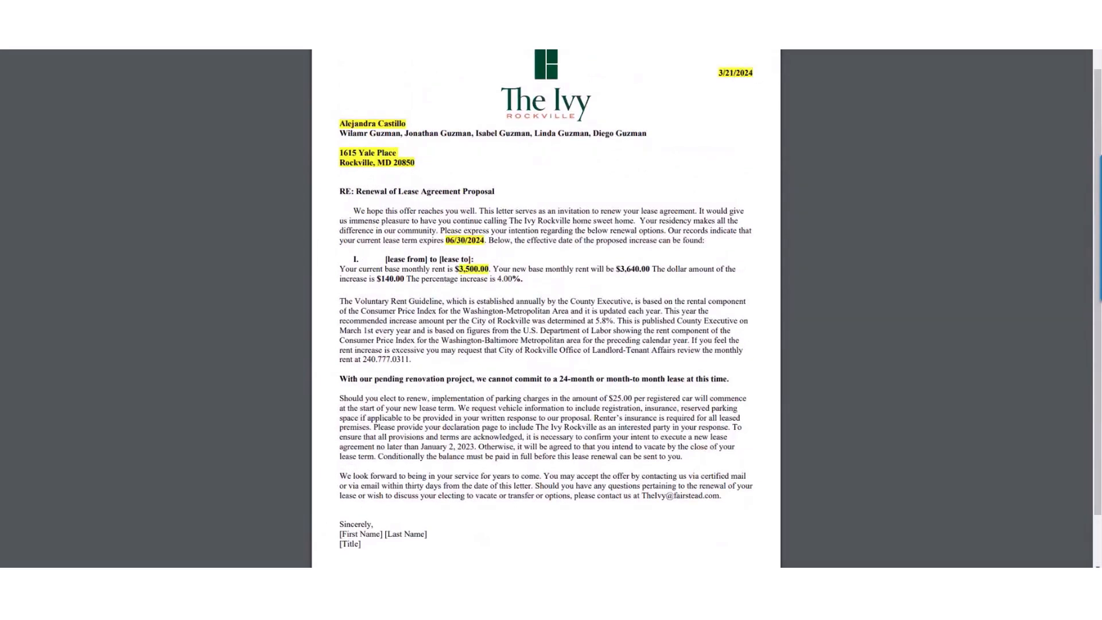
left_click_drag(861, 50, 900, 141)
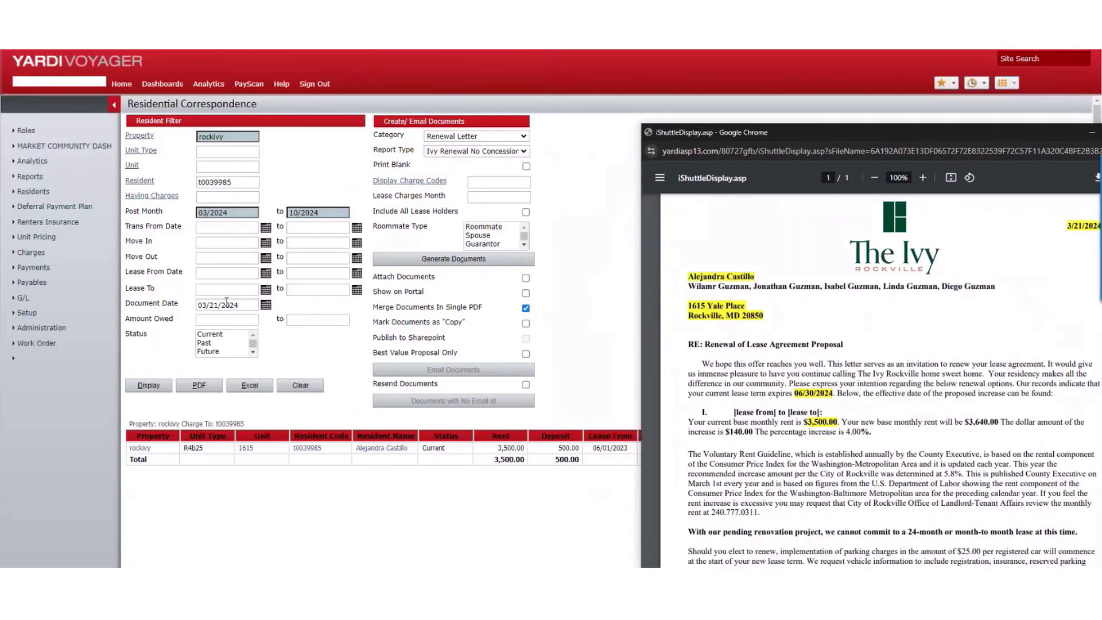
Move the letter window up-left and highlight the addressee lines and lease term heading
left_click_drag(818, 133, 717, 21)
scroll(787, 283, "up", 5)
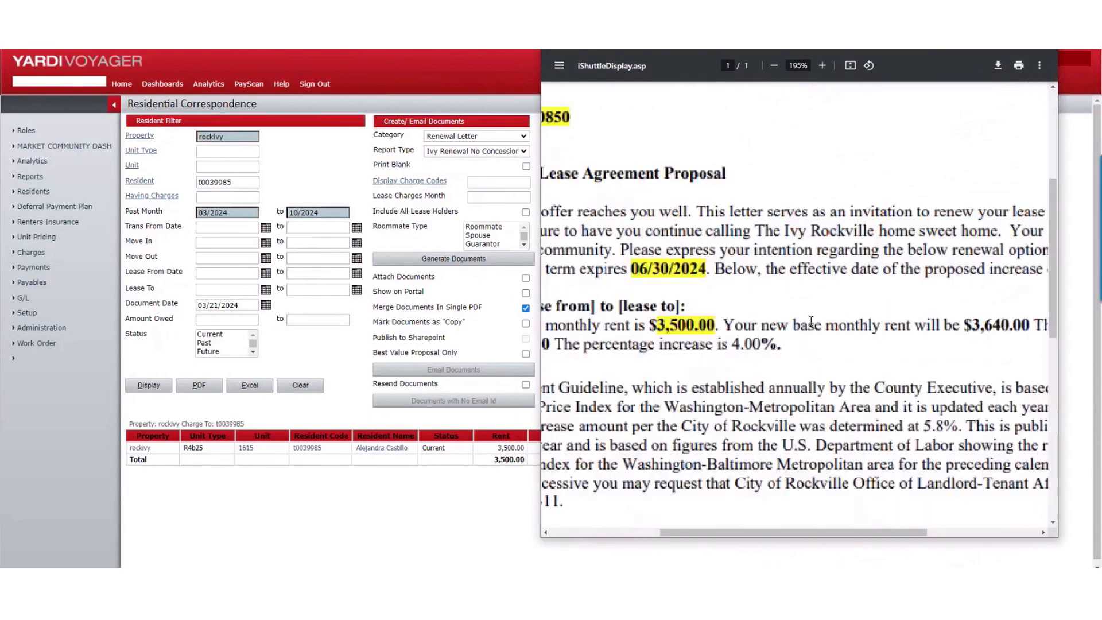
scroll(803, 323, "down", 4)
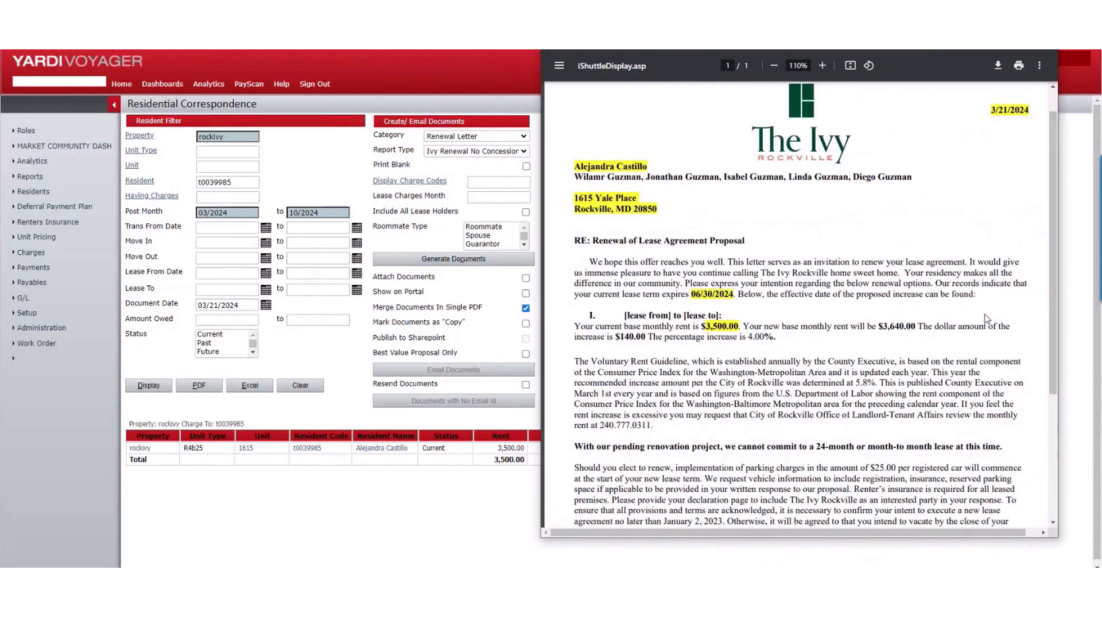
left_click_drag(572, 168, 683, 178)
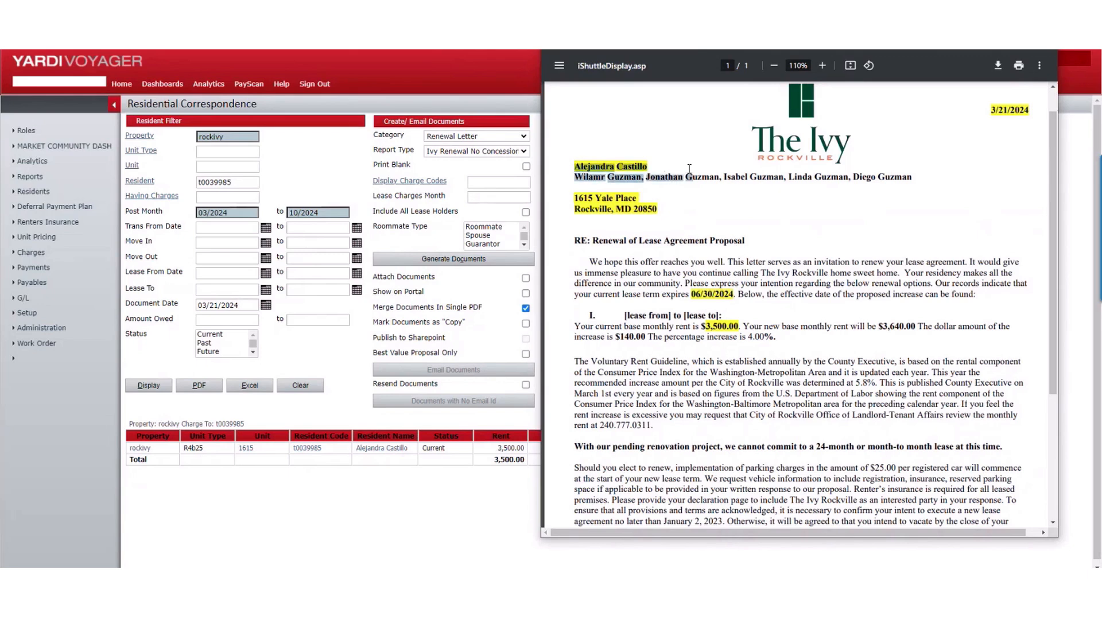
left_click(658, 166)
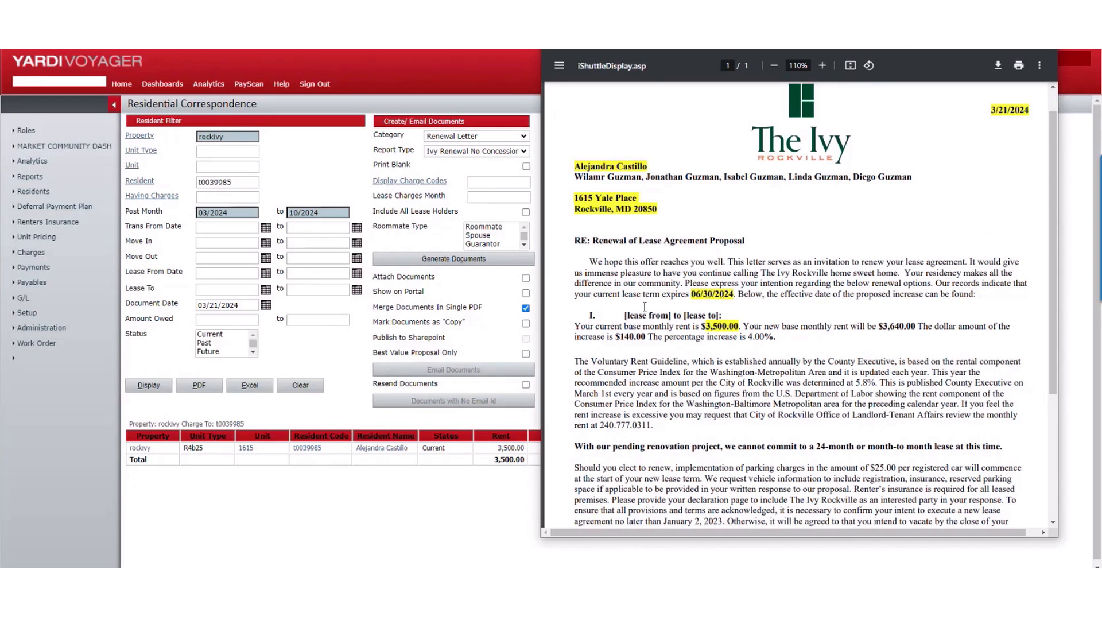
left_click_drag(612, 317, 723, 317)
left_click(711, 328)
Scroll to the letter's signature and footer, then drag back to the top
scroll(858, 420, "down", 3)
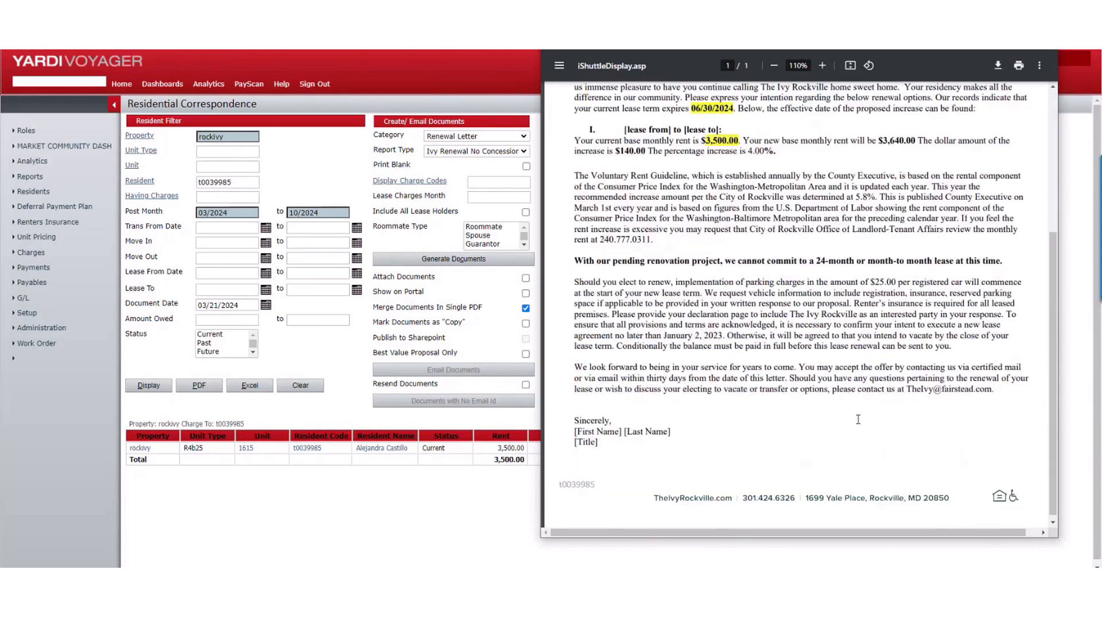
scroll(859, 420, "down", 1)
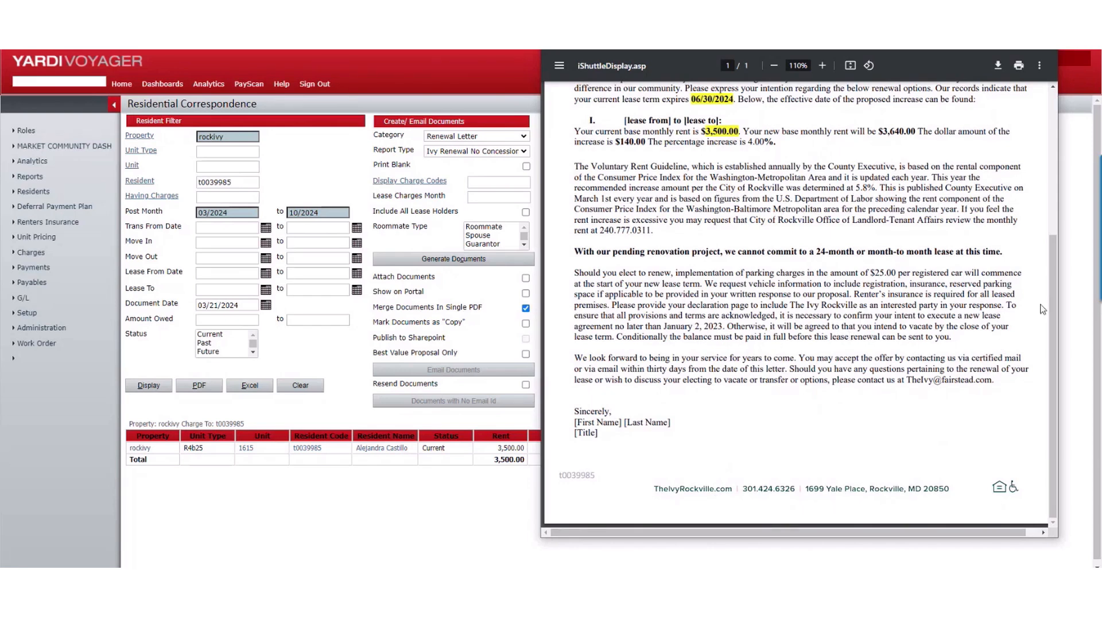
scroll(1054, 252, "up", 1)
left_click_drag(1054, 252, 1054, 128)
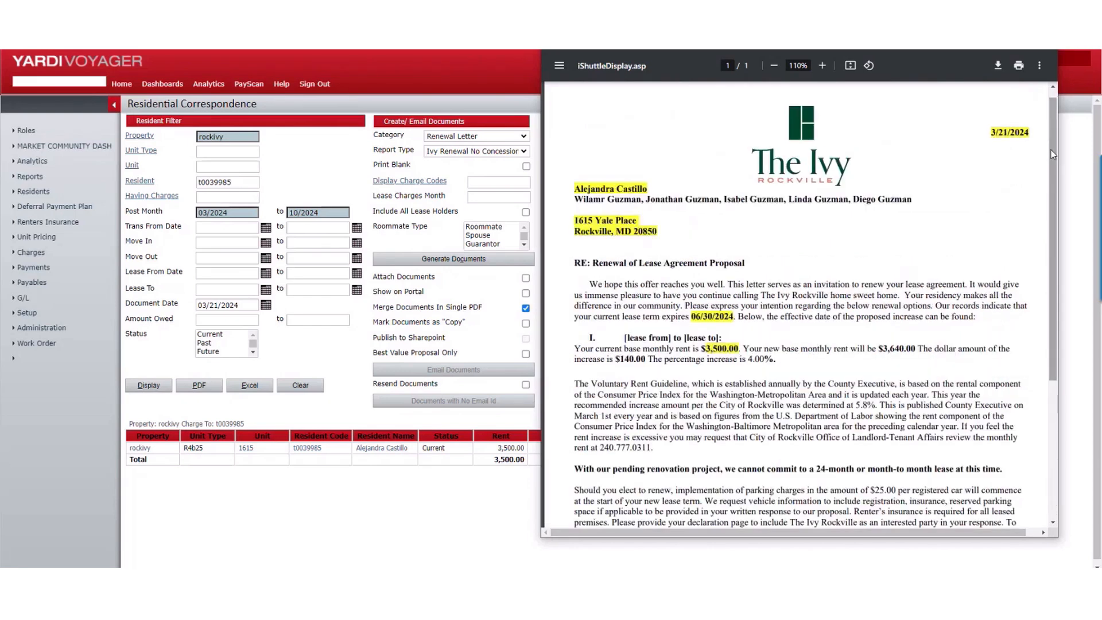